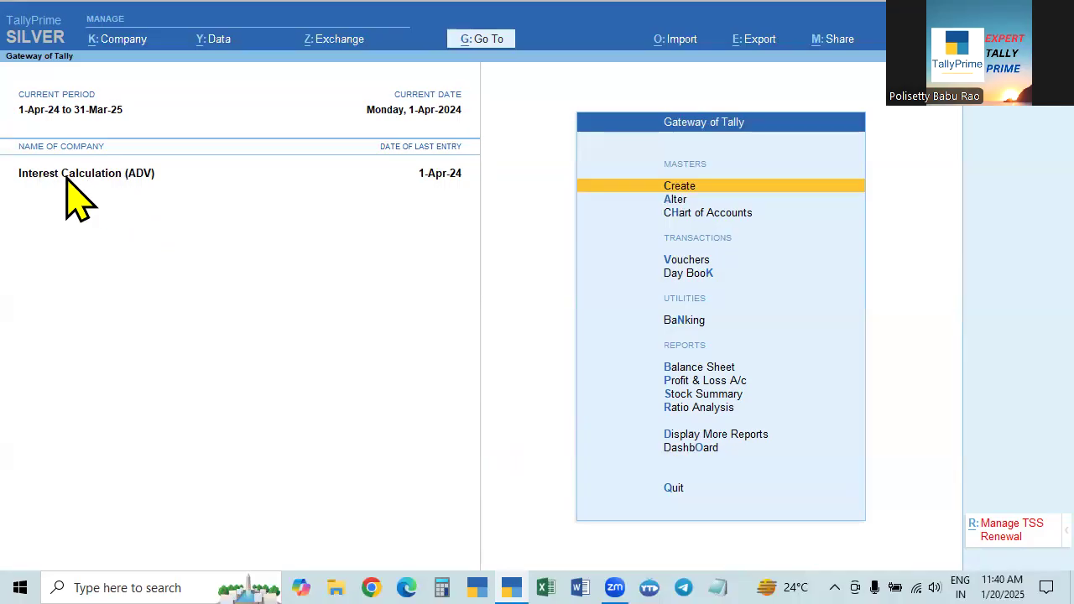
Step: Review the company's name, address, financial year and books beginning date in its alteration form, and accept the form
click(124, 42)
click(121, 85)
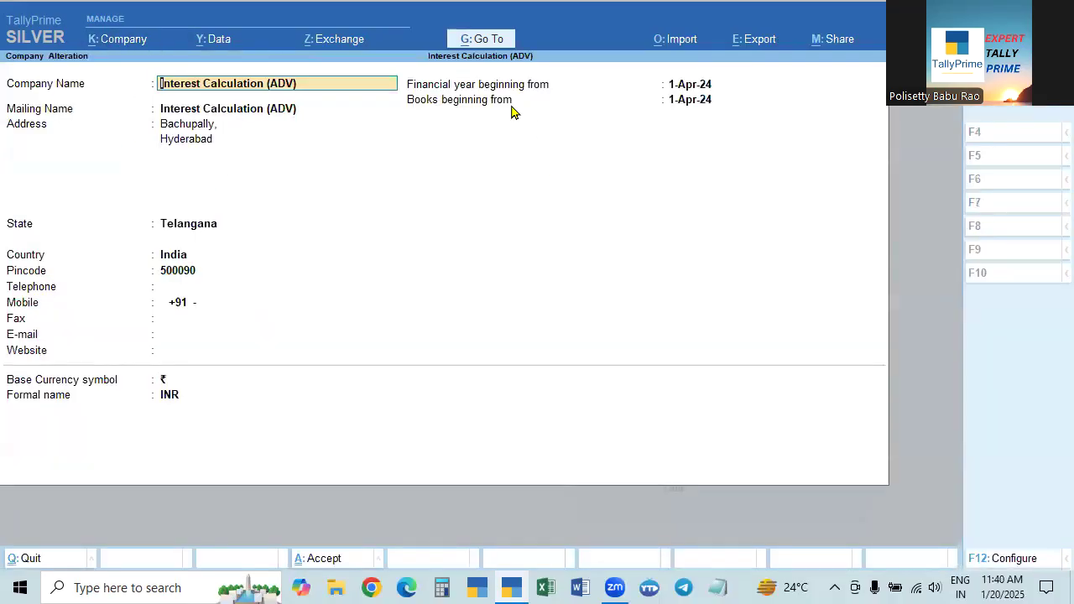
key(ctrl+a)
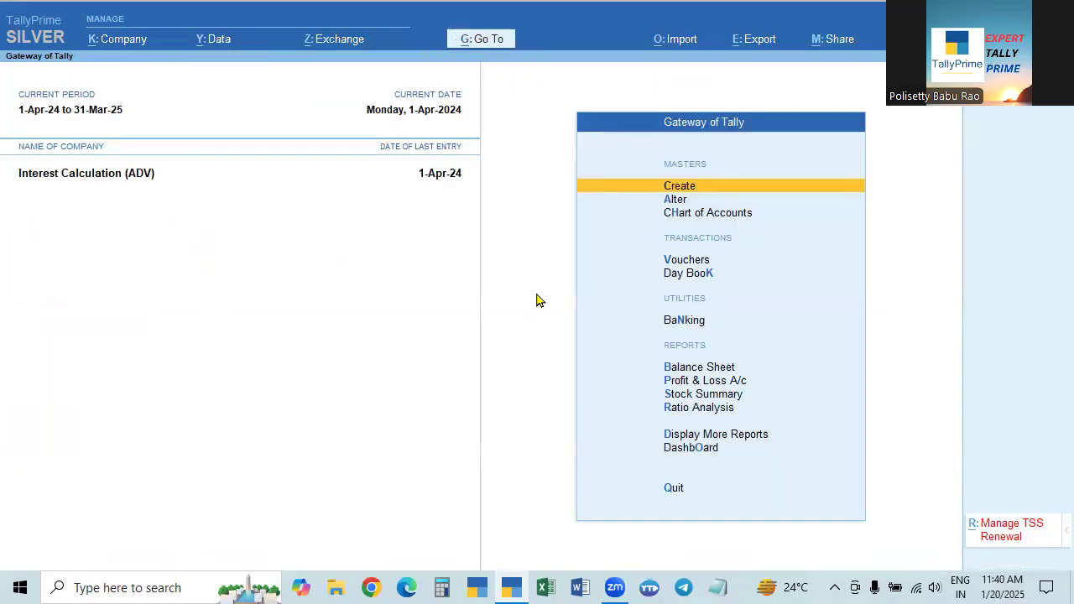
Step: Keep Enable Bill-wise entry and Enable Interest Calculation set to Yes in the company features and save them
key(F11)
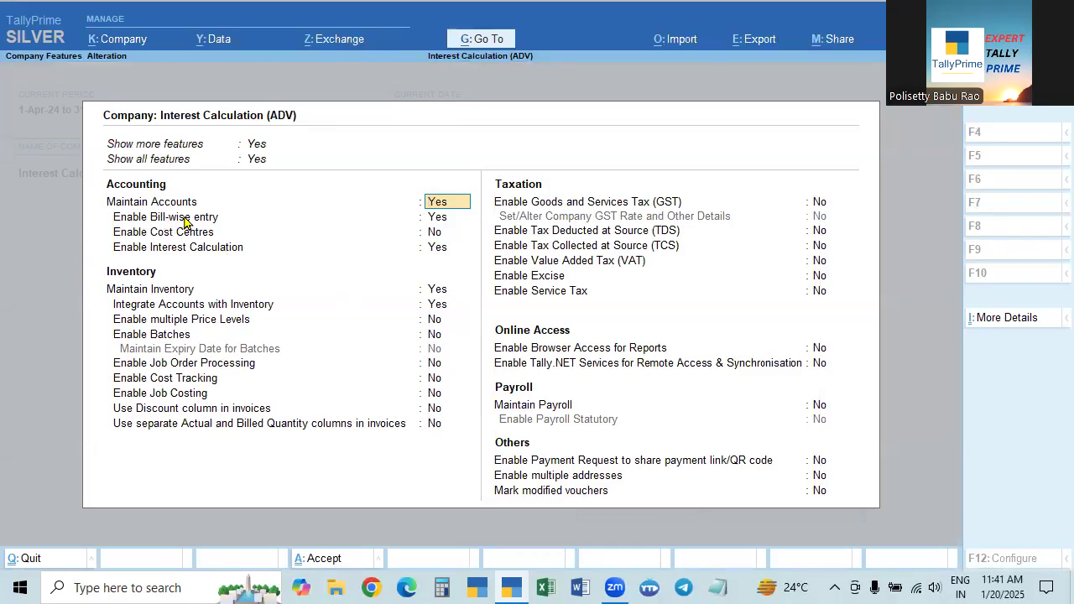
click(443, 223)
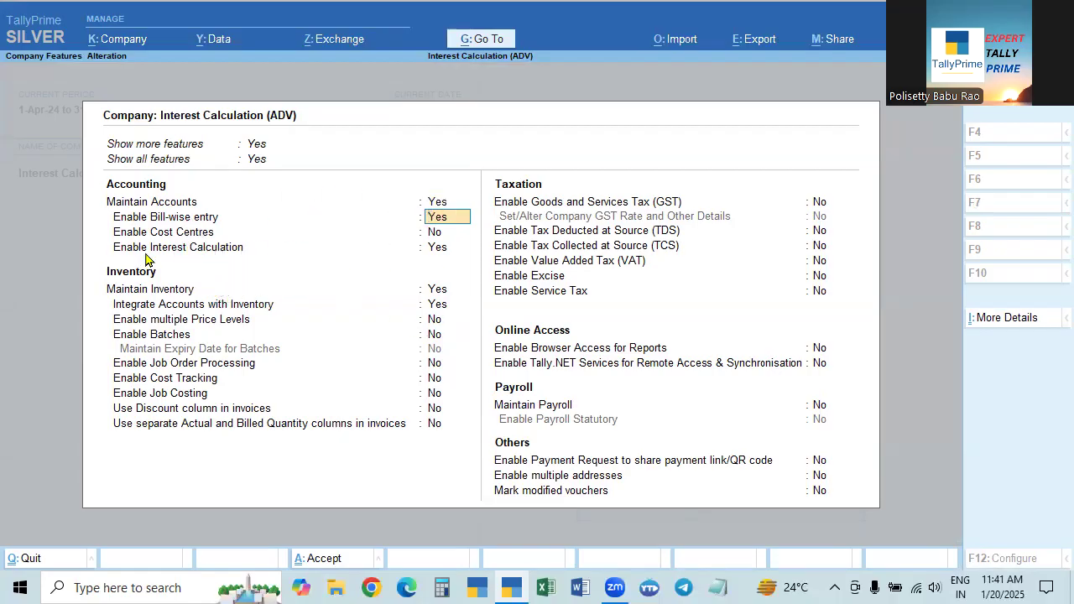
click(438, 250)
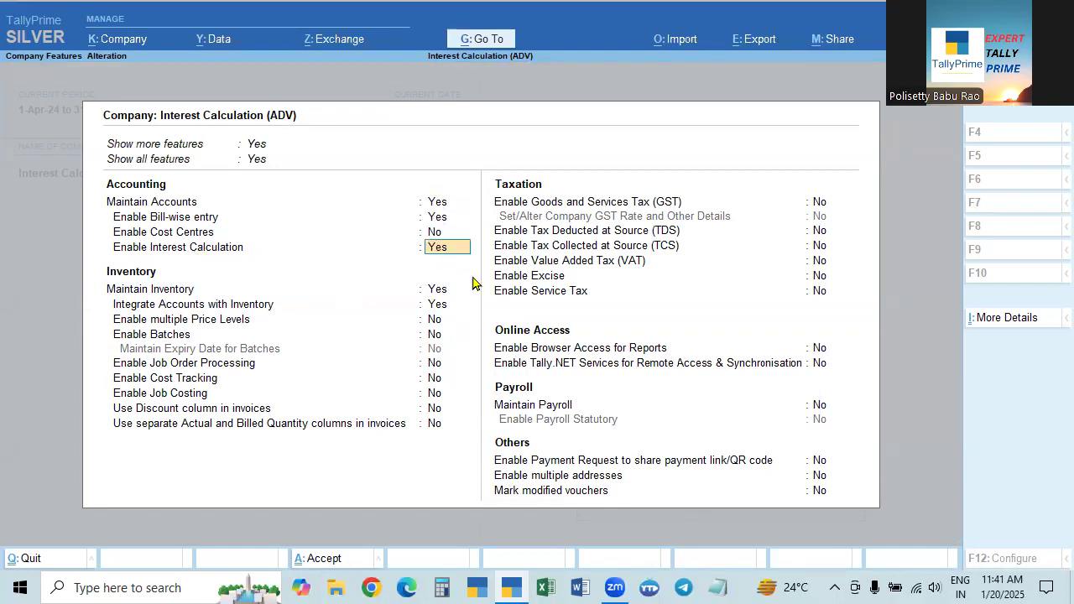
key(Return)
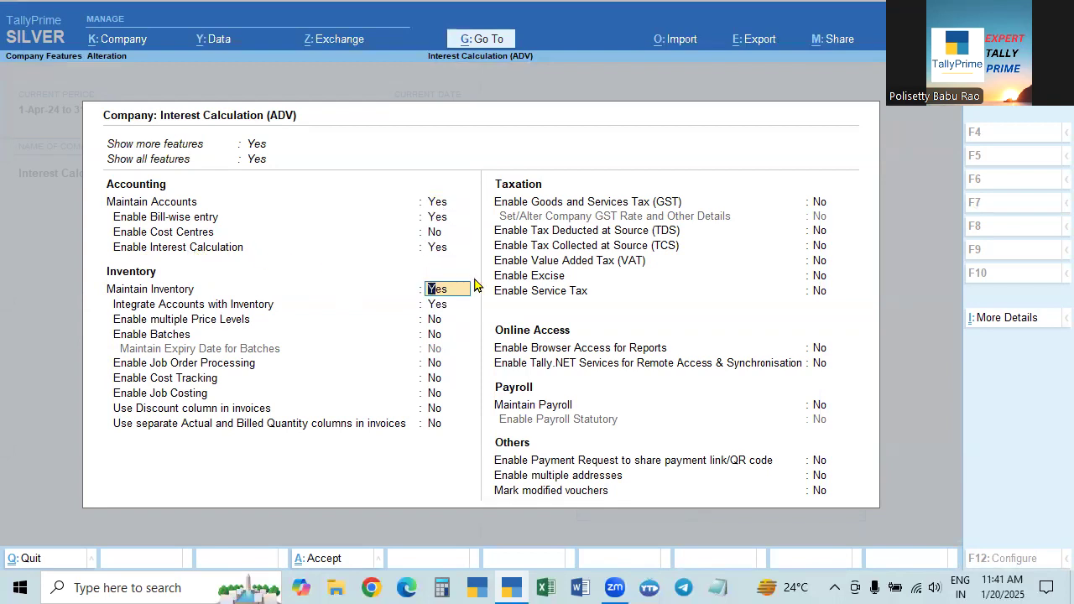
key(ctrl+a)
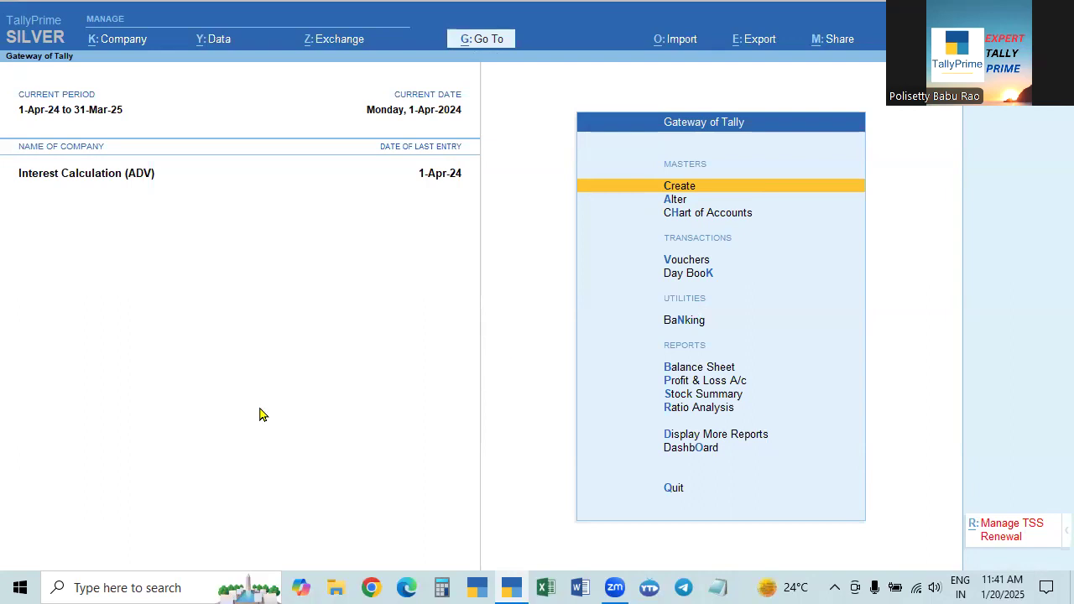
Step: Look through the company's existing ledgers in the master alteration list and return to the Gateway of Tally
click(675, 201)
key(Down)
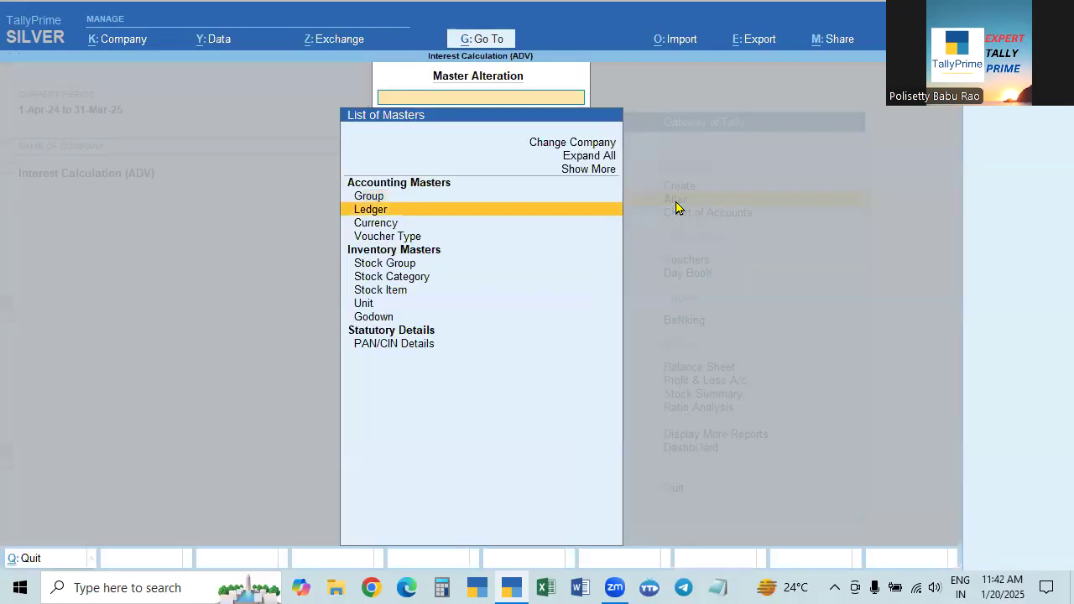
key(Down)
key(Up)
key(Return)
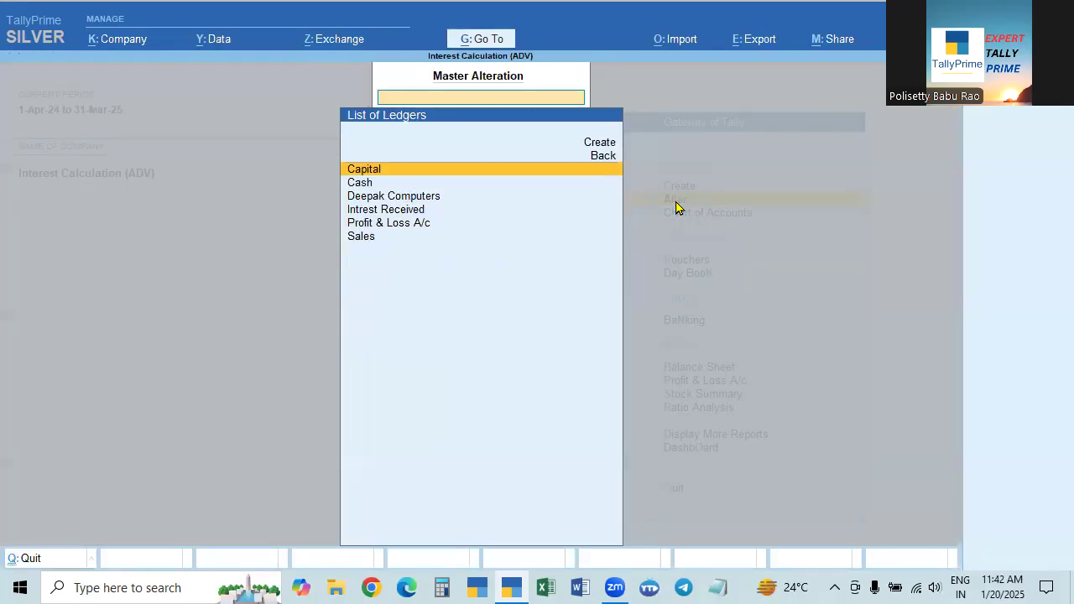
key(Down)
key(Down)
key(Down)
key(Down)
key(Down)
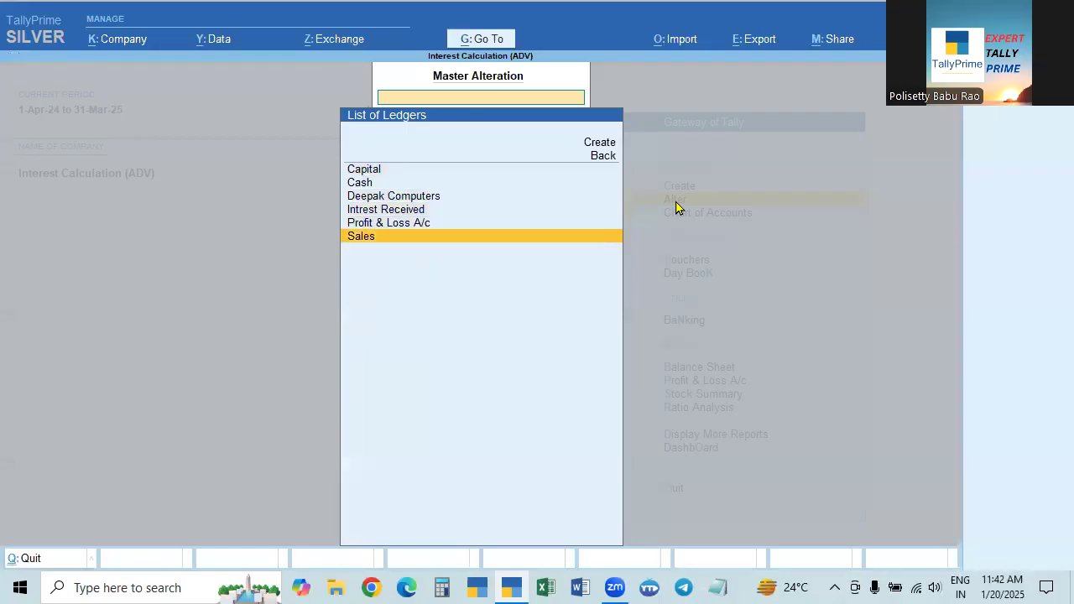
key(Up)
key(Up)
key(Up)
key(Escape)
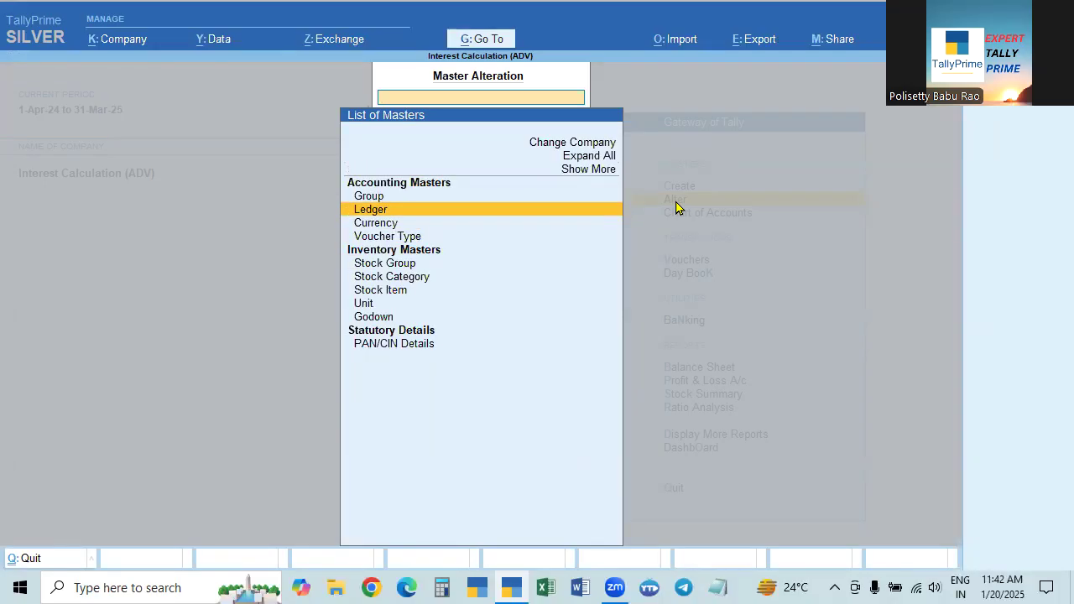
key(Escape)
key(Down)
key(Down)
key(Down)
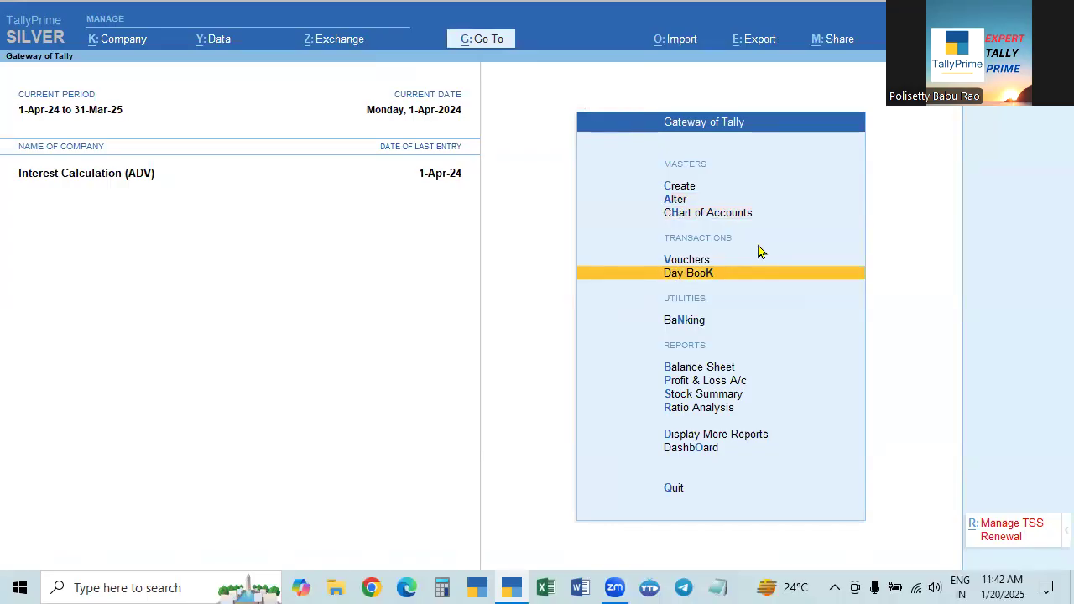
key(Up)
key(Up)
key(Up)
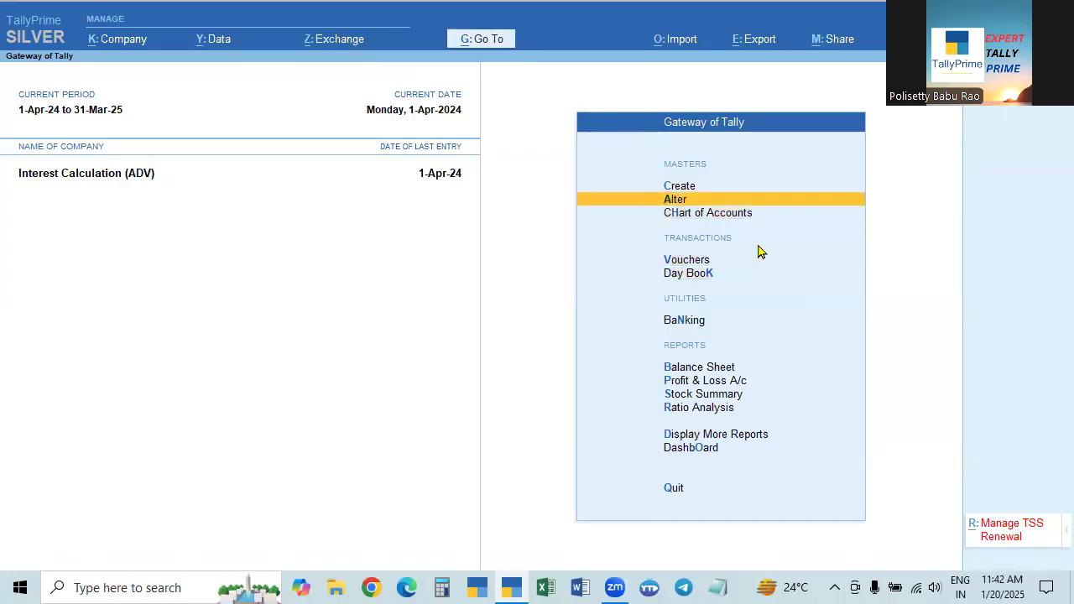
Step: Look through the existing ledgers and stock items available for alteration
key(Return)
key(Down)
key(Down)
key(Up)
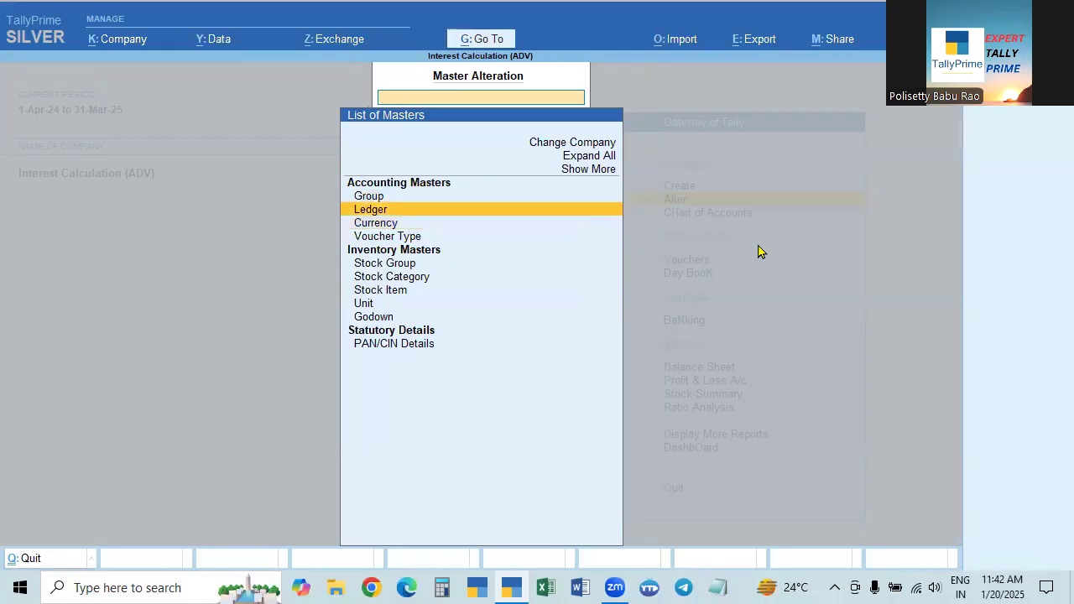
key(Return)
key(Down)
key(Down)
key(Escape)
key(Down)
key(Down)
key(Down)
key(Down)
key(Down)
key(Return)
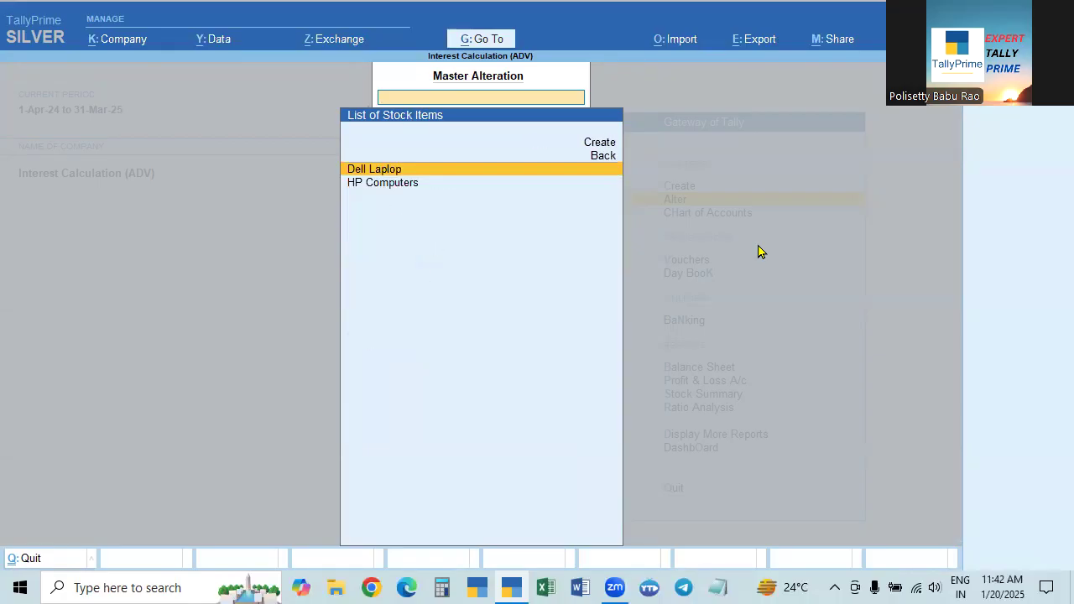
key(Escape)
Step: Open the Sales ledger for alteration, check its group, and leave it without saving
key(Up)
key(Up)
key(Up)
key(Up)
key(Up)
key(Return)
key(Down)
key(Down)
key(Down)
key(Down)
key(Down)
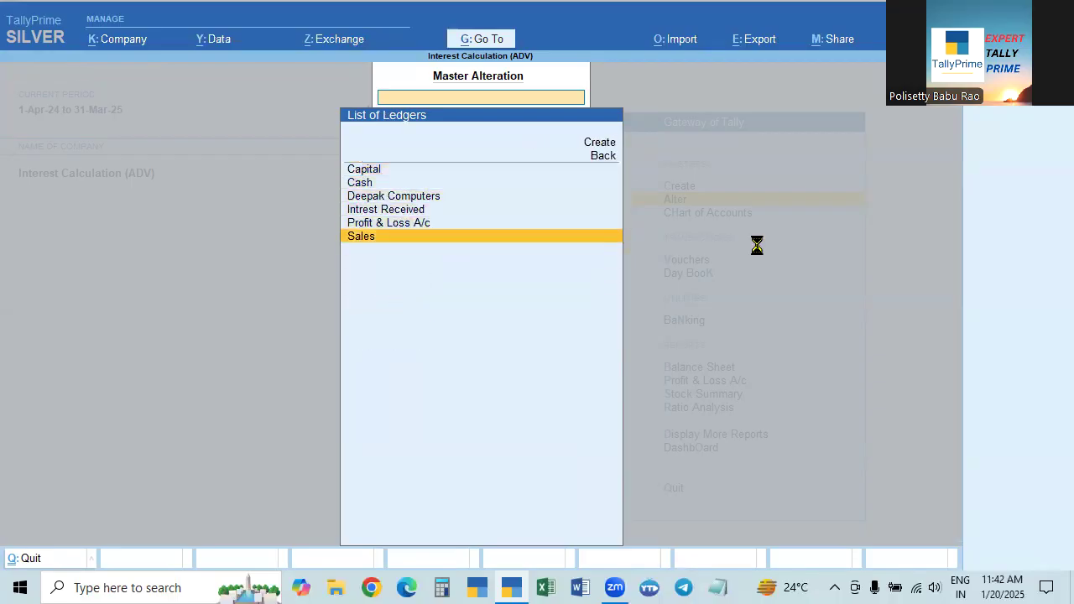
key(Return)
key(Return)
key(Return)
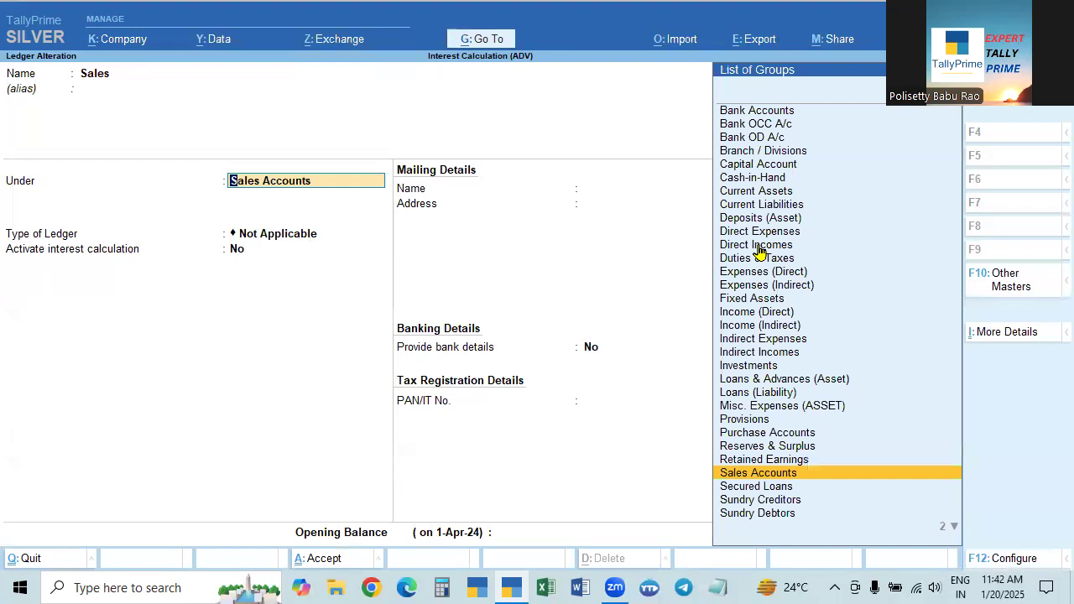
key(ctrl+q)
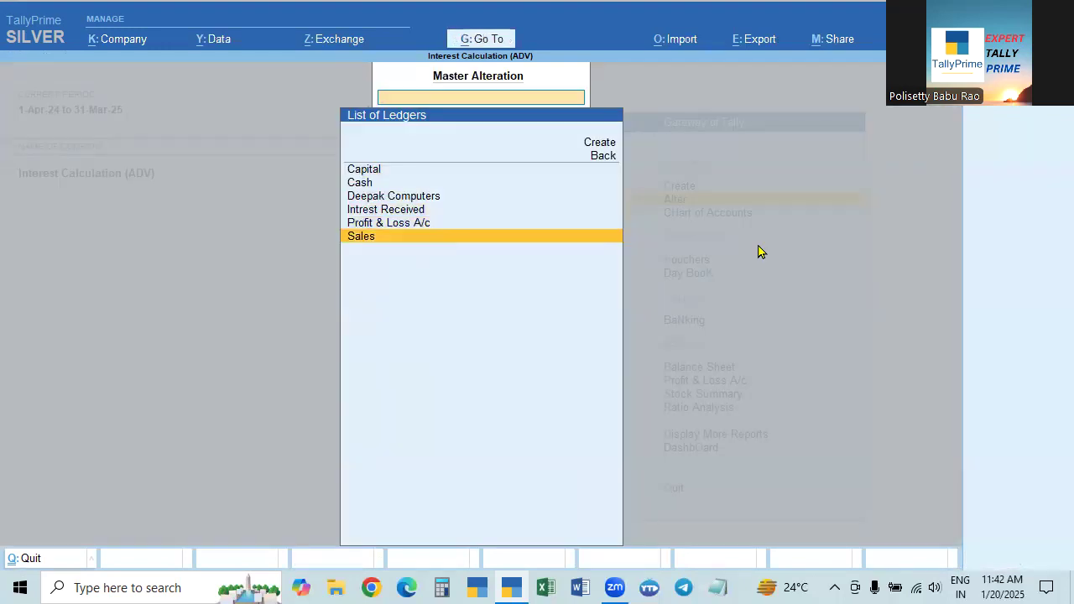
Step: Open the Deepak Computers ledger for alteration and keep interest calculation activated to open its interest parameters
key(Up)
key(Up)
key(Up)
key(Return)
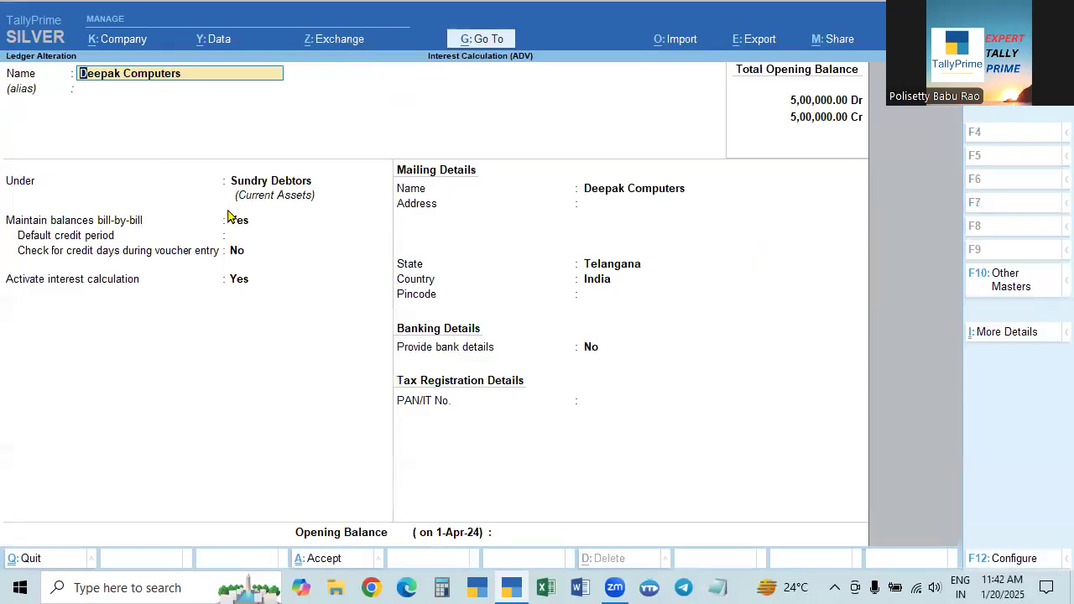
key(Return)
key(Return)
key(Return)
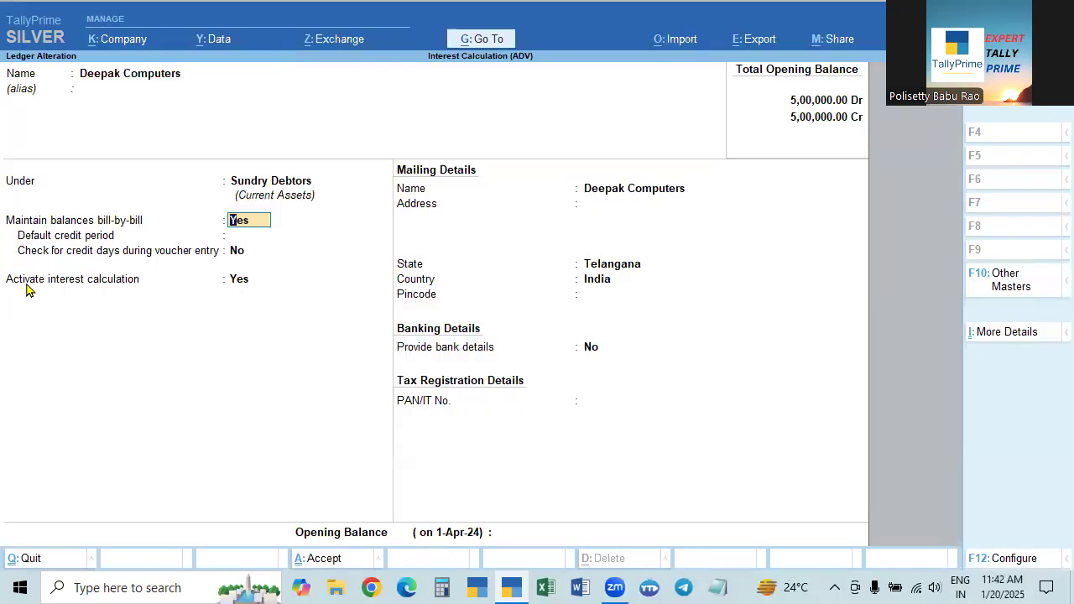
click(236, 283)
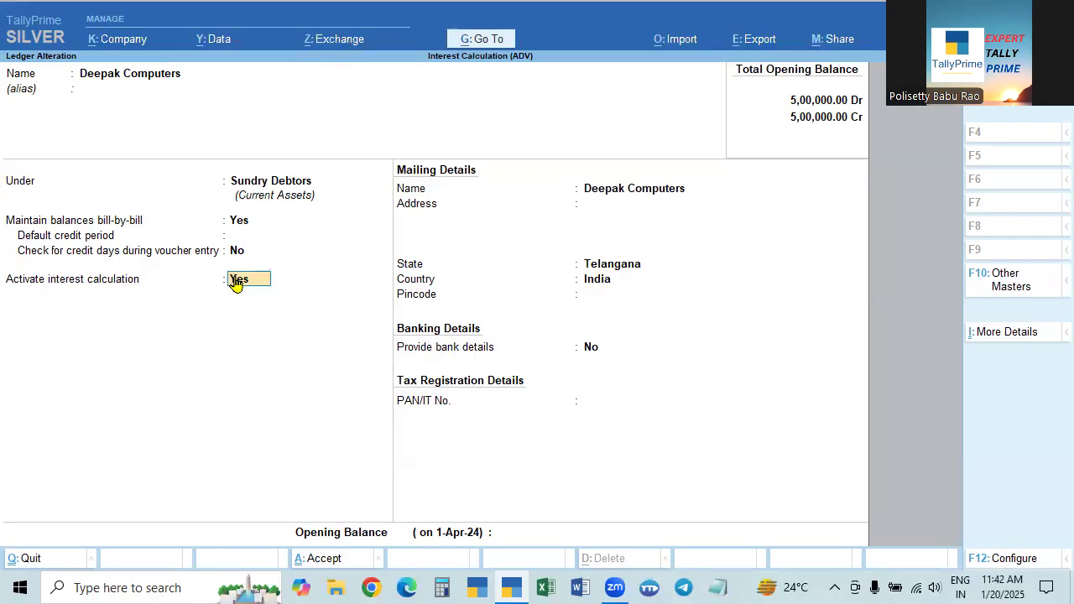
key(Return)
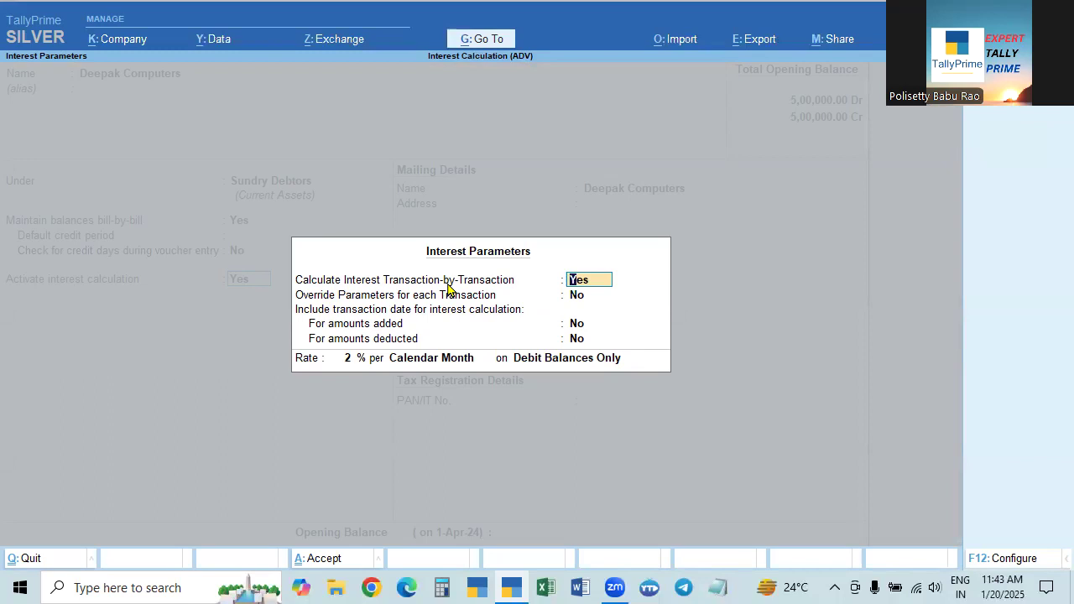
Step: Set interest to transaction-by-transaction without override, at 2% per Calendar Month on Debit Balances Only, and save the Deepak Computers ledger
text(Y)
key(Return)
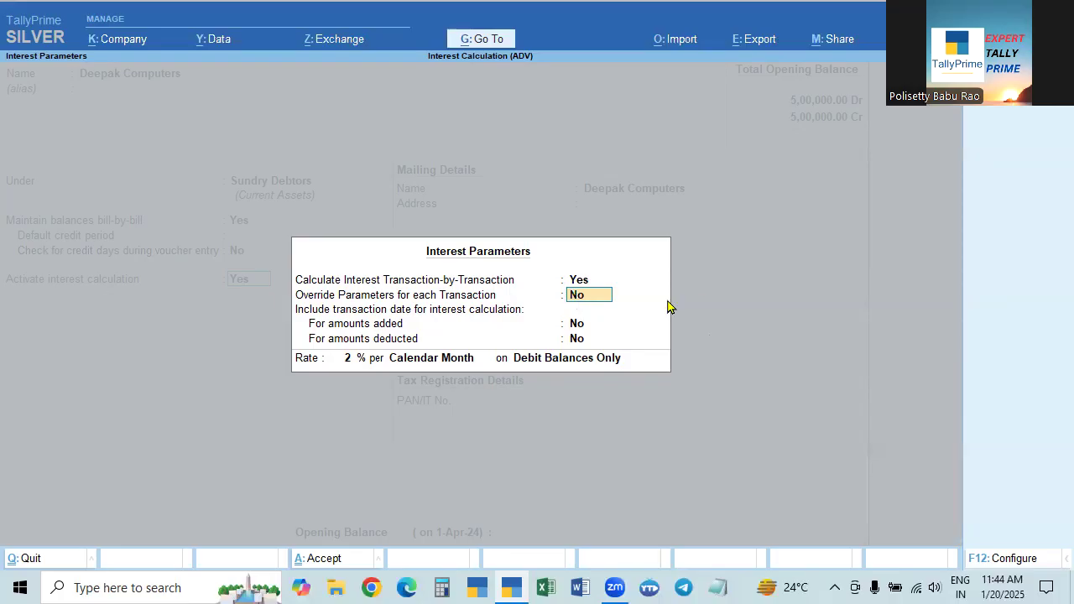
key(Return)
key(Return)
key(Return)
key(Return)
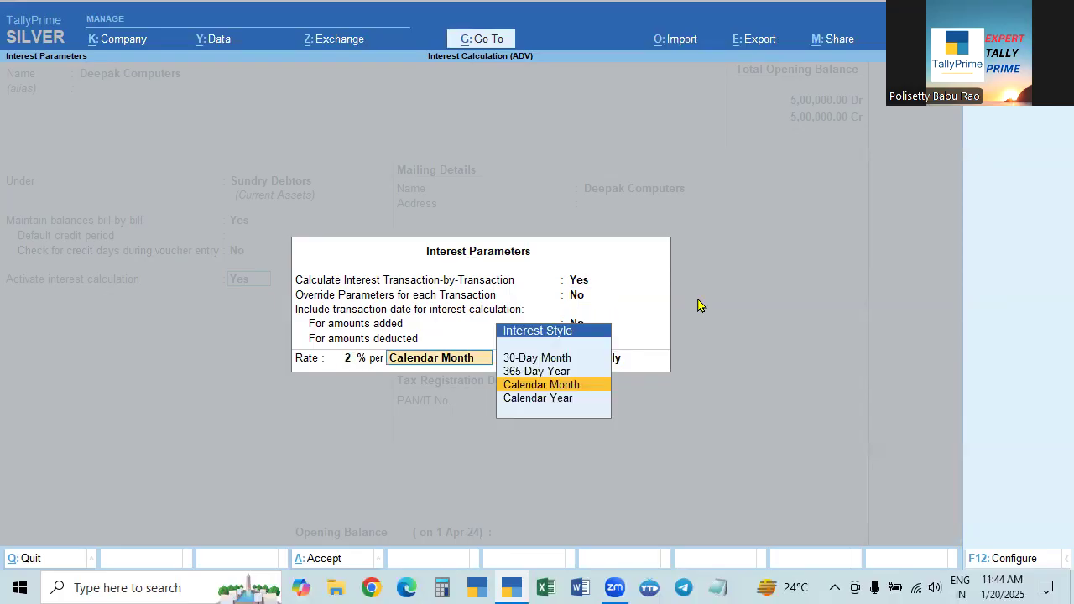
key(Return)
key(Return)
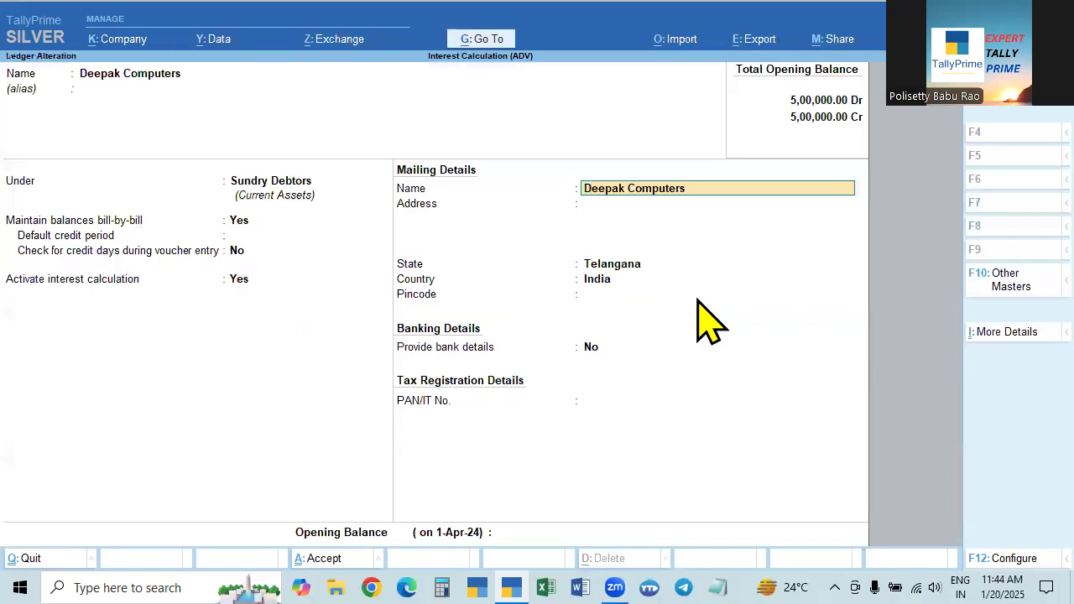
key(ctrl)
key(ctrl+a)
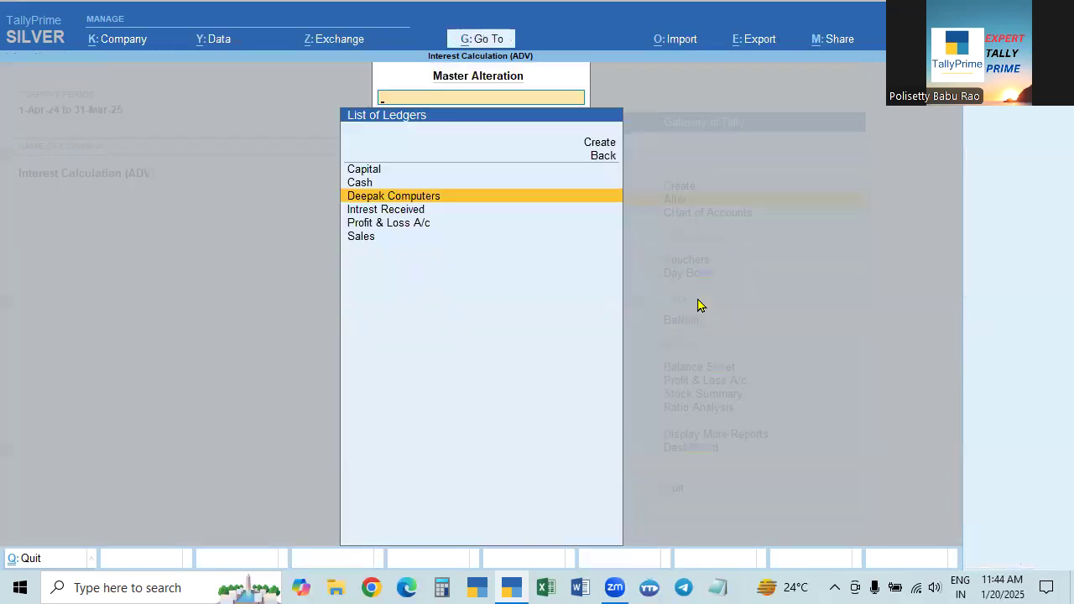
Step: Leave master alteration and open the Deepak Computers sales voucher from the Day Book
key(BackSpace)
key(Down)
key(Down)
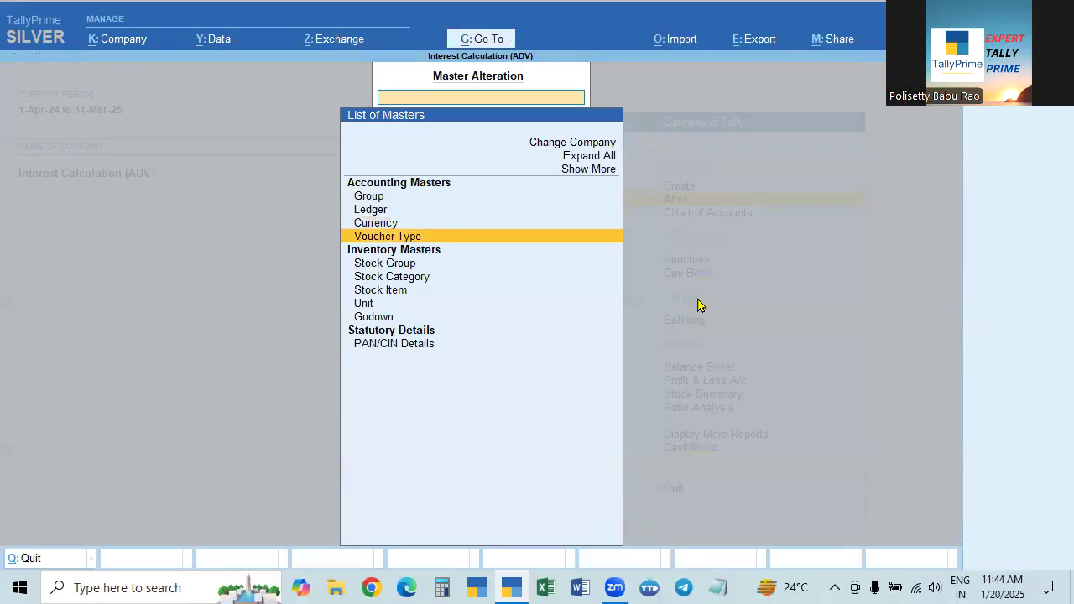
key(Up)
key(Escape)
key(Down)
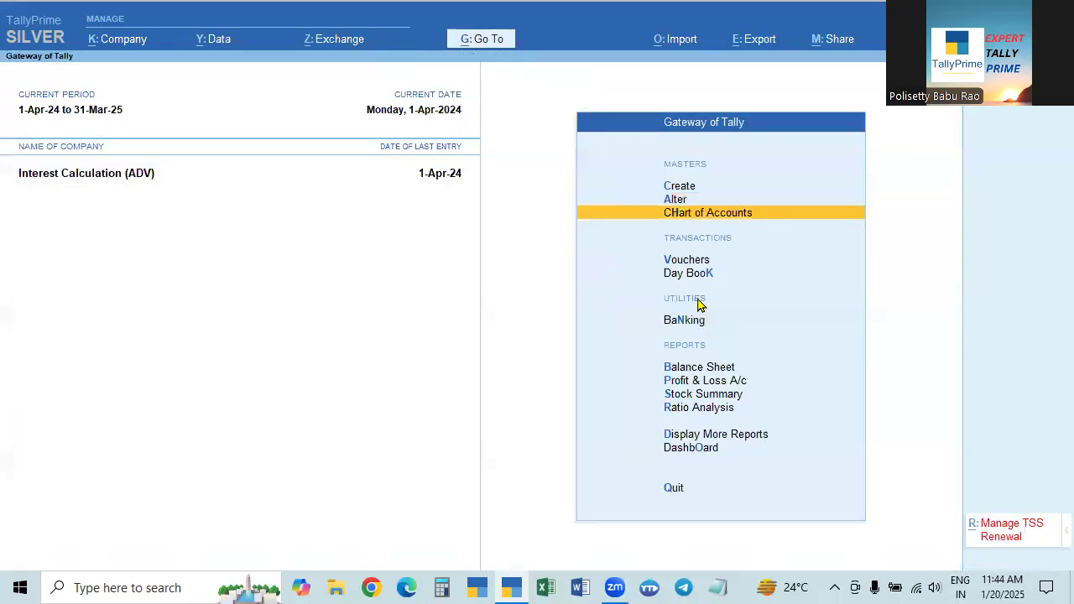
key(Down)
key(Down)
key(Return)
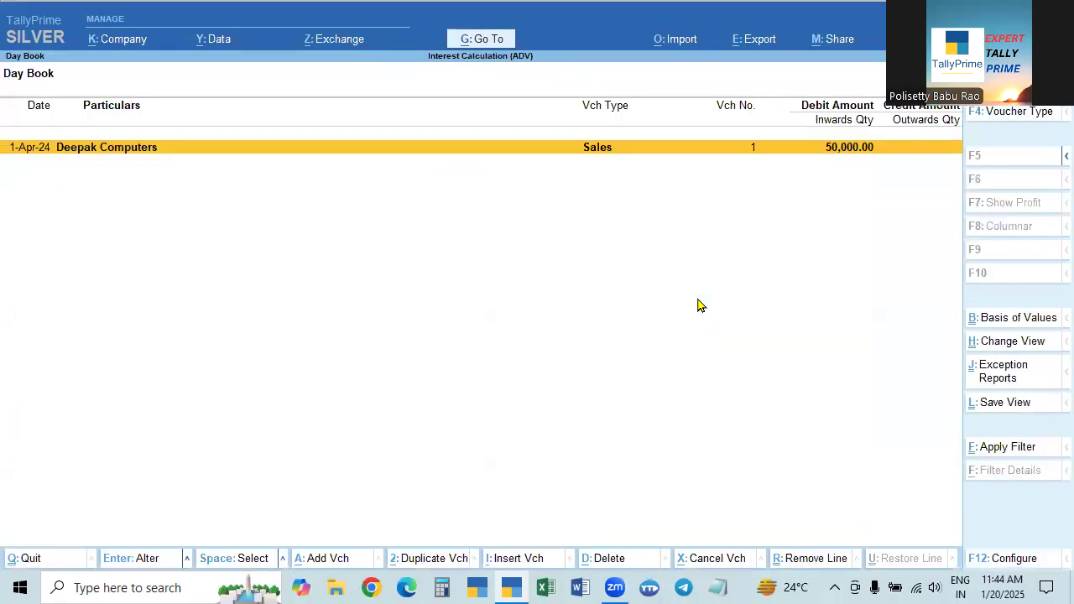
key(Return)
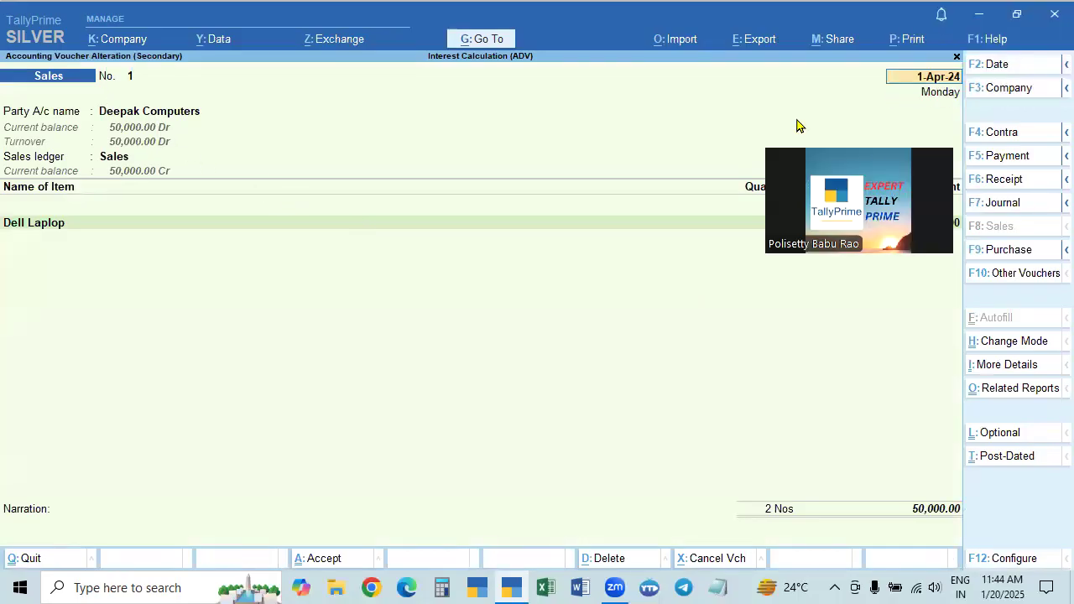
Step: Go through the sales voucher's sales ledger and Dell Laplop item line to reach its bill-wise details
click(117, 158)
key(Return)
key(Return)
key(Return)
key(Return)
key(Return)
key(Return)
key(Return)
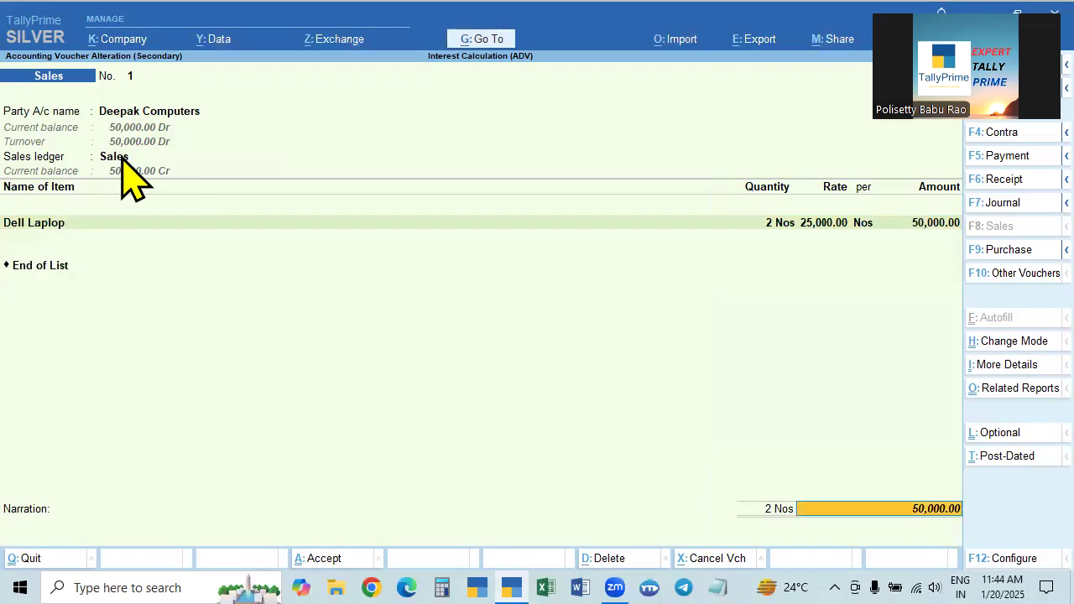
key(Return)
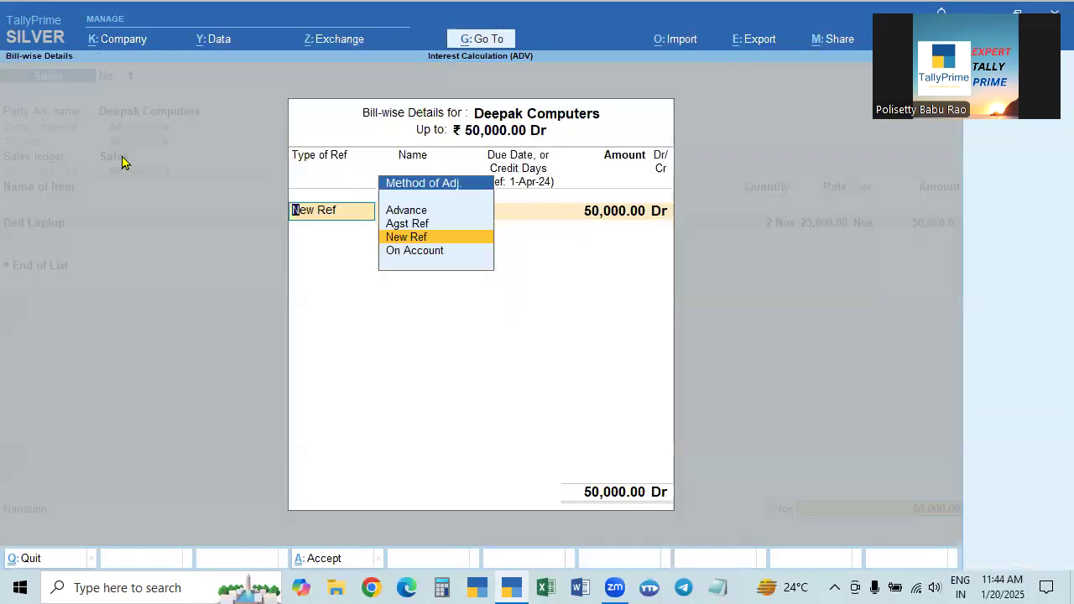
Step: Keep the bill-wise details as New Ref 1 for 50,000.00 Dr, leave the narration empty, and save the sales voucher
key(Return)
key(Return)
key(Return)
key(Return)
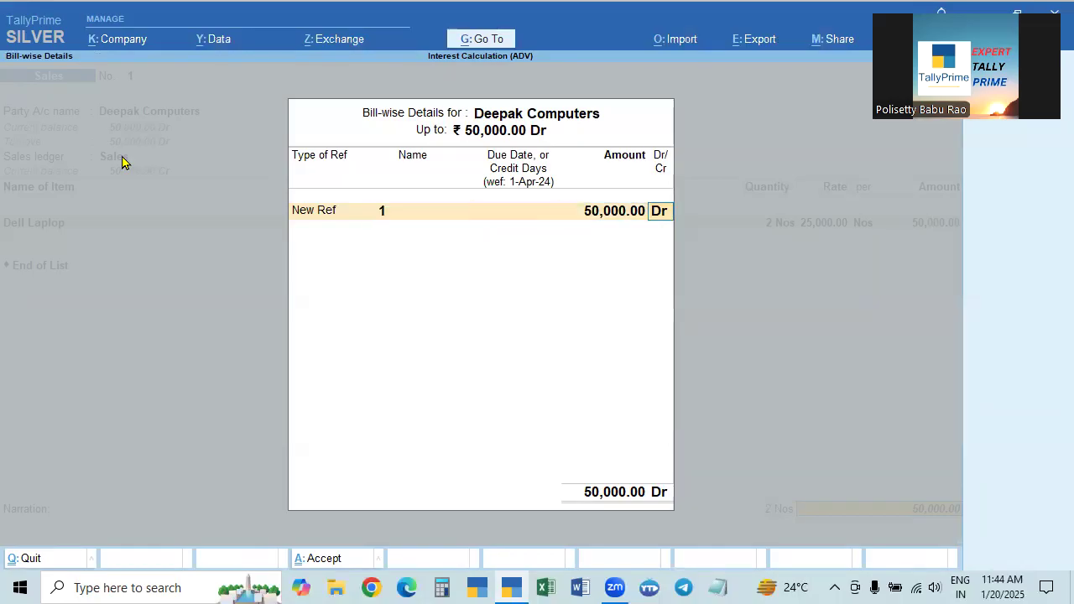
key(Return)
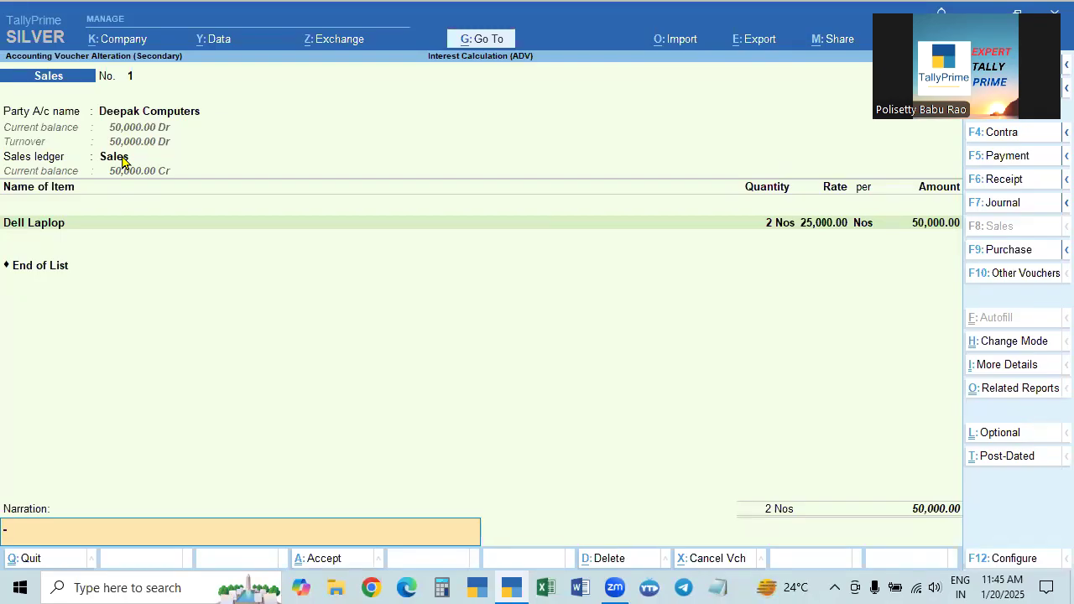
key(Return)
key(Return)
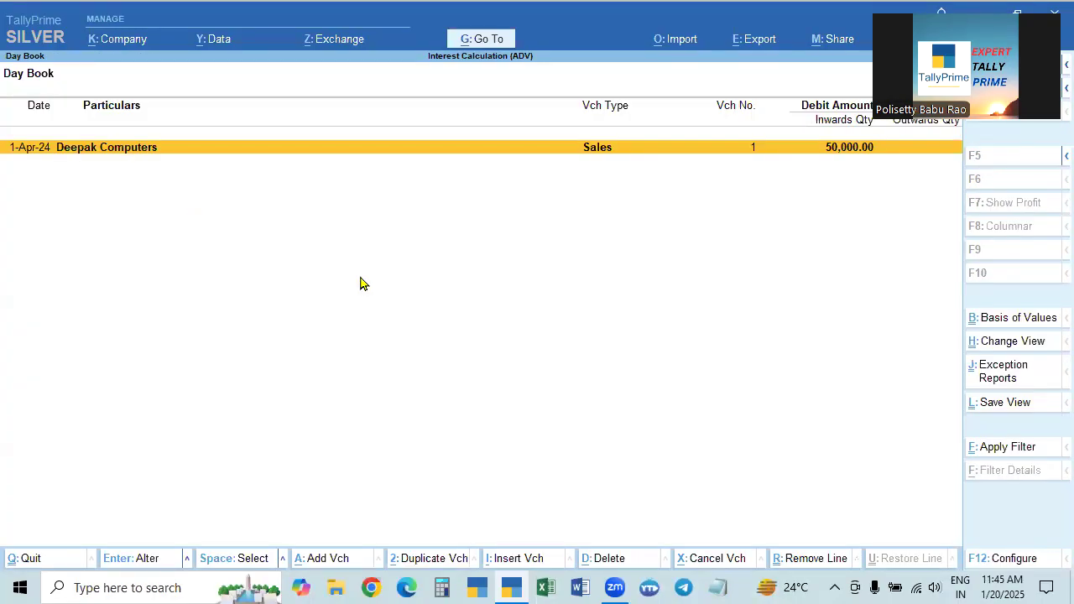
key(Escape)
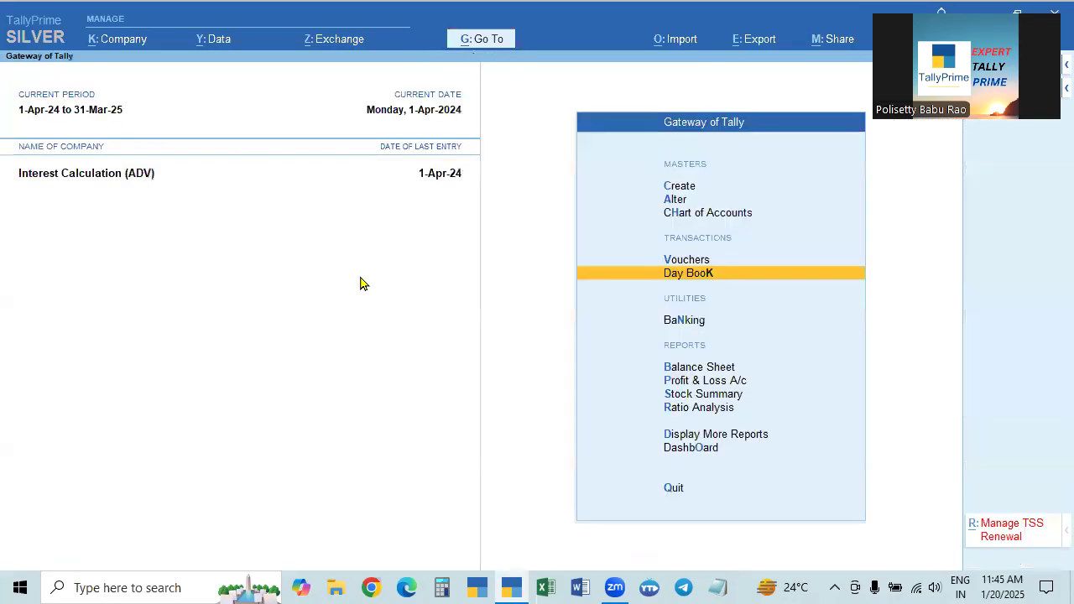
key(Up)
key(Return)
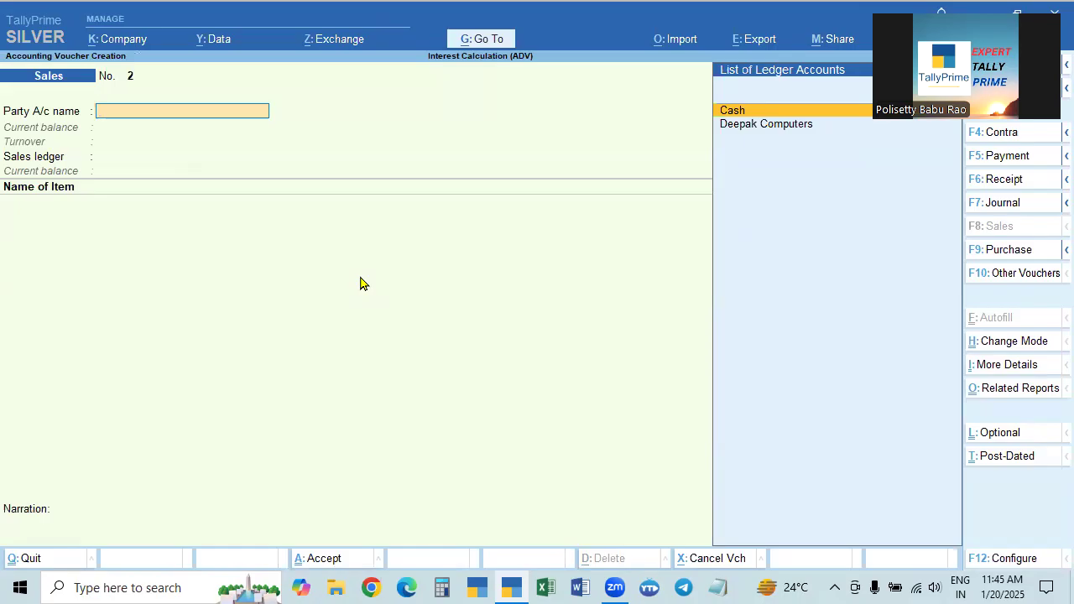
key(Escape)
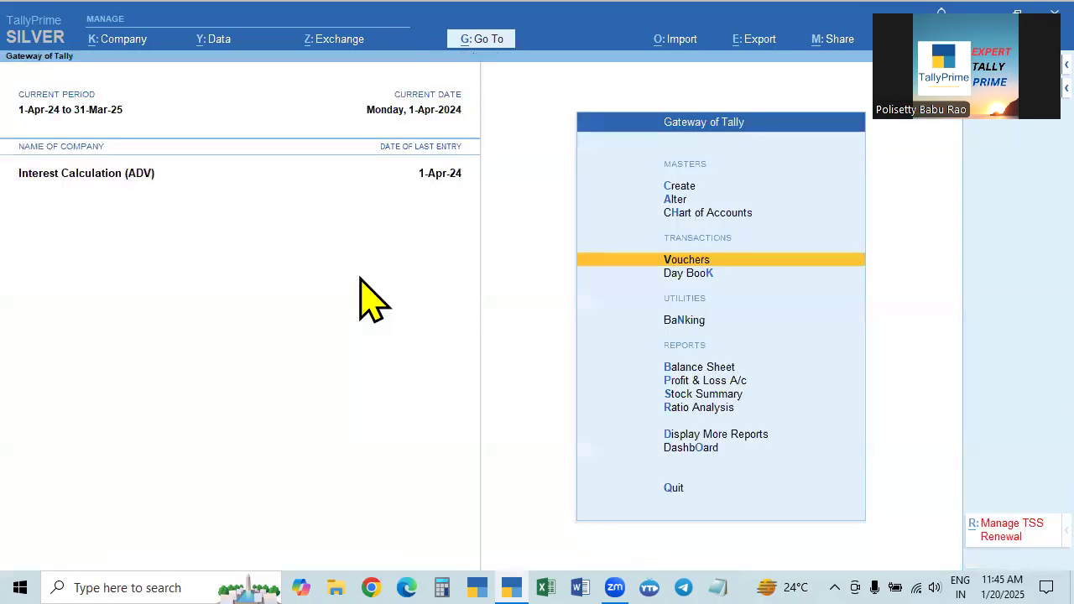
Step: Open the Interest Calculations report group under Display More Reports, Statements of Accounts
key(Down)
key(Down)
key(Down)
key(Down)
key(Down)
key(Down)
key(Down)
key(Down)
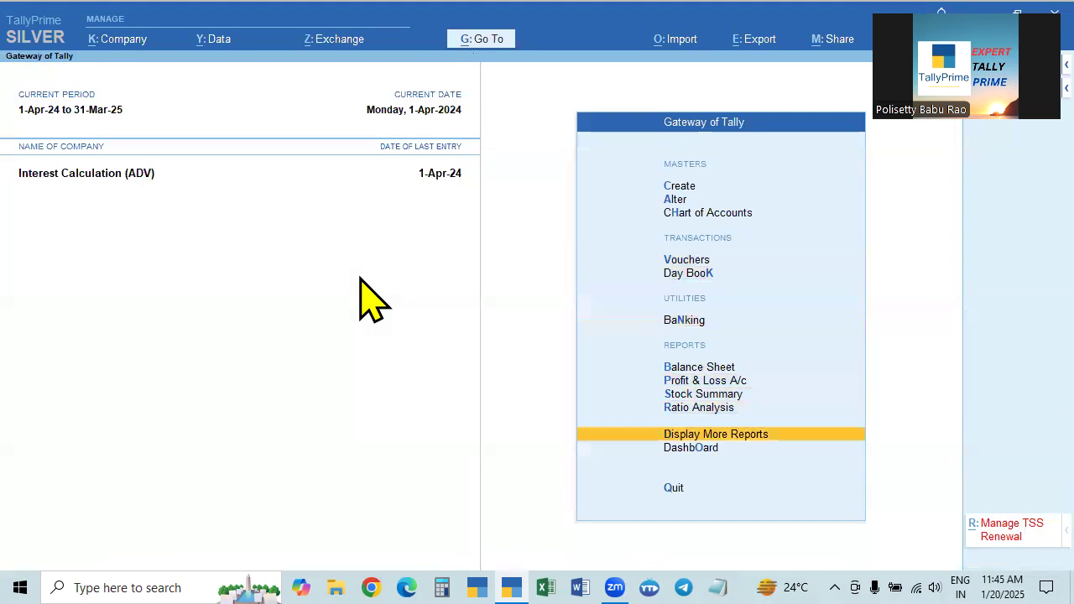
key(d)
key(Down)
key(Down)
key(Down)
key(Down)
key(Down)
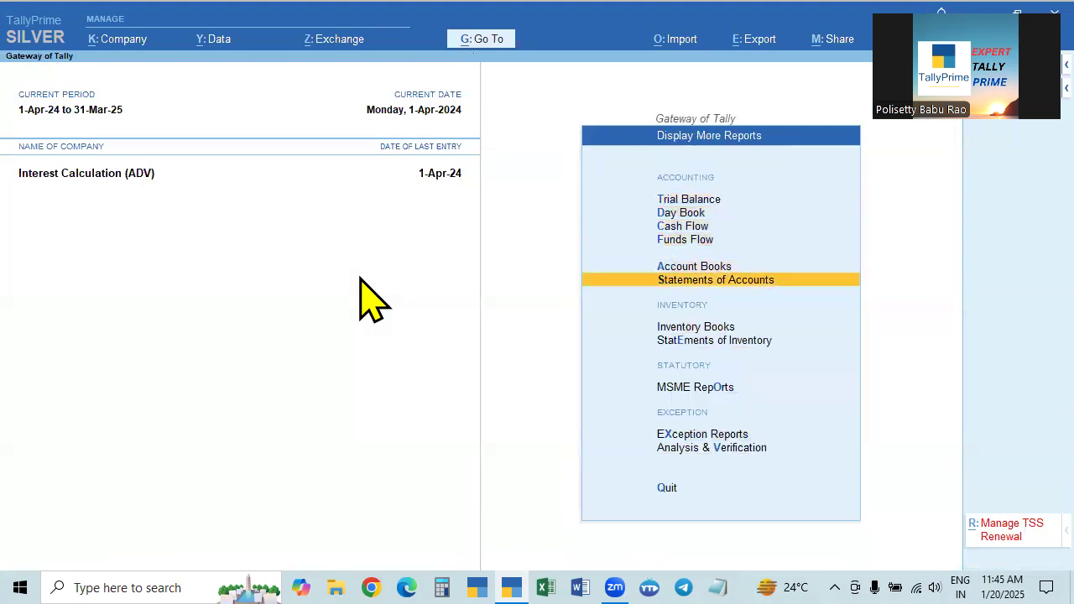
key(Return)
key(Down)
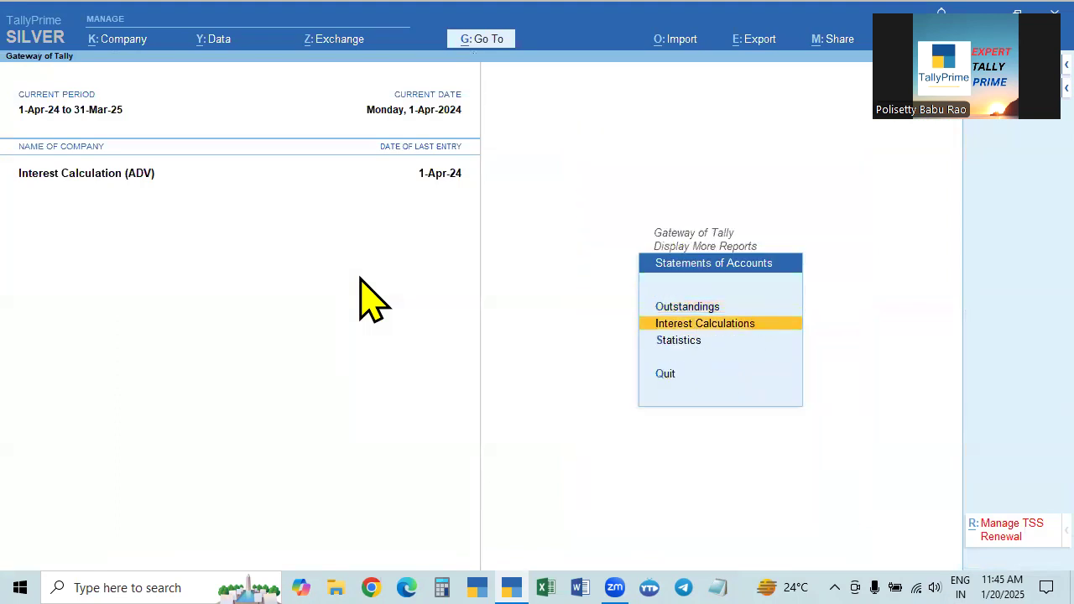
key(Return)
Step: Open the ledger-wise interest calculation report for Deepak Computers
key(Down)
key(Down)
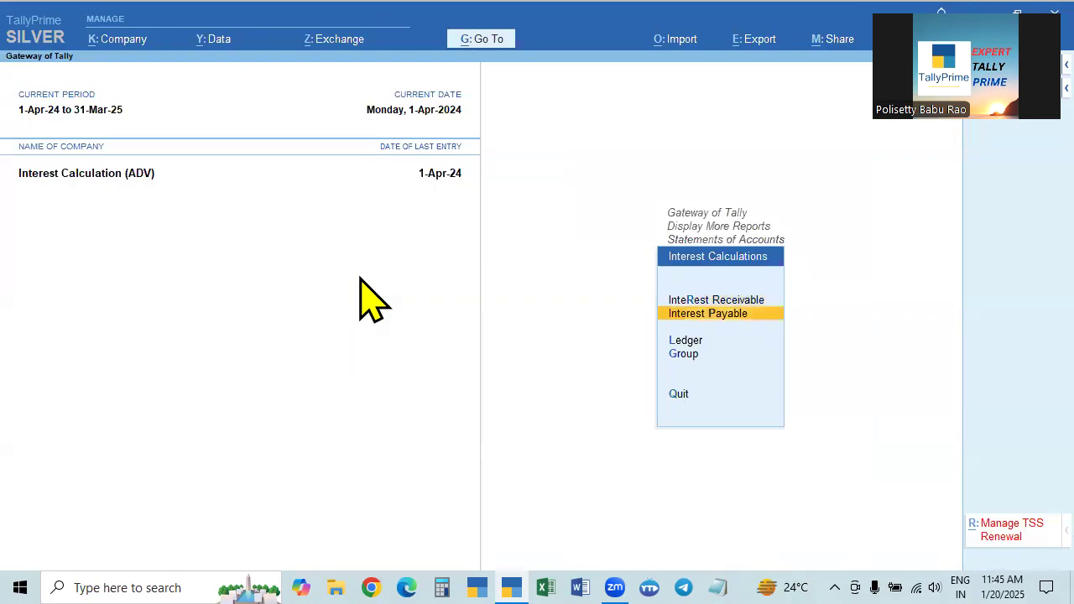
key(Up)
key(Up)
key(Down)
key(Down)
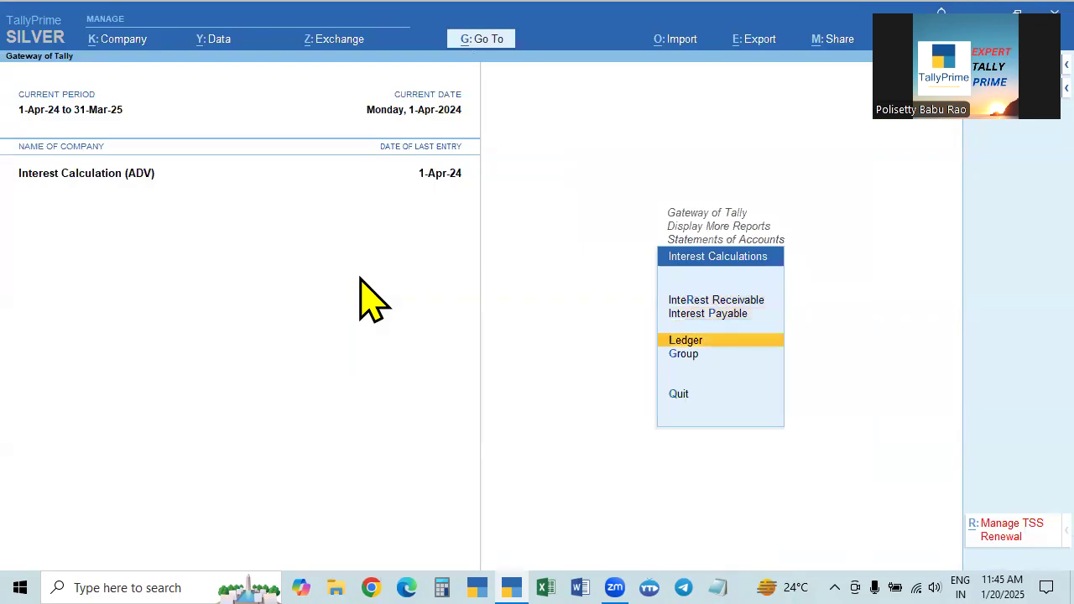
key(Return)
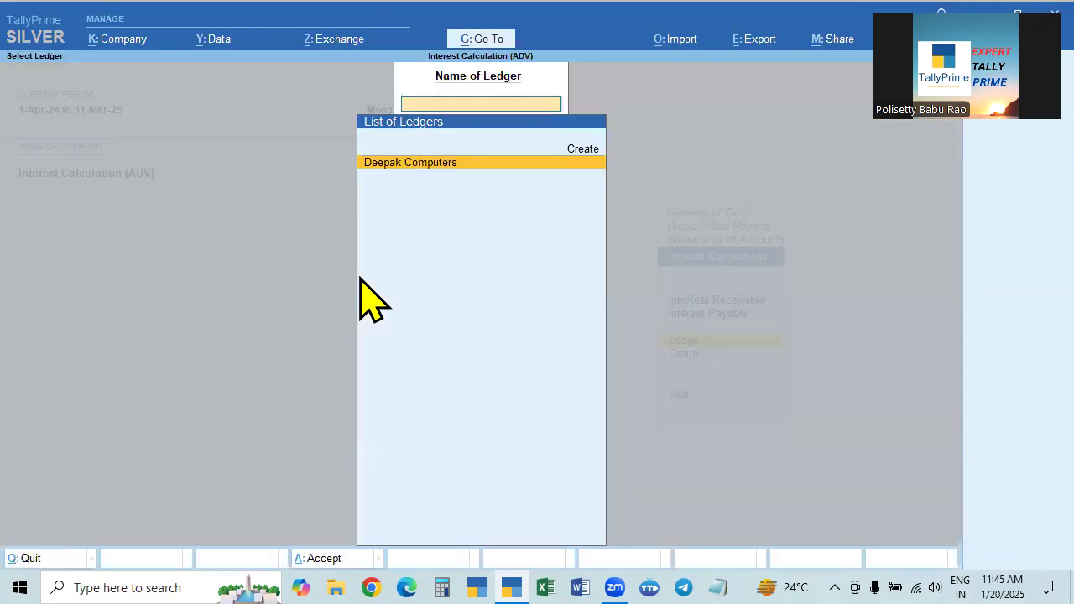
click(415, 168)
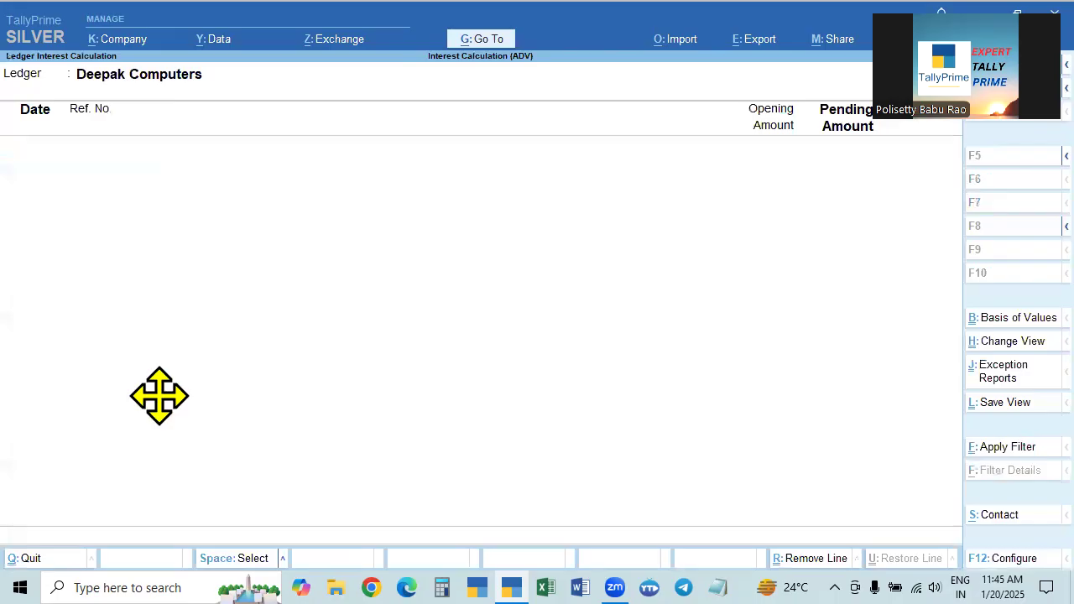
drag(159, 396, 29, 426)
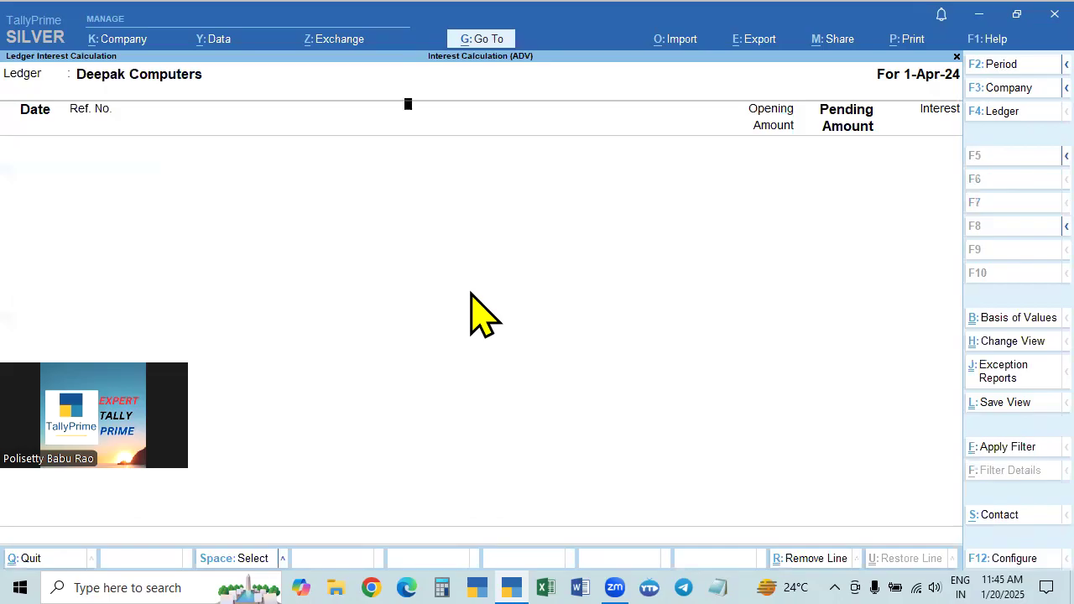
Step: Return to the Gateway of Tally and reach the ledger selection for interest calculation again through Statements of Accounts
key(Escape)
key(Escape)
key(Escape)
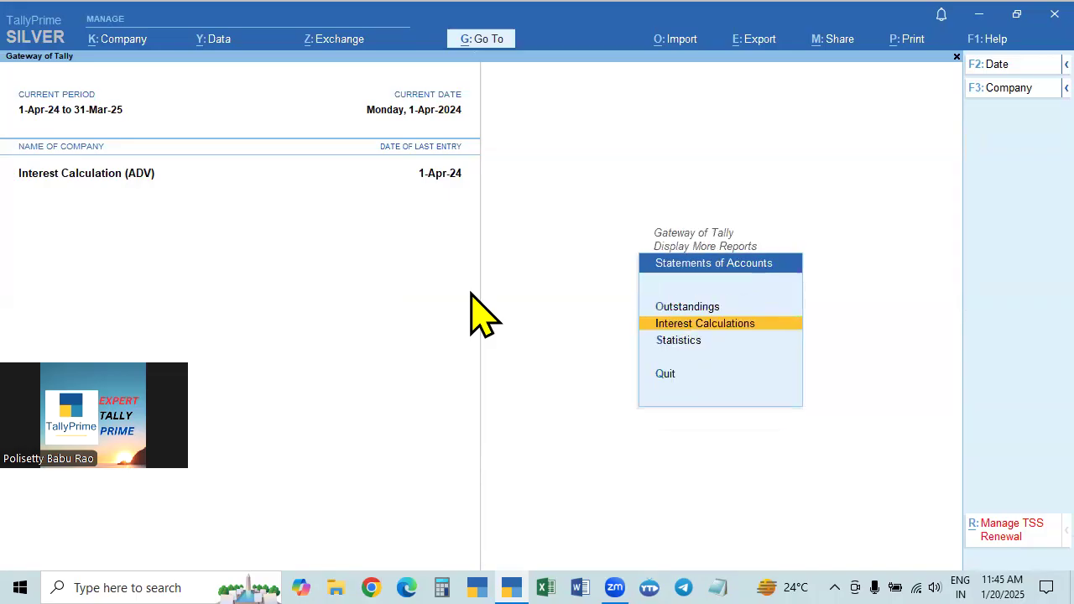
key(Escape)
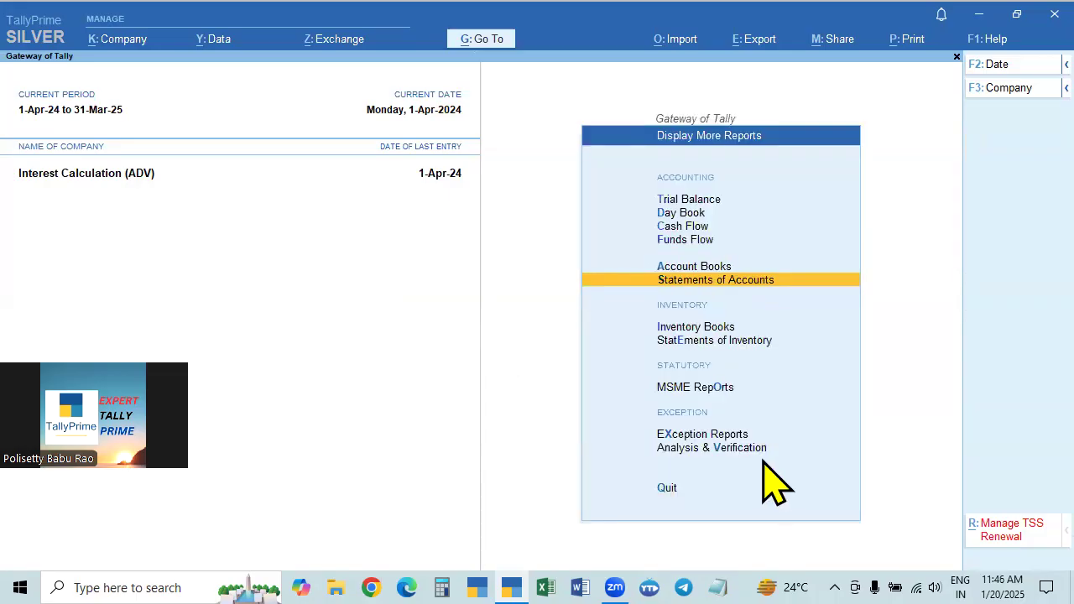
key(Escape)
click(725, 437)
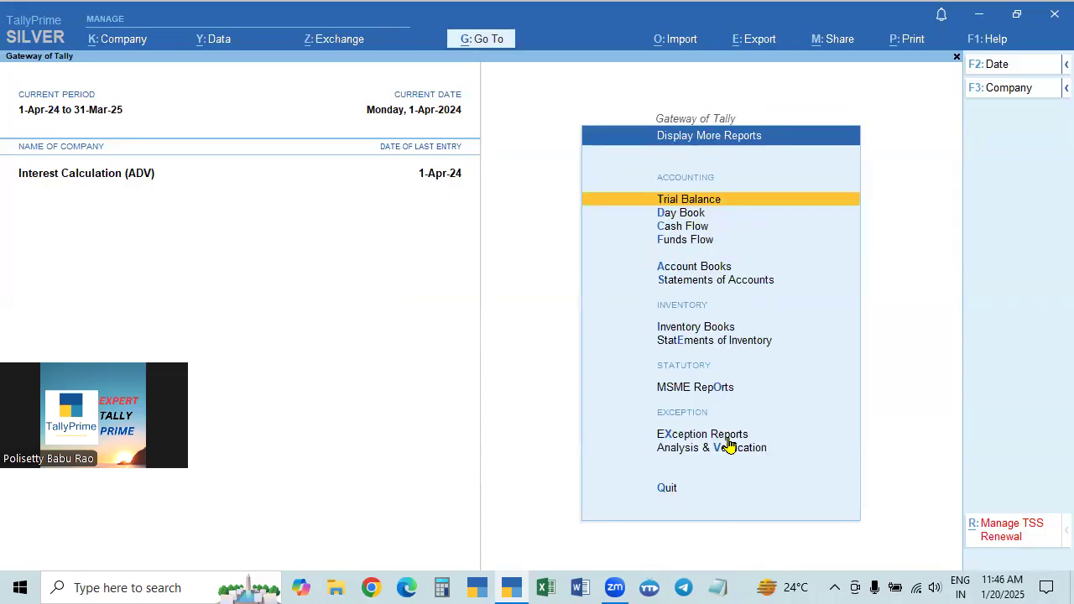
click(711, 279)
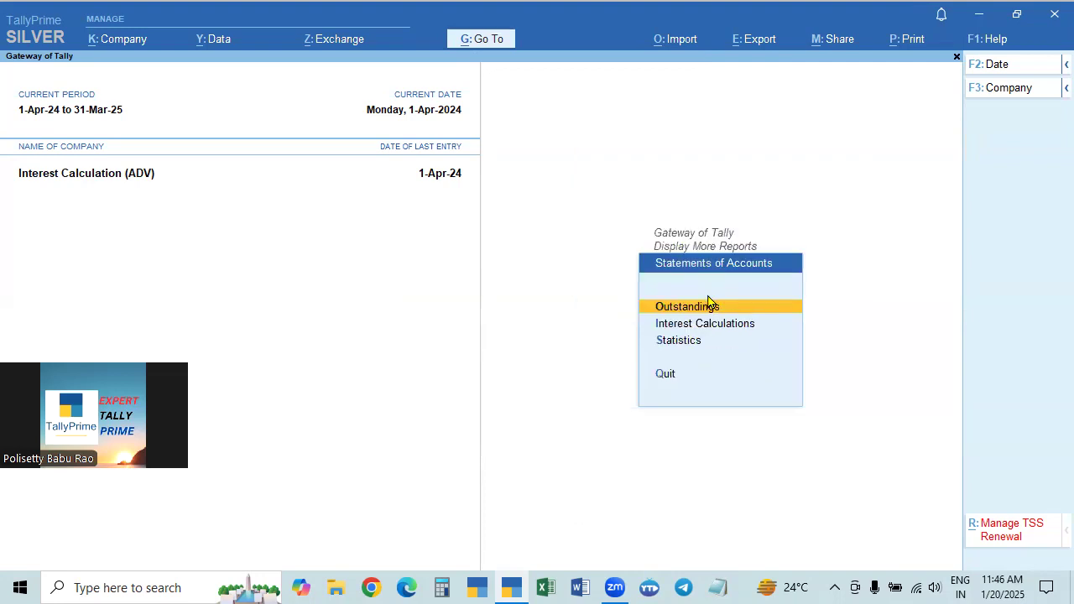
click(700, 328)
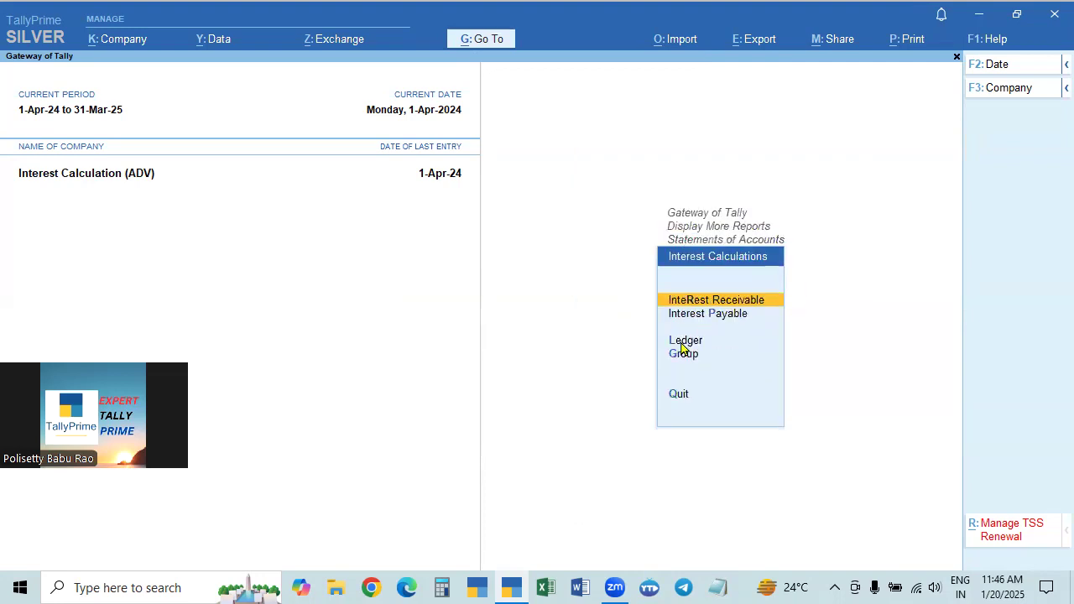
click(682, 347)
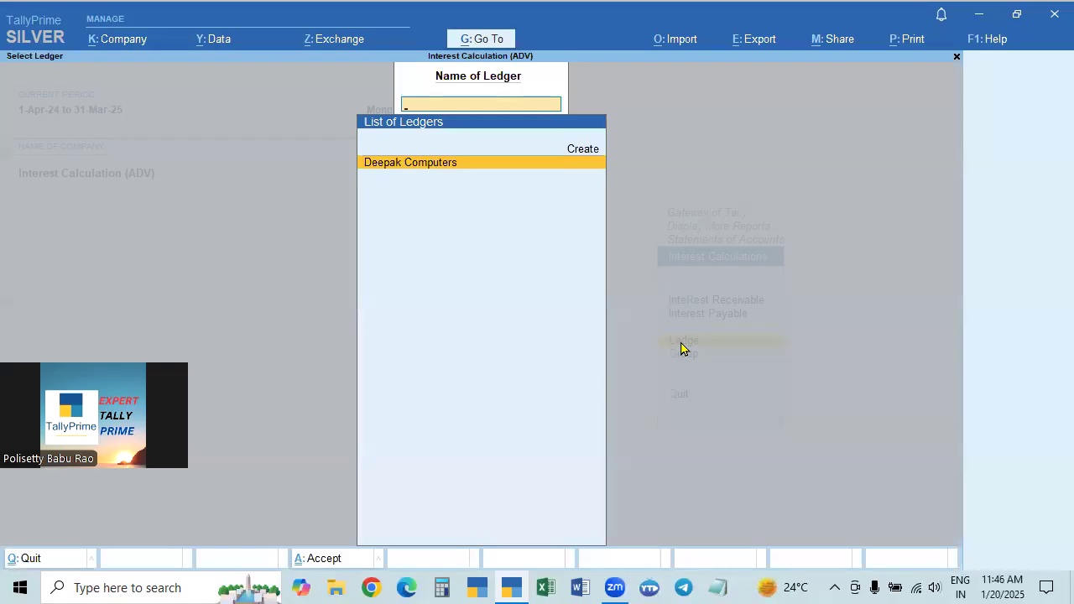
Step: Leave the ledger selection, go back to the Gateway of Tally without quitting, and open voucher creation
key(Escape)
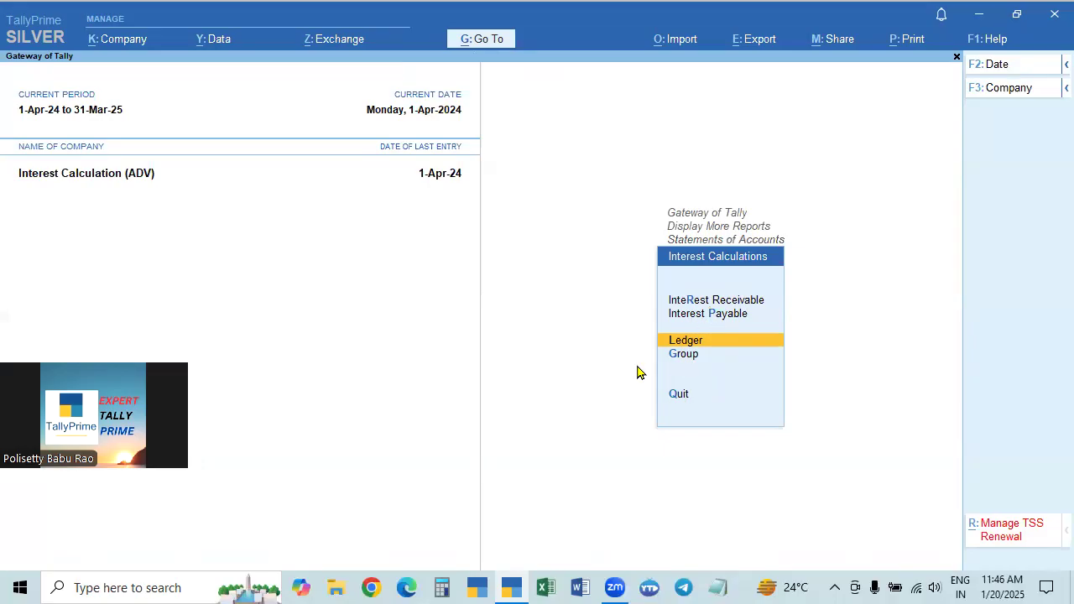
key(Escape)
key(Escape)
key(Escape)
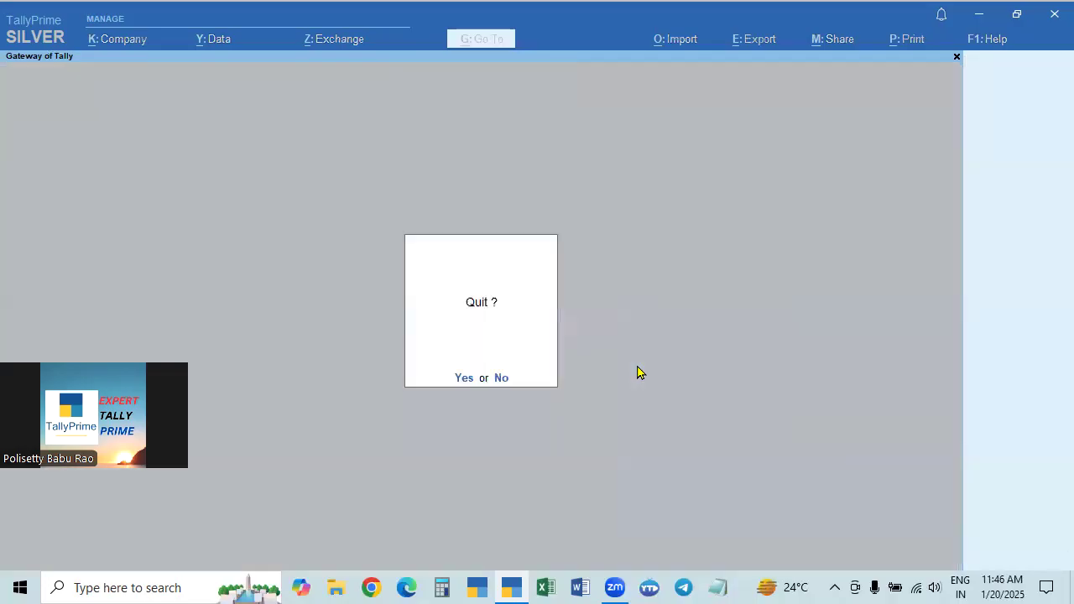
key(Escape)
key(Down)
key(Down)
key(Down)
key(Return)
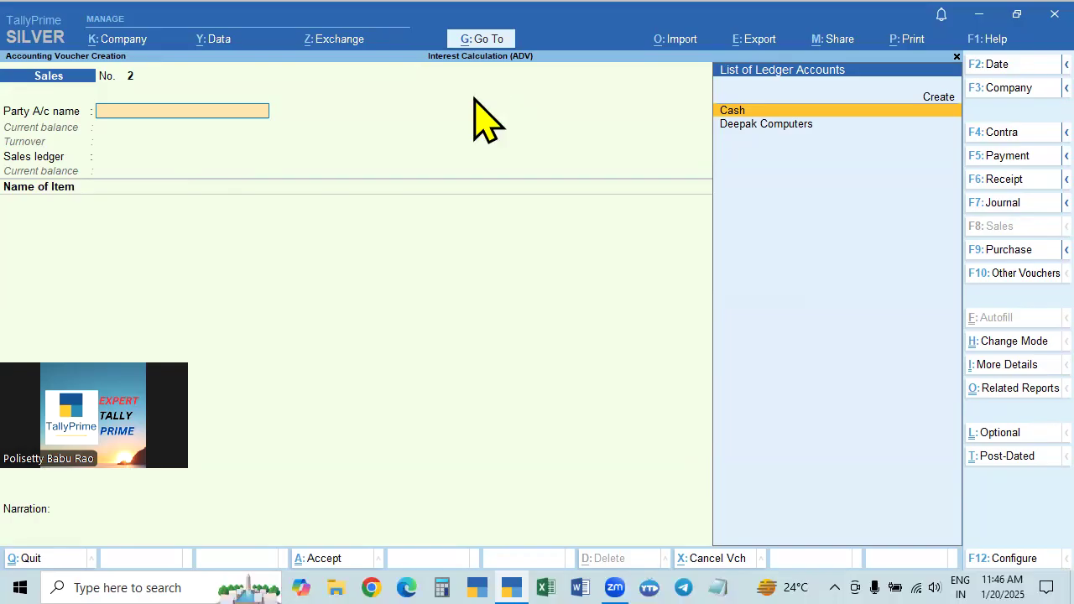
Step: Find the Ledger Interest Calculation report with the search text INTER and open it for Deepak Computers
click(480, 39)
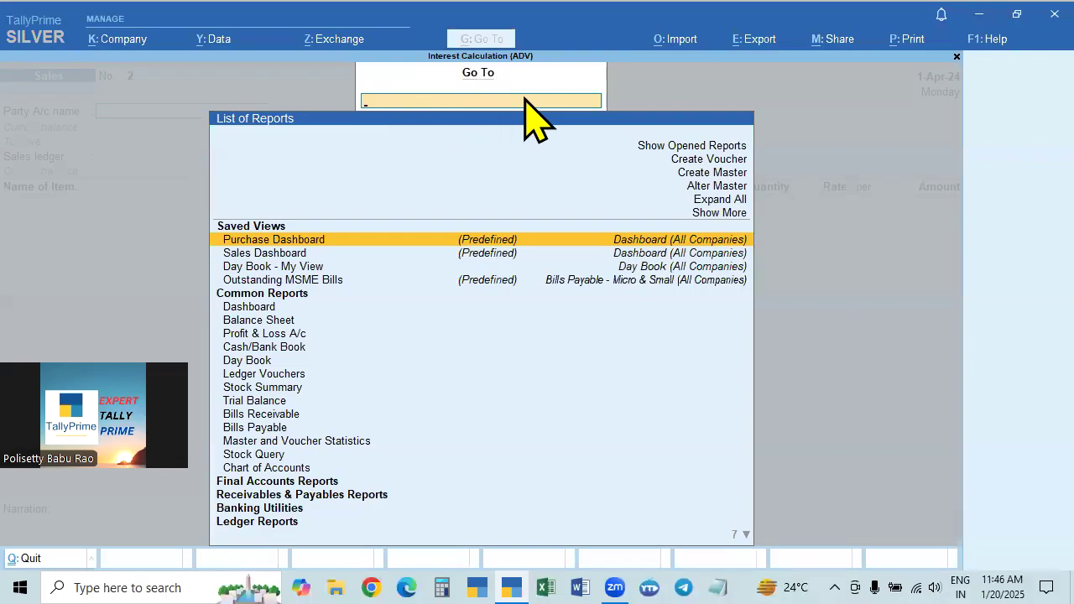
text(INTER)
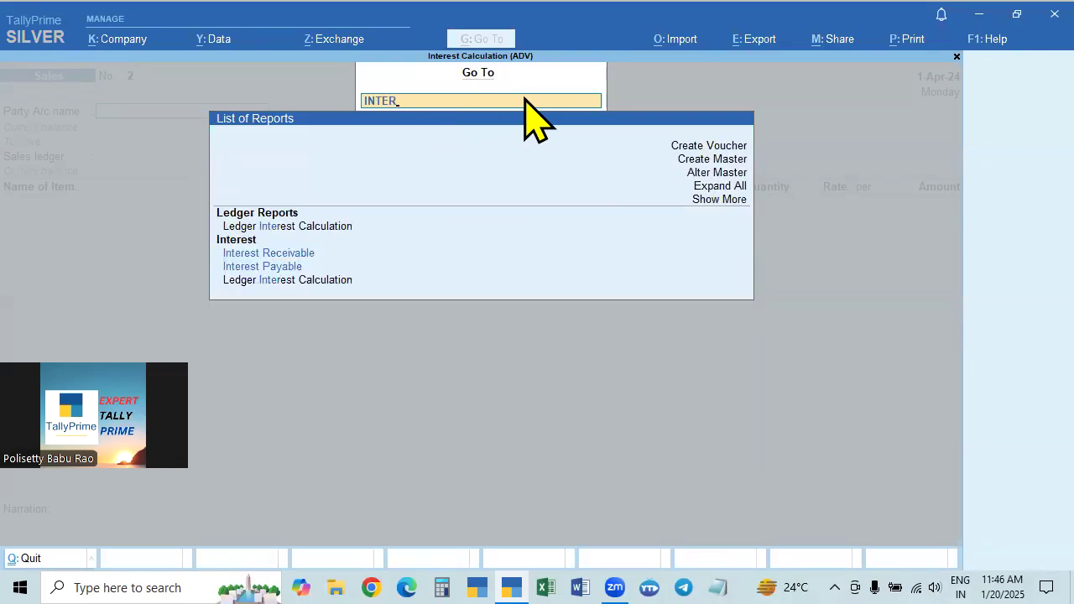
click(272, 286)
click(273, 285)
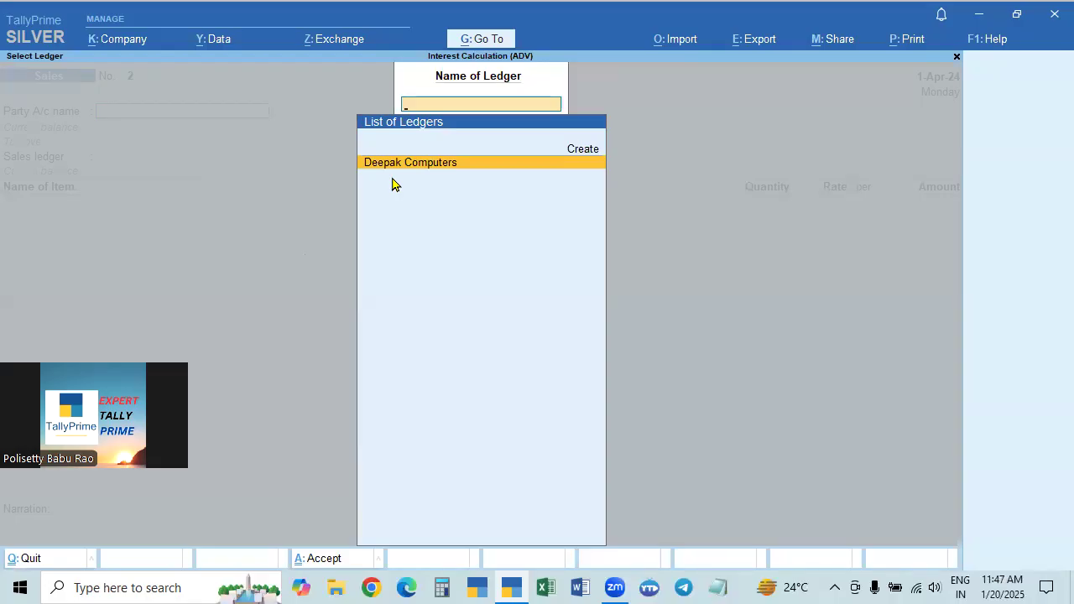
key(Return)
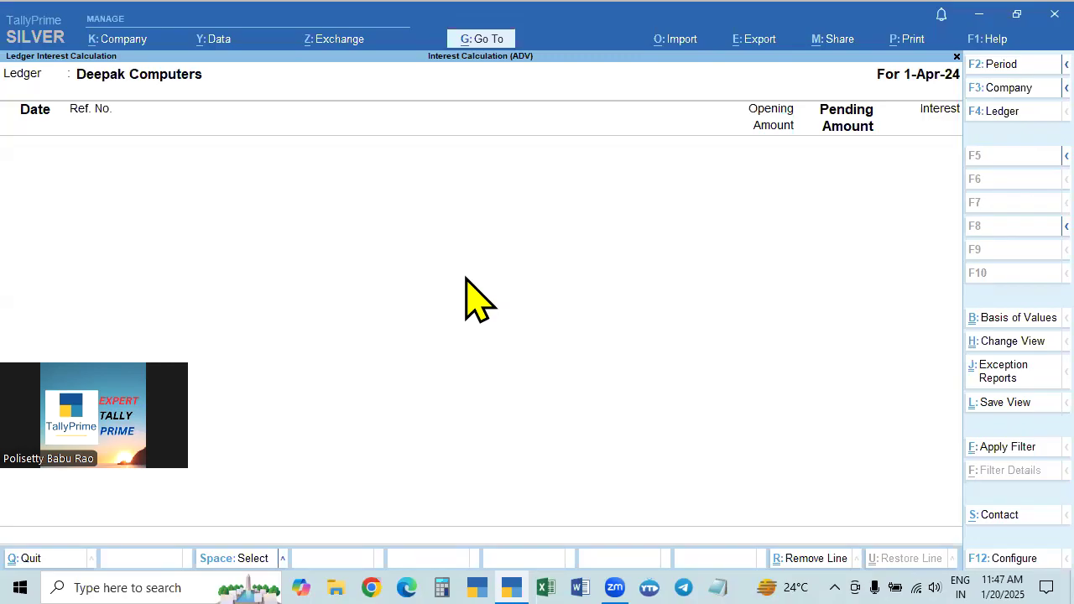
Step: Set the interest report's period end to 1-May-24 and expand the interest details of bill reference 1
key(F2)
key(Return)
text(1.5)
key(Return)
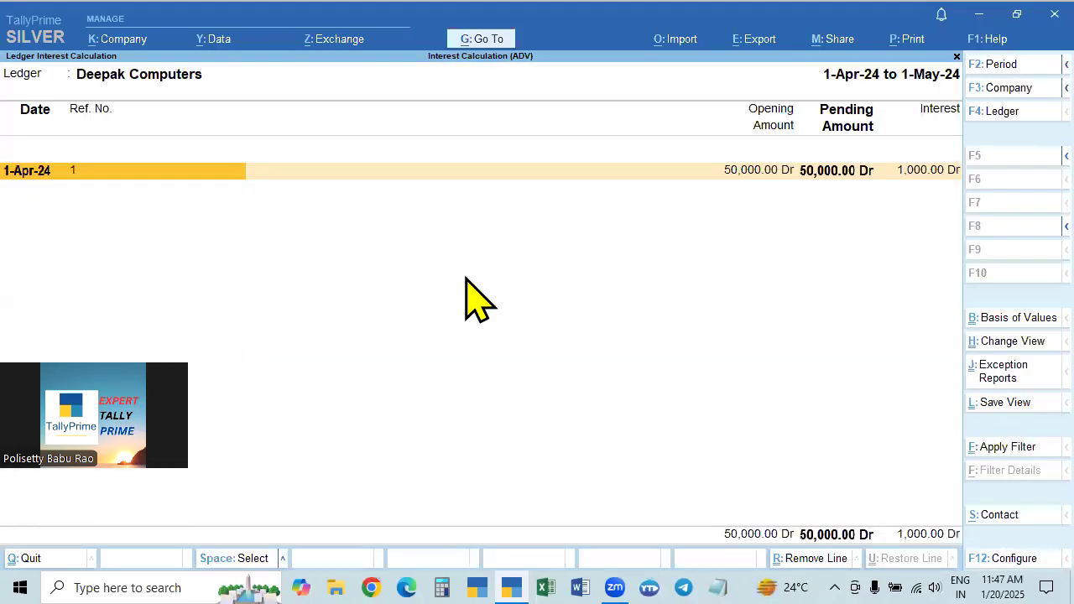
click(194, 185)
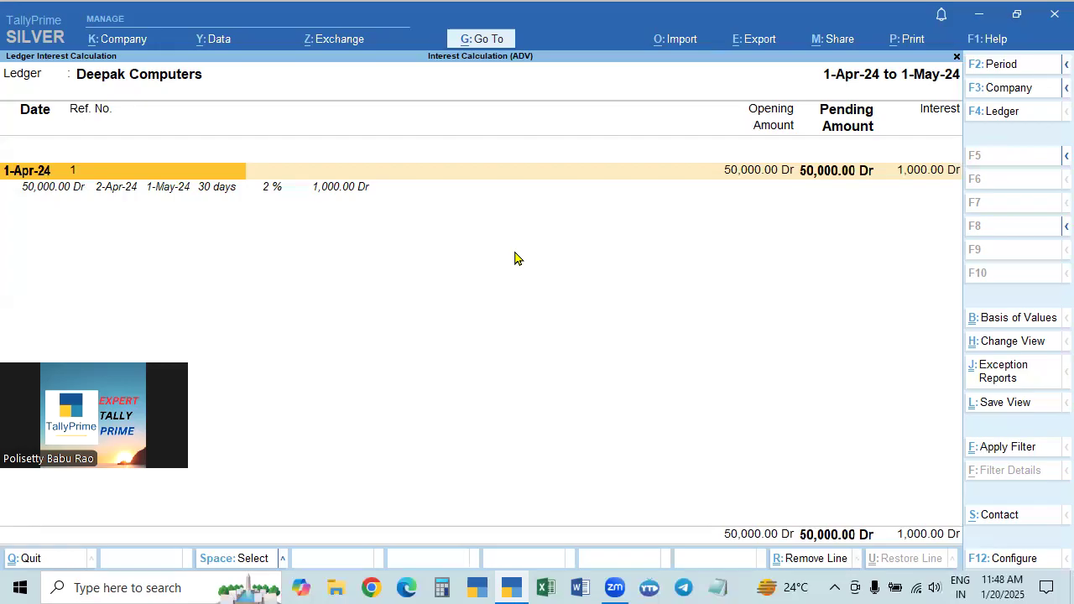
Step: Open the Deepak Computers ledger for alteration from the interest report
click(480, 38)
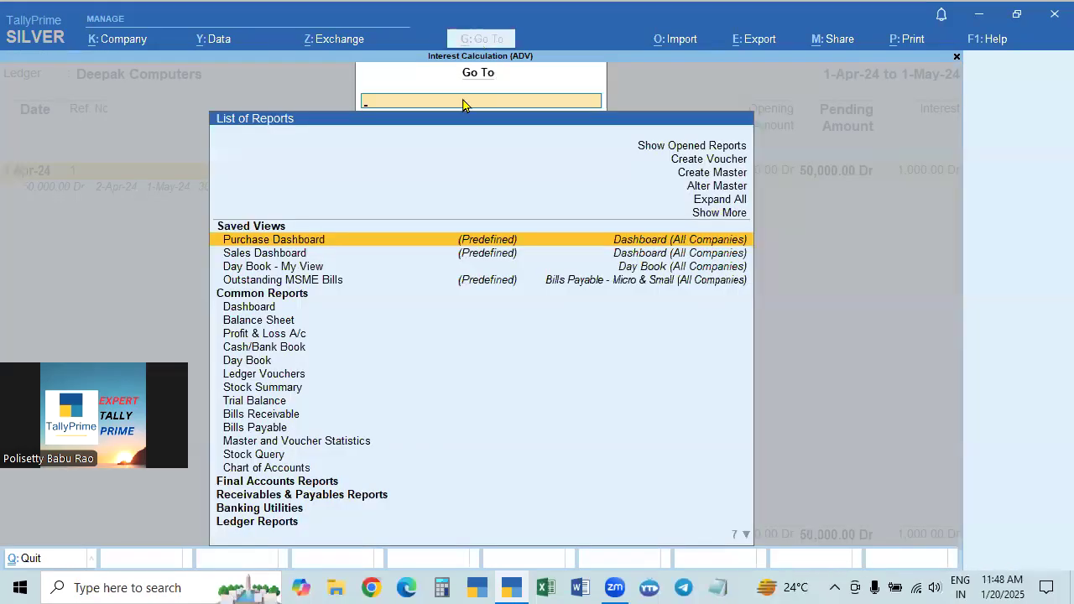
click(724, 186)
key(Down)
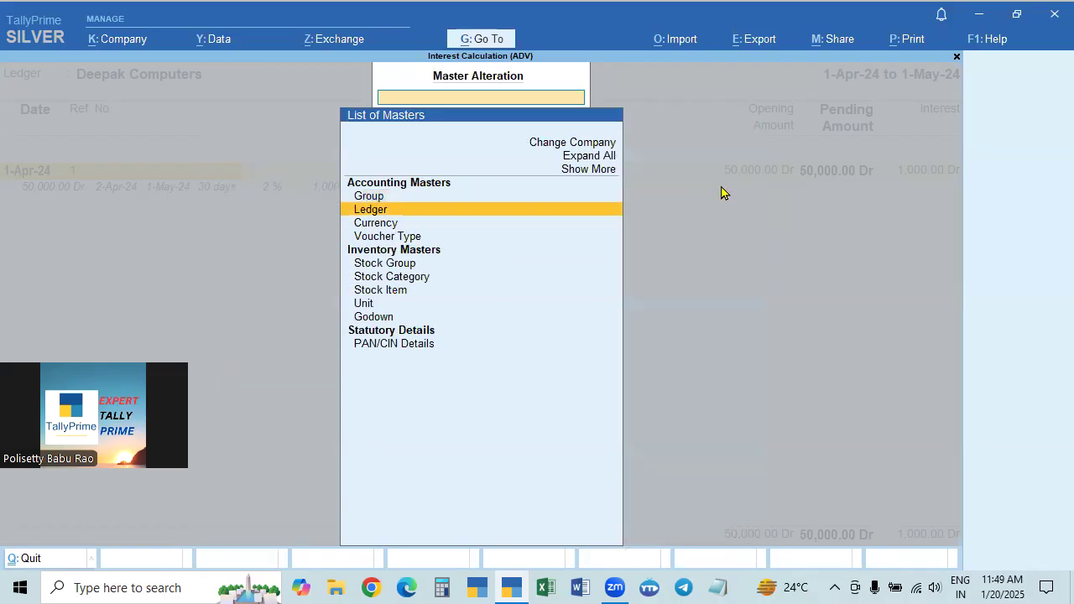
key(Return)
key(Down)
key(Down)
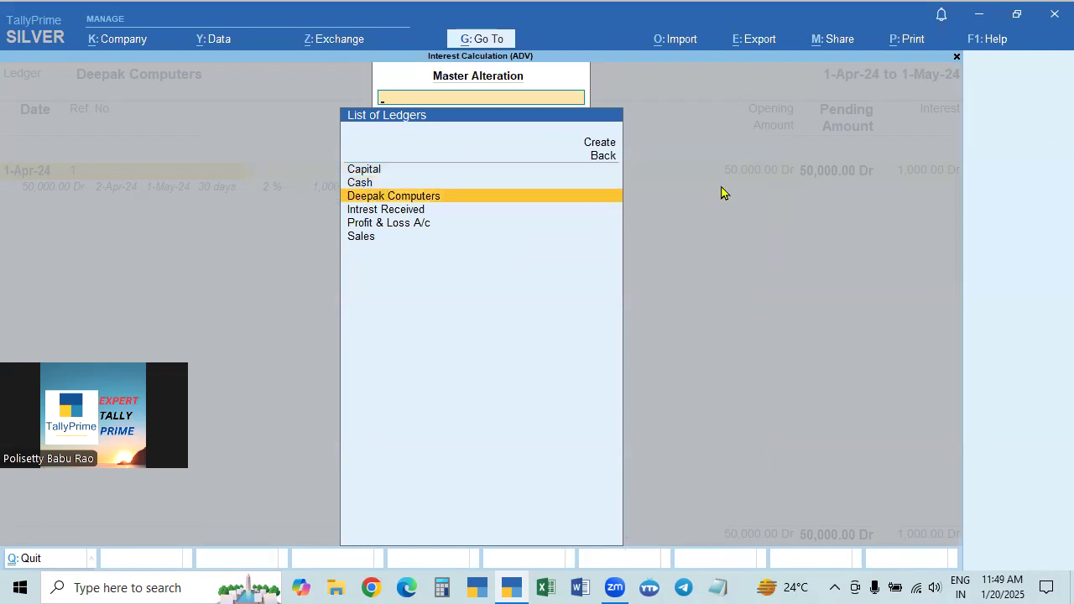
key(Return)
Step: Set Override Parameters for each Transaction to Yes in the ledger's interest parameters, leaving both transaction-date options at No
key(Return)
key(Return)
key(Return)
key(Return)
key(Return)
key(Return)
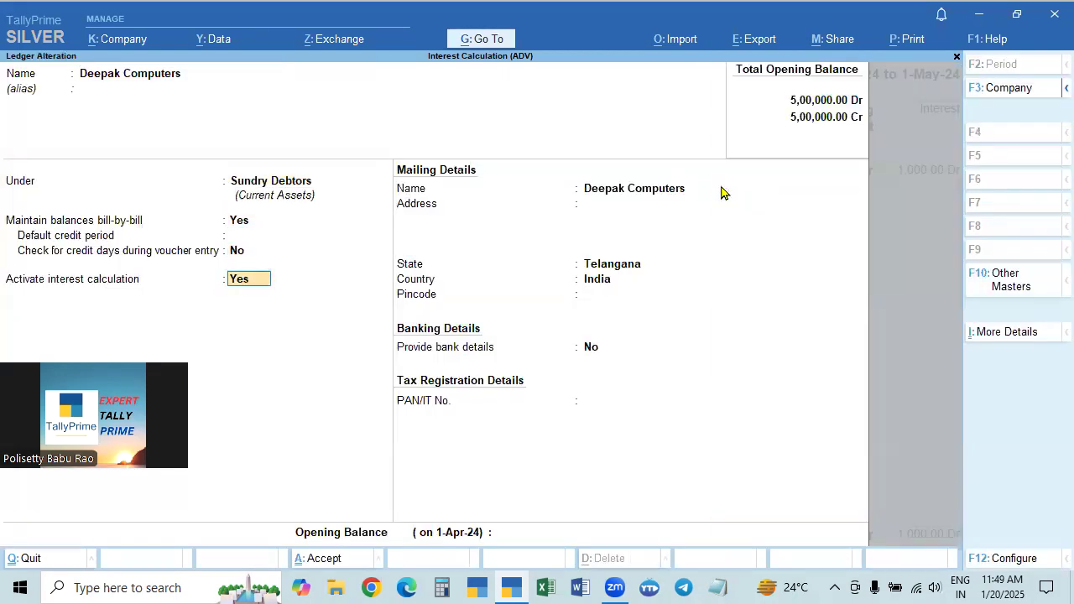
key(Return)
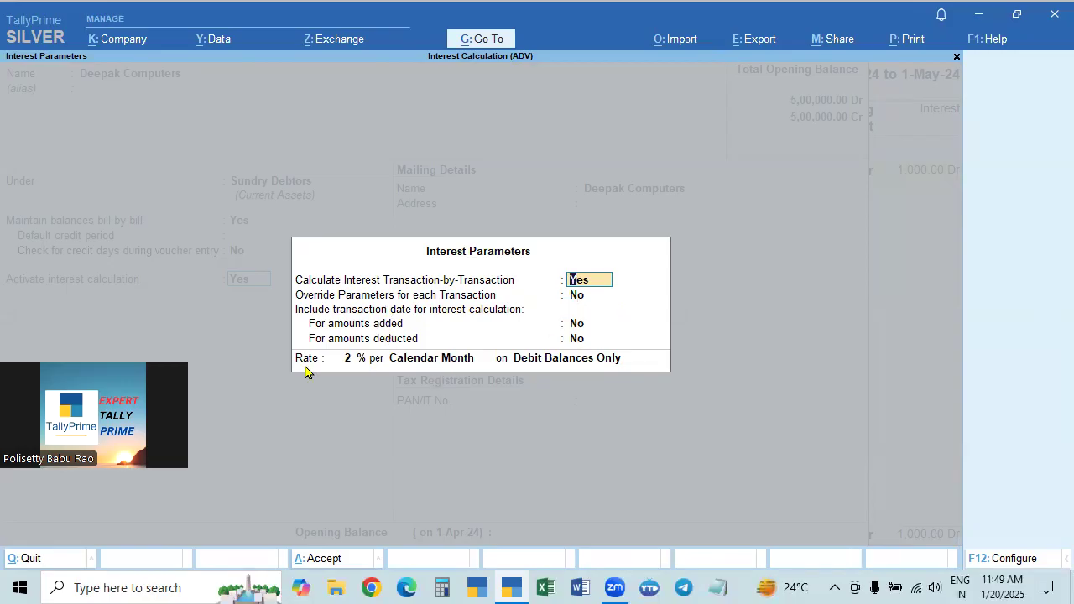
click(575, 297)
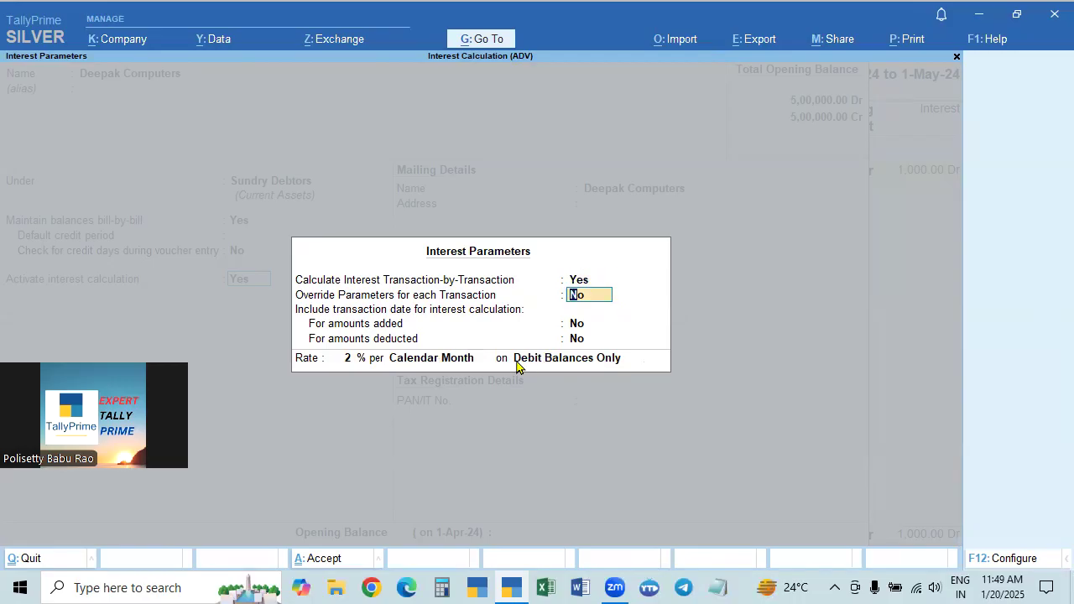
text(y)
key(Return)
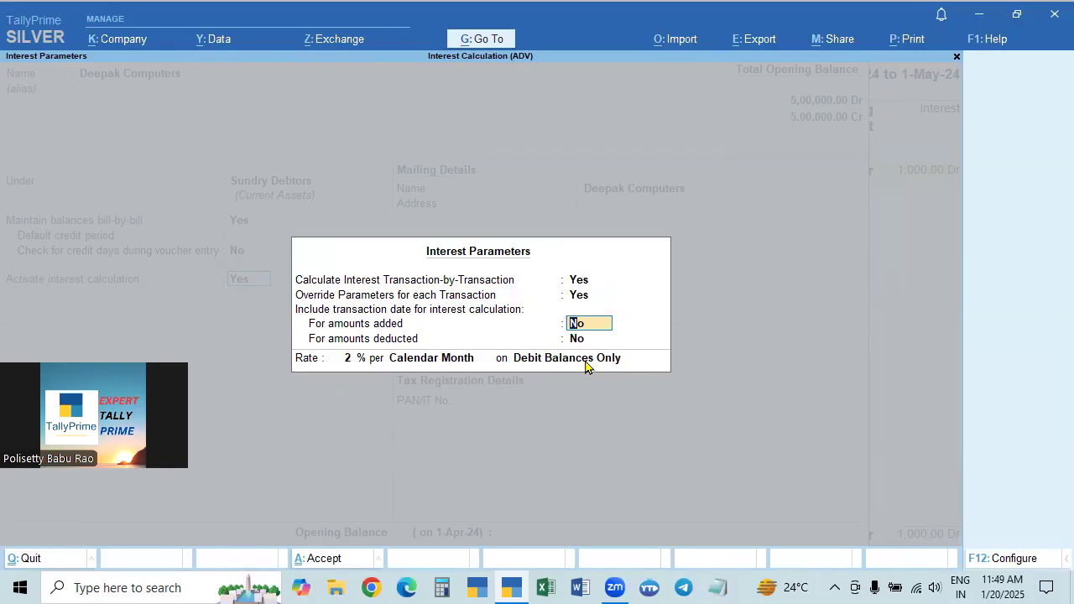
key(Return)
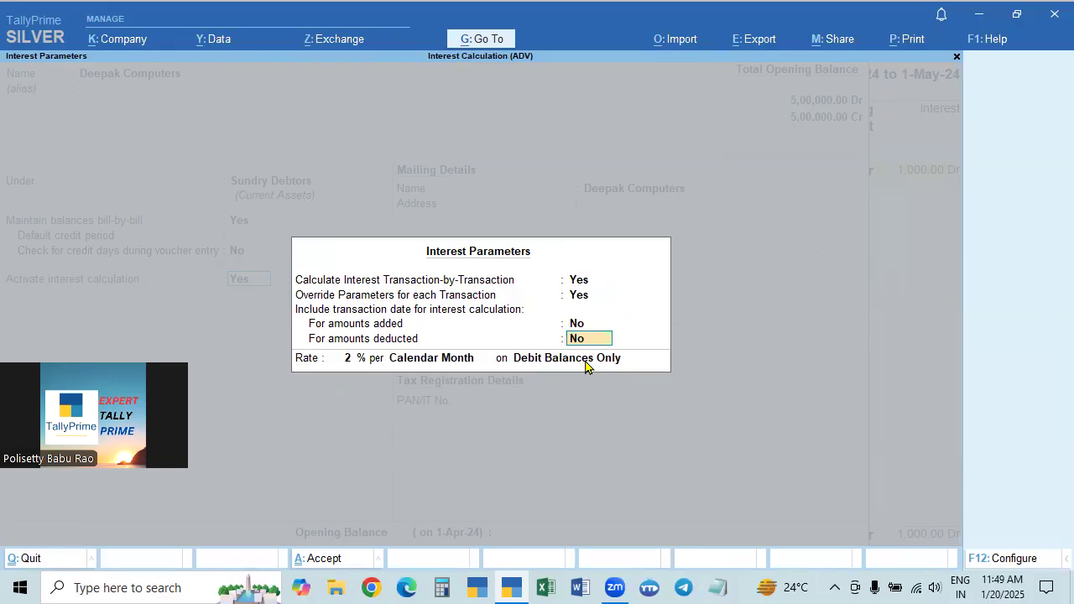
key(Return)
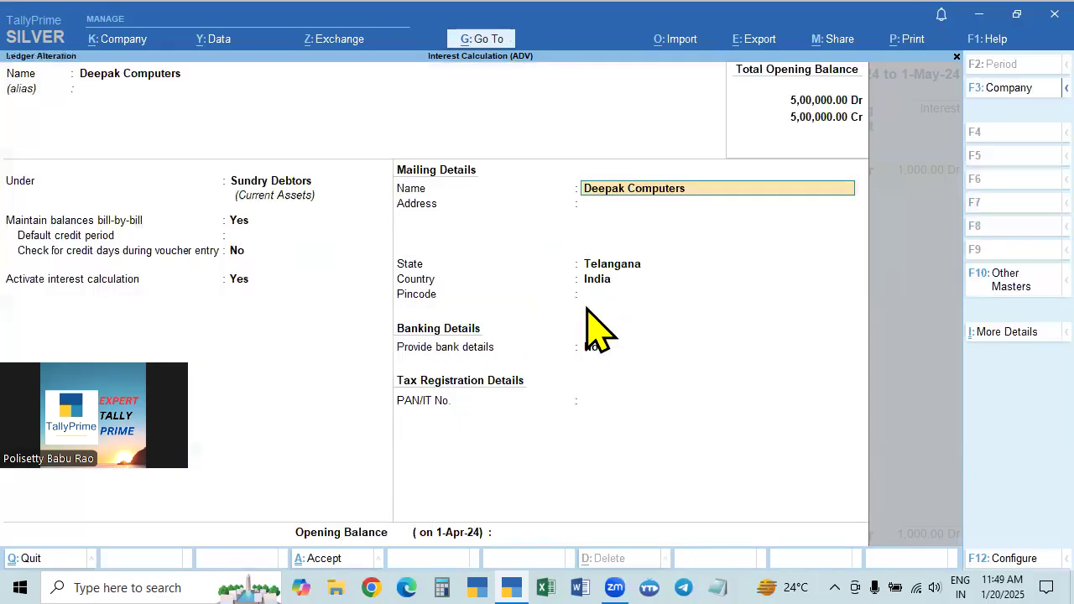
Step: Save the altered Deepak Computers ledger and return to its interest report
key(ctrl+a)
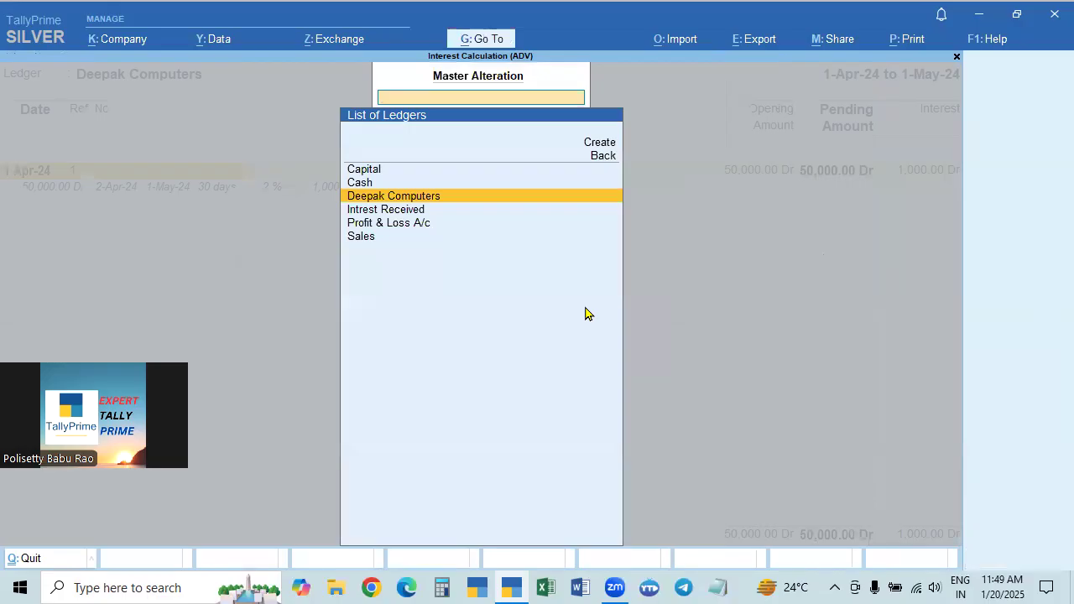
key(Escape)
key(Escape)
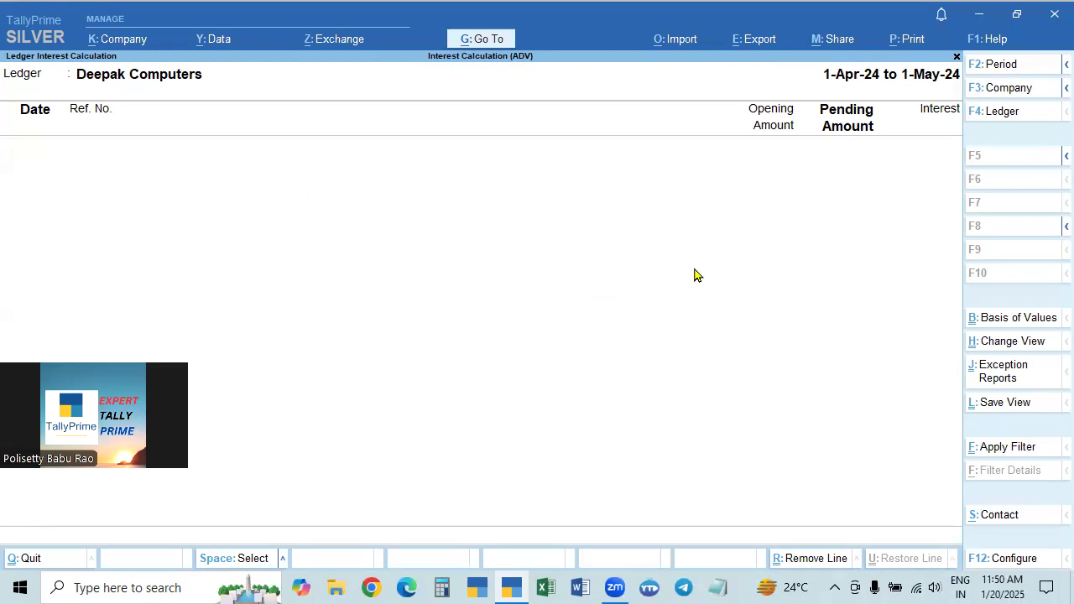
Step: Open the Ledger Vouchers report for Deepak Computers
click(487, 42)
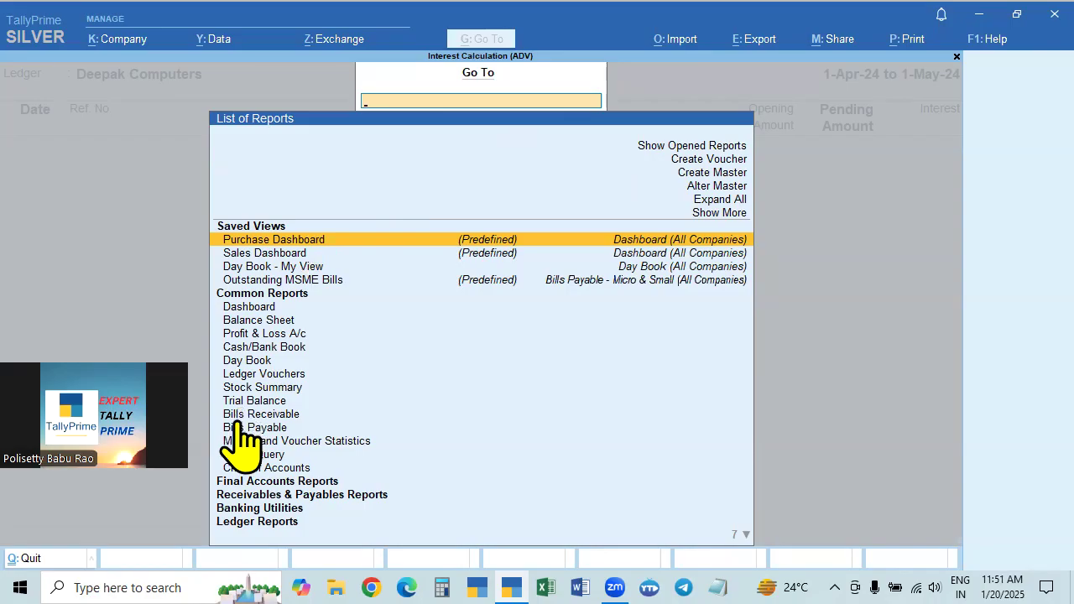
click(271, 376)
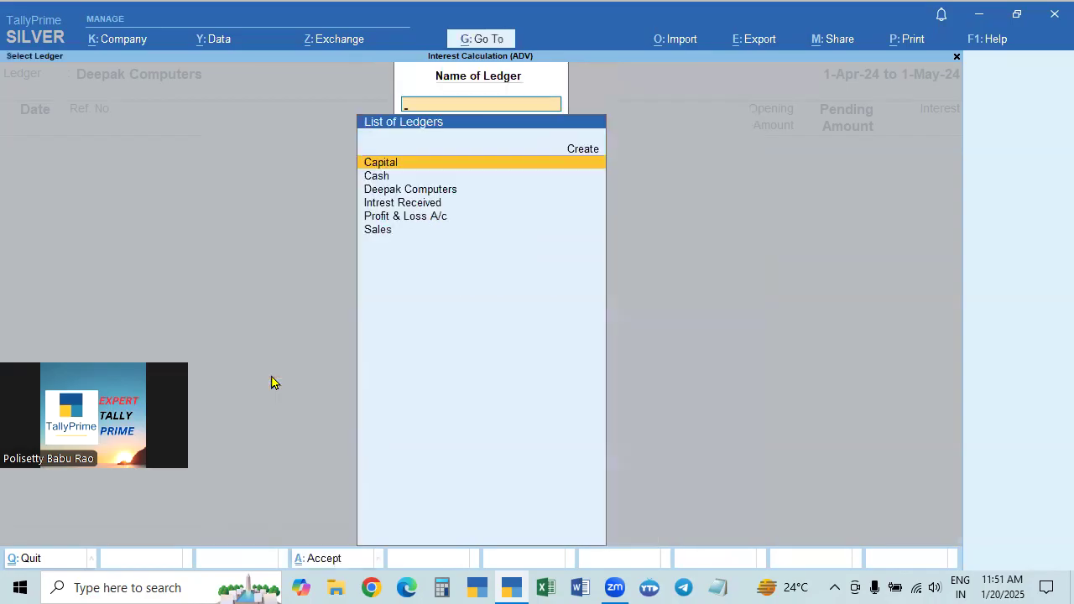
key(Down)
key(Down)
key(Return)
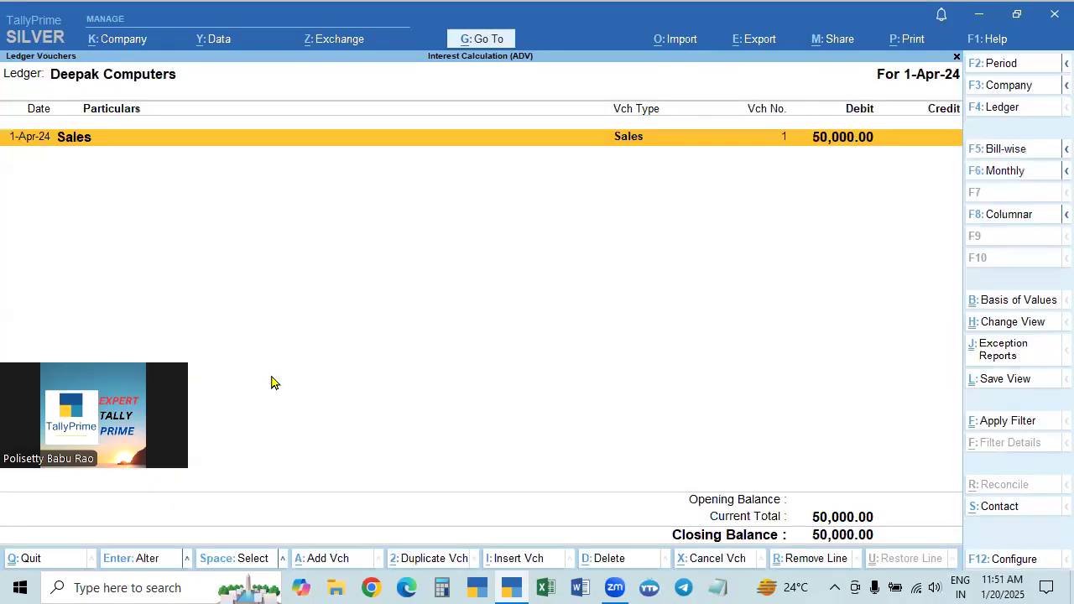
key(F2)
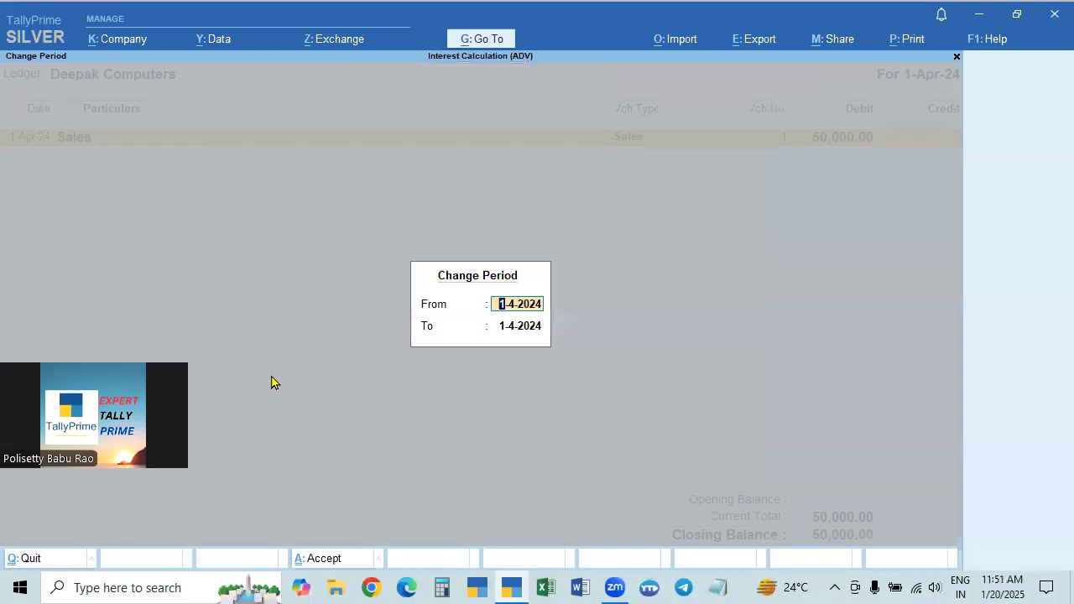
key(Return)
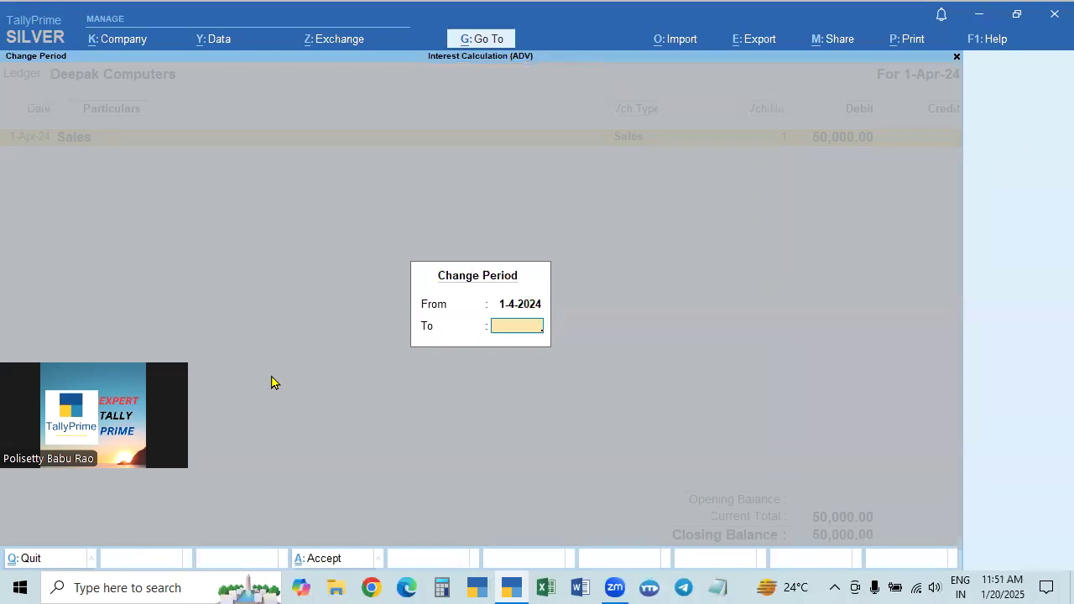
key(Return)
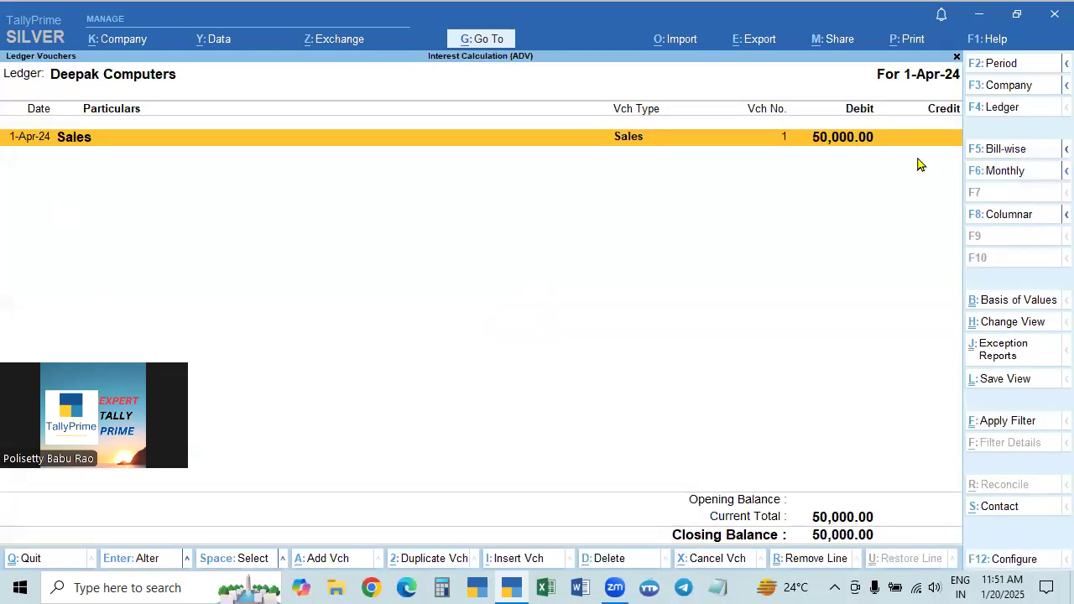
Step: Open the 1-Apr-24 sales voucher for alteration and proceed through its unchanged entries to the bill-wise details of Deepak Computers
click(840, 150)
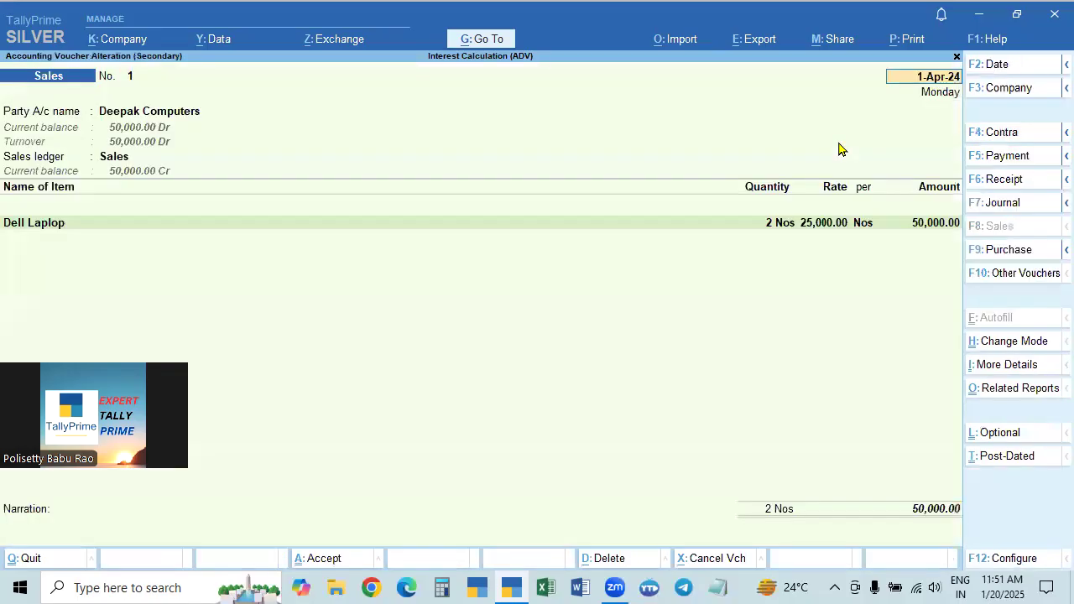
click(191, 117)
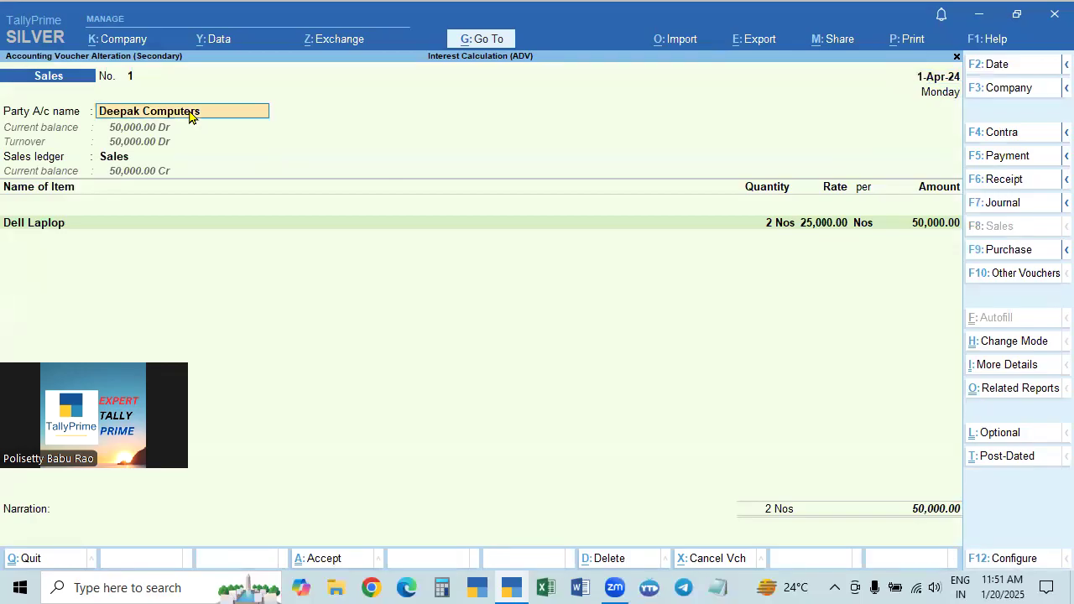
key(Return)
key(ctrl+a)
key(ctrl+a)
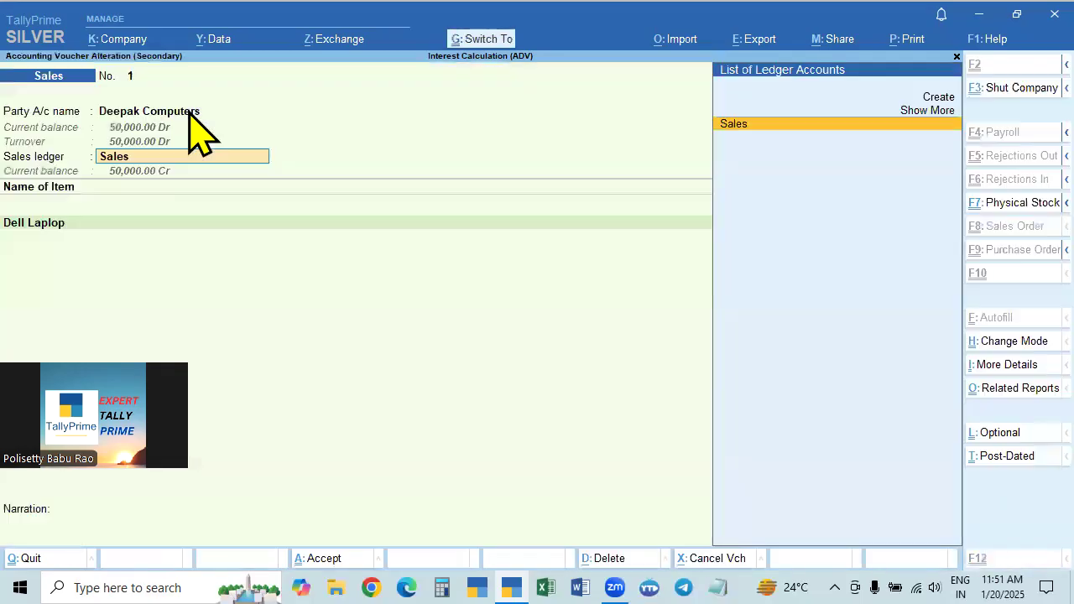
key(Return)
key(Return)
key(Return)
key(Return)
key(Return)
key(Return)
key(Return)
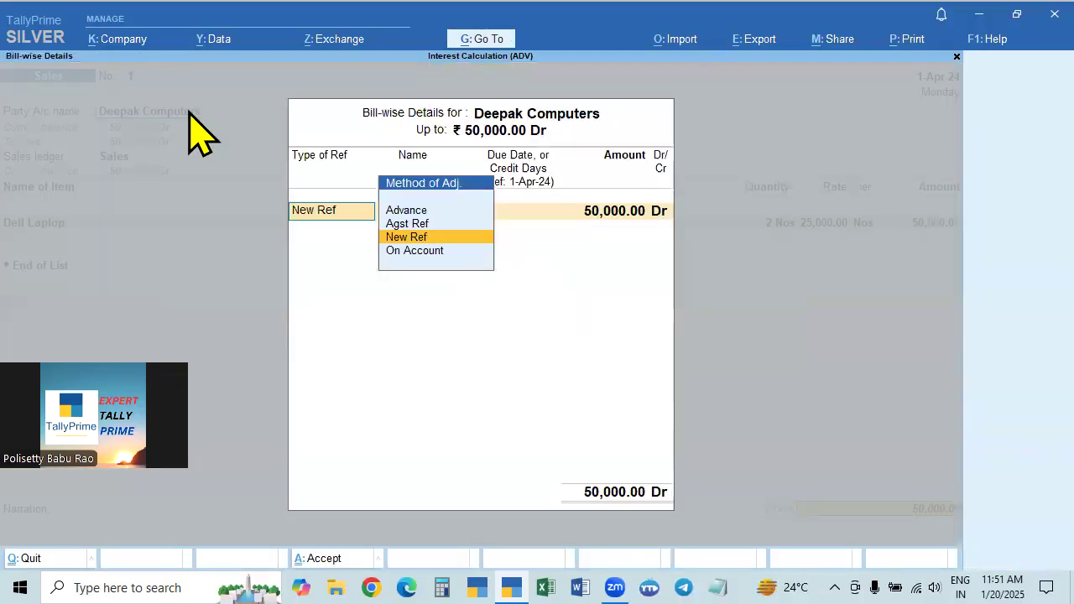
Step: Keep the bill allocation as New Ref 1 for 50,000.00 Dr and bring up its interest parameters
key(Return)
key(Return)
key(Return)
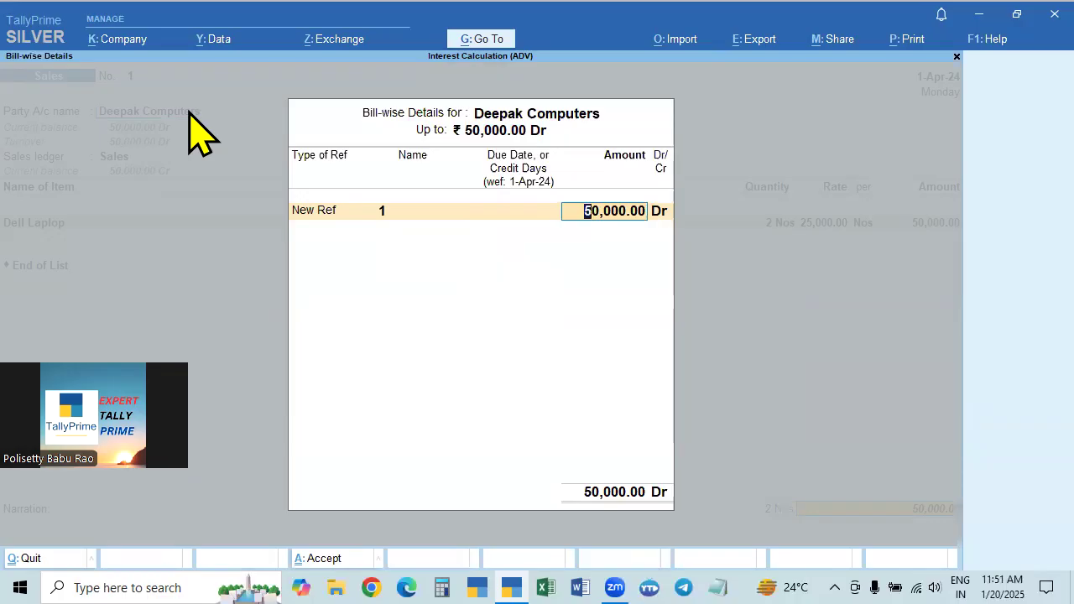
key(Return)
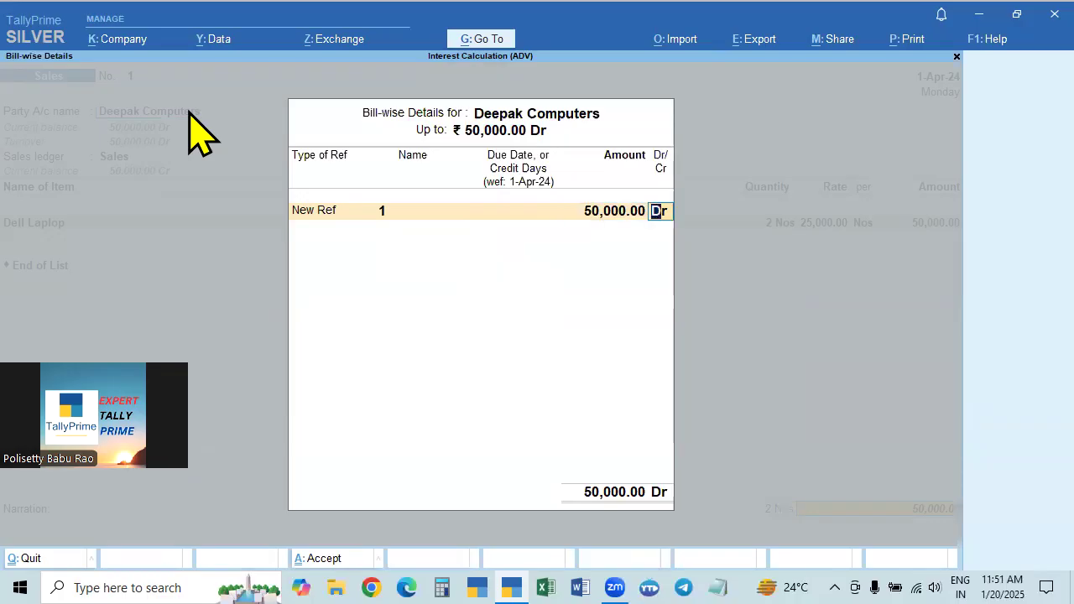
key(Return)
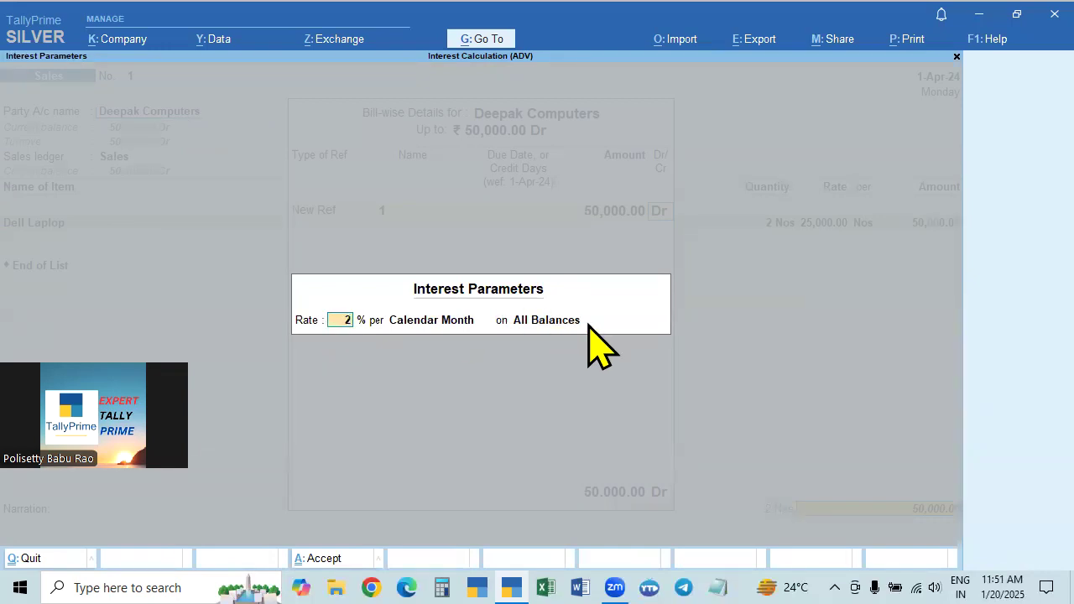
Step: Set the bill's interest to 2% per Calendar Month on Debit Balances Only and save the sales voucher
key(Return)
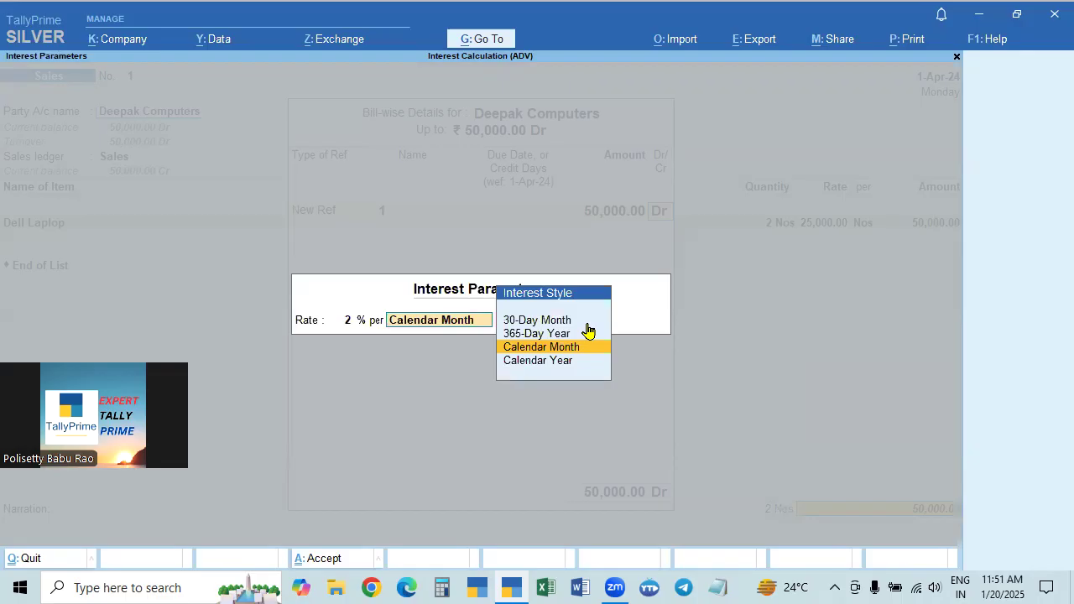
key(Return)
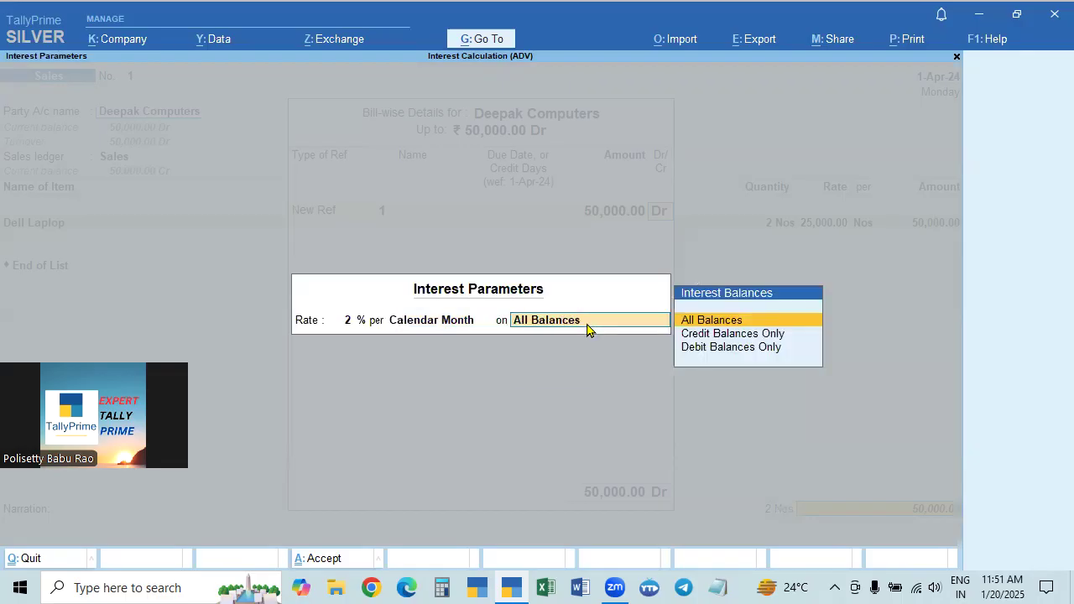
key(Down)
key(Down)
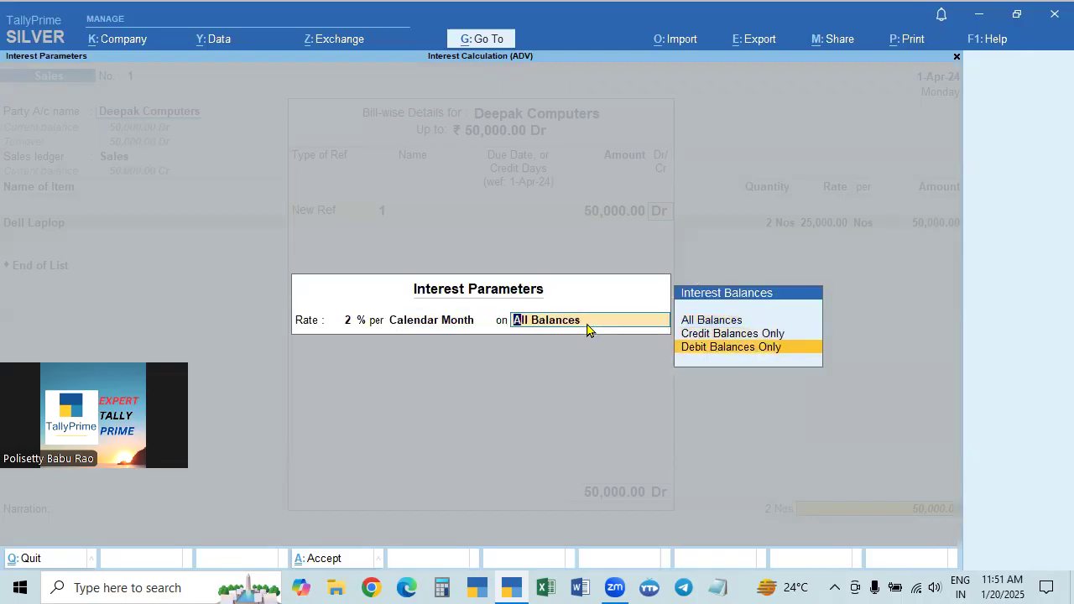
key(Up)
key(Up)
key(Down)
key(Up)
key(Down)
key(Down)
key(Return)
key(ctrl)
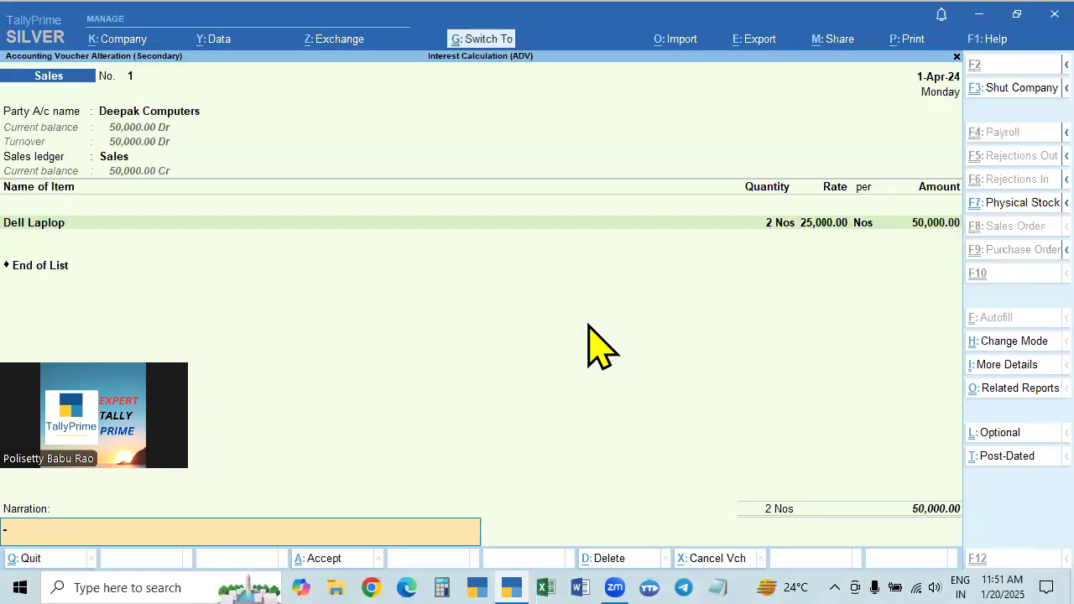
key(ctrl+a)
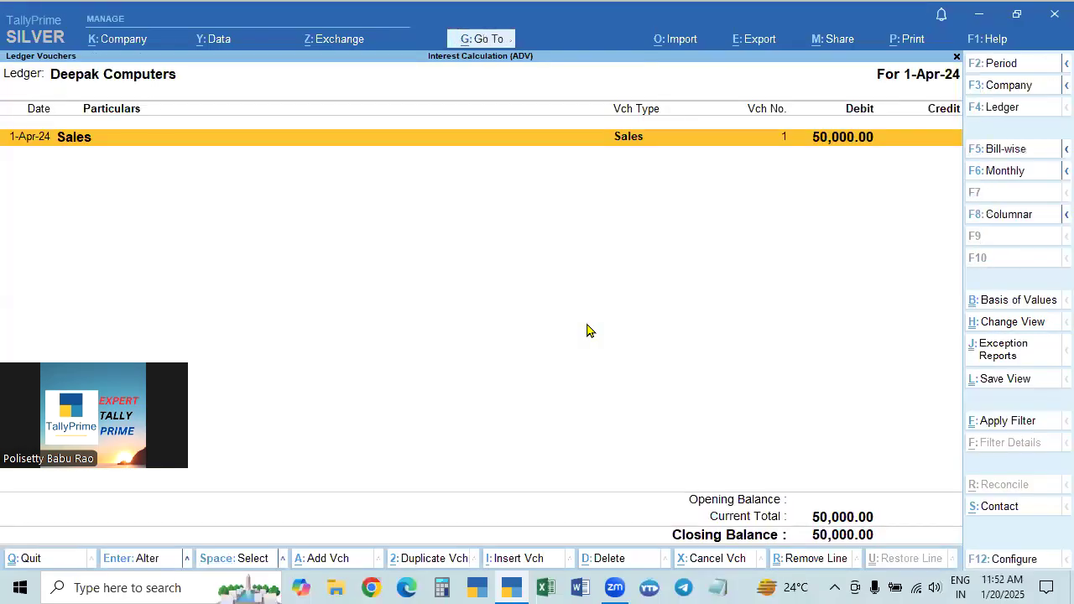
Step: Go back to the Ledger Interest Calculation report and check the interest on bill reference 1
key(Escape)
key(Escape)
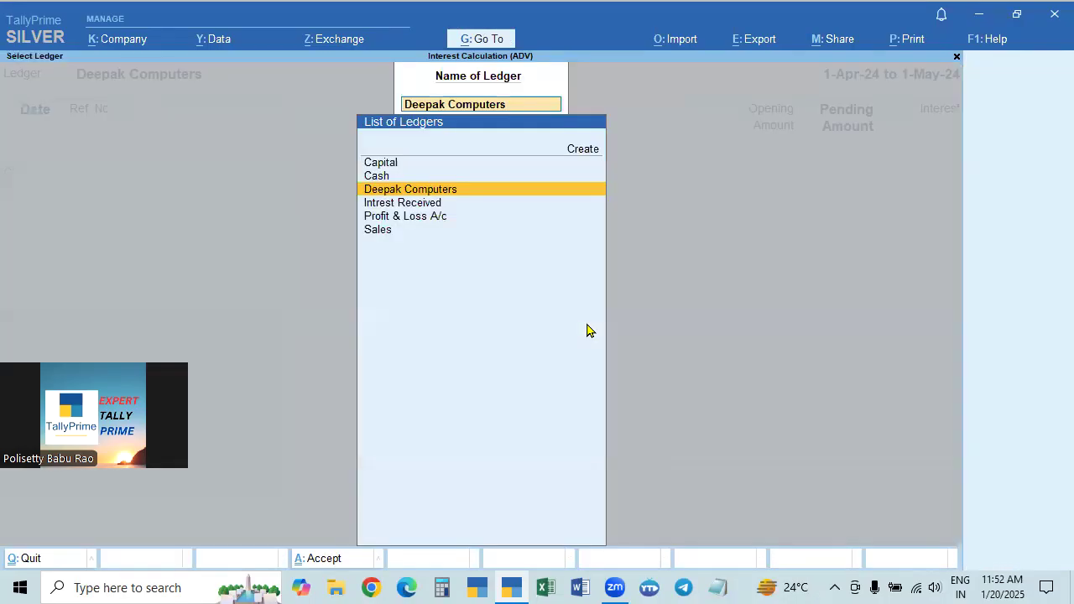
key(Return)
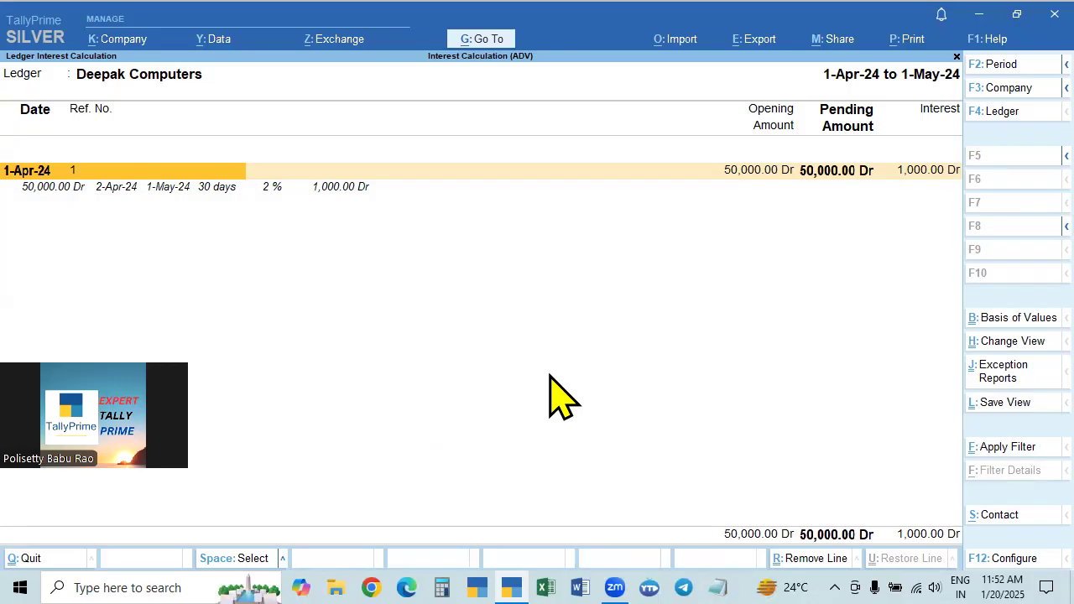
Step: Open the Deepak Computers ledger for alteration
click(482, 40)
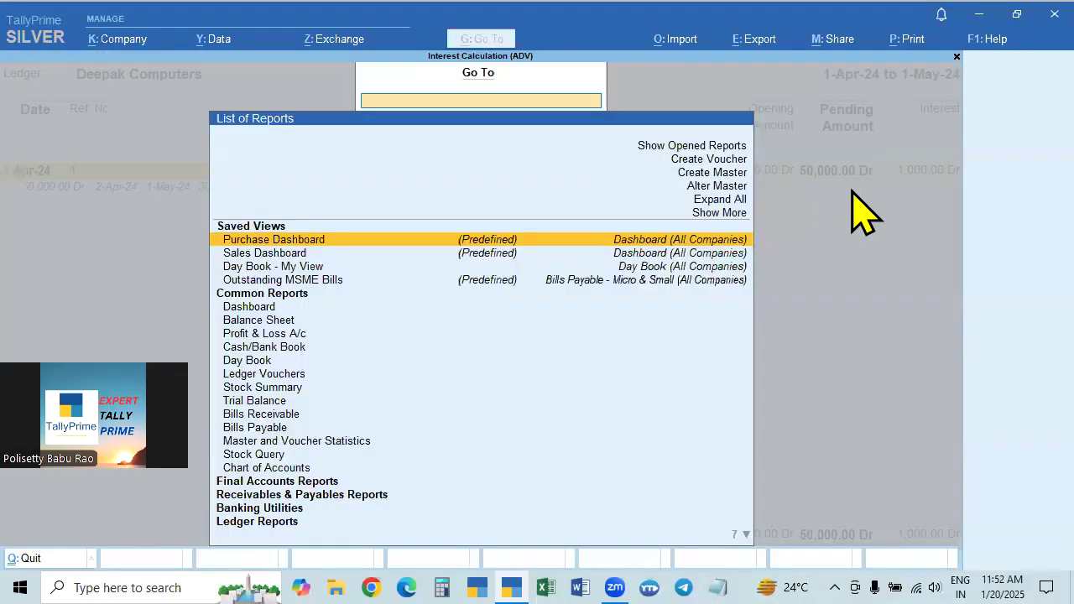
click(720, 186)
key(Down)
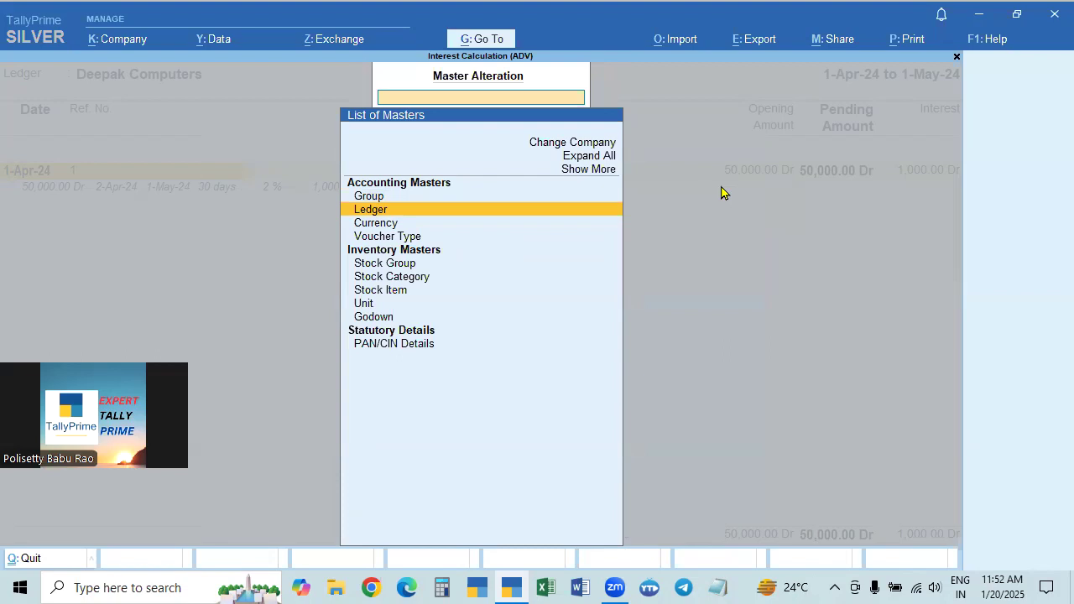
key(Return)
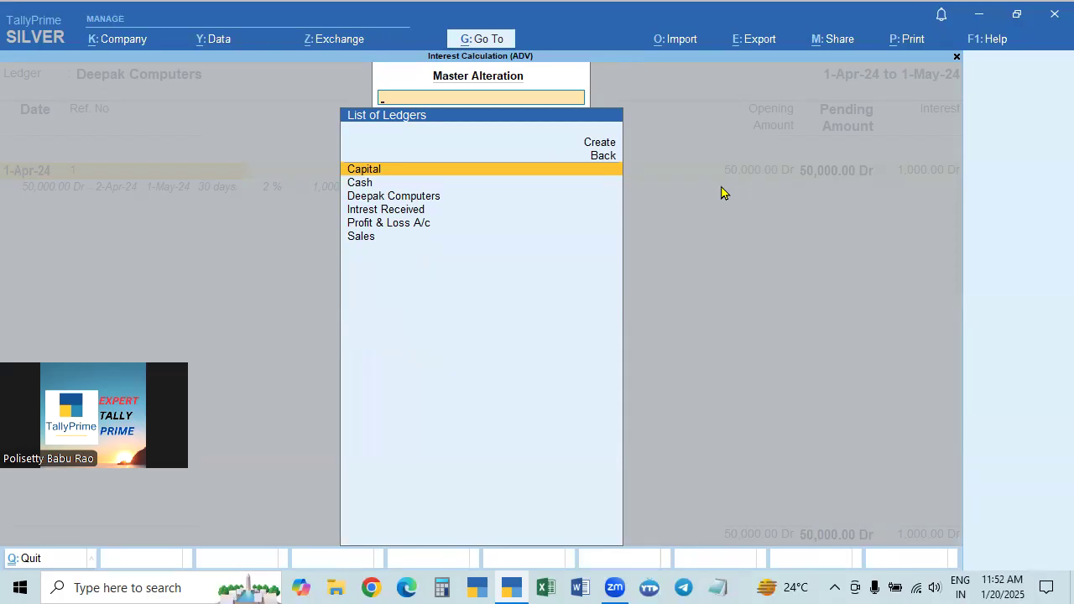
key(Down)
key(Down)
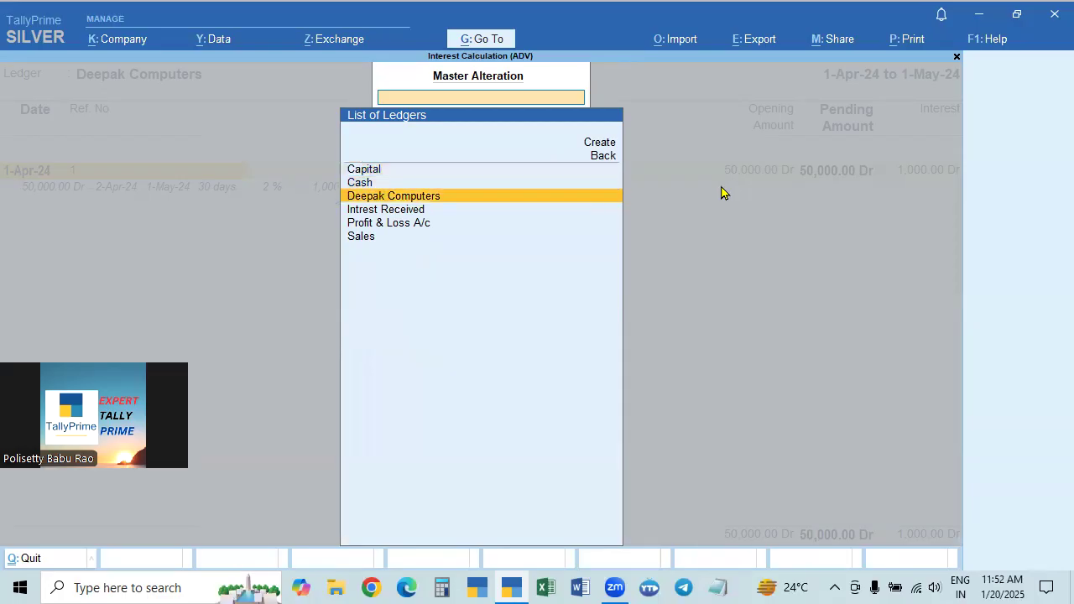
key(Return)
Step: Open the ledger's interest parameters and set Use advance interest parameters to Yes in their configuration
key(Return)
key(Return)
key(Return)
key(Return)
key(Return)
key(Return)
key(Return)
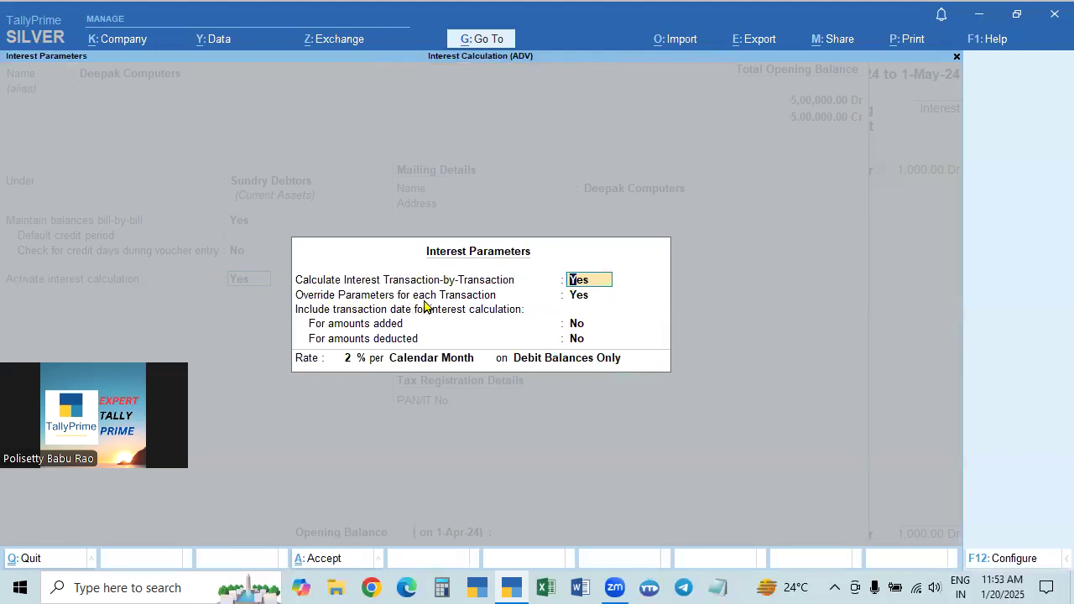
click(590, 300)
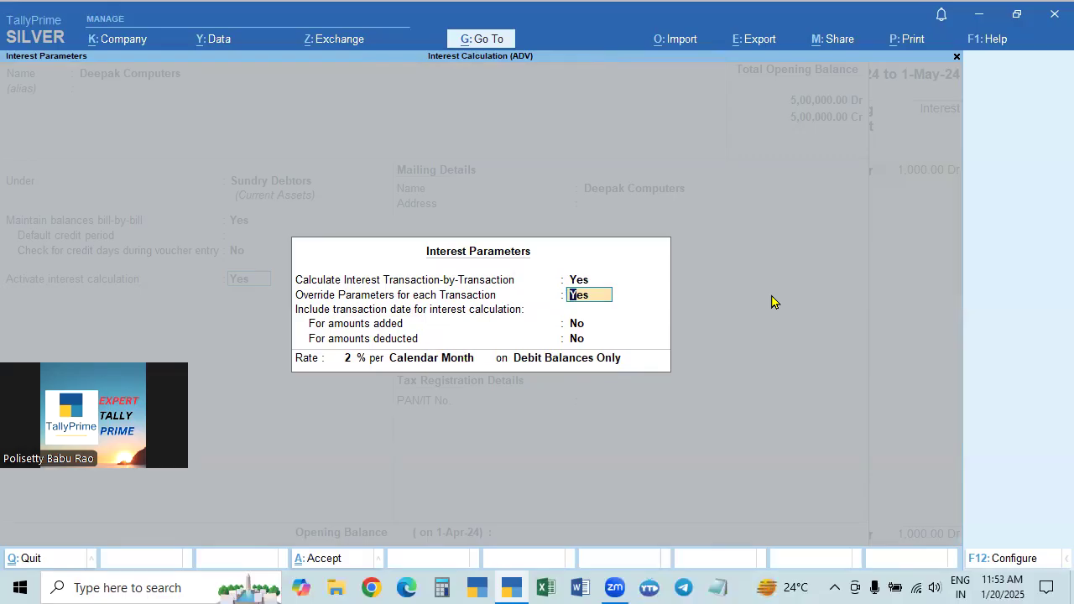
key(F12)
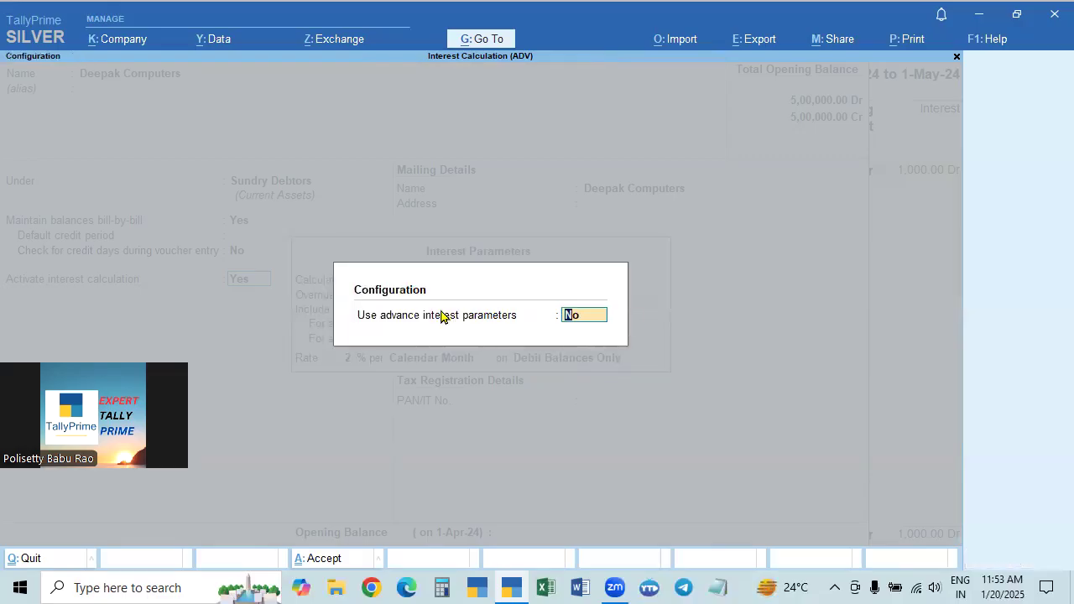
text(y)
key(Return)
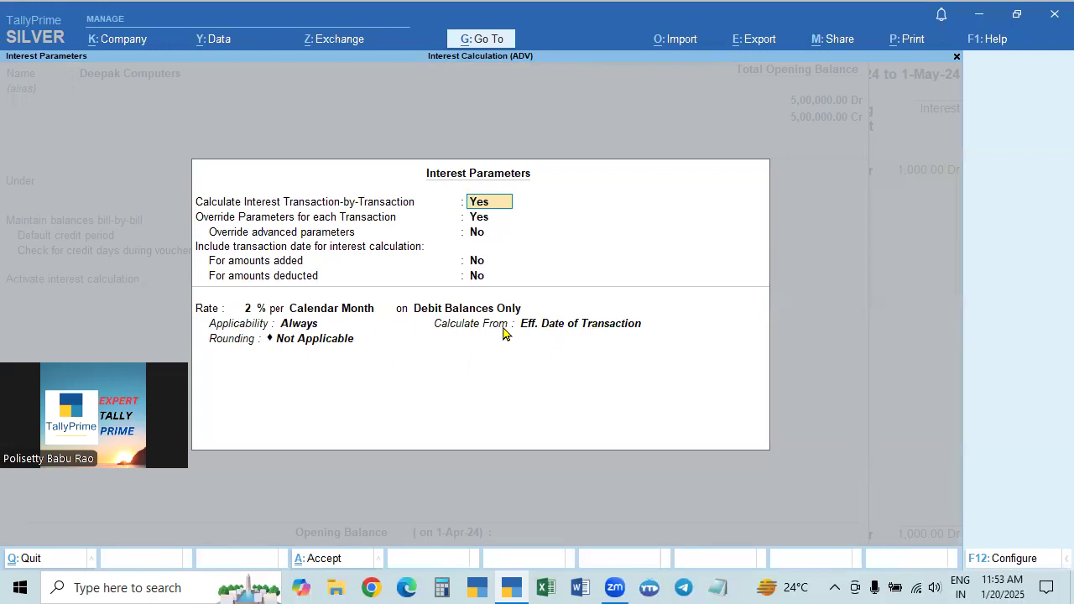
Step: Set Override advanced parameters to Yes and accept the remaining interest parameters, keeping both transaction-date options at No
click(482, 221)
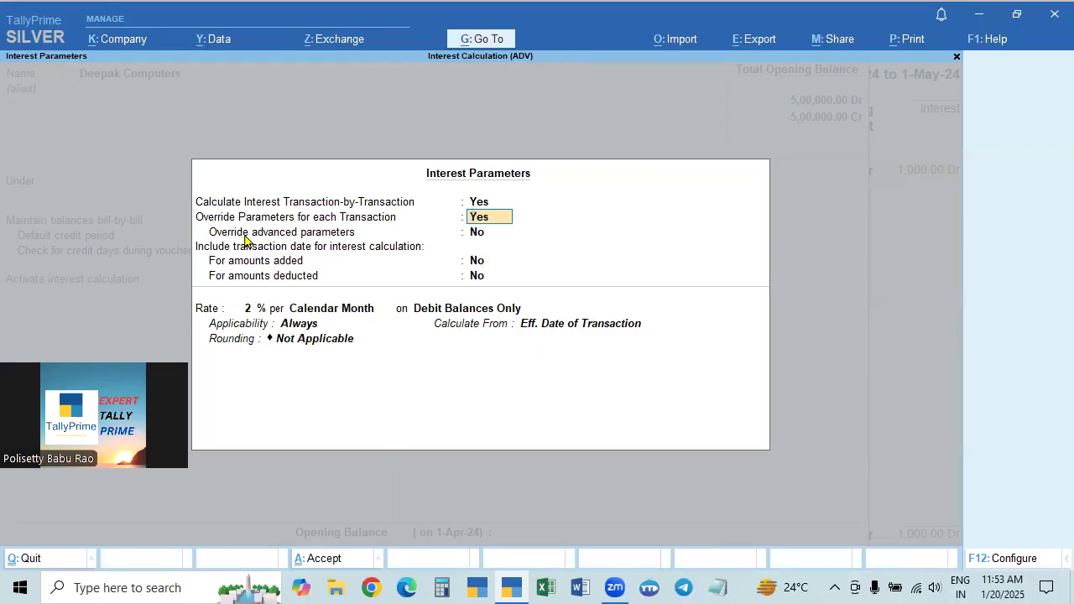
click(474, 236)
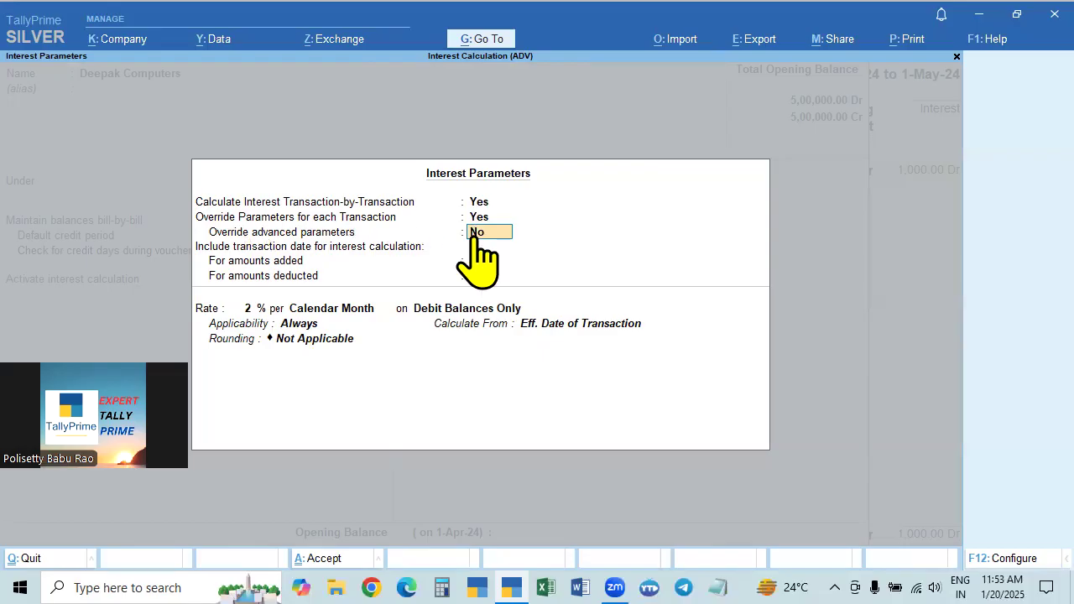
key(y)
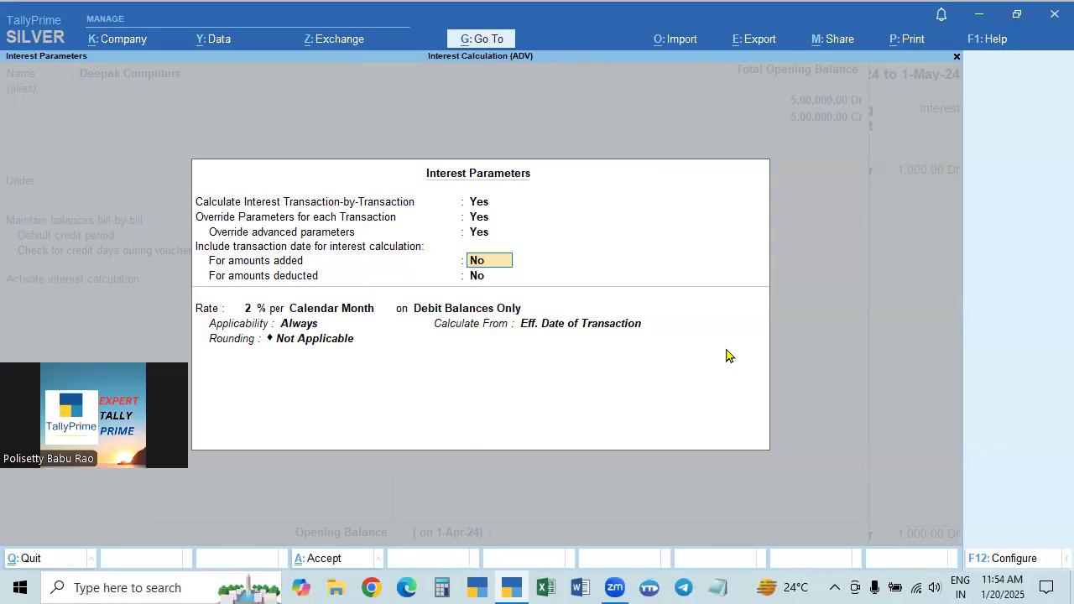
key(Return)
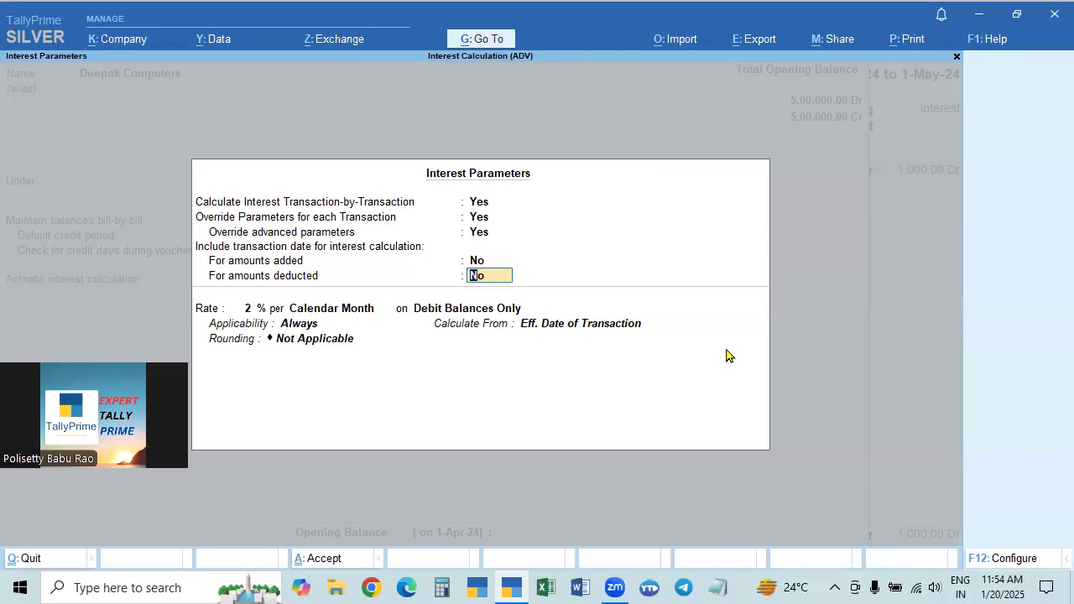
key(Return)
key(Return)
key(Return)
key(Return)
key(Return)
key(Return)
key(Return)
key(Return)
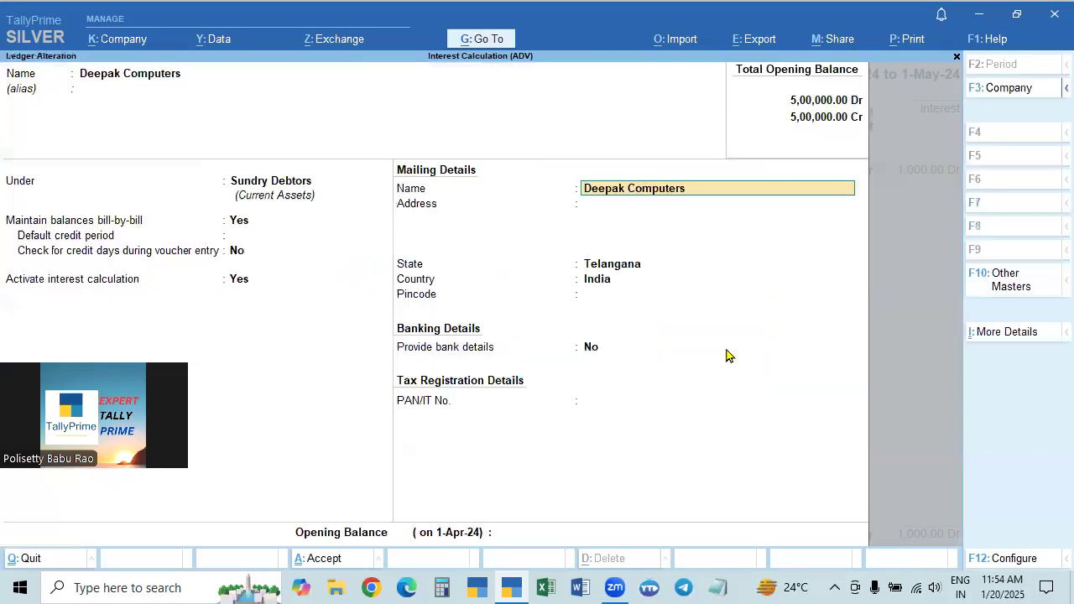
Step: Recheck the Deepak Computers interest parameters, save the ledger and return to the Ledger Interest Calculation report
key(BackSpace)
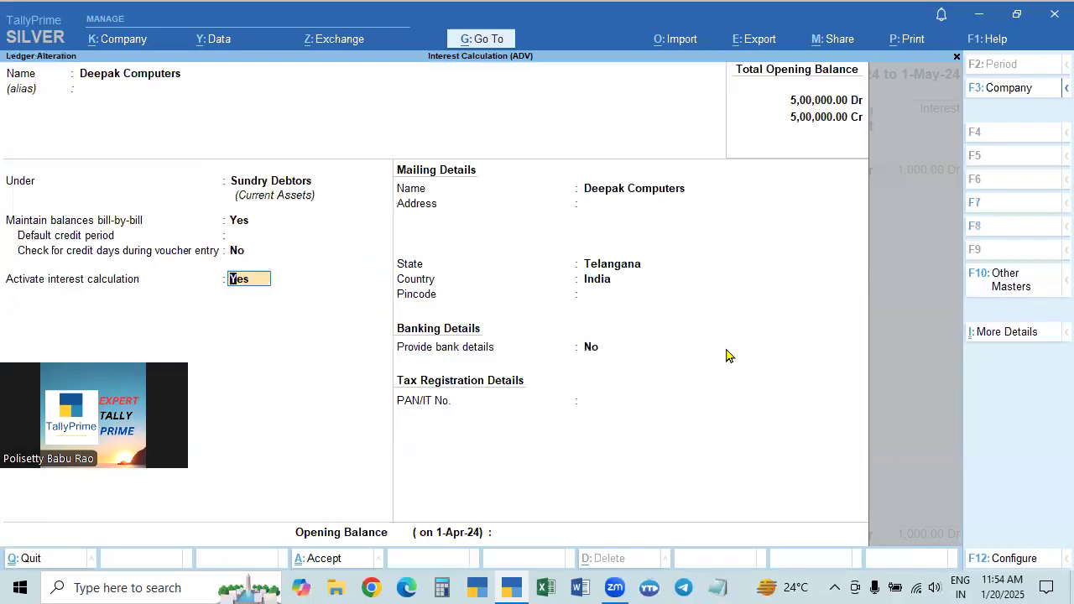
key(Return)
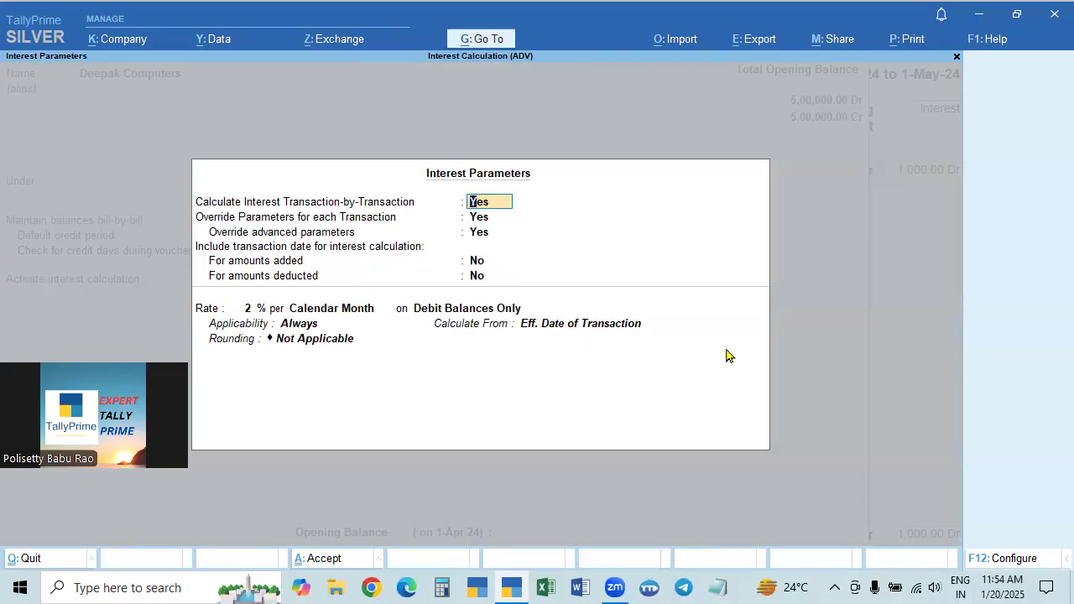
key(ctrl+a)
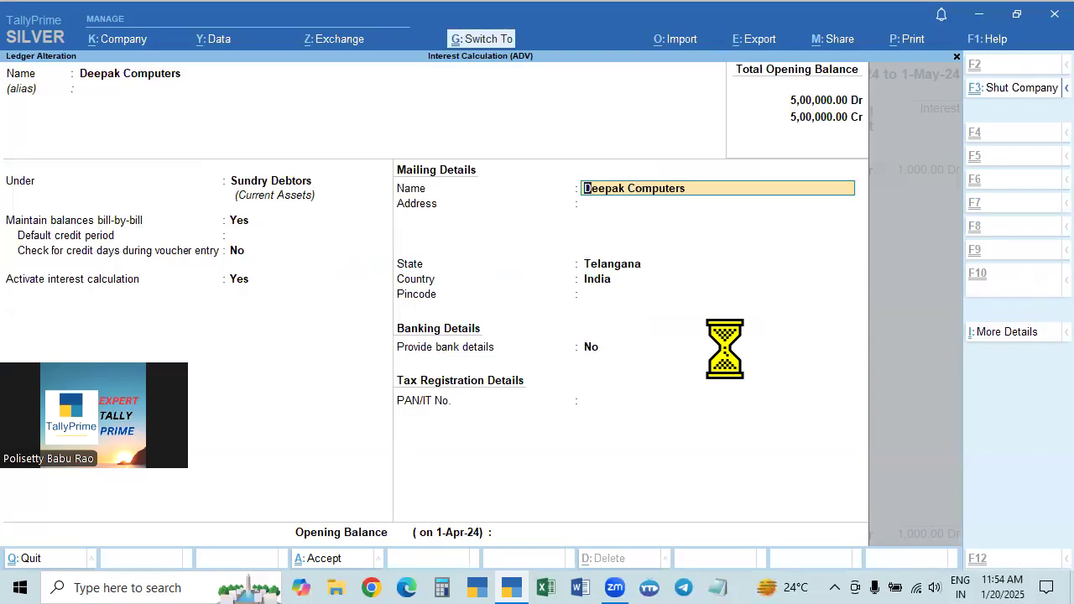
key(ctrl+a)
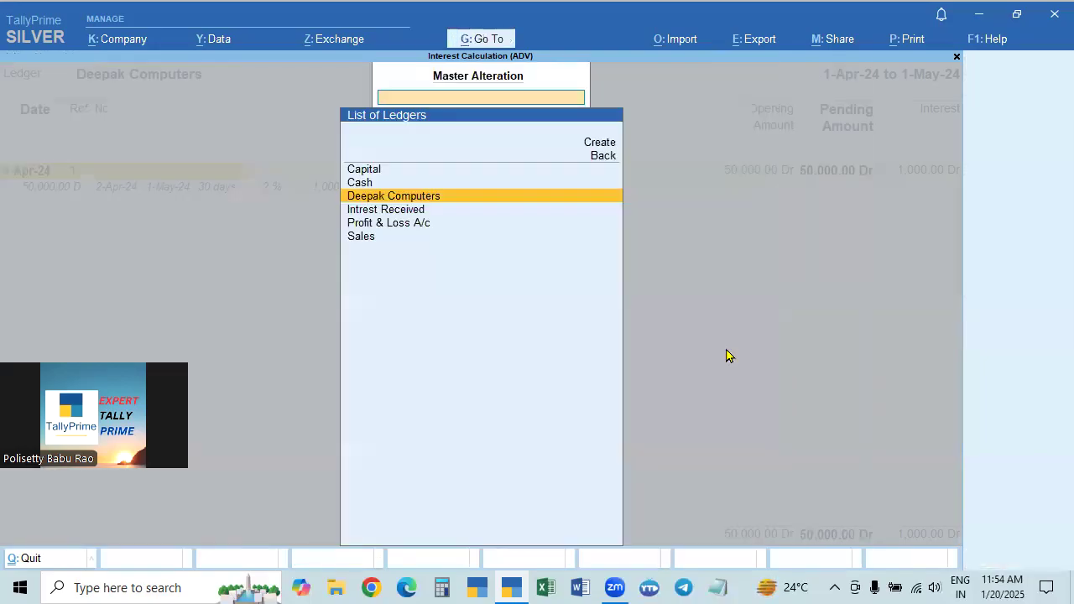
key(BackSpace)
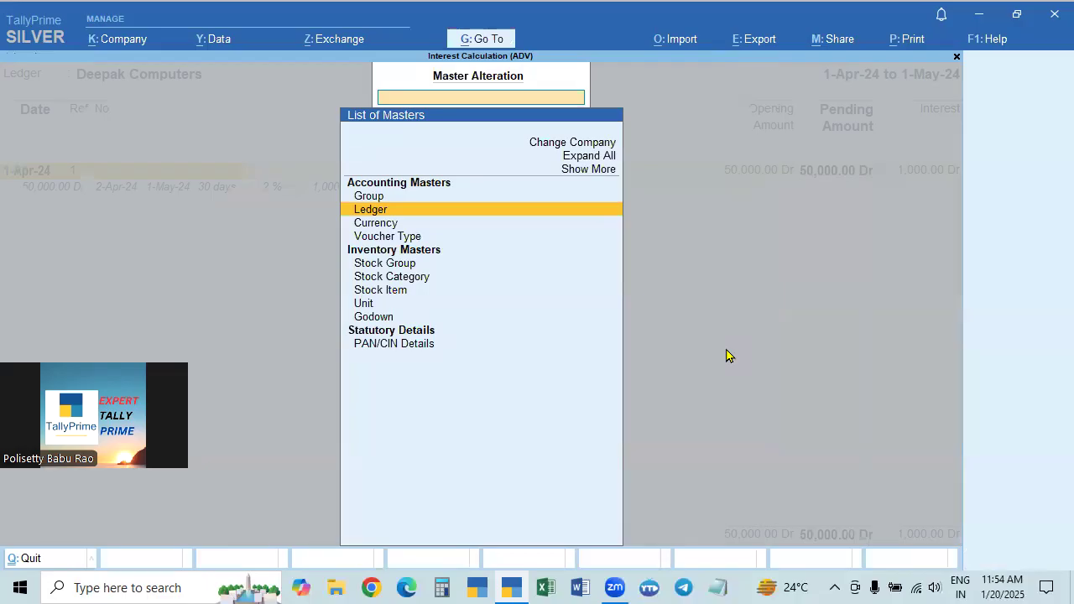
key(Escape)
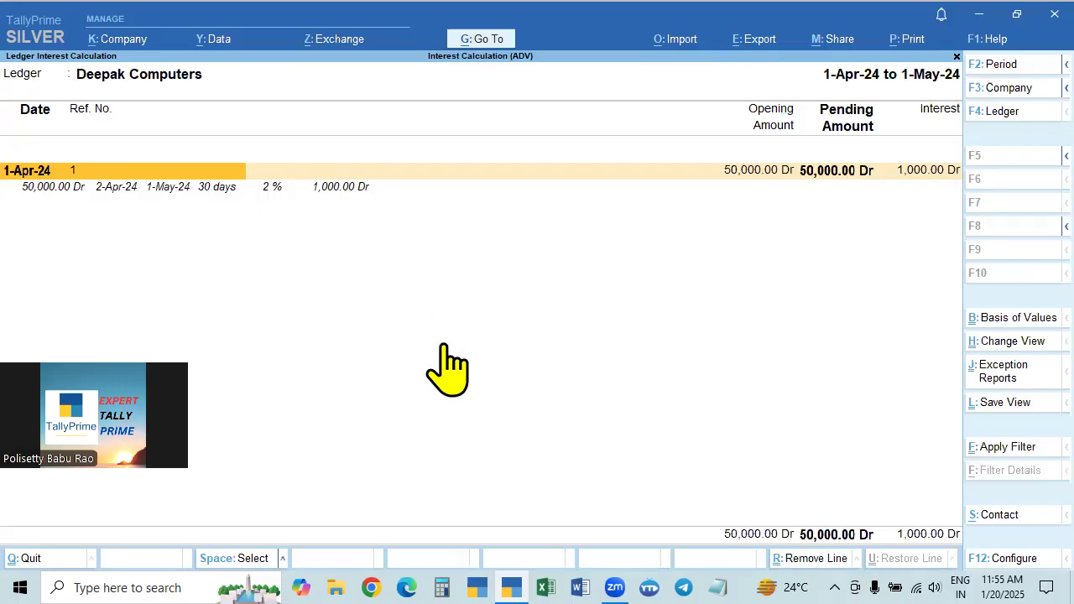
Step: Create a new sales voucher with Deepak Computers as the party and Sales as the sales ledger
click(482, 40)
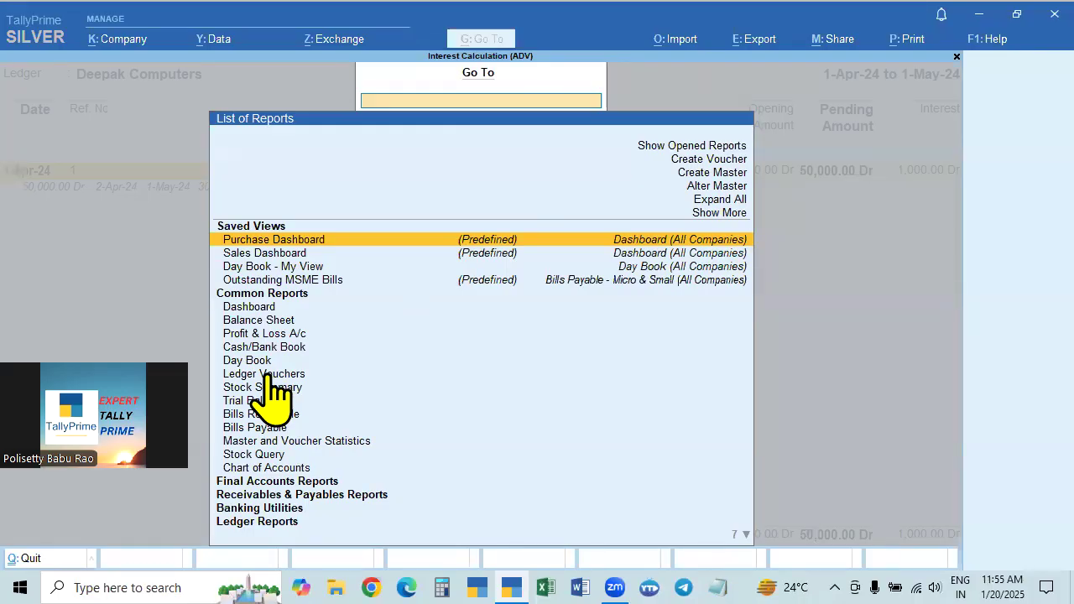
click(707, 163)
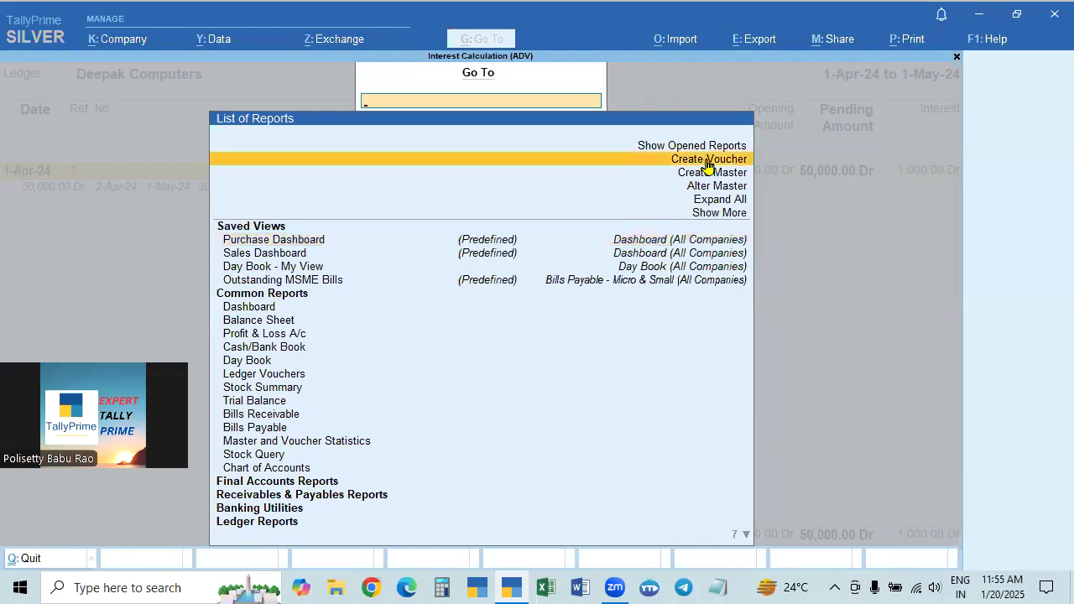
click(708, 163)
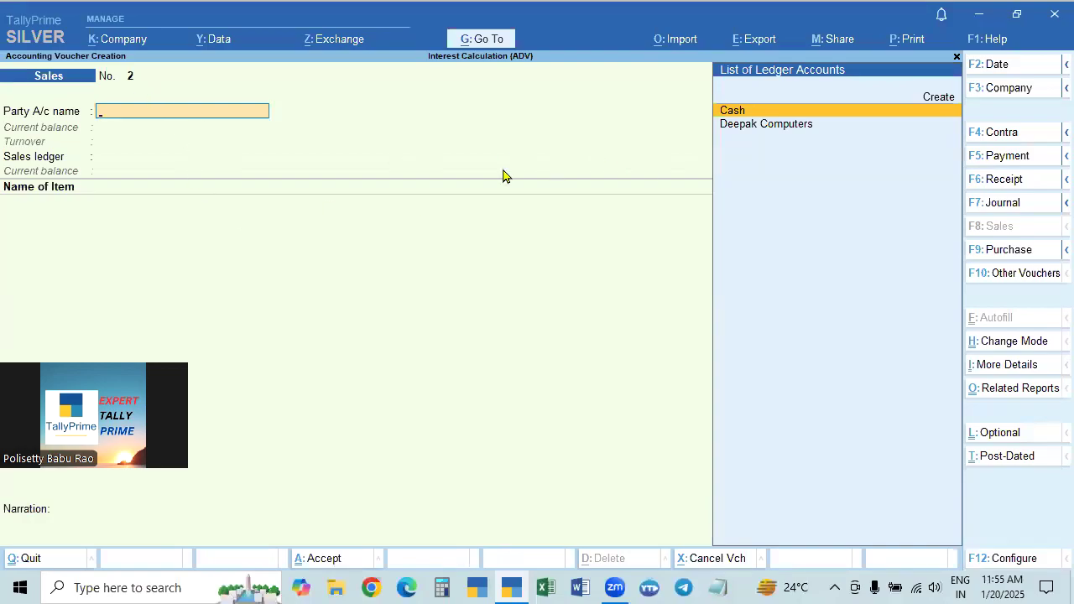
key(Down)
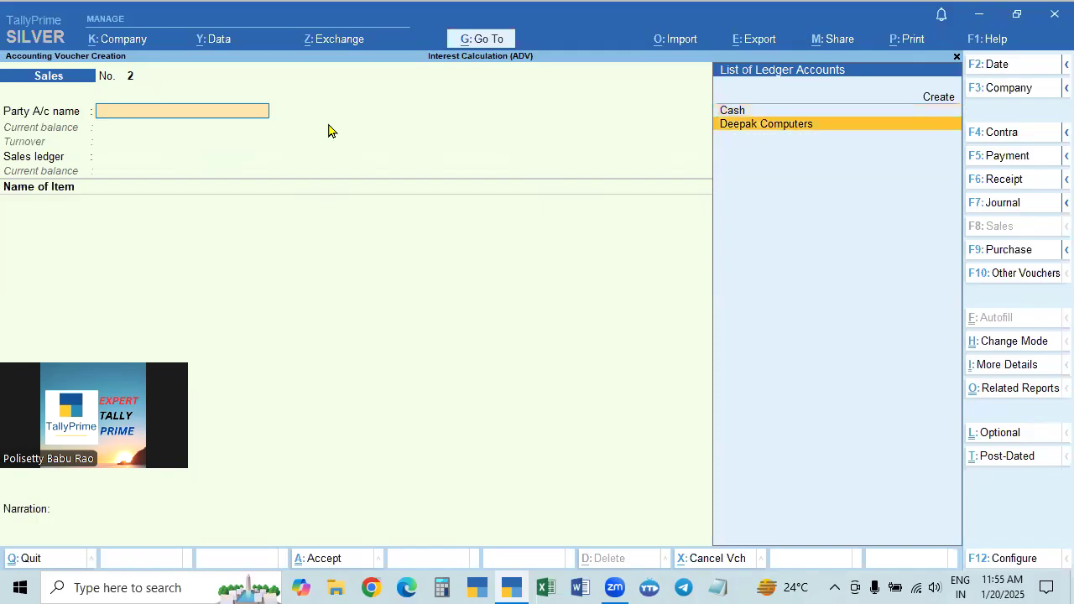
key(Return)
key(ctrl+a)
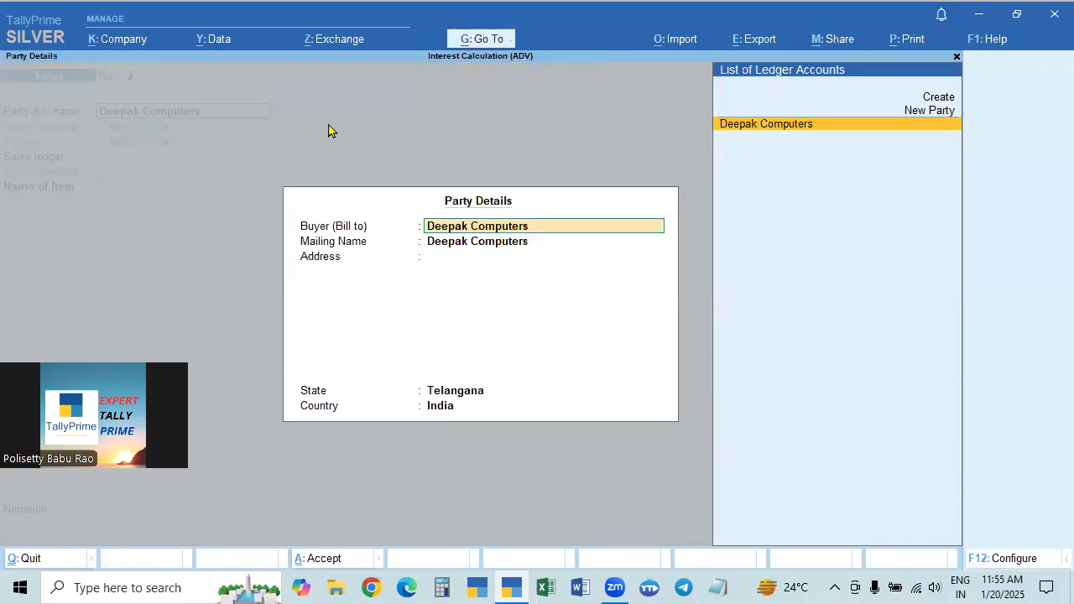
key(ctrl+a)
key(Return)
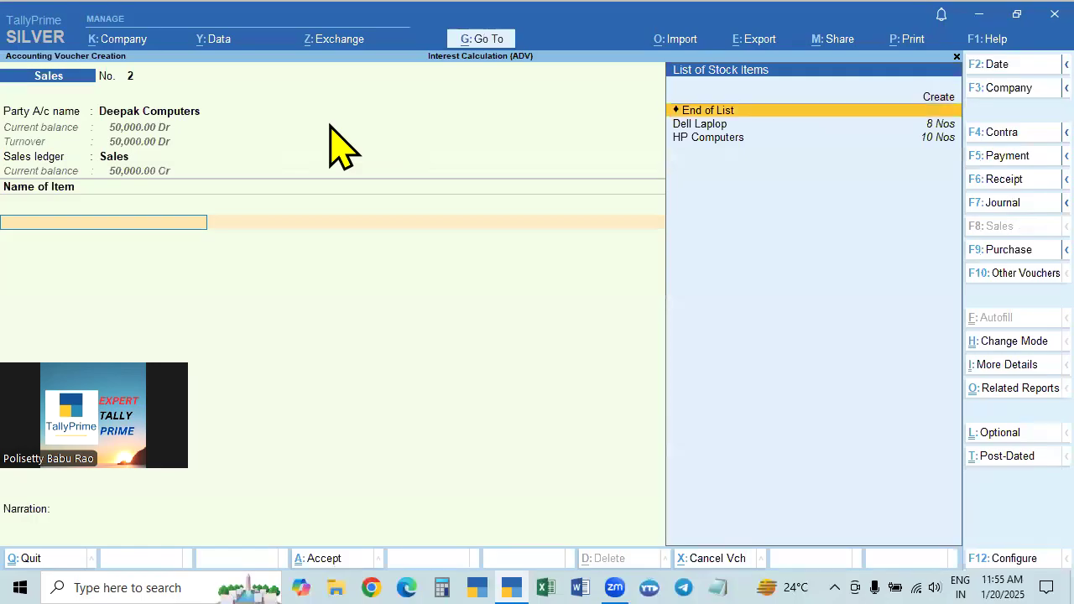
Step: Add 2 Nos of HP Computers at a rate of 25,000 to the sales voucher and end the item list
key(Down)
key(Down)
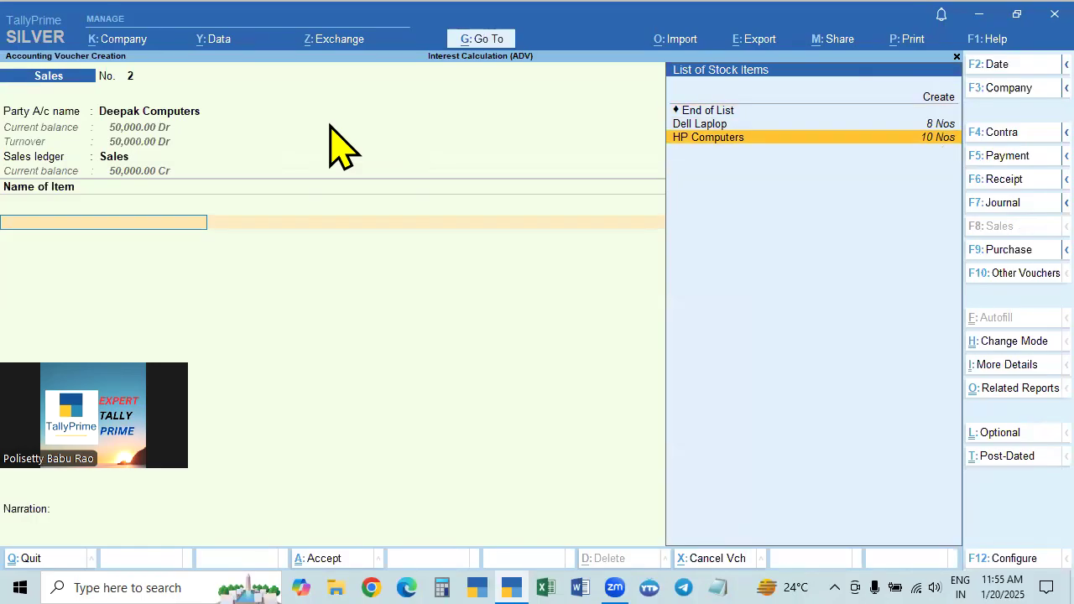
key(Return)
text(2)
key(Return)
text(25,000)
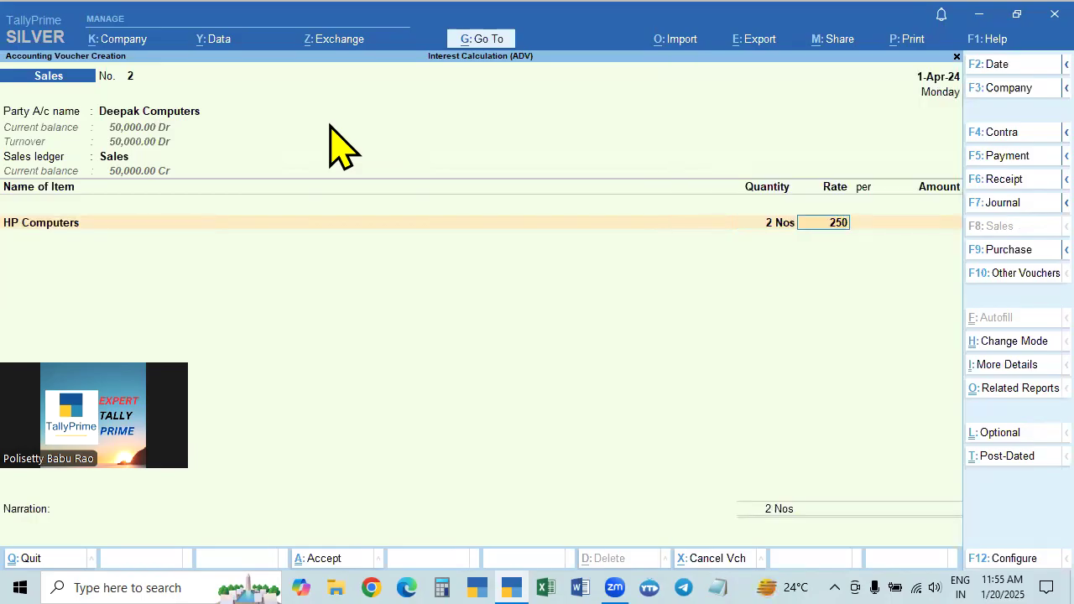
key(Return)
key(Return)
key(Return)
key(Return)
key(Return)
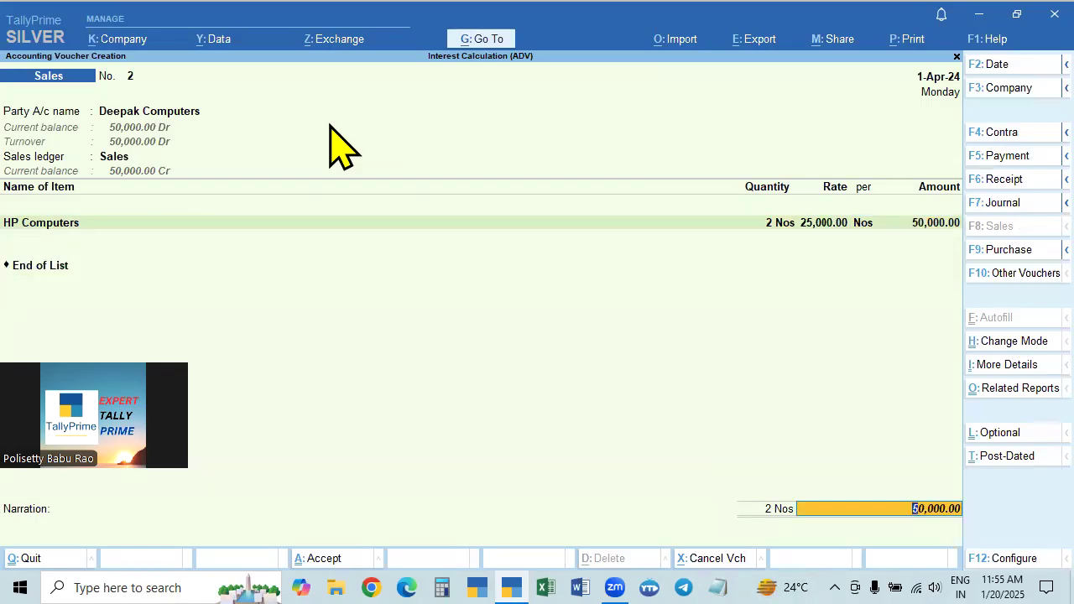
Step: Allocate the 50,000 sale to New Ref 2 without credit days in the bill-wise details
key(Return)
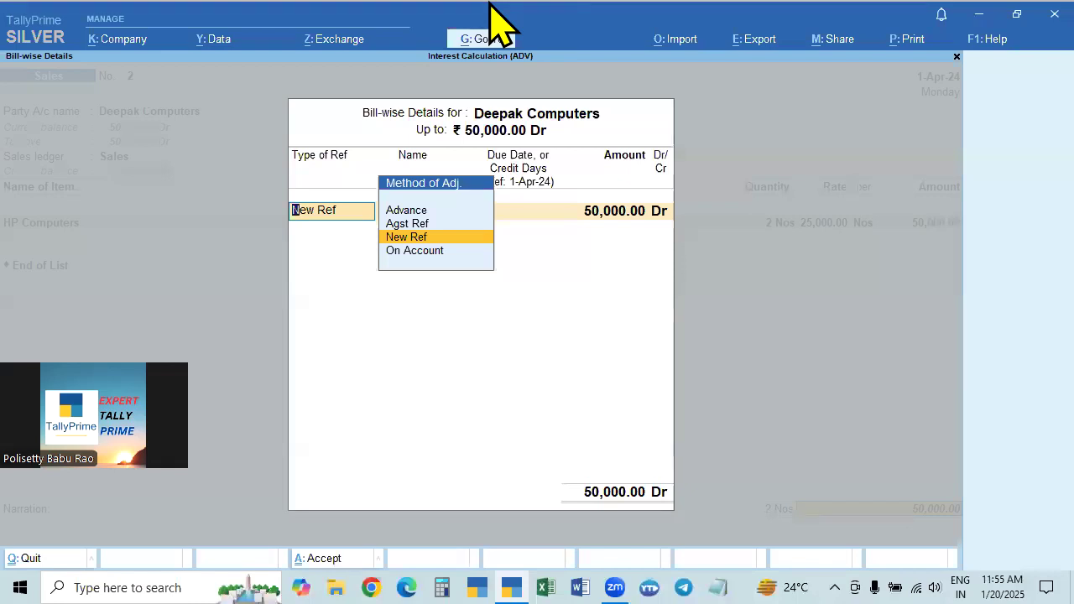
key(Return)
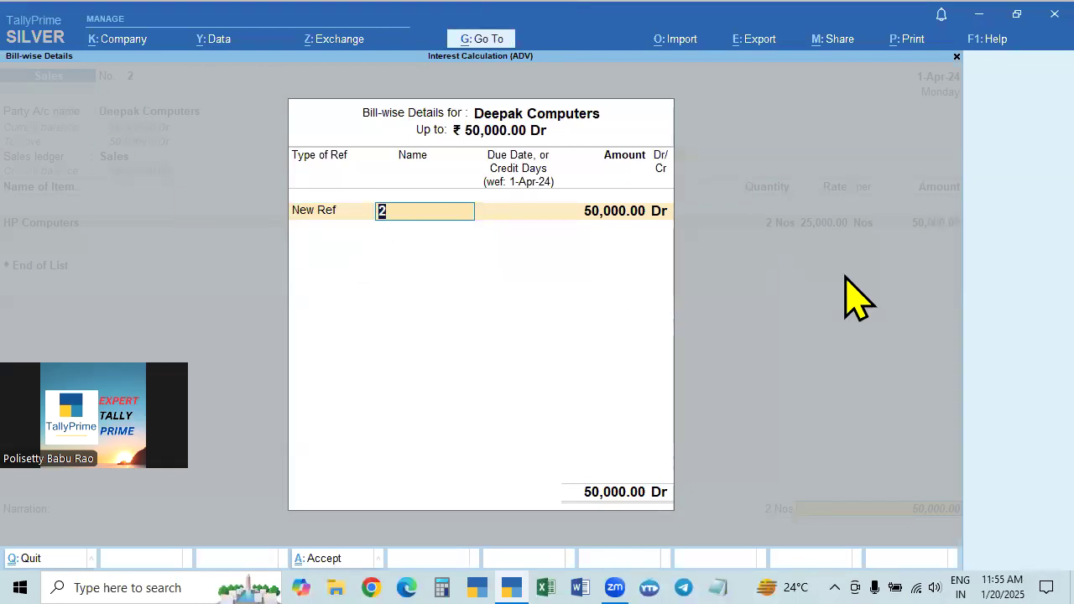
key(Return)
key(Return)
key(Return)
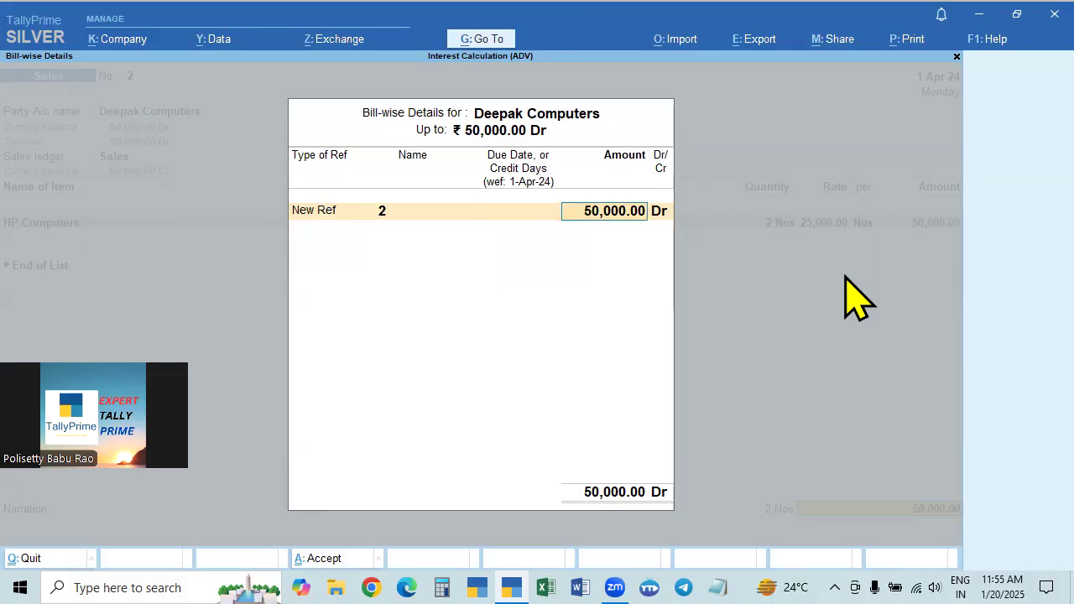
key(Return)
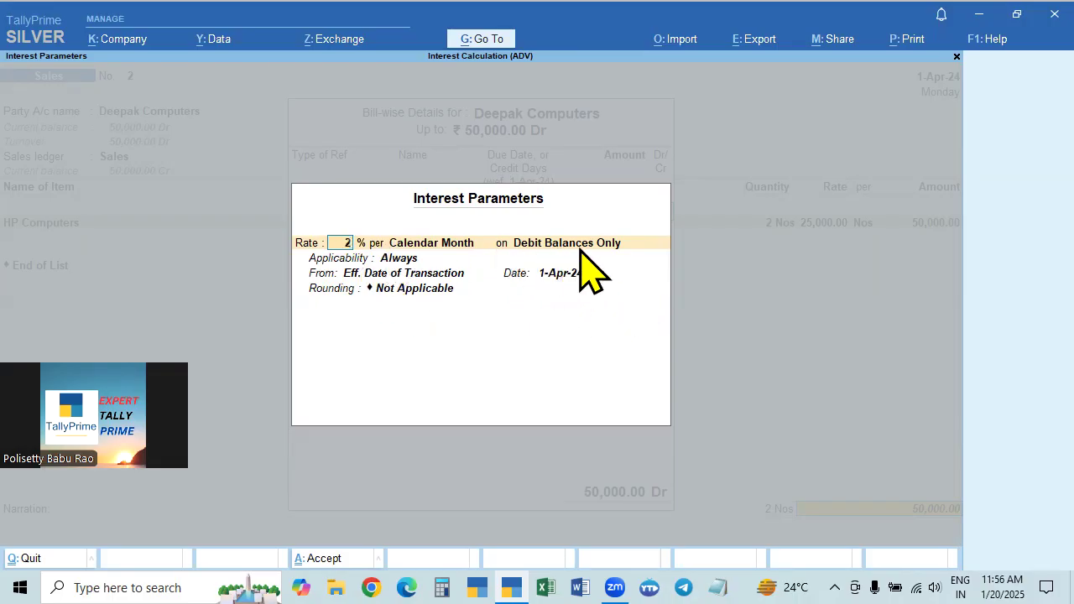
Step: Keep the bill's interest rate at 2% per Calendar Month, charged on Debit Balances Only
key(Return)
key(Return)
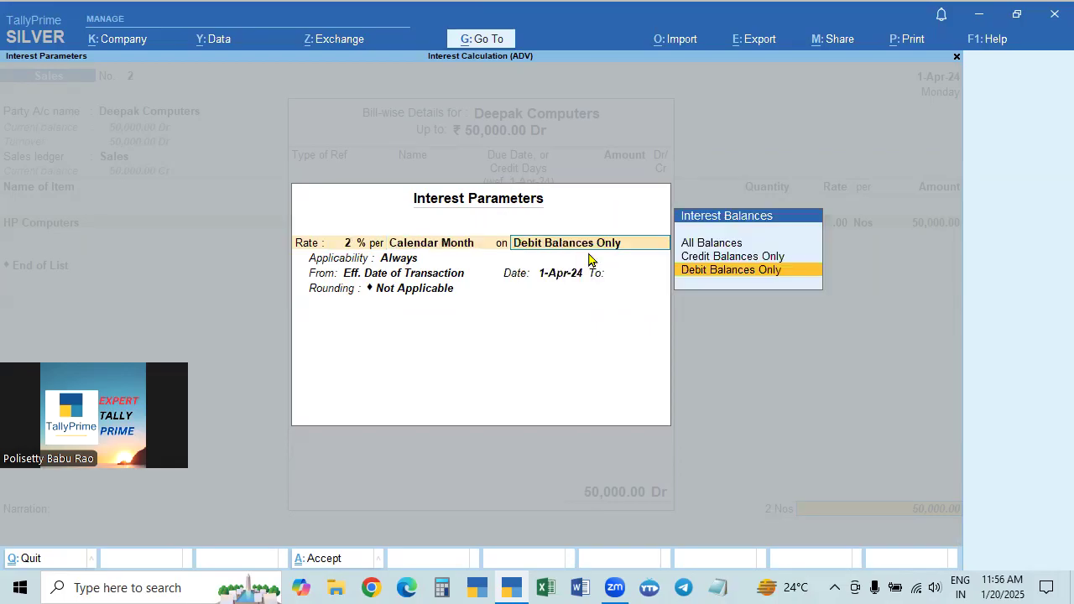
key(Up)
key(Up)
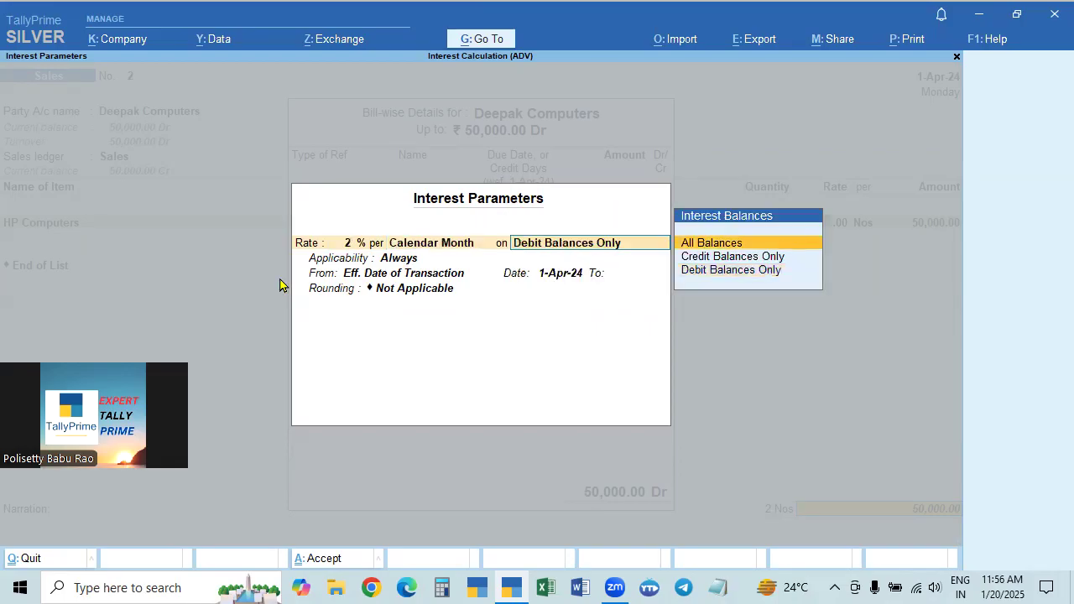
click(695, 275)
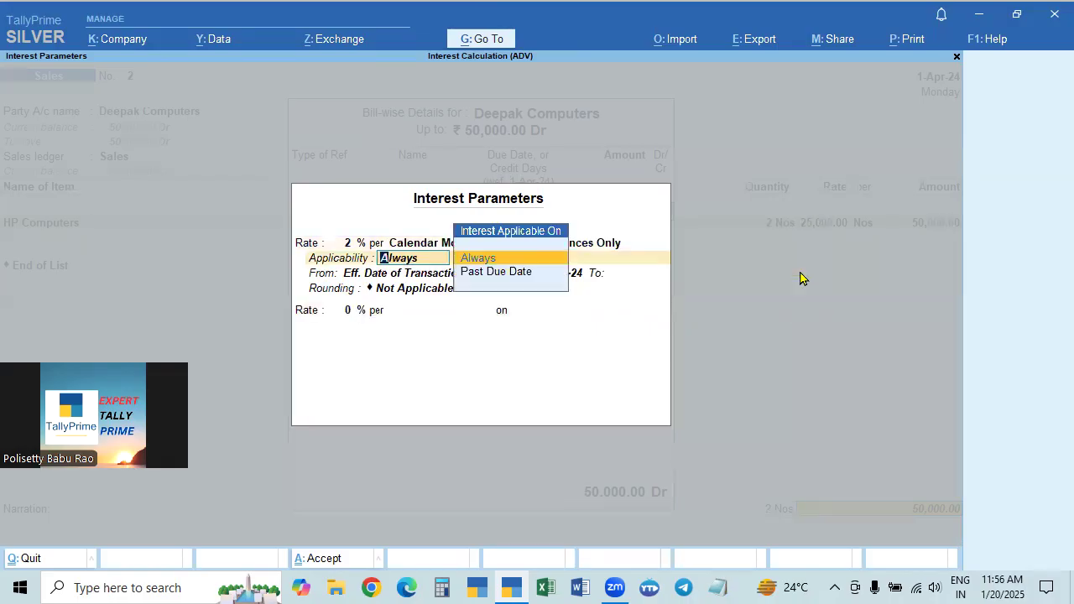
Step: Examine the Applicability choices and the options for where interest on the bill starts from
key(BackSpace)
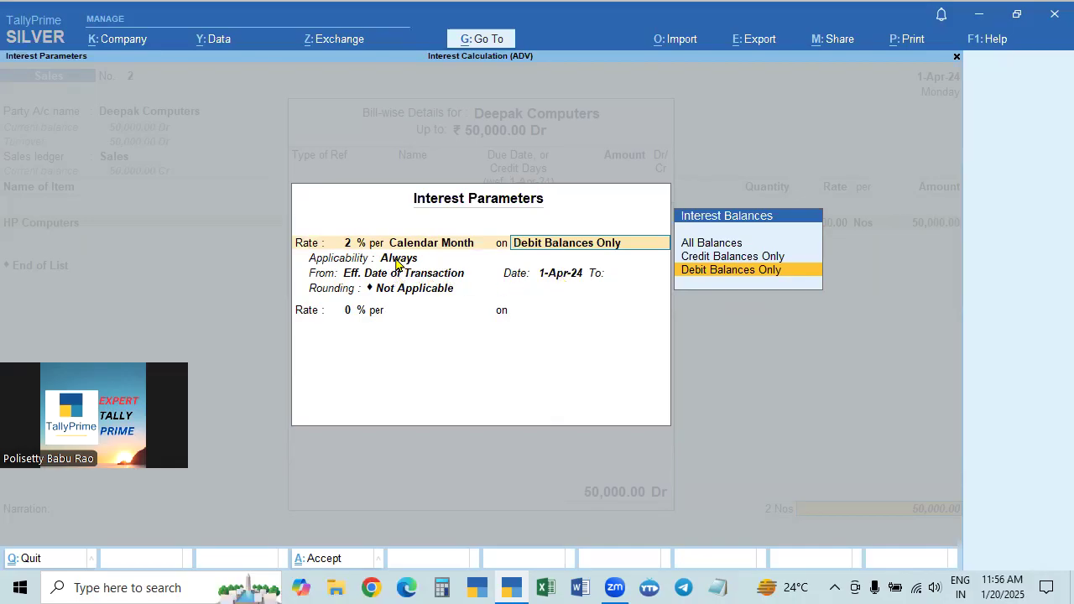
key(Return)
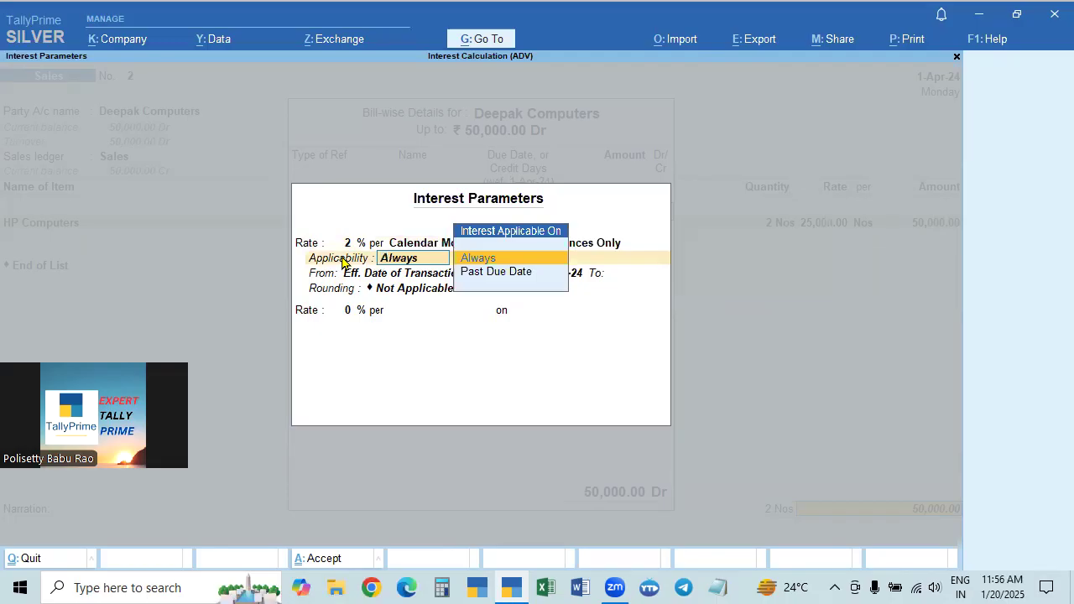
key(Return)
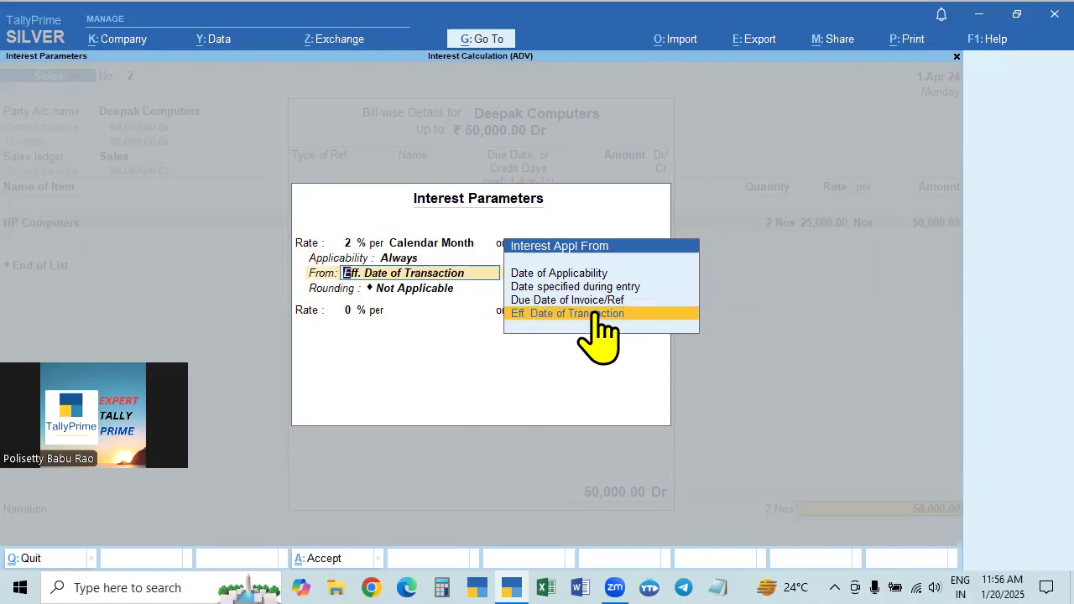
click(336, 260)
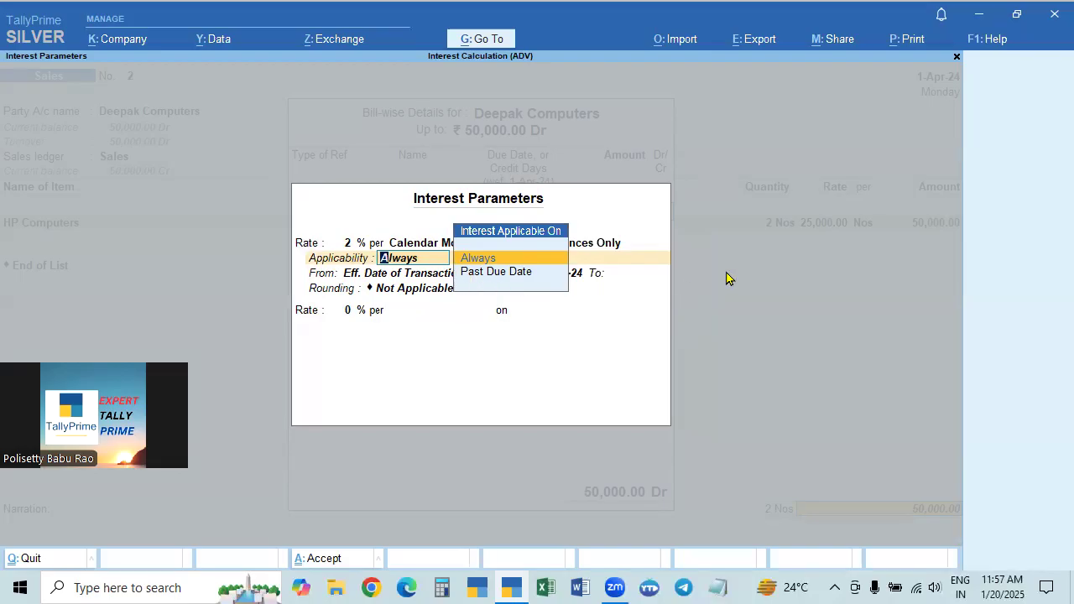
key(Return)
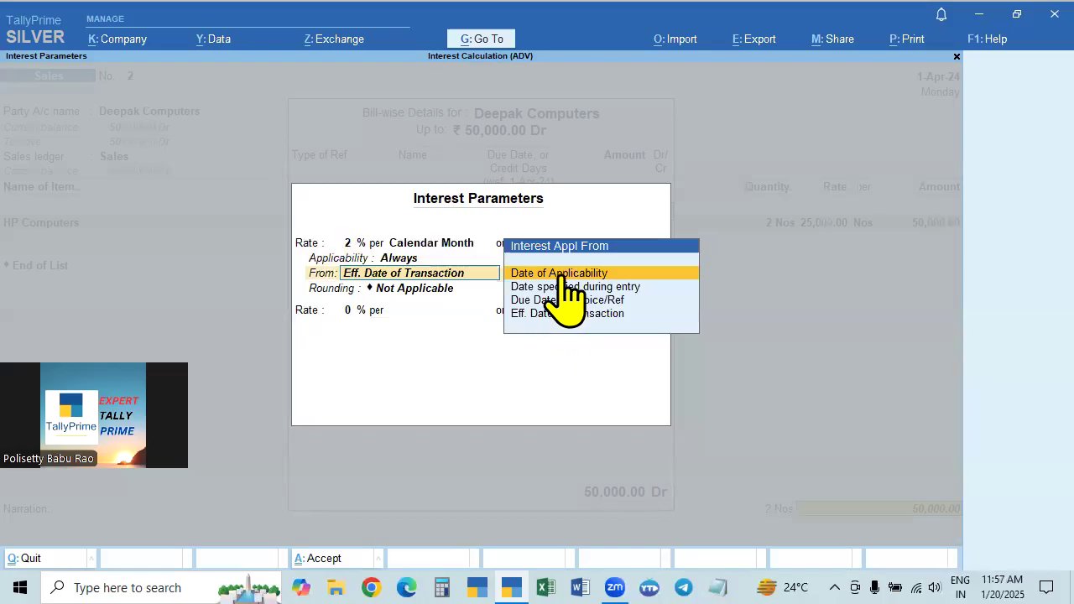
click(384, 261)
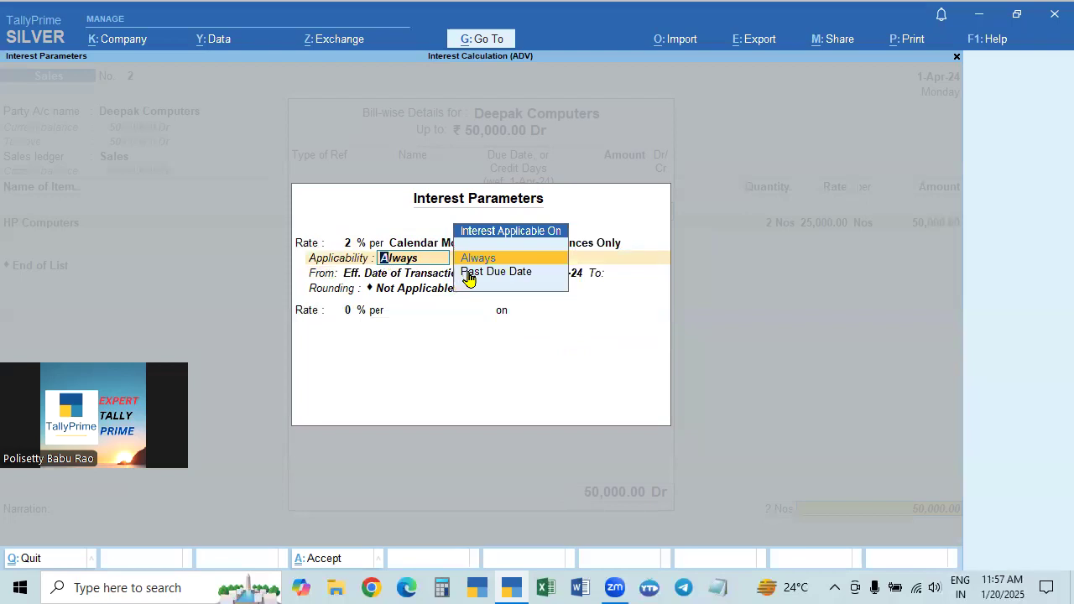
click(397, 277)
key(BackSpace)
click(348, 272)
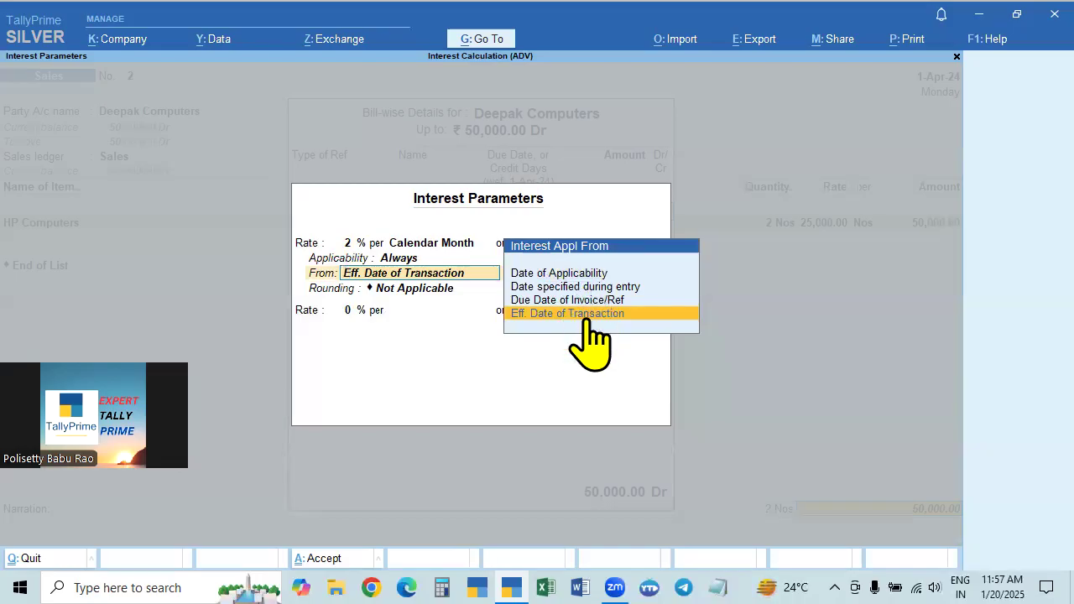
Step: Return to the interest balances choice, confirm Debit Balances Only and keep Applicability at Always
click(393, 252)
key(Return)
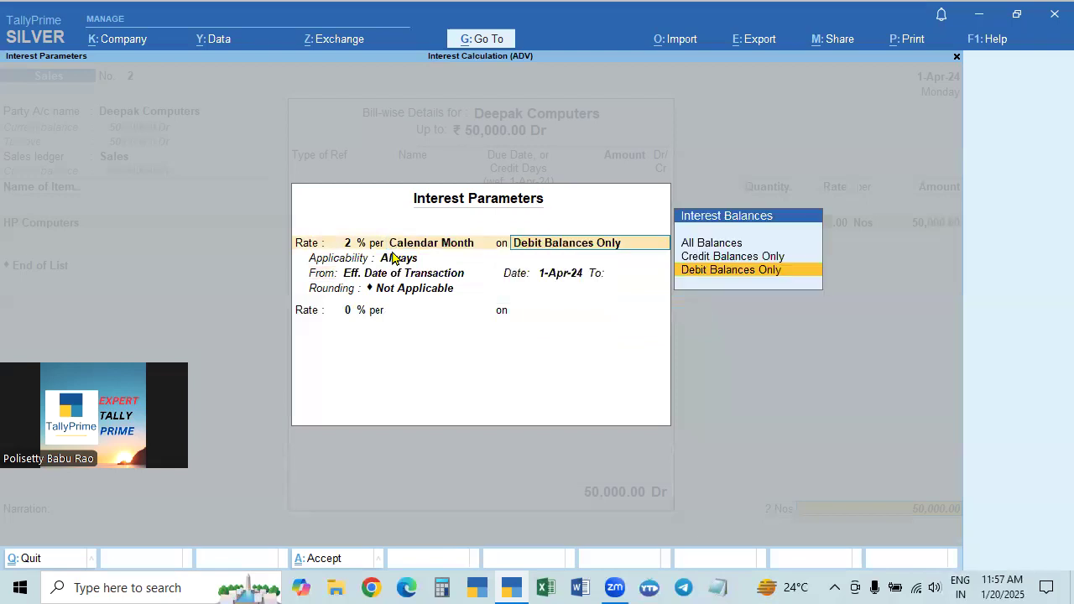
key(Up)
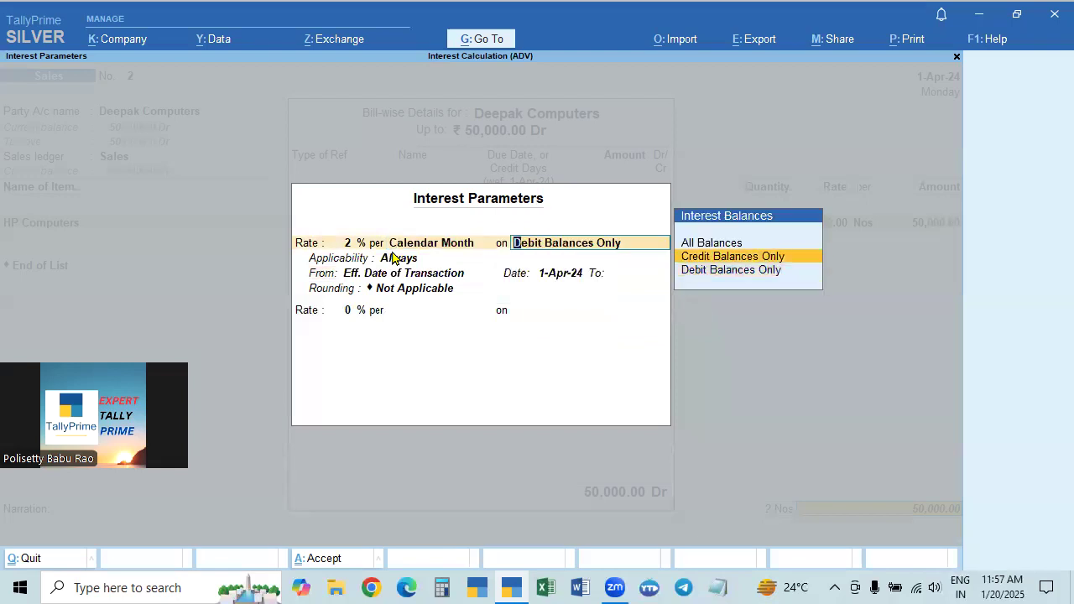
key(Down)
key(Return)
key(Return)
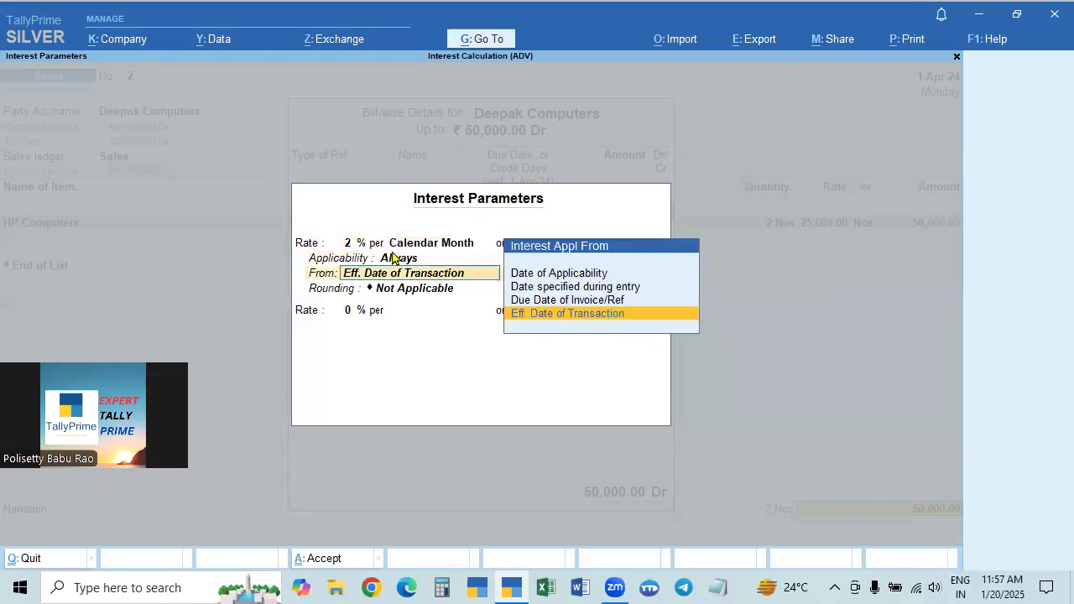
Step: Calculate the bill's interest from Date of Applicability, 1-Apr-24 to 25-Apr-24, using Normal Rounding
key(Up)
key(Up)
key(Up)
key(Return)
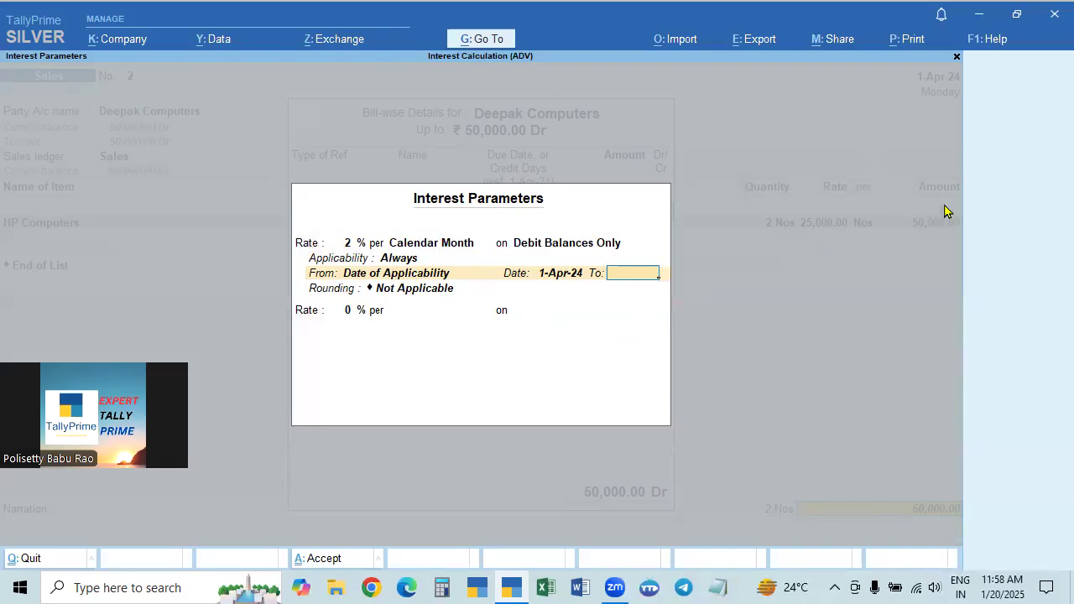
text(5.4)
key(Return)
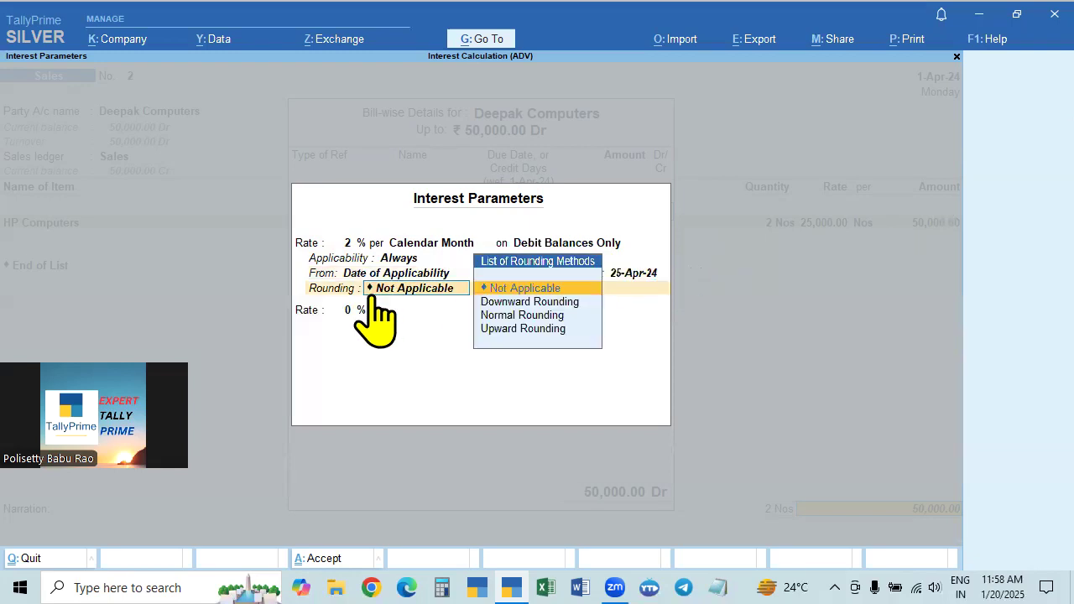
click(507, 315)
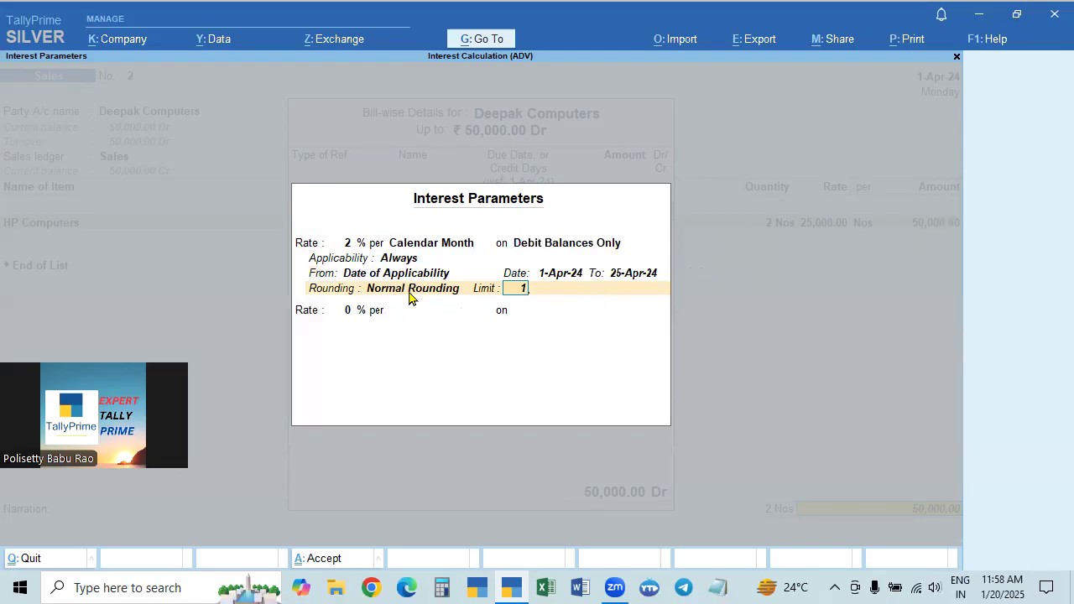
Step: Accept the rounding limit of 1 for the bill's interest and save the second sales voucher
key(Return)
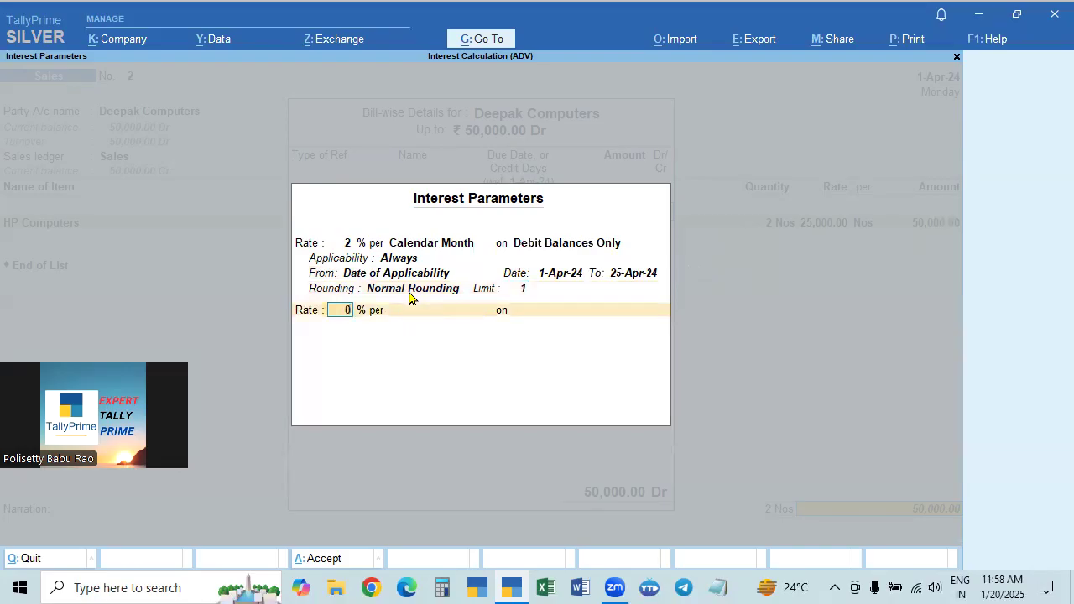
key(Return)
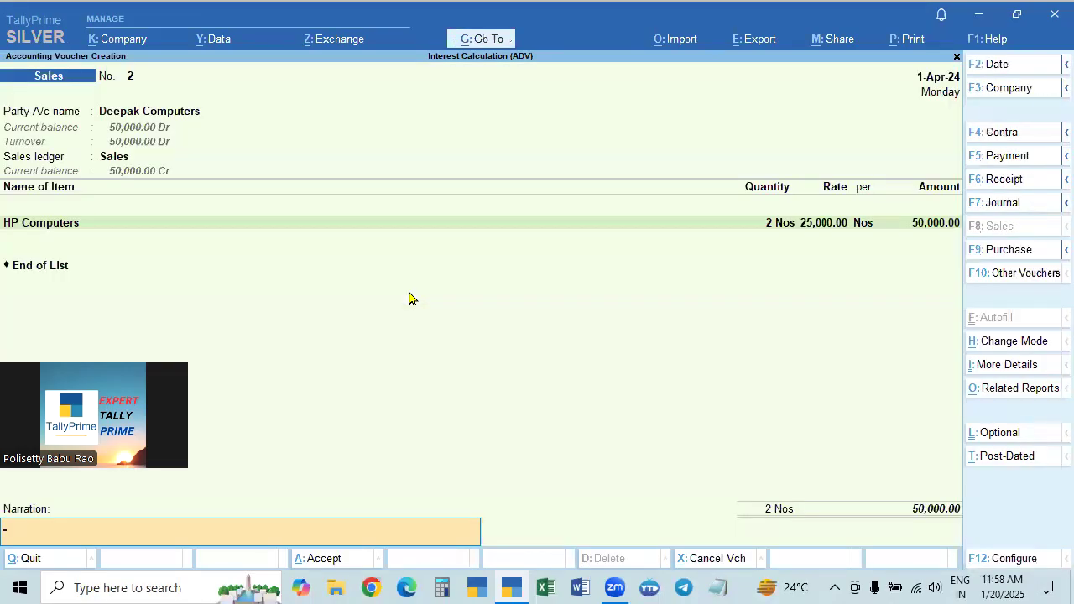
key(ctrl)
key(ctrl+a)
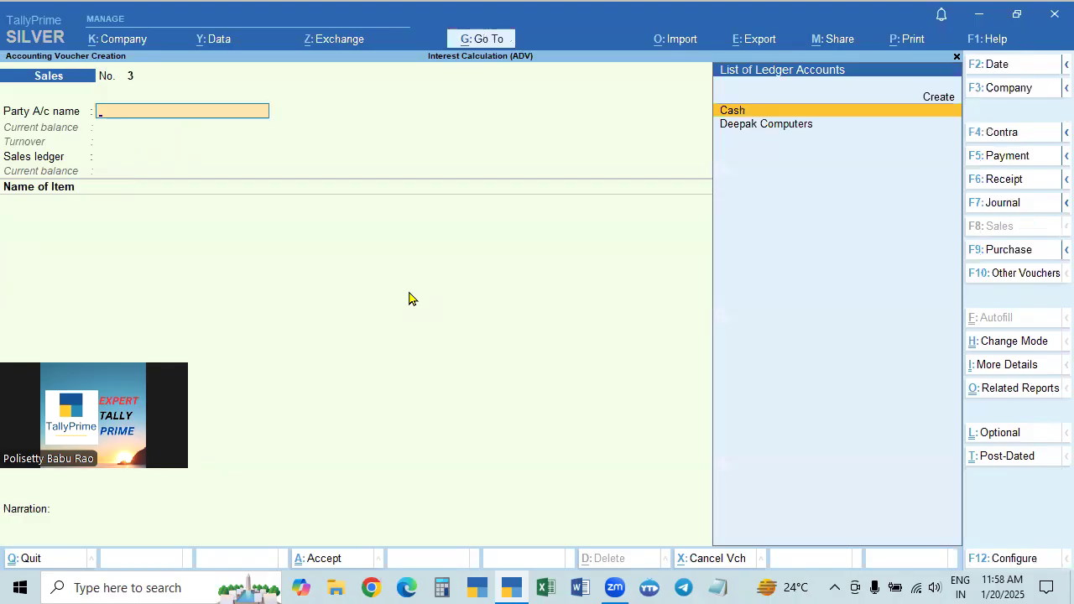
Step: Leave voucher creation and examine the interest period of bill 2 in the Deepak Computers interest report
key(Escape)
key(y)
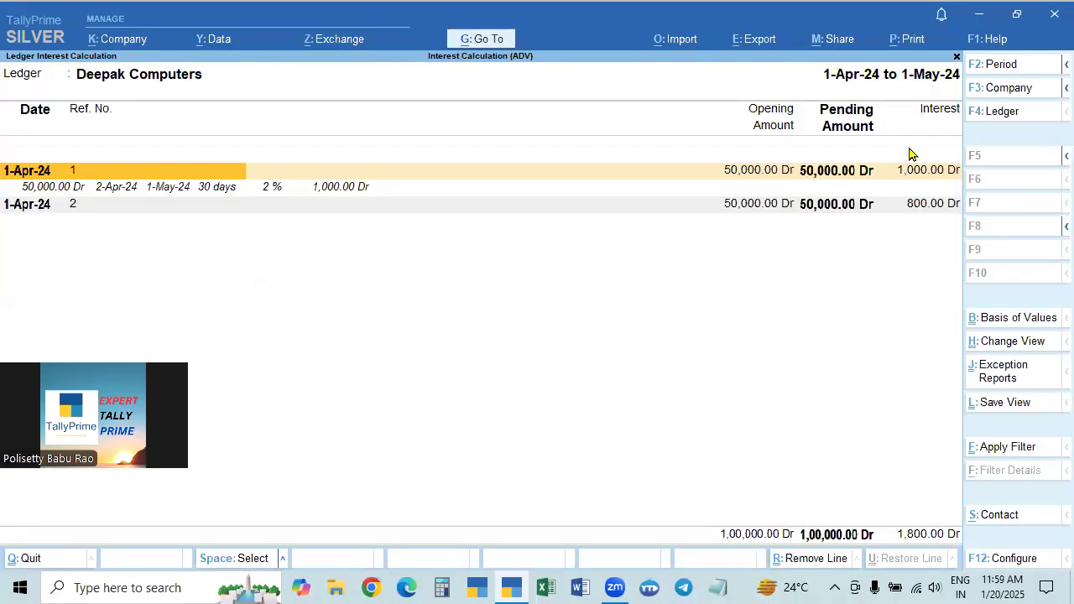
click(112, 211)
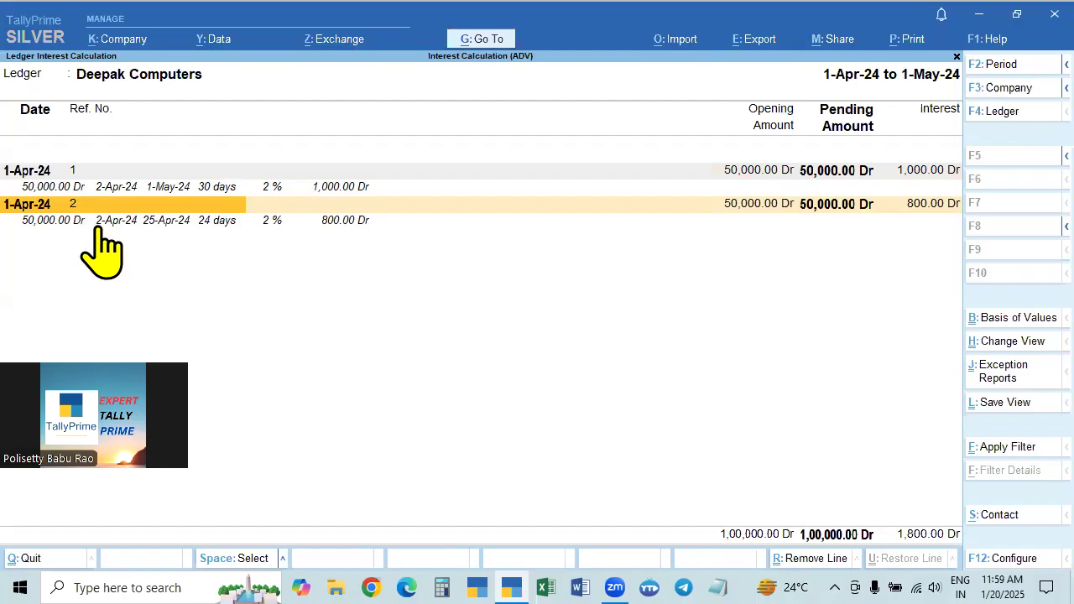
click(168, 223)
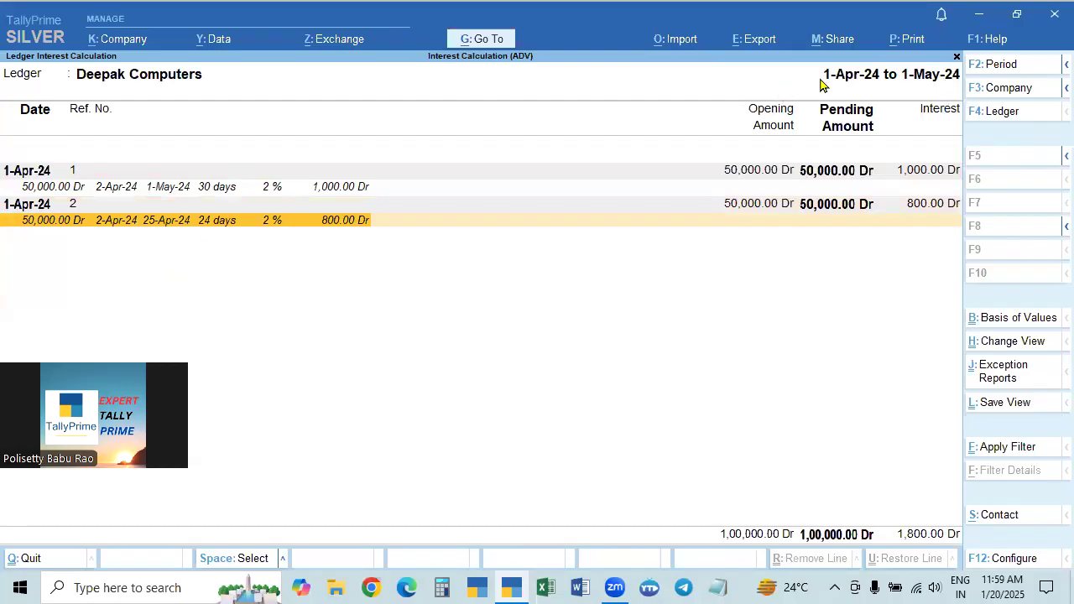
Step: Set the report period's end date to 1-6-2024 and check the interest line of bill 2
key(F2)
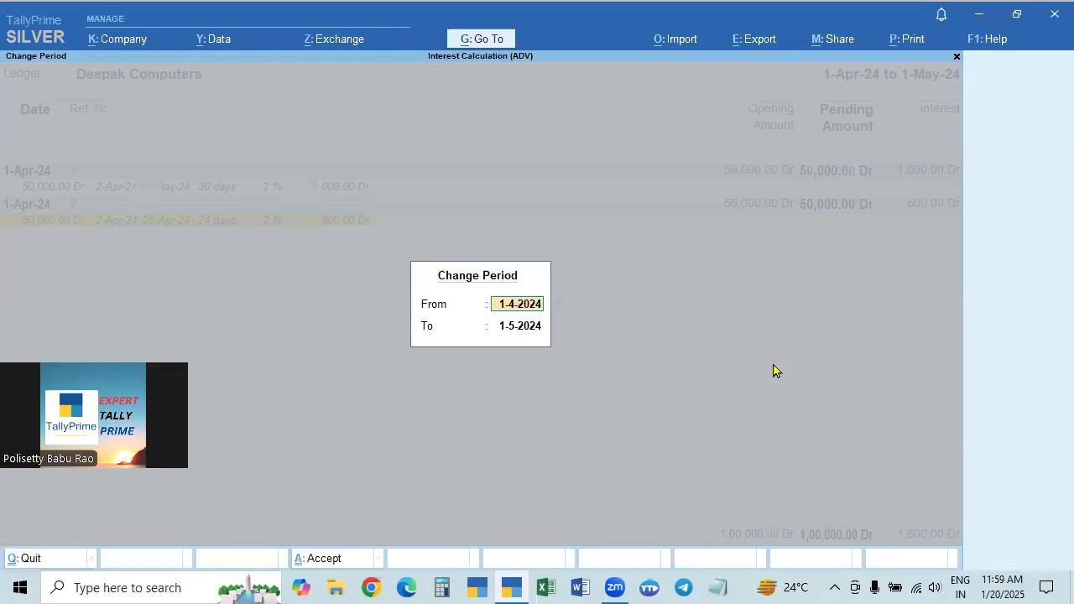
key(Return)
text(1.6)
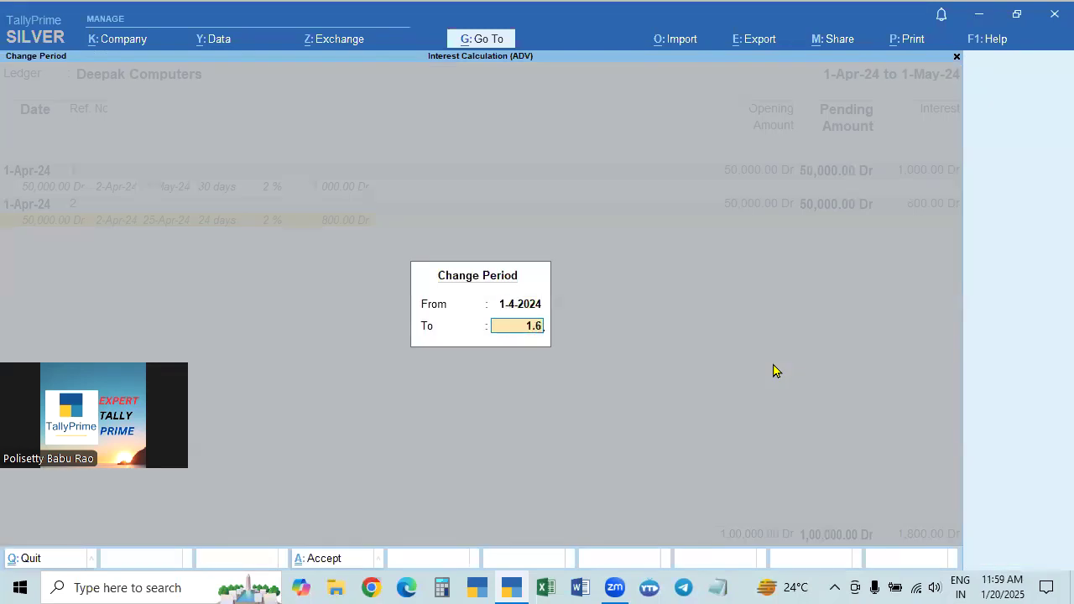
key(Return)
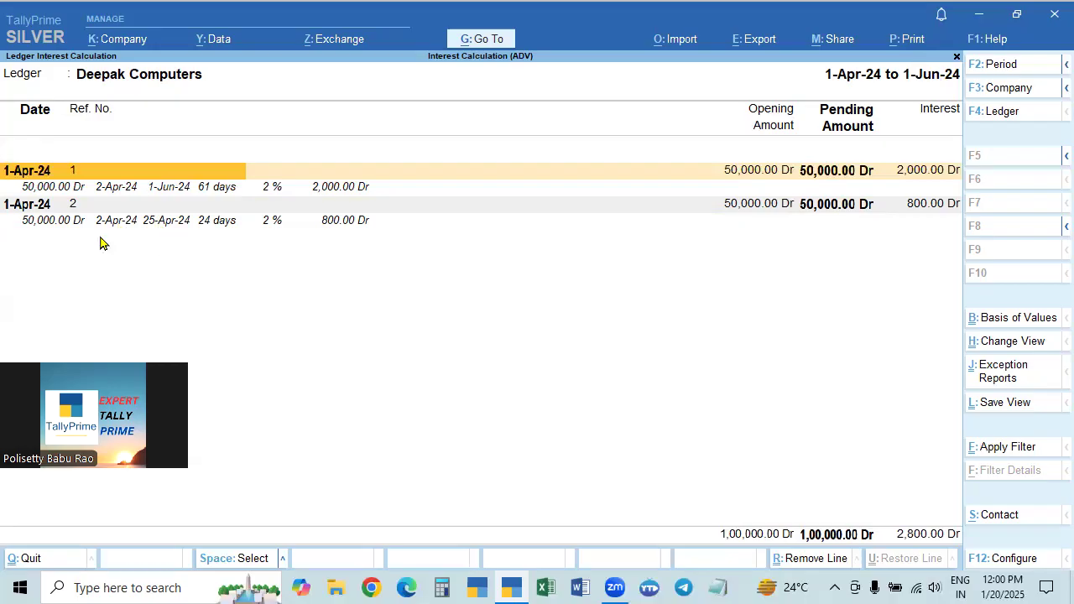
click(173, 222)
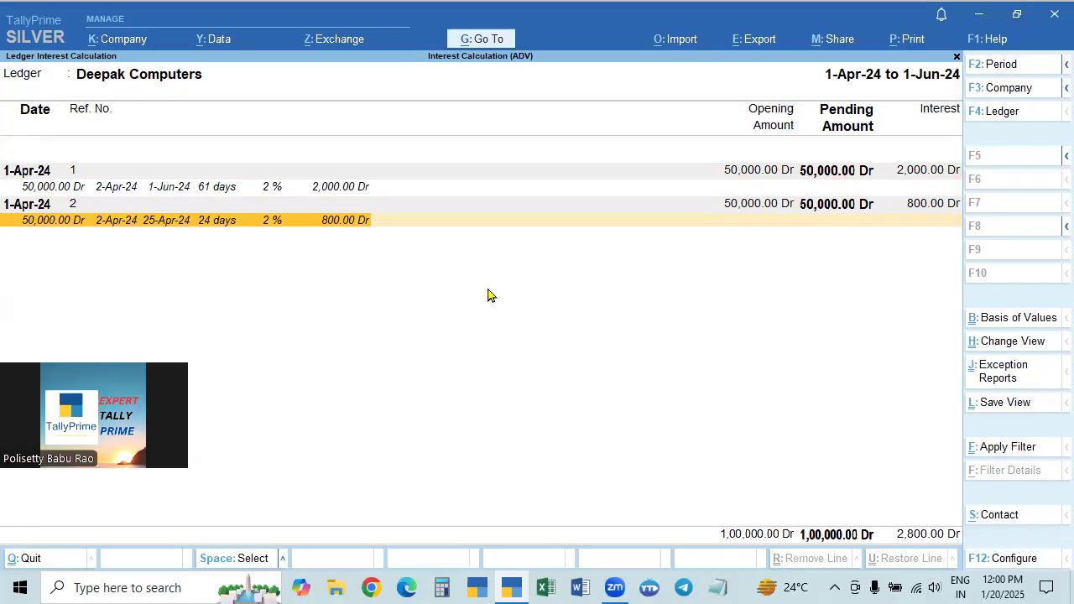
Step: Set the report period's end date to 15-4-2024 and check the rounded interest of bill 2
key(F2)
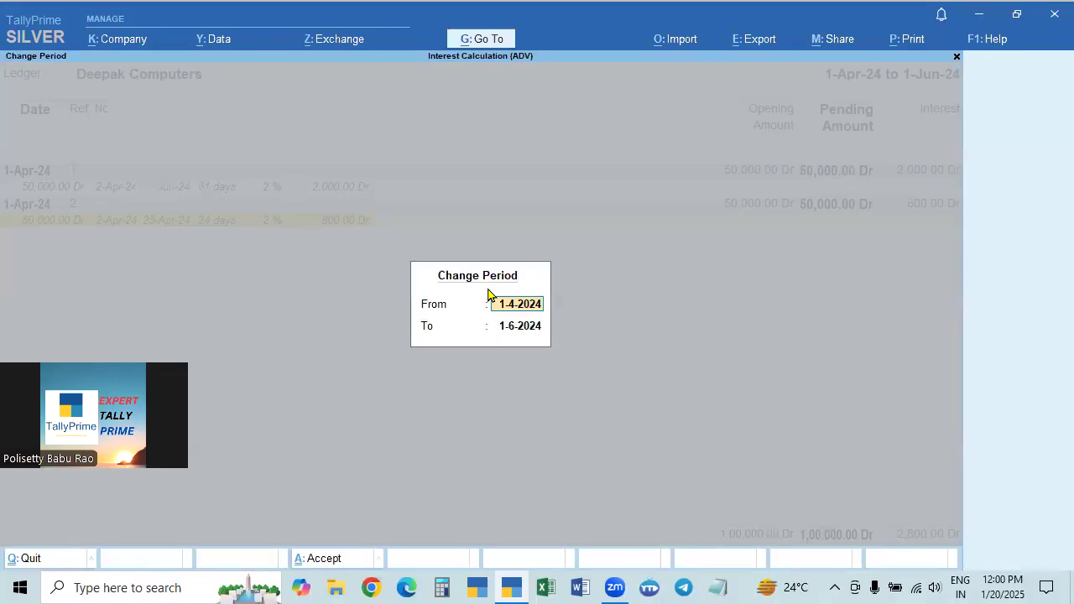
key(Return)
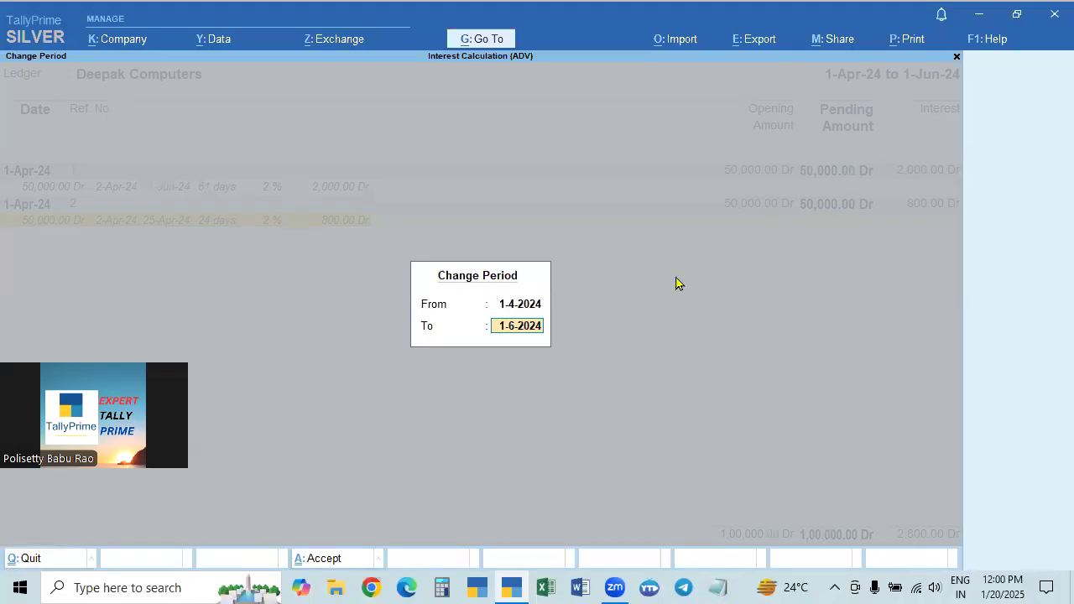
text(15.4)
key(Return)
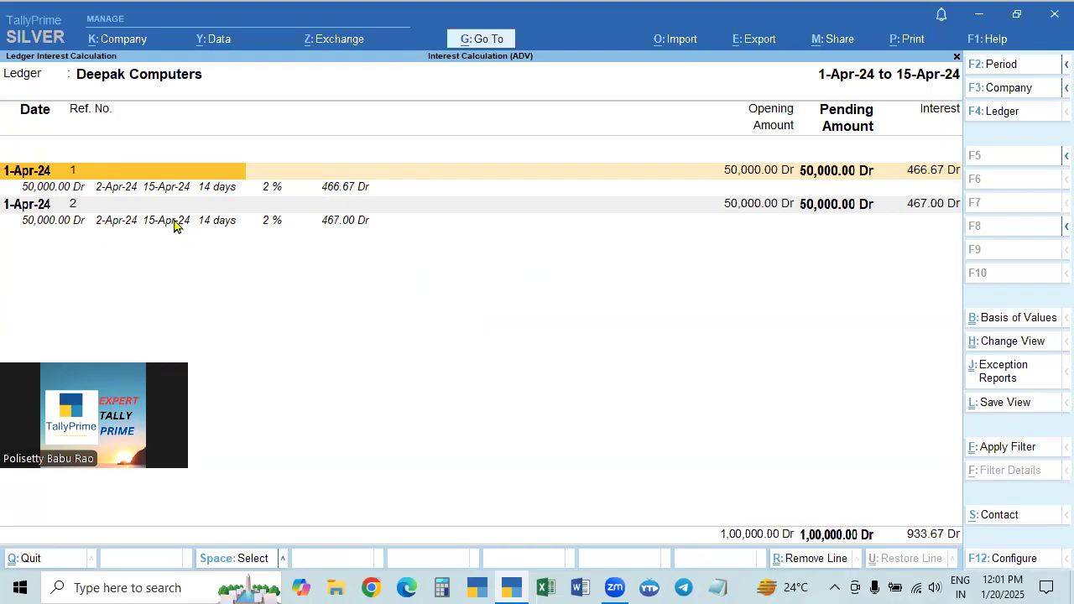
click(175, 225)
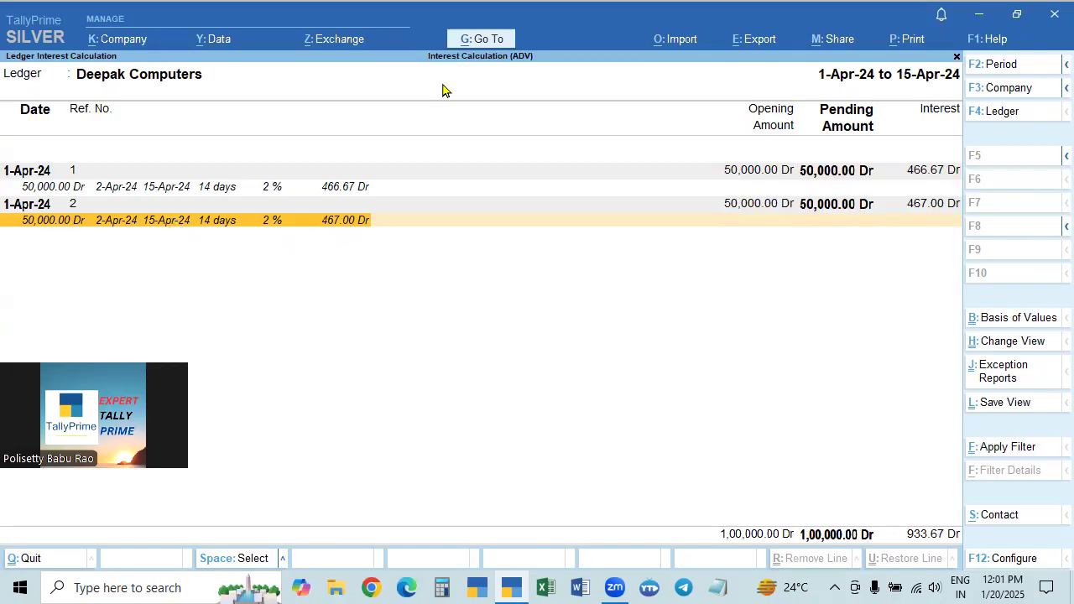
Step: Create a third sales voucher for Deepak Computers with the Sales ledger, leaving the dispatch and party details unchanged
click(485, 42)
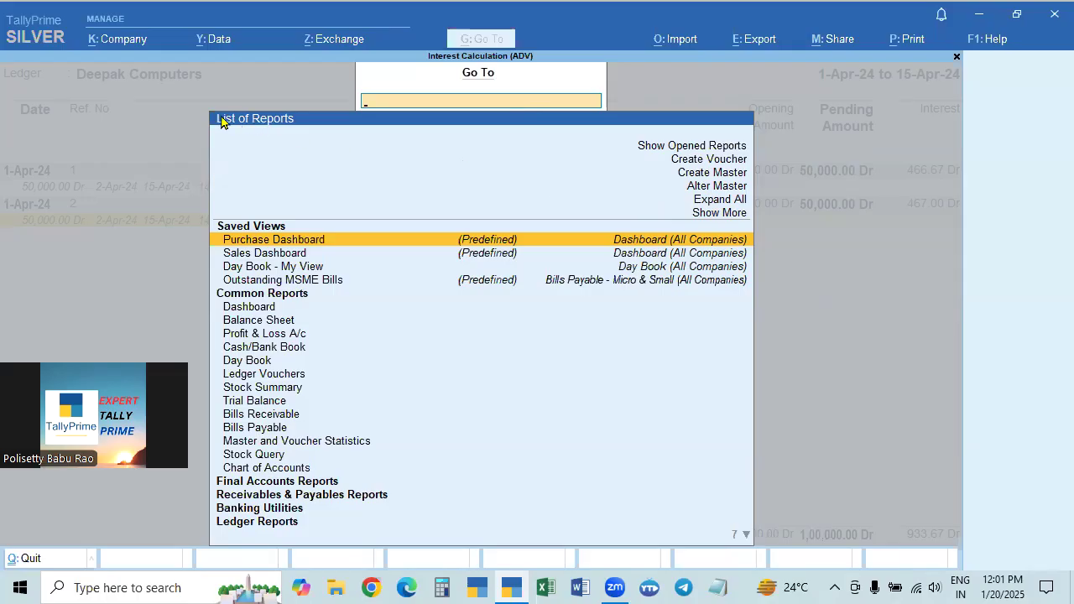
key(Escape)
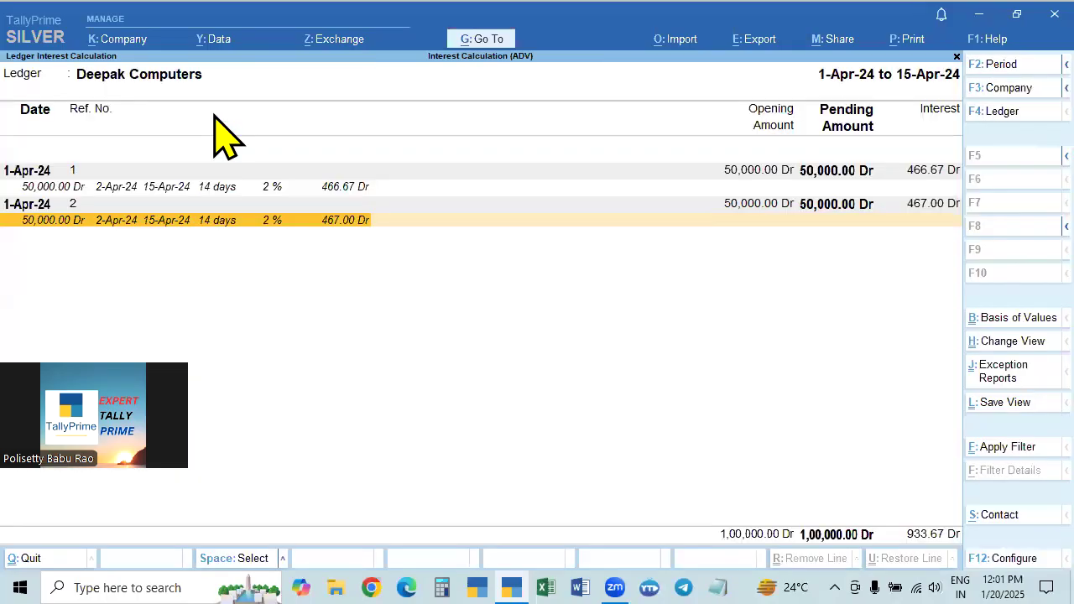
click(480, 41)
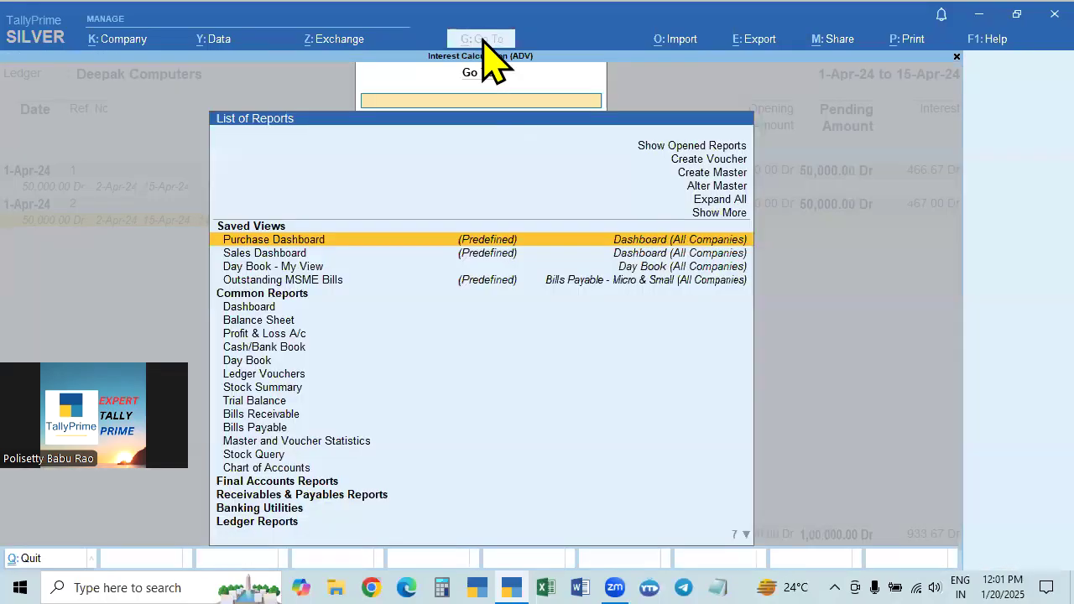
click(713, 160)
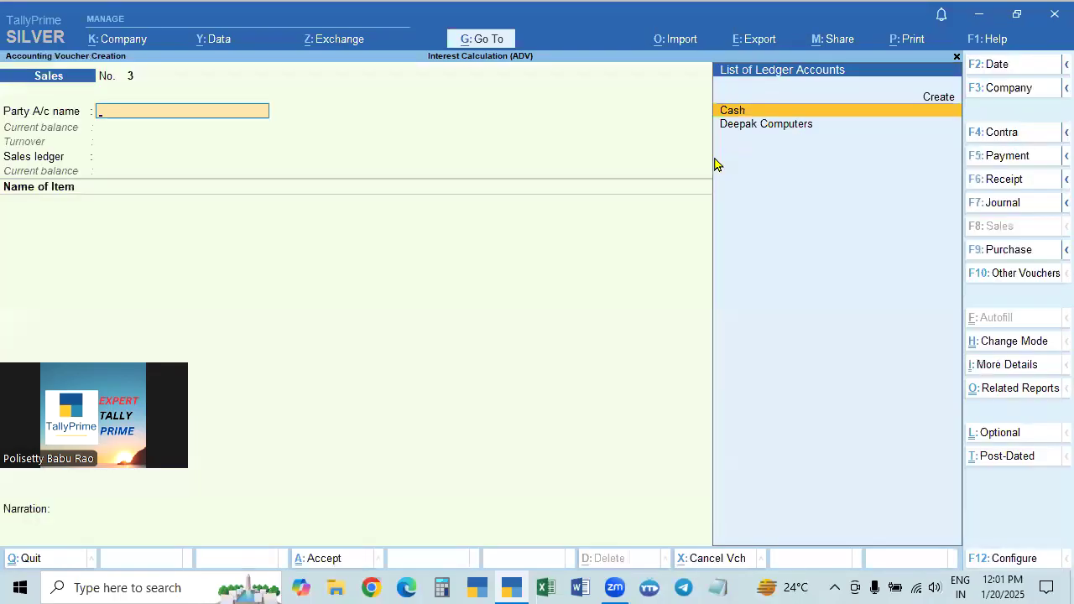
key(Down)
key(Return)
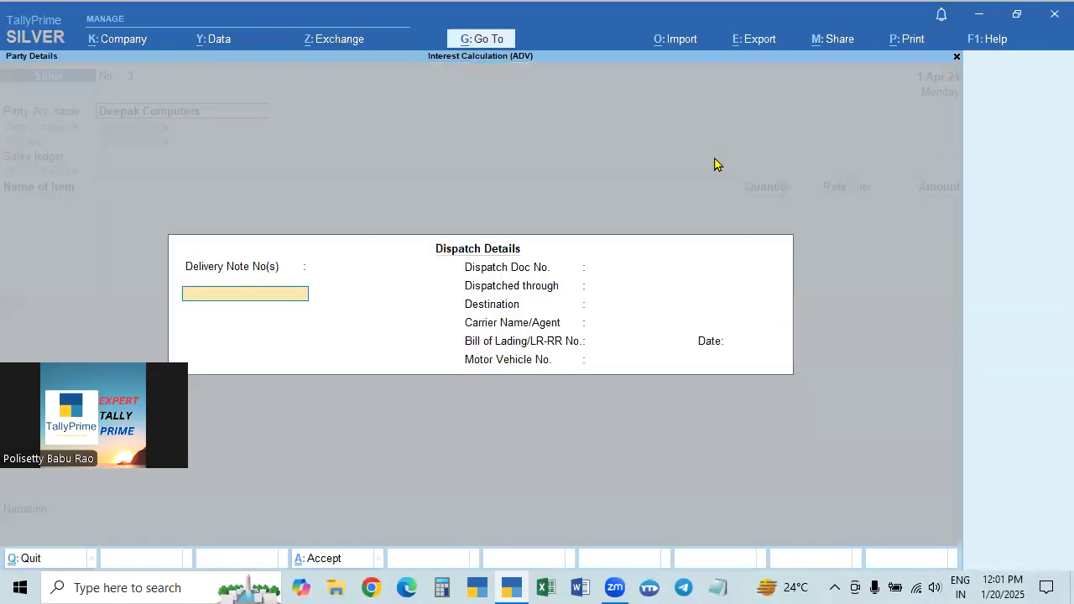
key(ctrl+a)
key(ctrl+a)
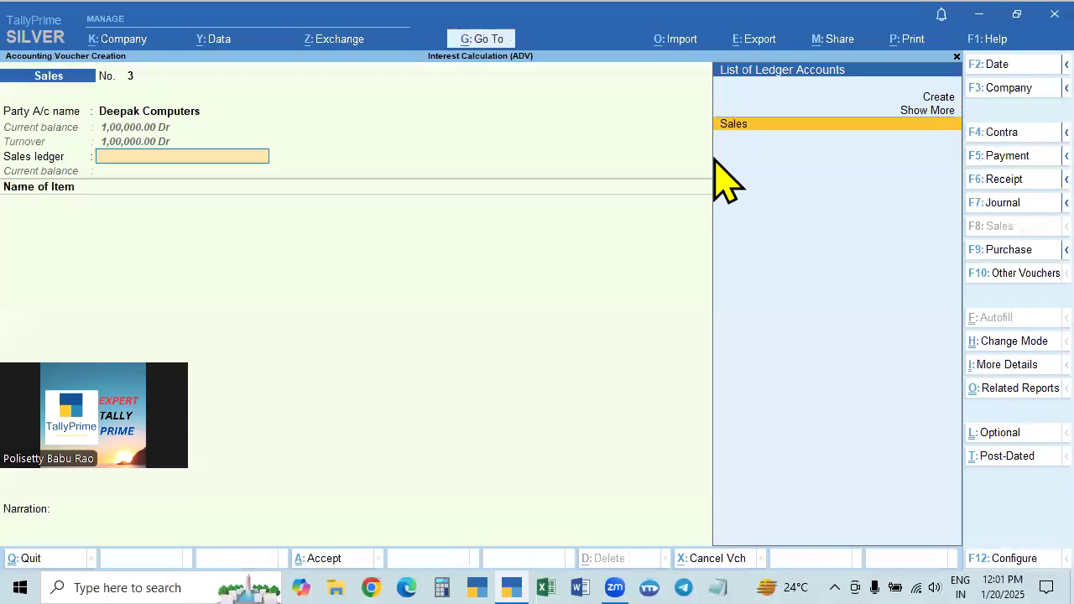
key(Return)
Step: Add 2 Nos of Dell Laplop at a rate of 25,000 and end the item list
key(Down)
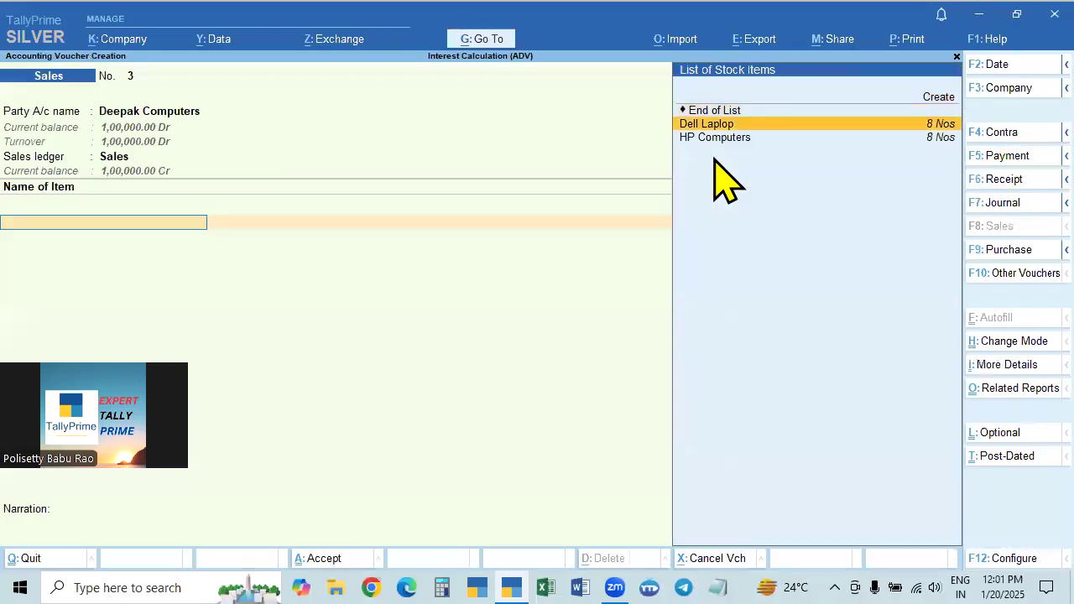
key(Return)
text(2)
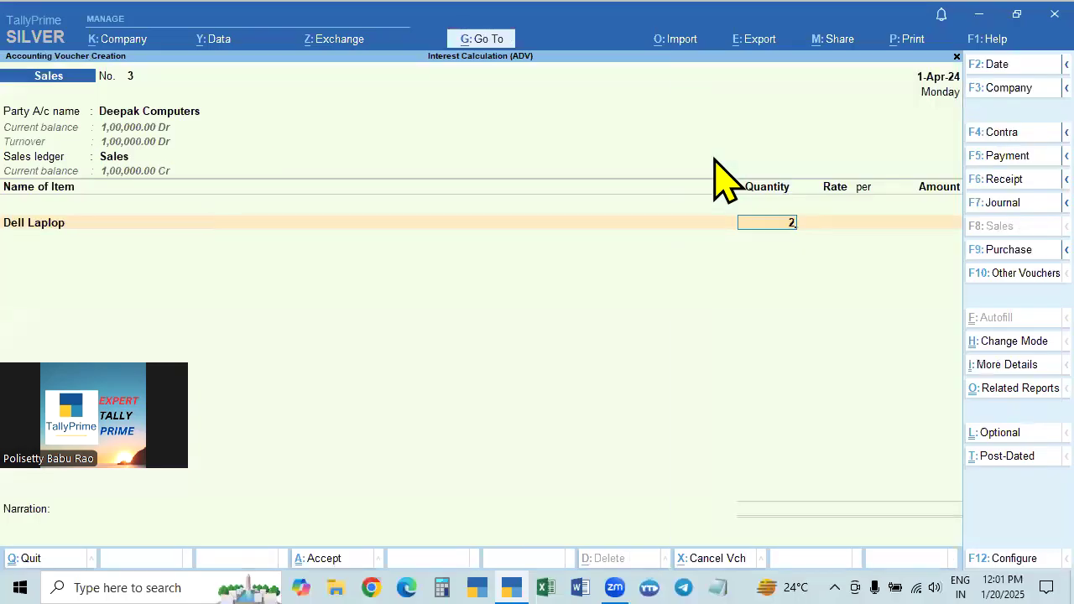
key(Return)
key(Return)
key(Return)
key(Return)
key(Return)
key(Return)
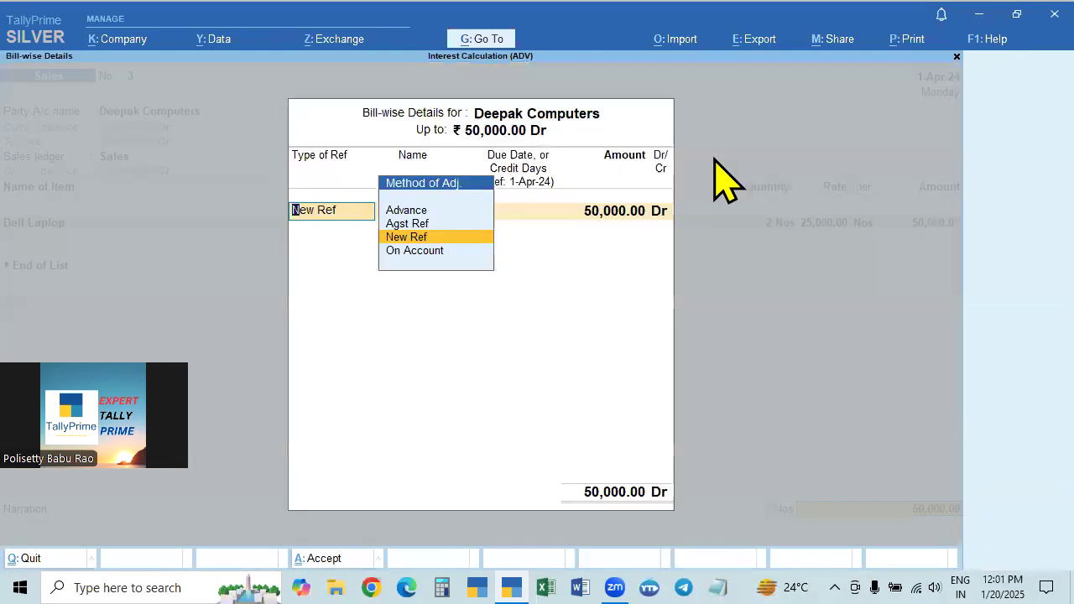
Step: Allocate the 50,000 Dr sale as a New Ref bill and open its interest parameters
key(Return)
key(Return)
key(Return)
key(Return)
key(Return)
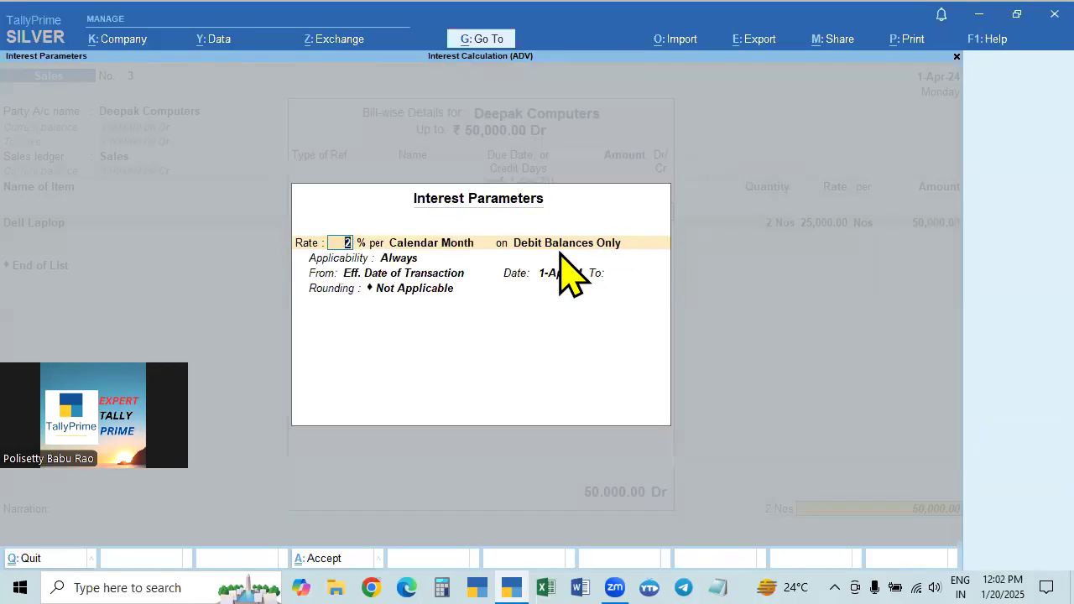
Step: Keep the interest at 2% per Calendar Month on Debit Balances Only and set Applicability to Past Due Date by 10 days
key(Return)
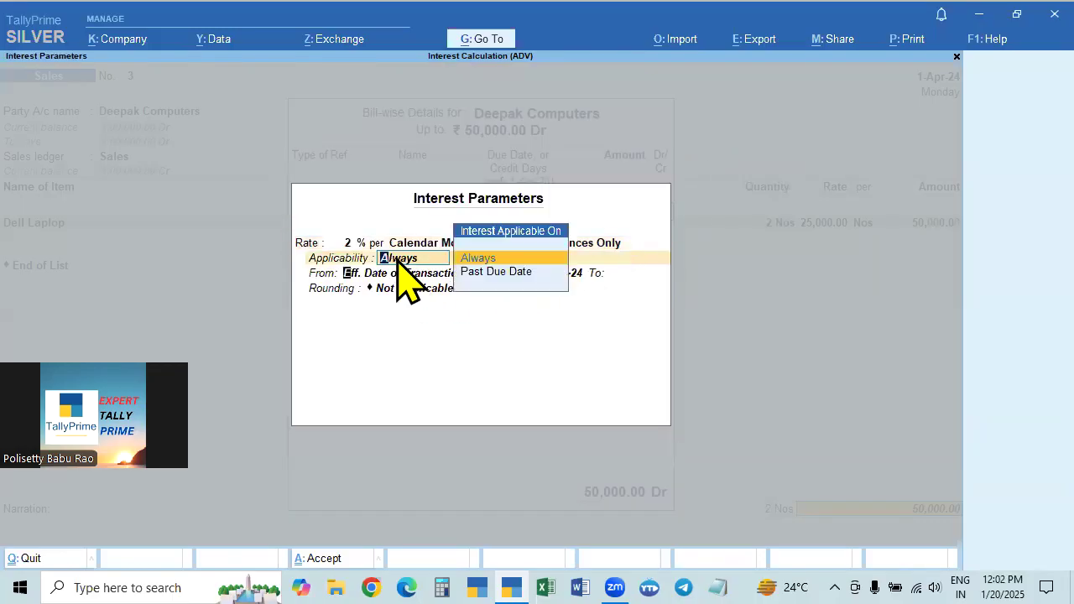
key(Return)
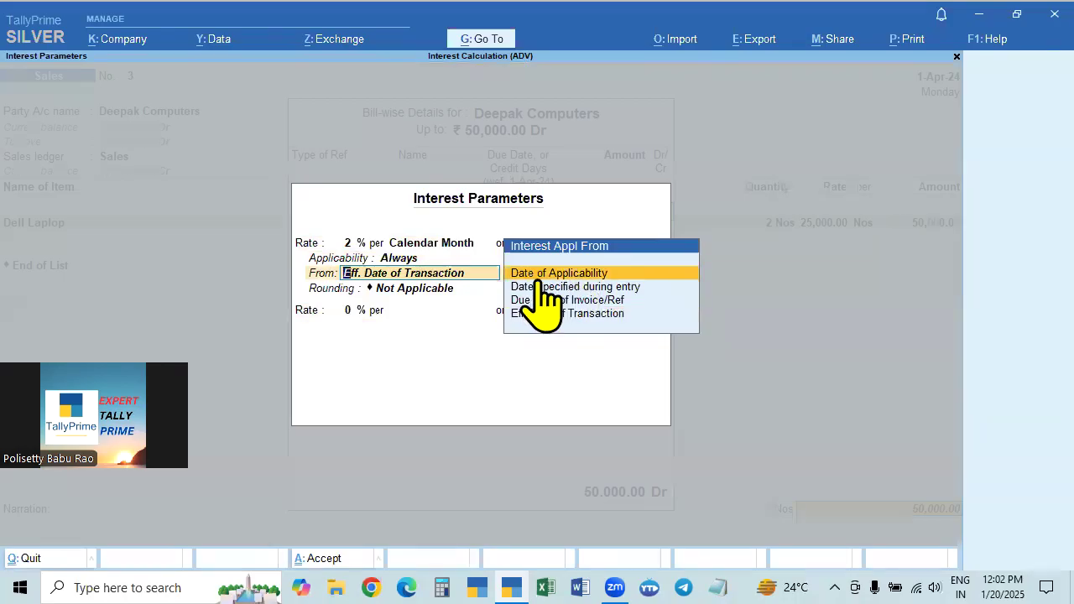
click(393, 263)
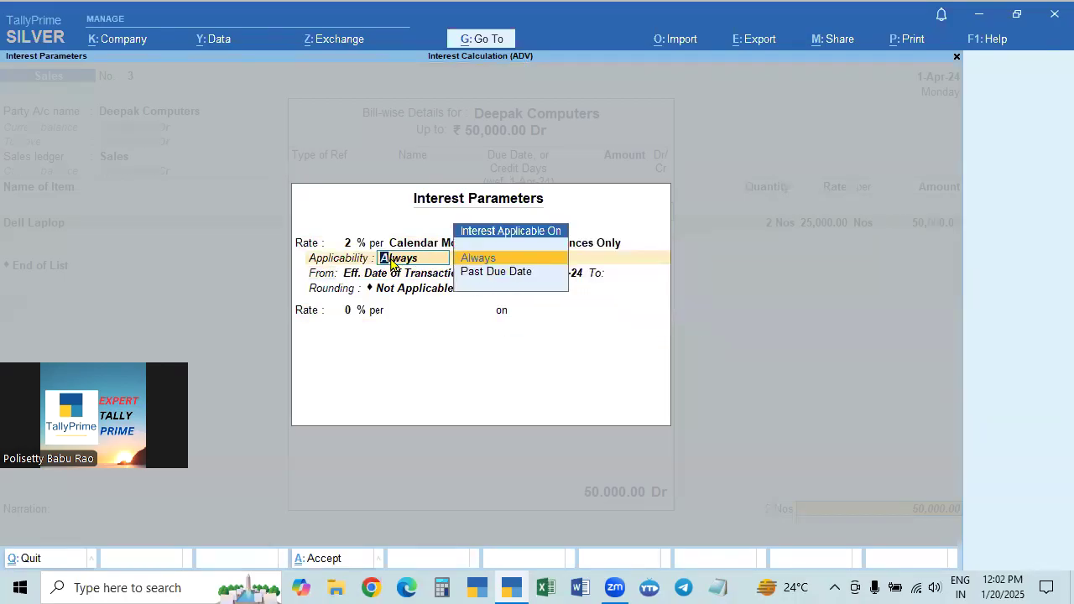
click(476, 273)
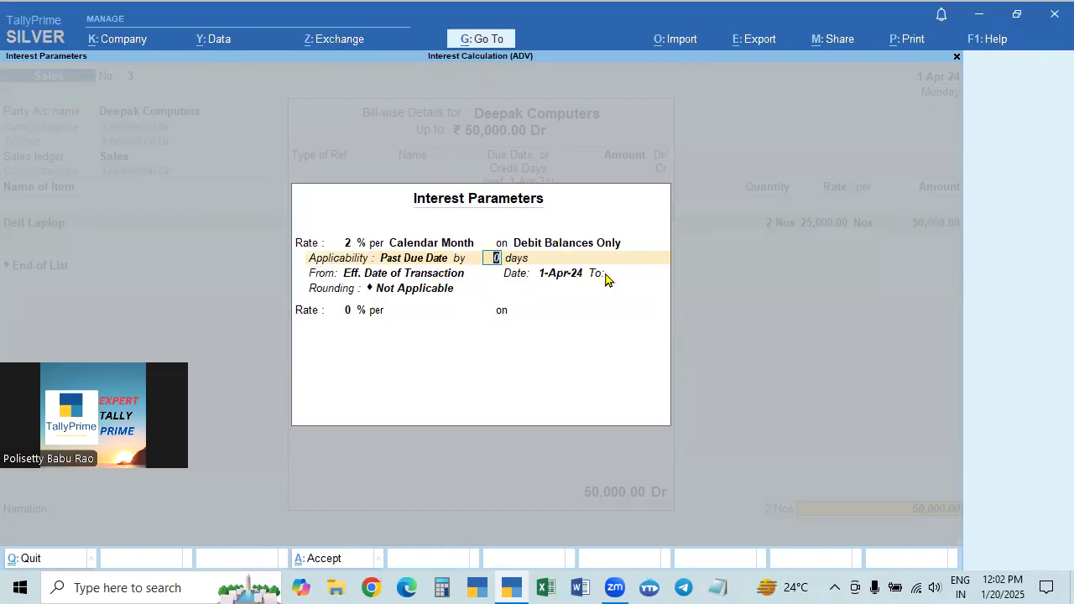
text(10)
key(Return)
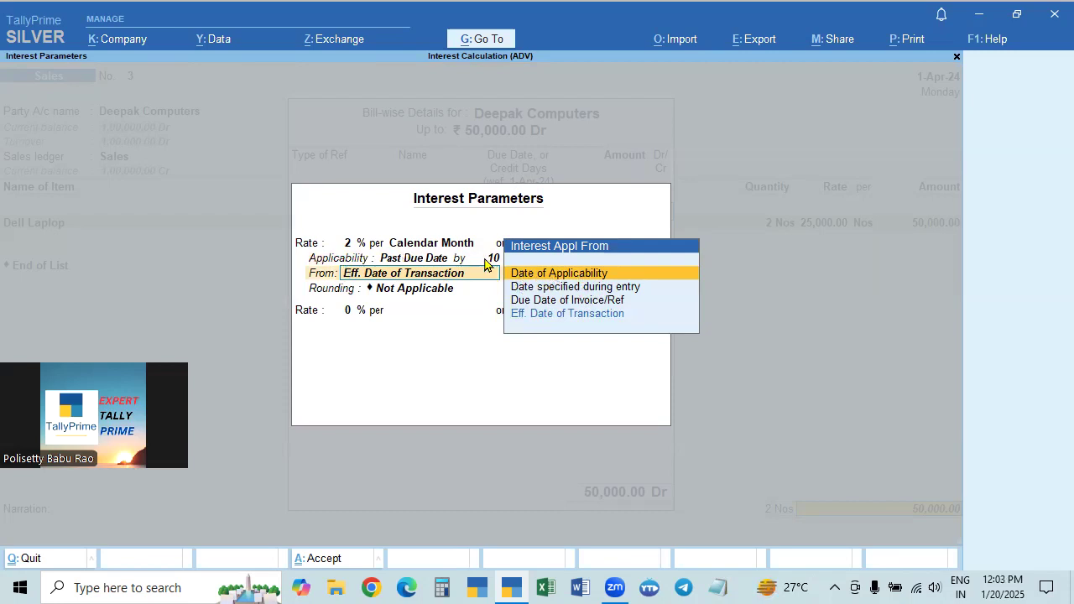
Step: Calculate interest from Date of Applicability, starting 1-Apr-24, using Normal Rounding with a limit of 1
click(567, 277)
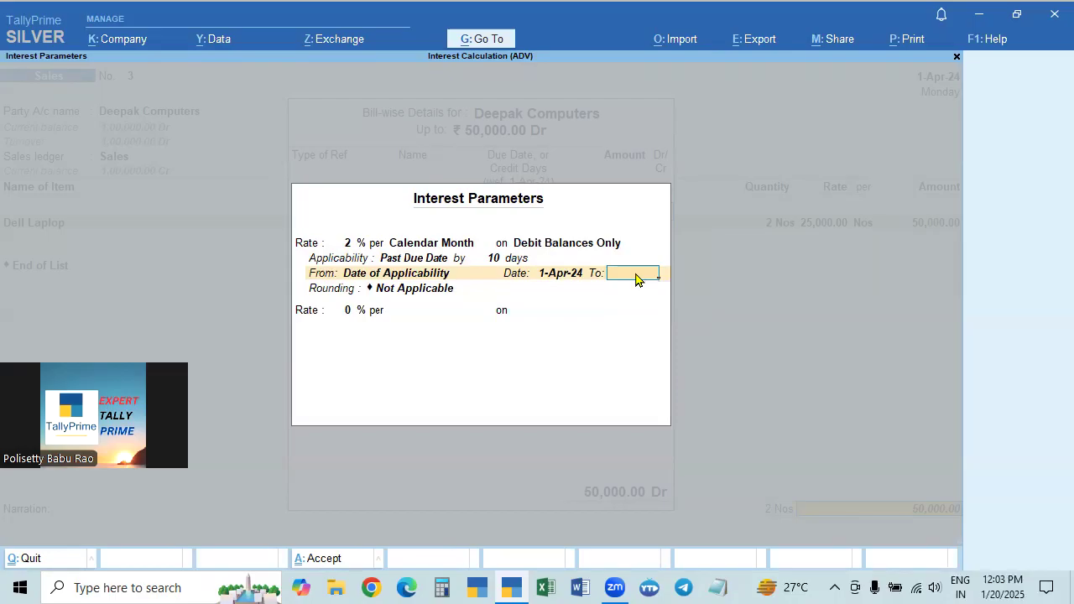
key(Return)
key(Down)
key(Down)
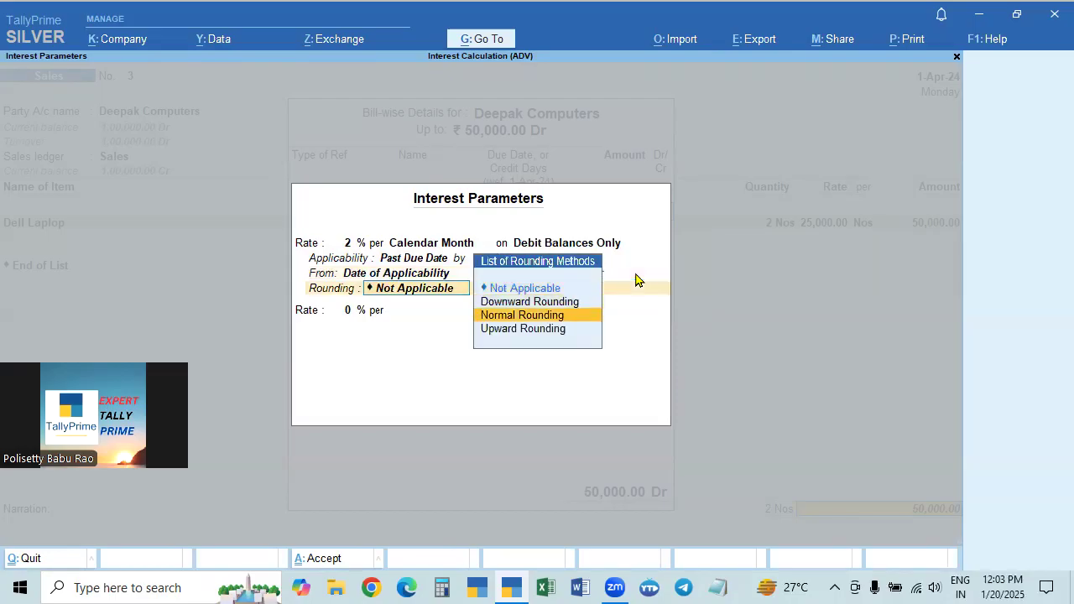
key(Return)
text(1)
key(Return)
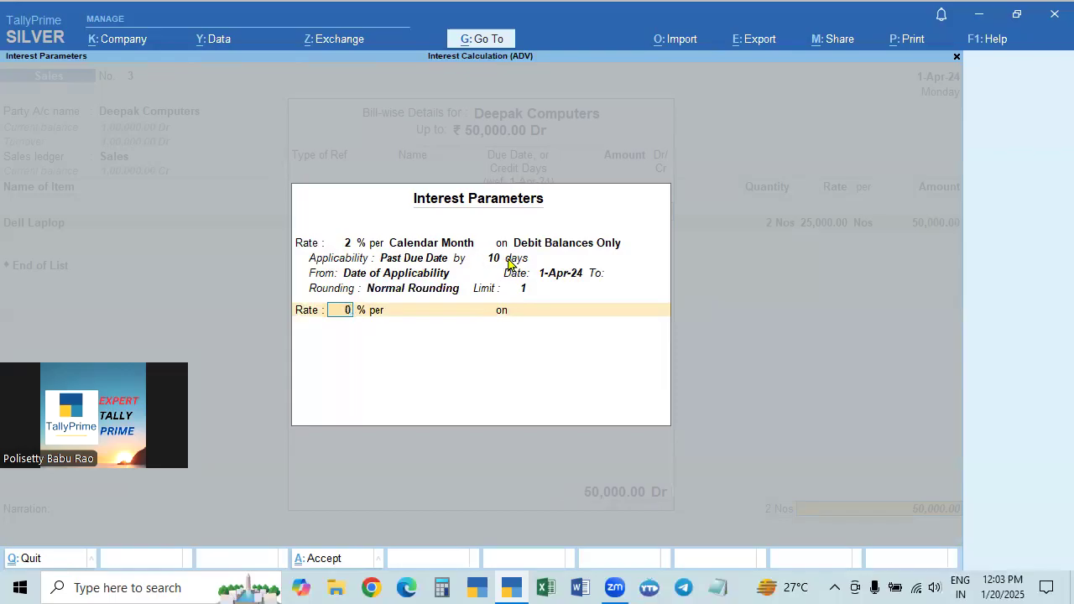
Step: Set the interest end date to 25-Apr-24, keep the rounding settings, and accept the interest parameters and bill details
click(550, 278)
key(Return)
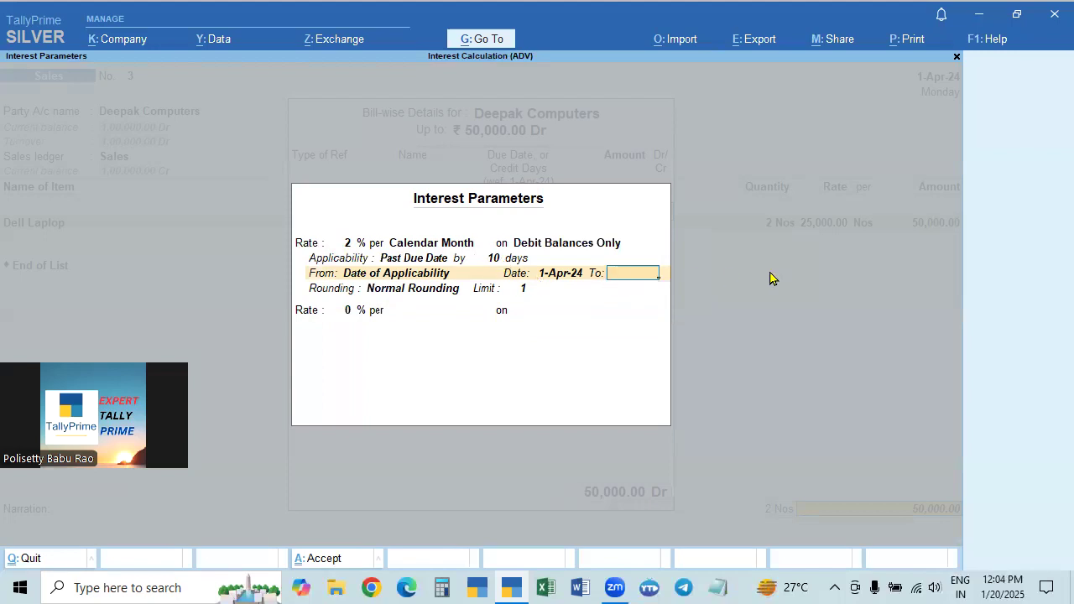
text(25.)
text(4)
key(Return)
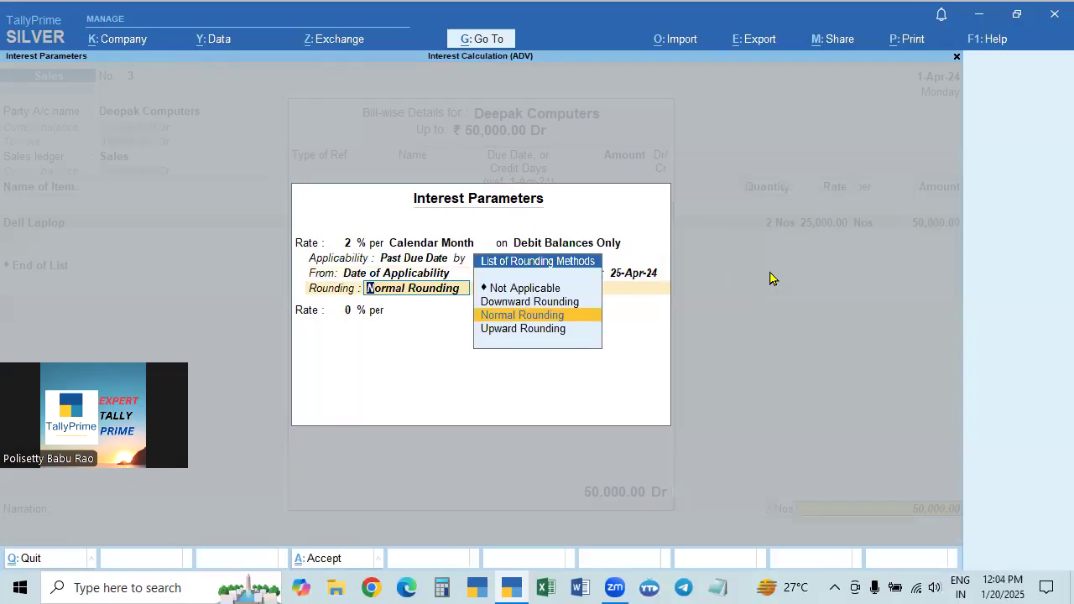
key(Return)
key(Return)
key(Return)
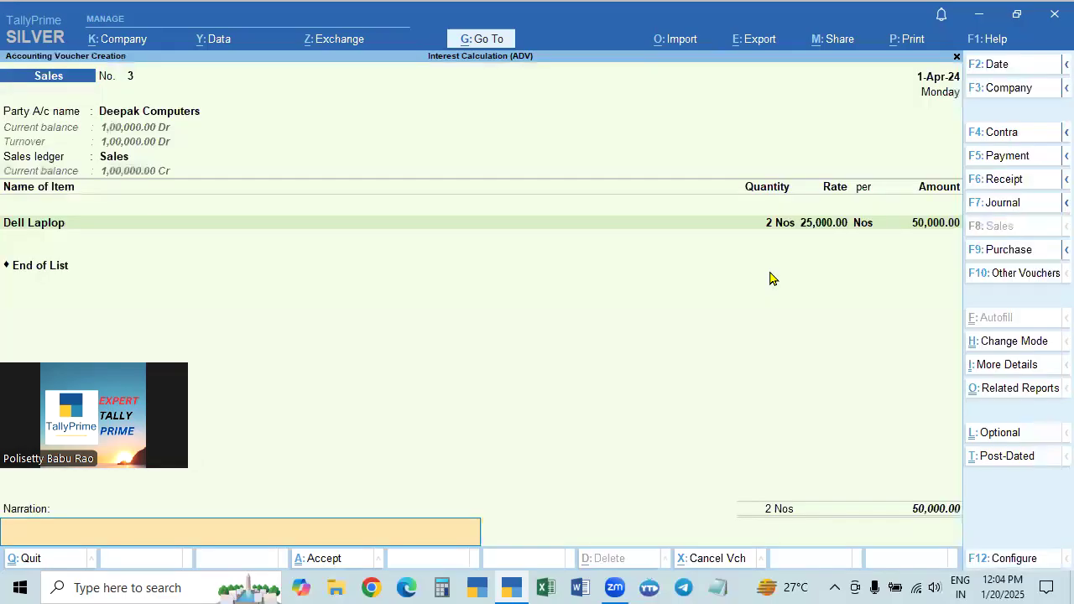
Step: Save sales voucher 3 and show the detailed interest calculation for bill 3 in the Deepak Computers interest report
key(Return)
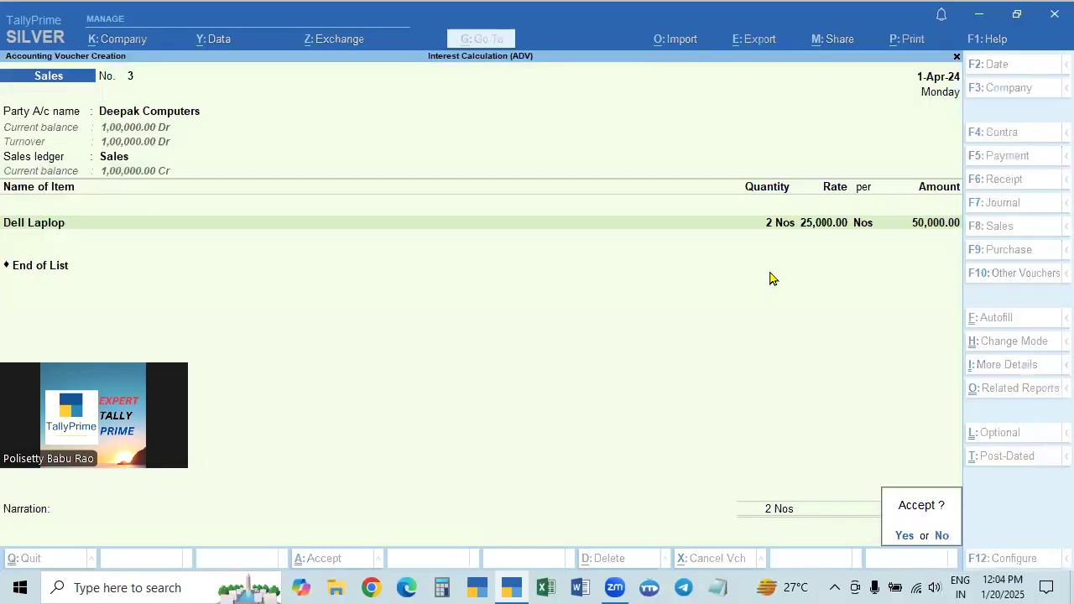
key(Return)
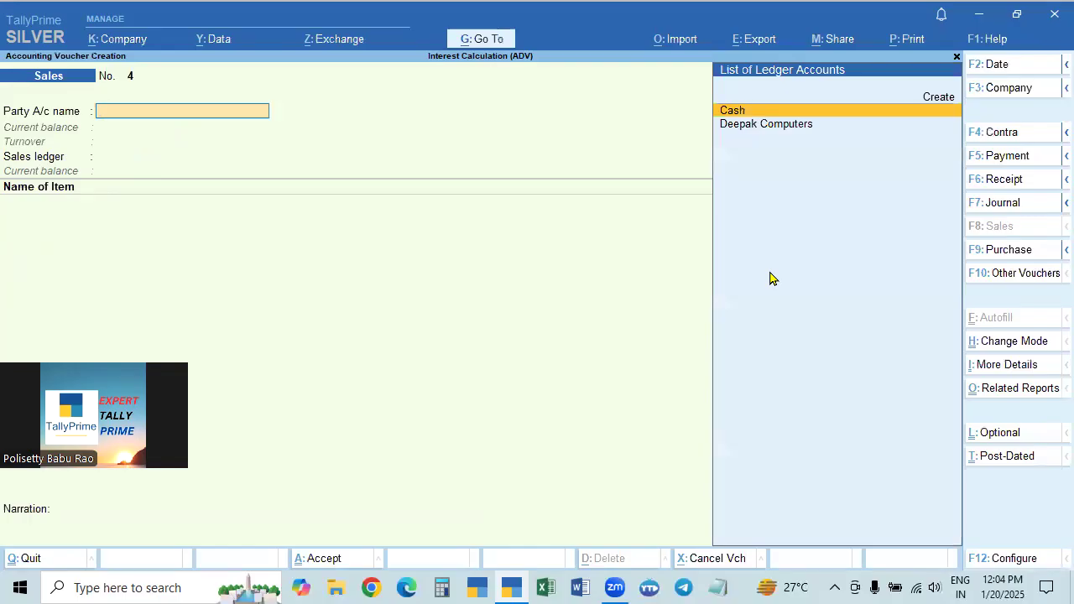
key(Escape)
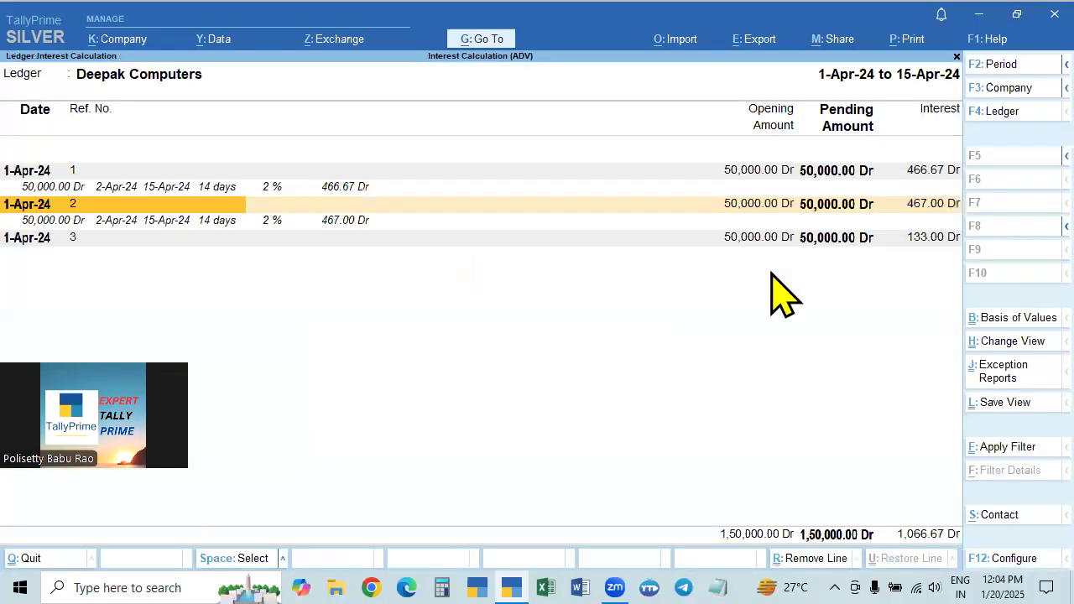
click(106, 238)
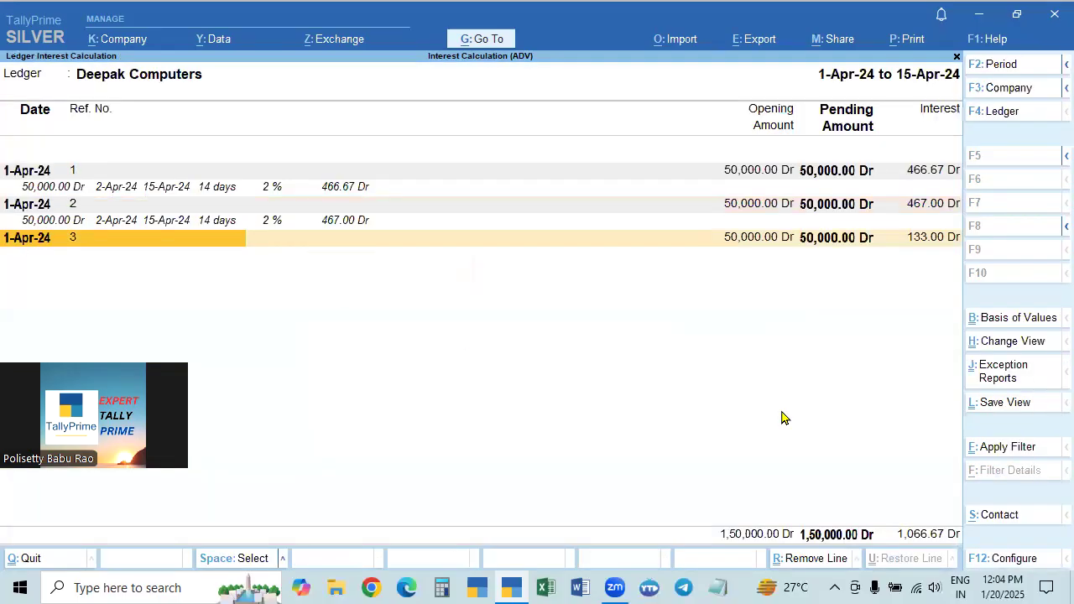
key(alt+F5)
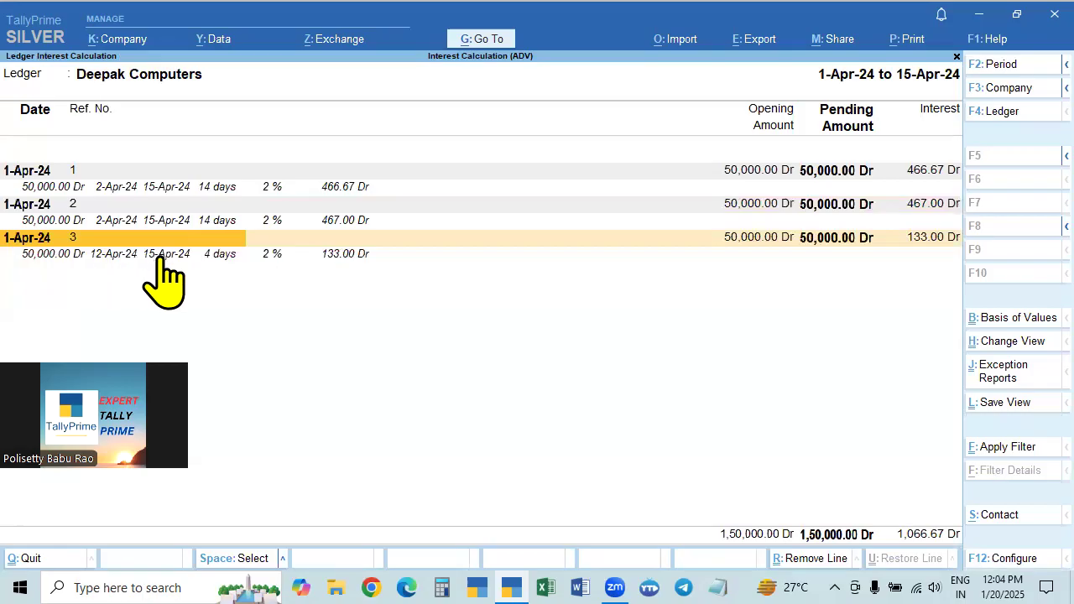
Step: Set the interest report period from 1-Apr-24 to 1-May-24 and select bill 3's interest calculation line
key(F2)
text(1.)
text(4)
key(Return)
text(1.5)
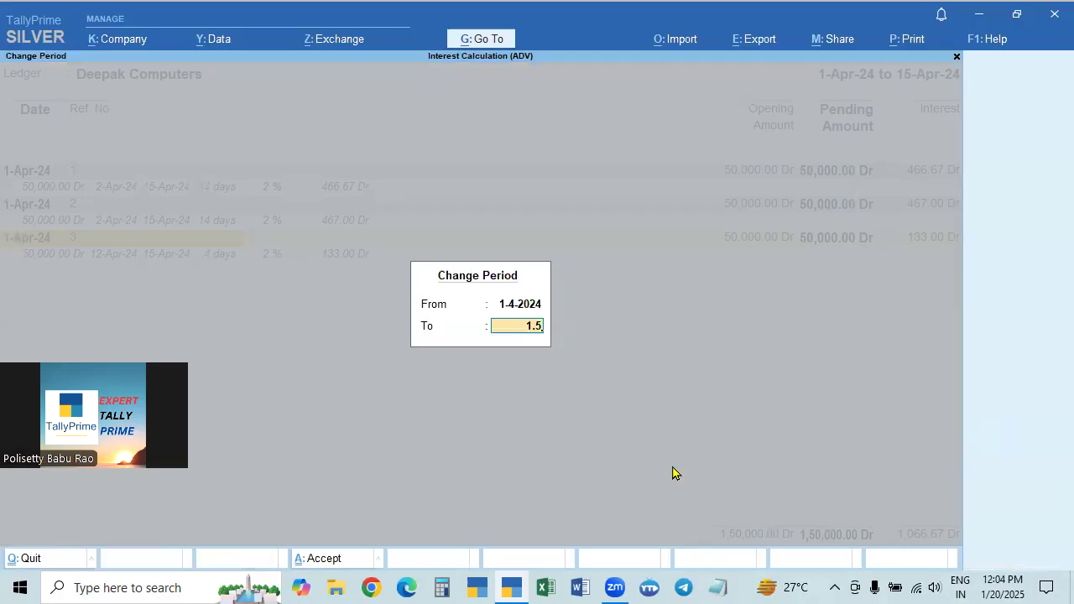
key(Return)
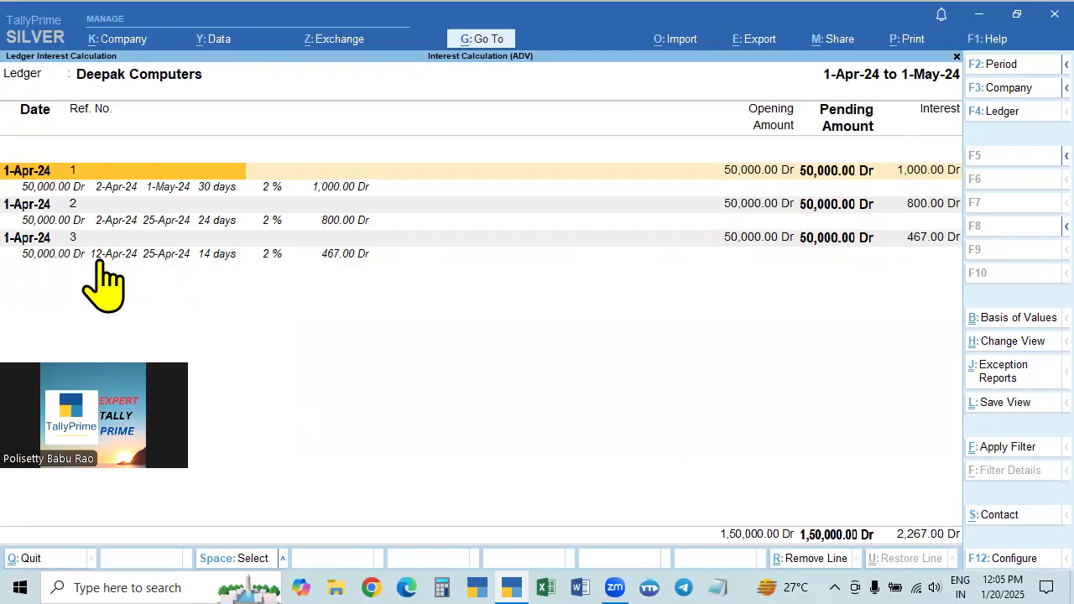
click(171, 256)
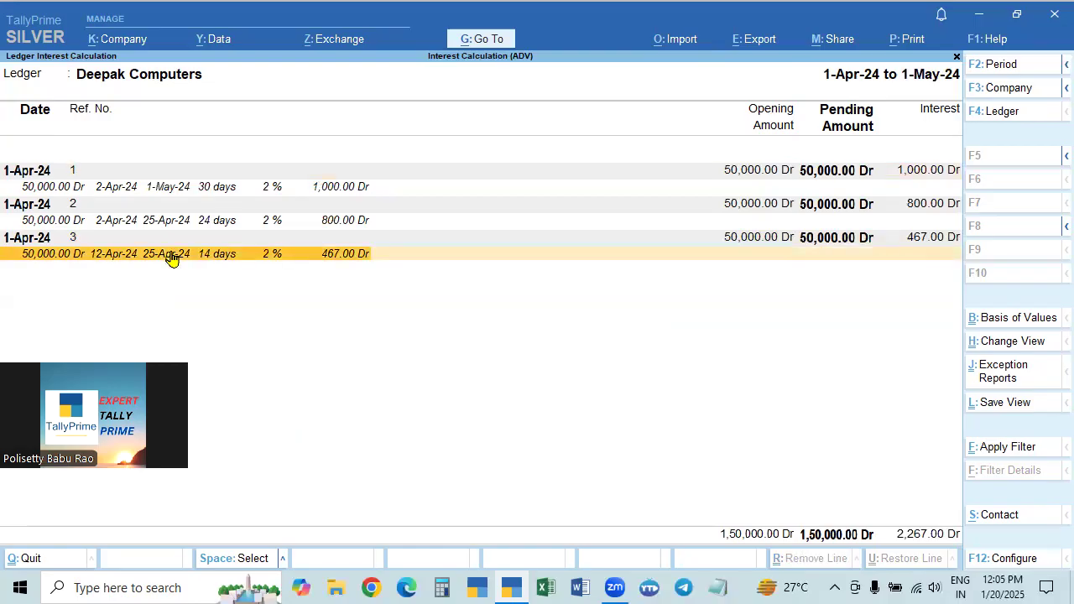
key(F2)
key(BackSpace)
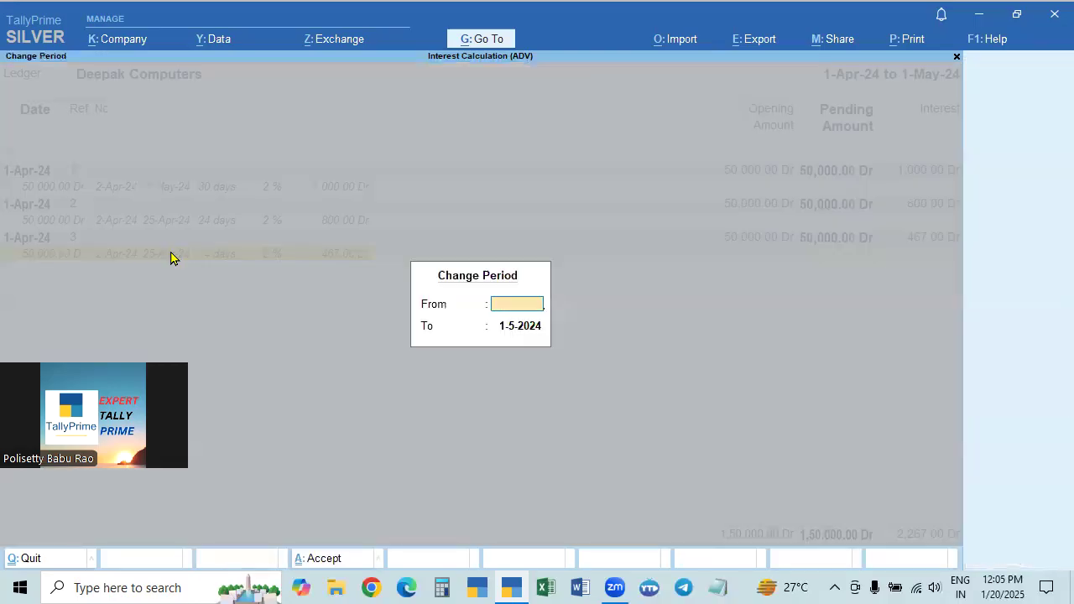
key(Escape)
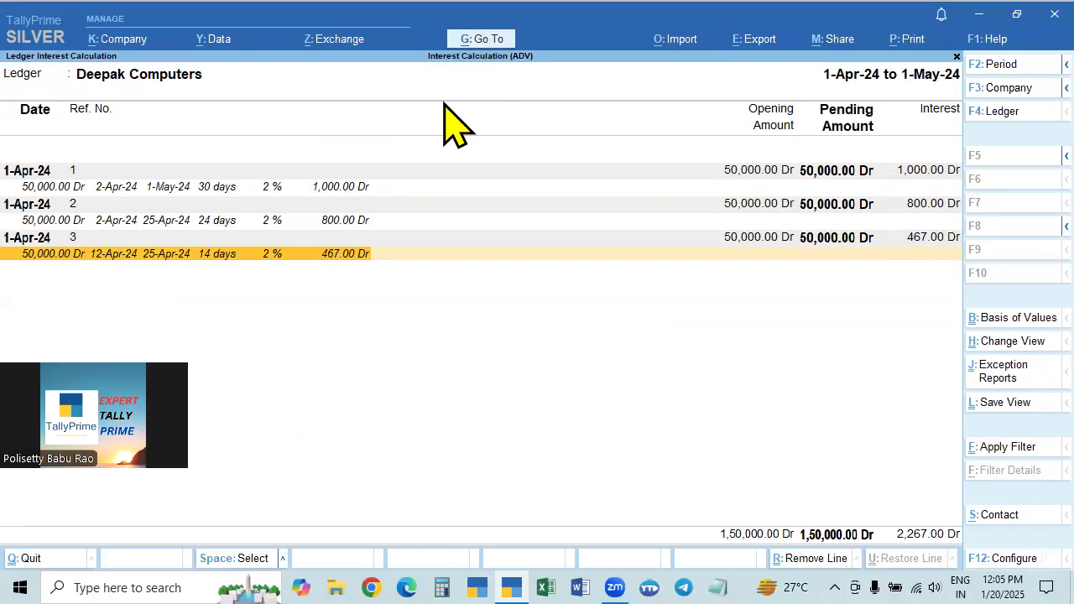
Step: Drill down to the Deepak Computers ledger vouchers and open sales voucher 3 for alteration
key(Return)
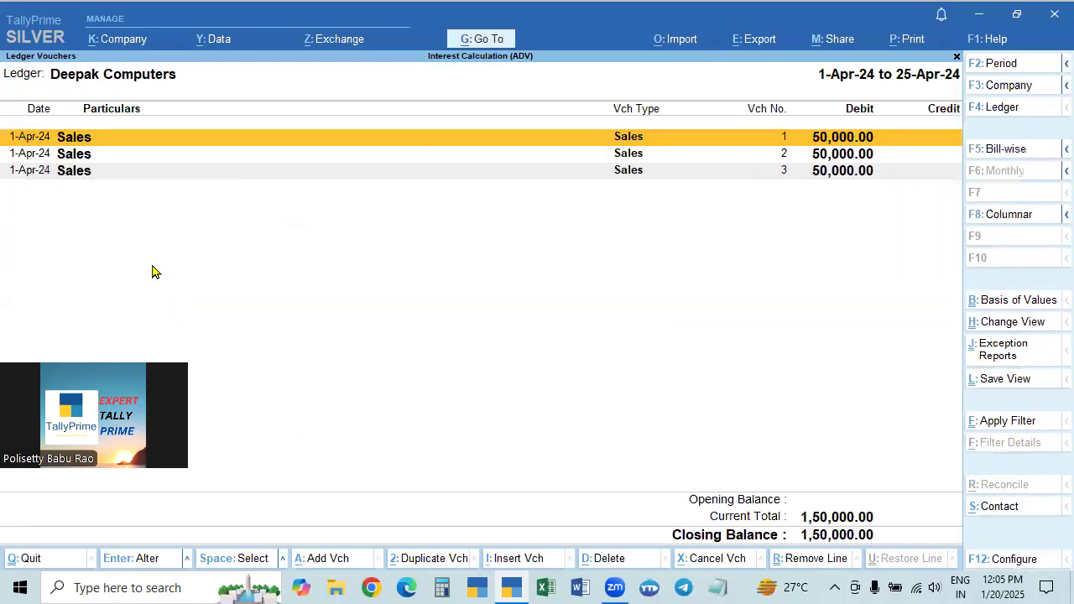
key(Down)
key(Down)
key(Return)
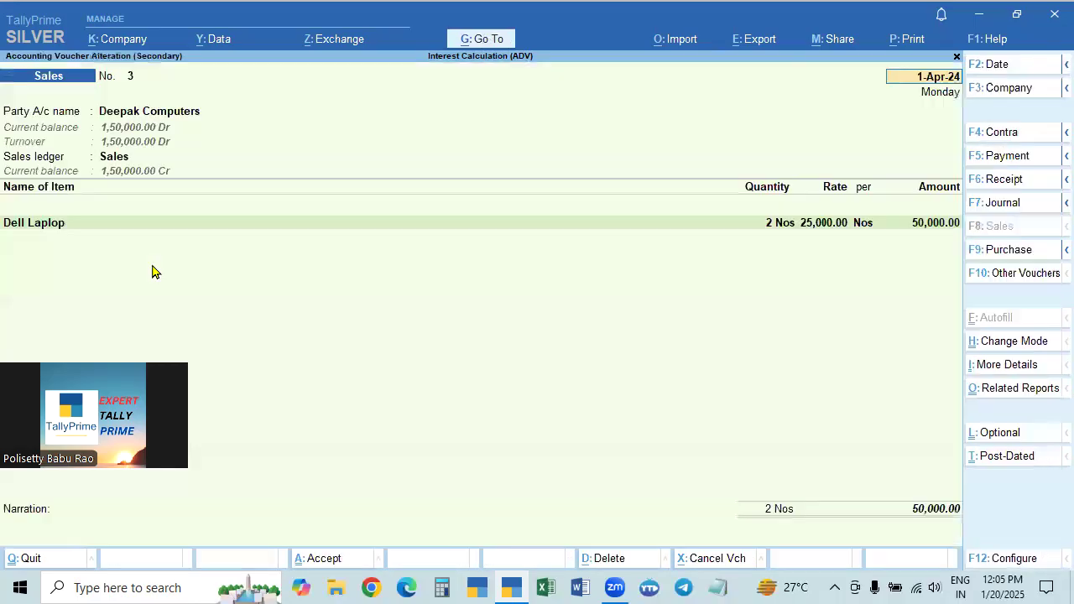
Step: Keep the New Ref 3 bill allocation of 50,000 Dr and go through its interest parameters to the applicability days
click(920, 515)
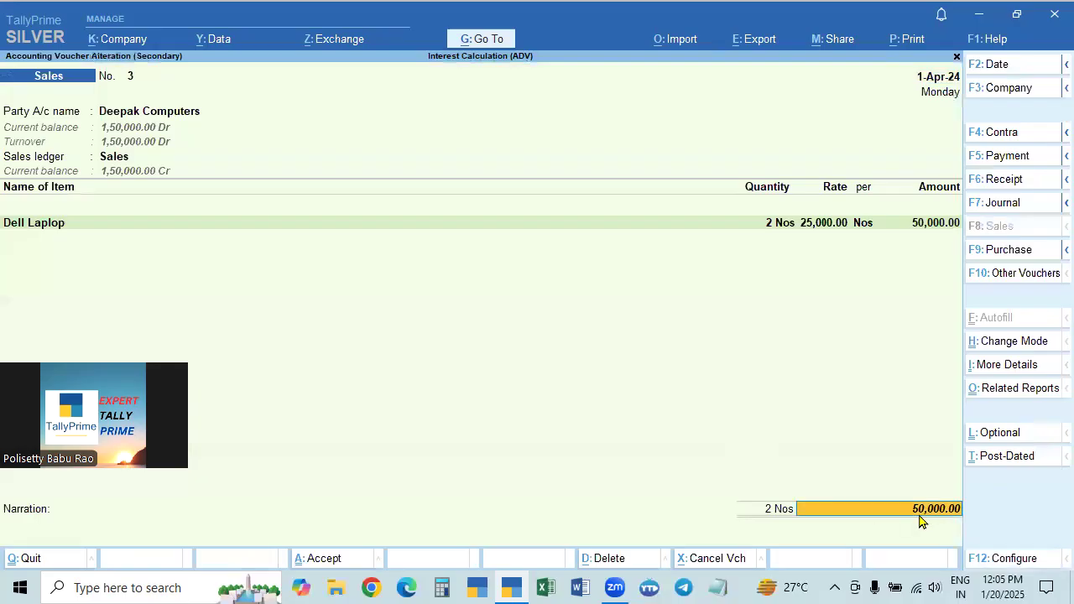
key(Return)
key(Return)
key(Return)
key(Return)
key(Return)
key(Return)
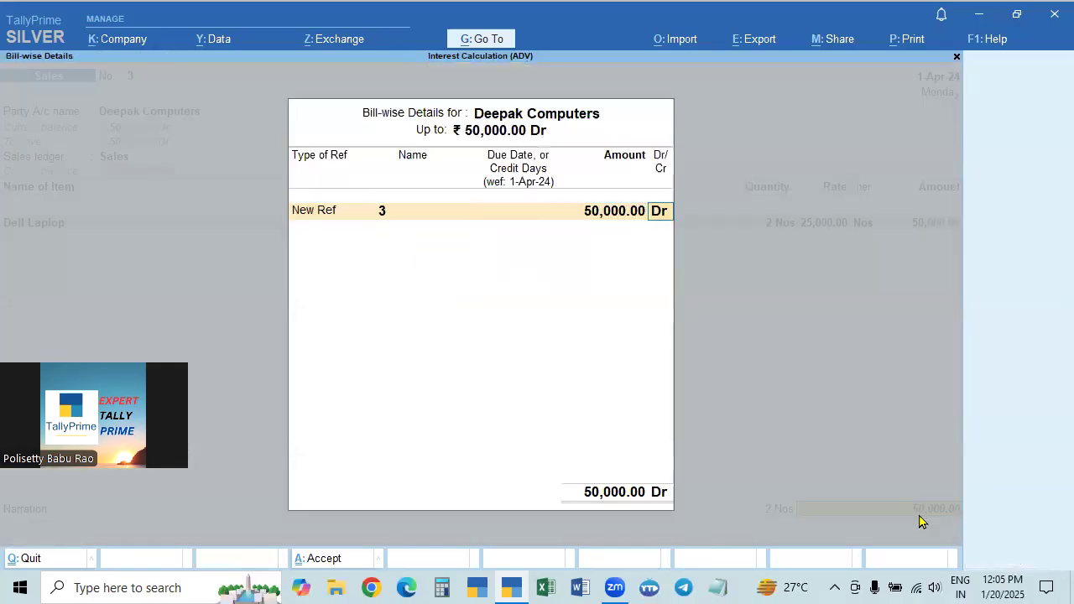
key(Return)
key(Return)
key(Return)
key(Return)
key(Return)
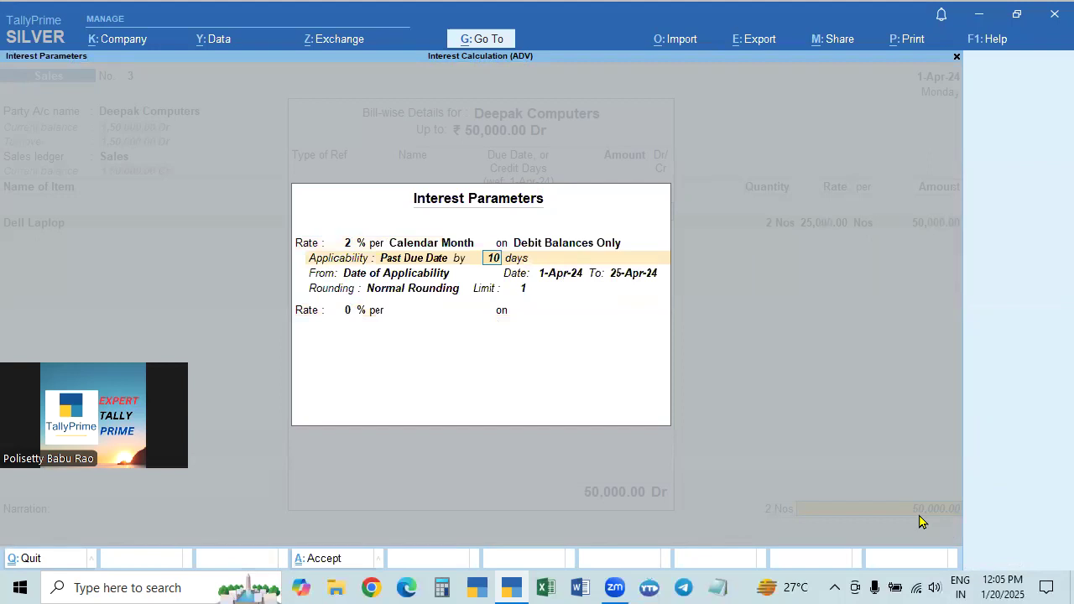
Step: Clear the interest end date, keep Normal Rounding, save the voucher and return to the interest report
key(Return)
key(space)
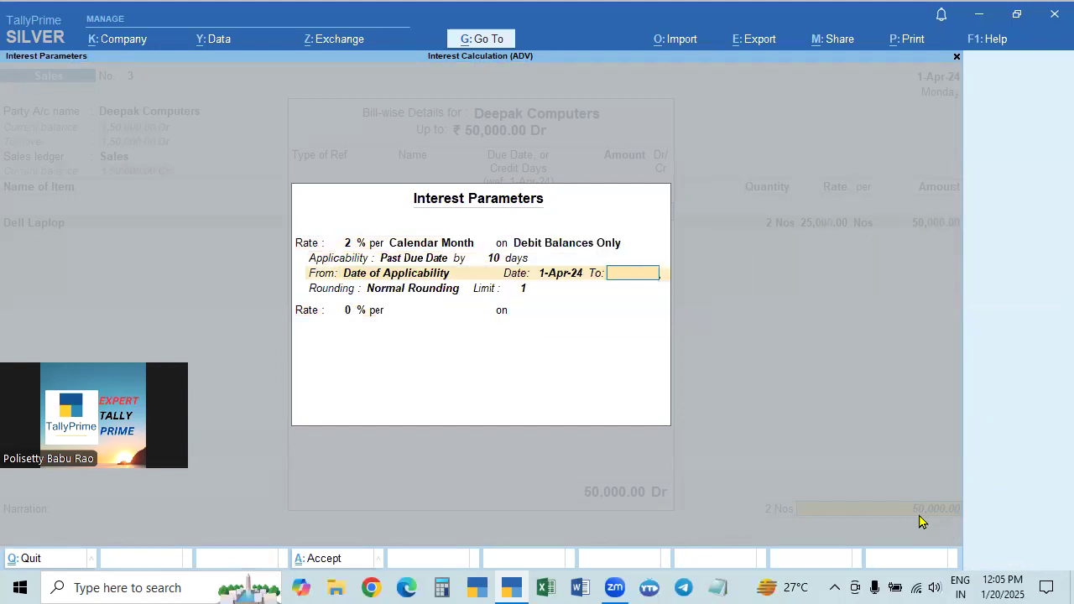
key(Return)
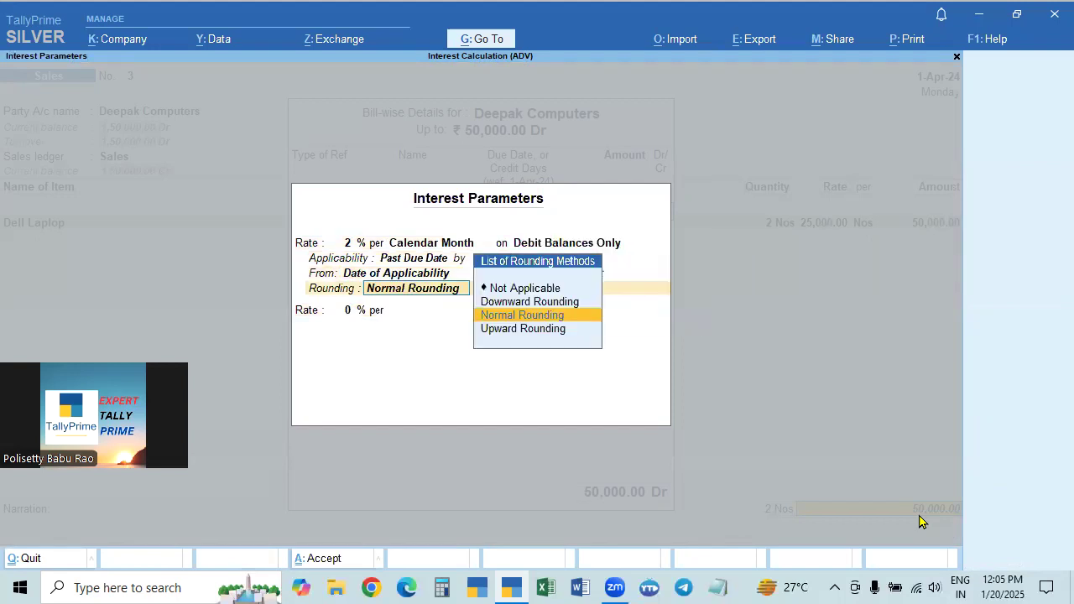
key(Return)
key(ctrl+a)
key(ctrl+a)
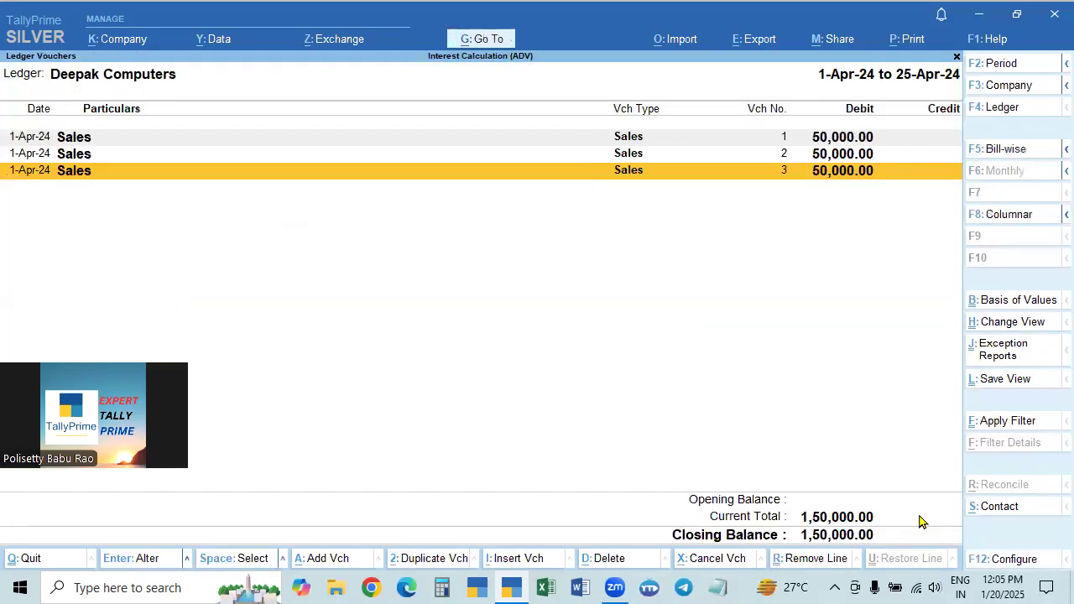
key(Escape)
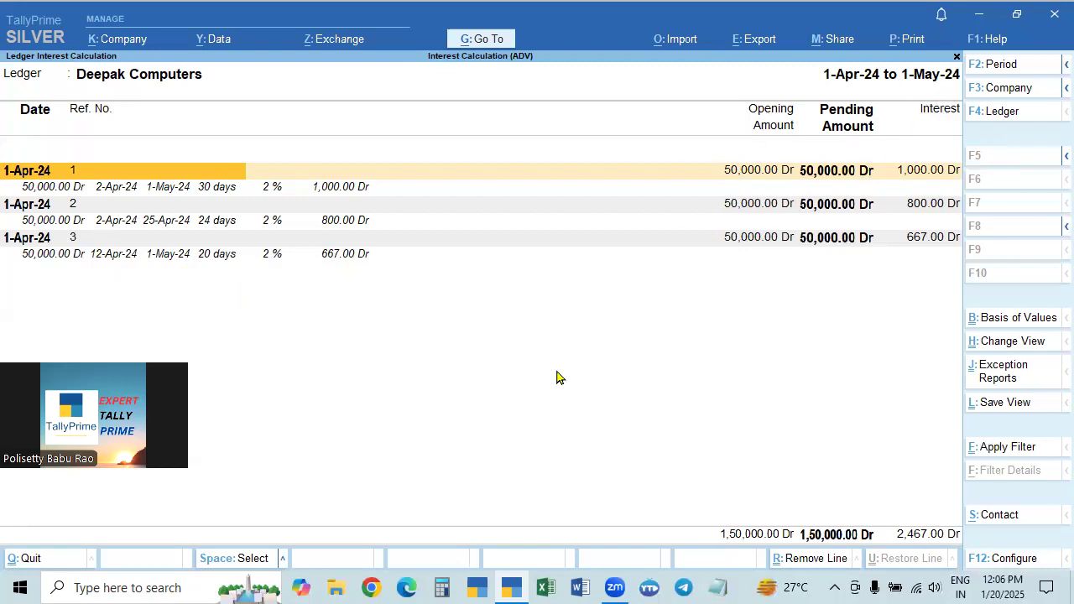
Step: Set the interest report period from 1-Apr-24 to 1-Jun-24
key(F2)
text(1-4-2024)
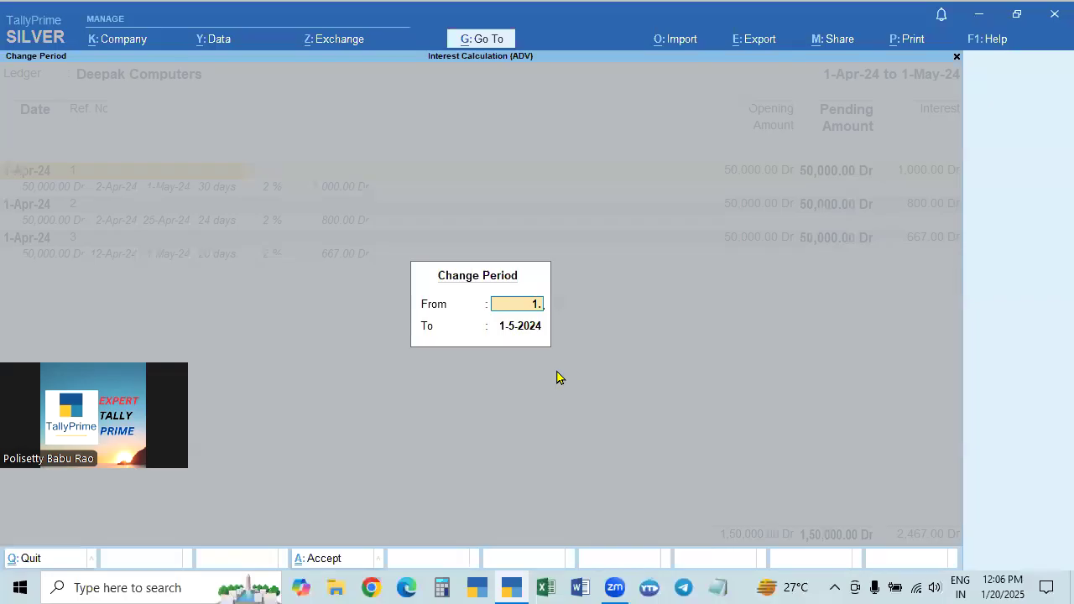
key(Return)
text(1.6)
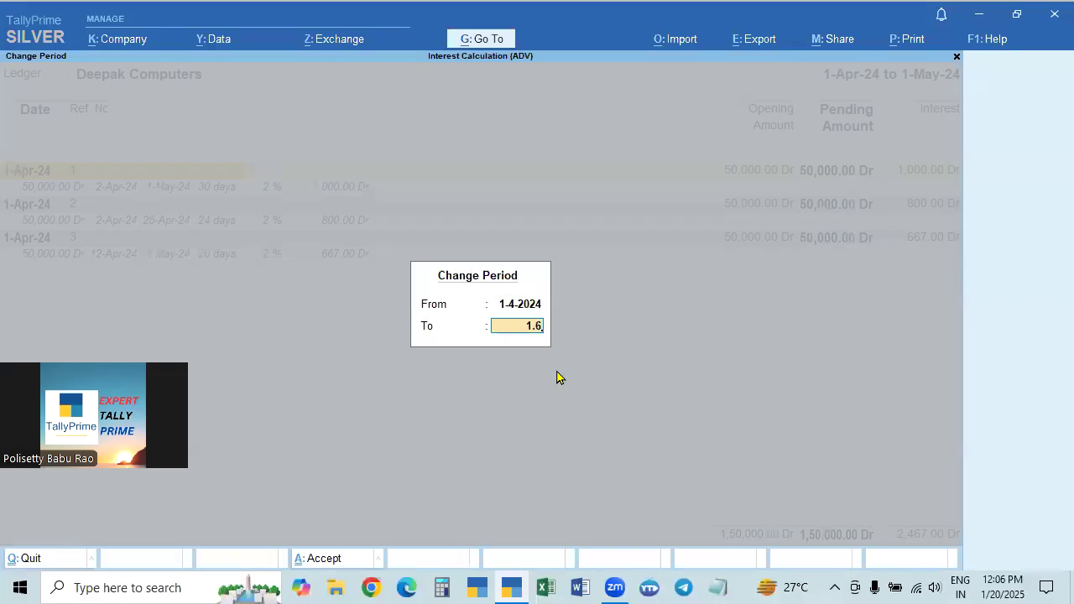
key(Return)
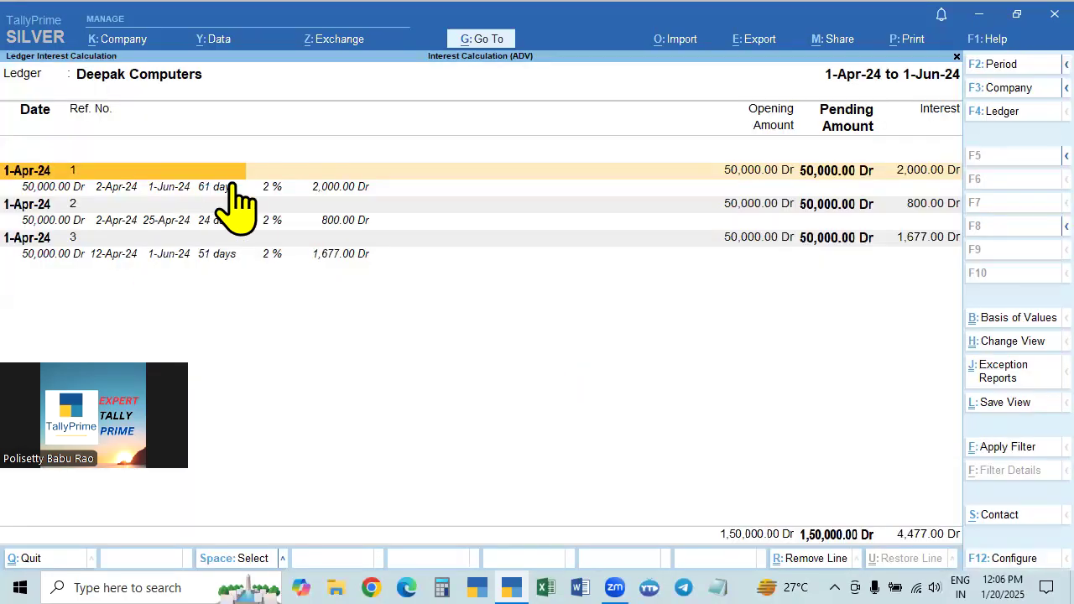
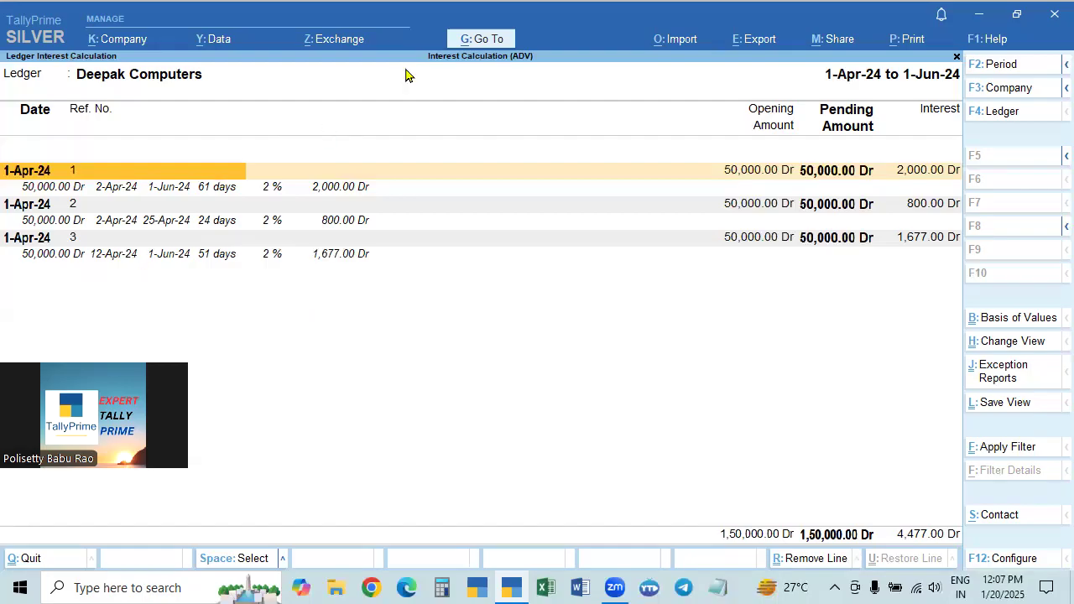
click(482, 39)
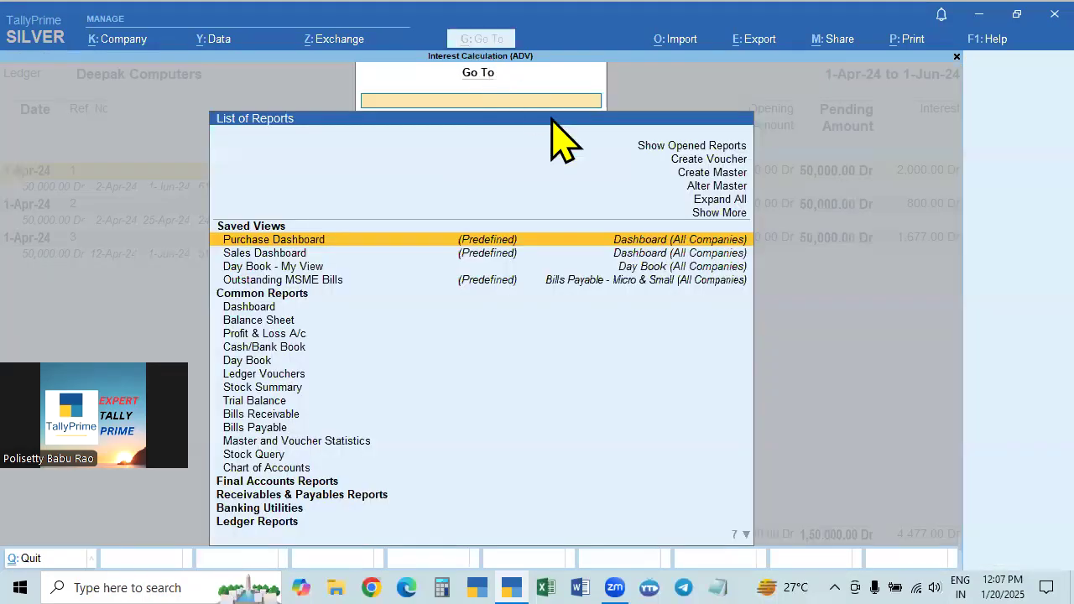
click(718, 185)
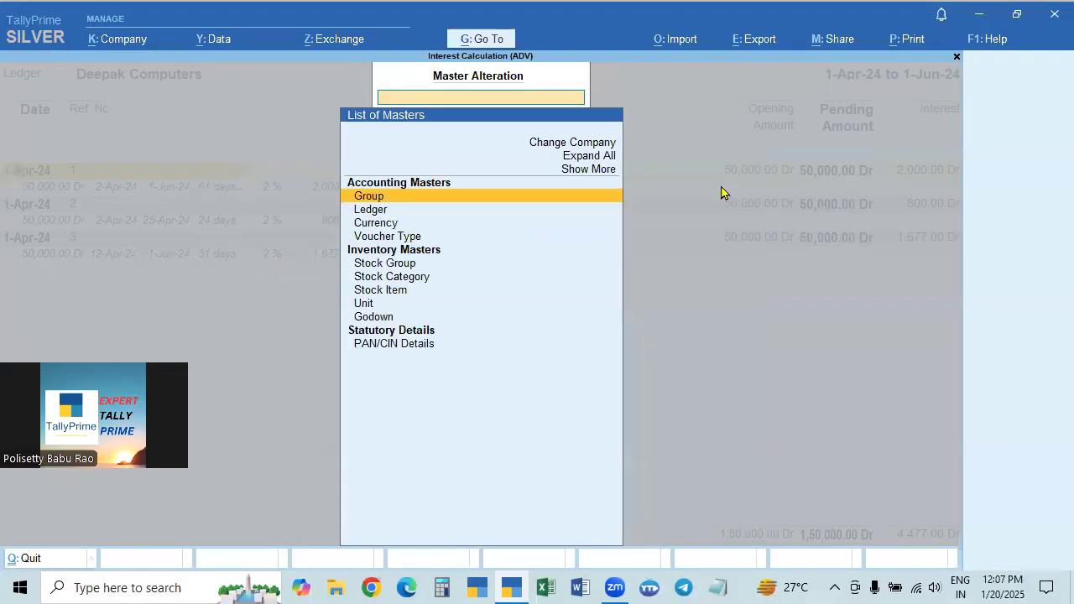
key(Down)
key(Return)
key(Down)
key(Down)
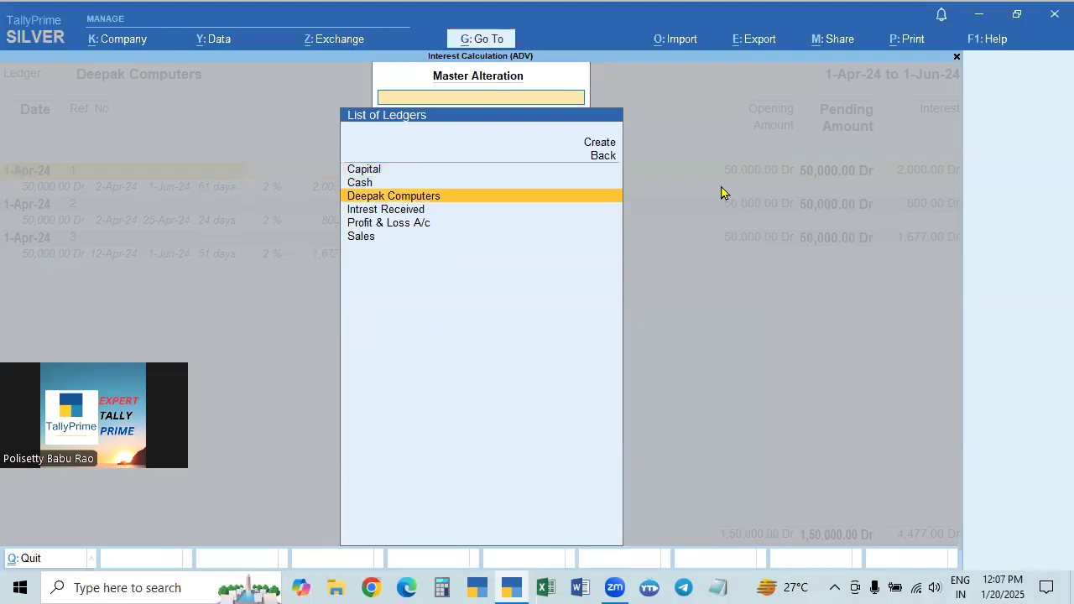
key(Down)
key(Up)
key(Return)
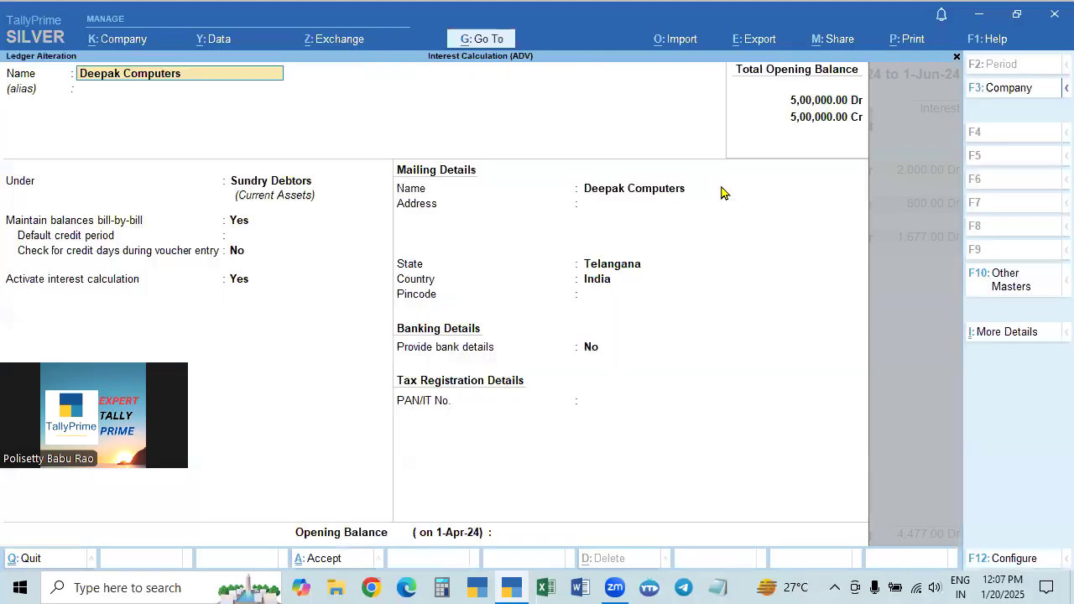
click(236, 283)
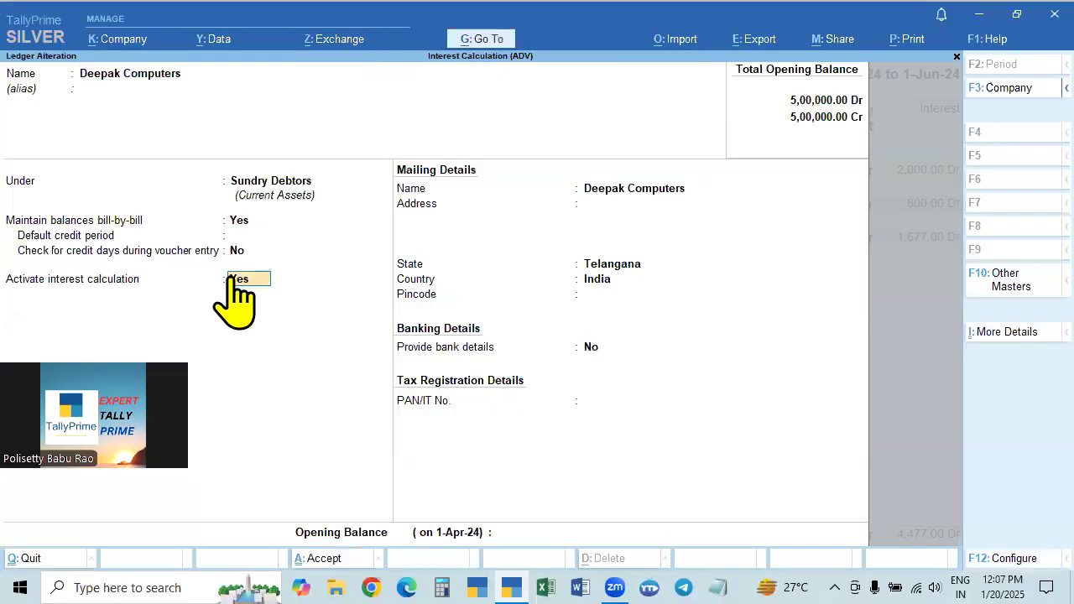
key(Escape)
key(Escape)
key(Escape)
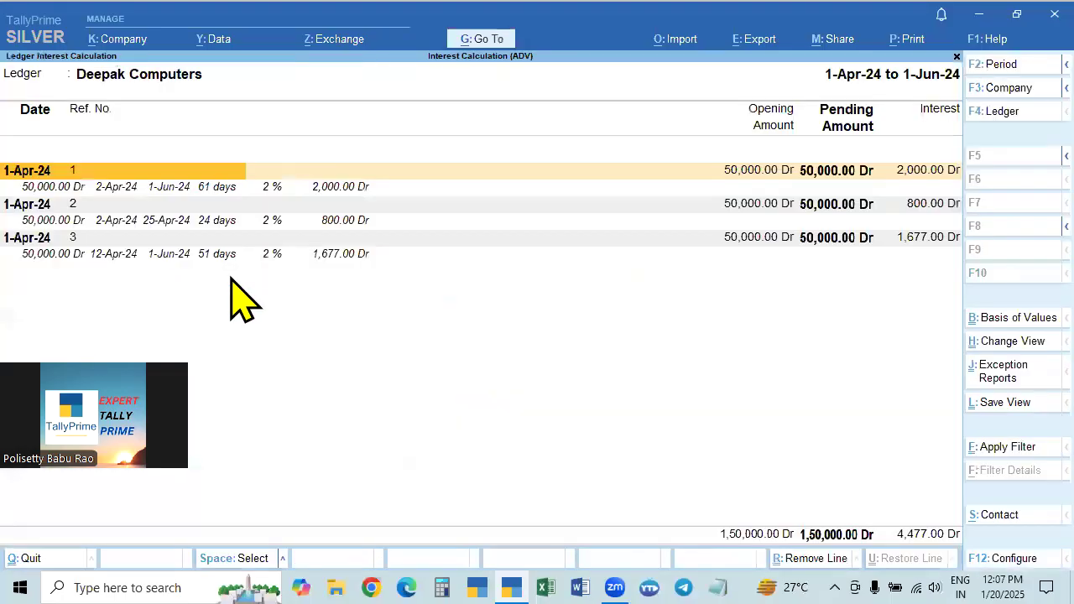
Step: Open sales voucher 3 again from the interest report and bring up the interest parameters of its bill
double_click(190, 263)
key(Down)
key(Down)
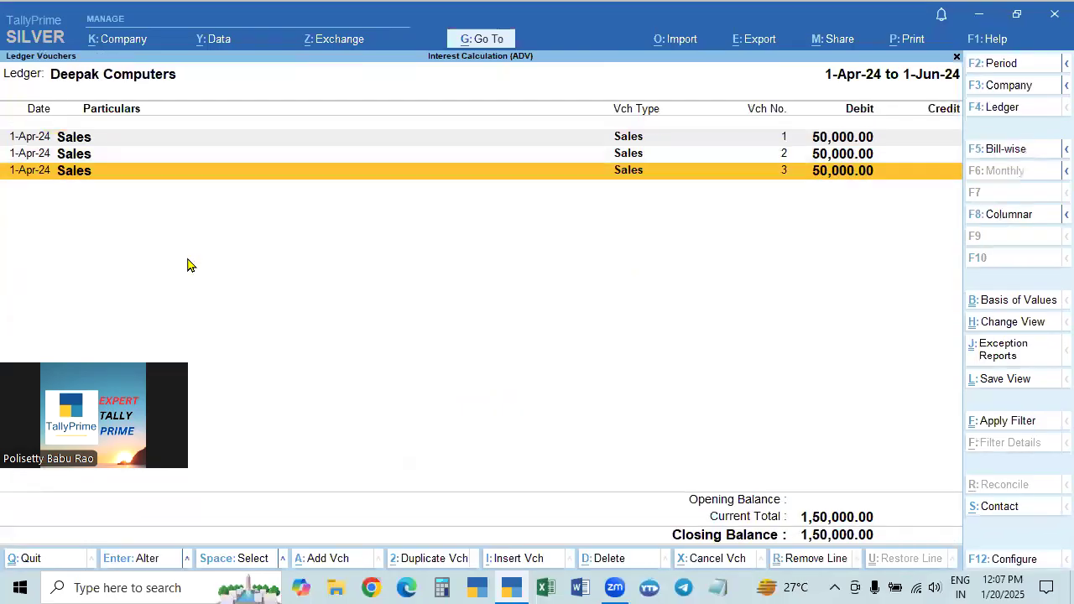
key(Return)
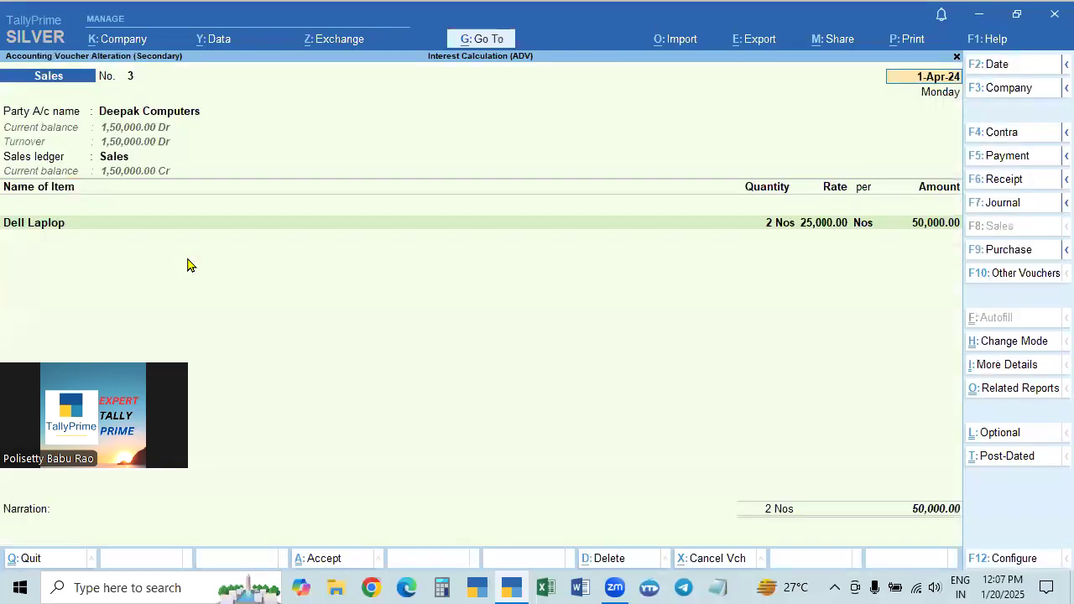
click(940, 515)
key(Return)
key(Return)
key(Return)
key(Return)
key(Return)
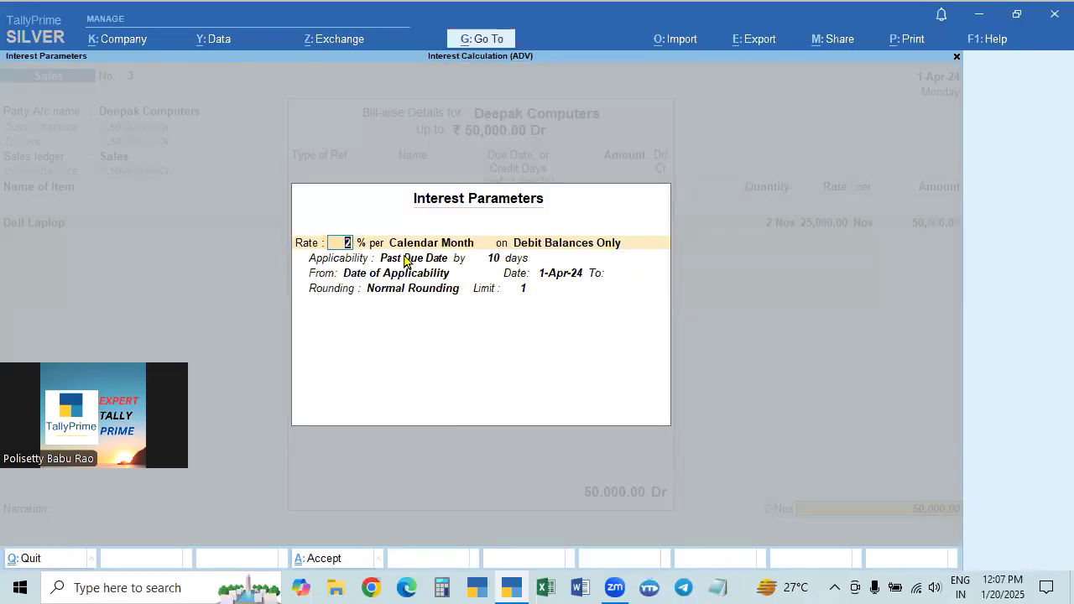
Step: Set the bill's interest applicability to 5 days past the due date and accept the remaining interest parameters
click(499, 260)
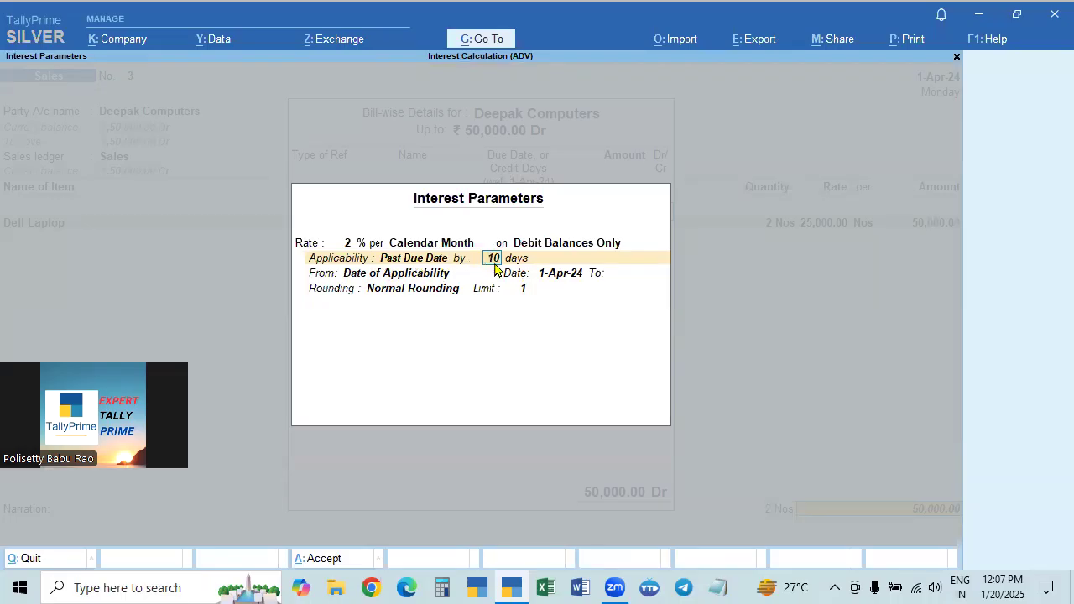
text(5)
key(Return)
key(Return)
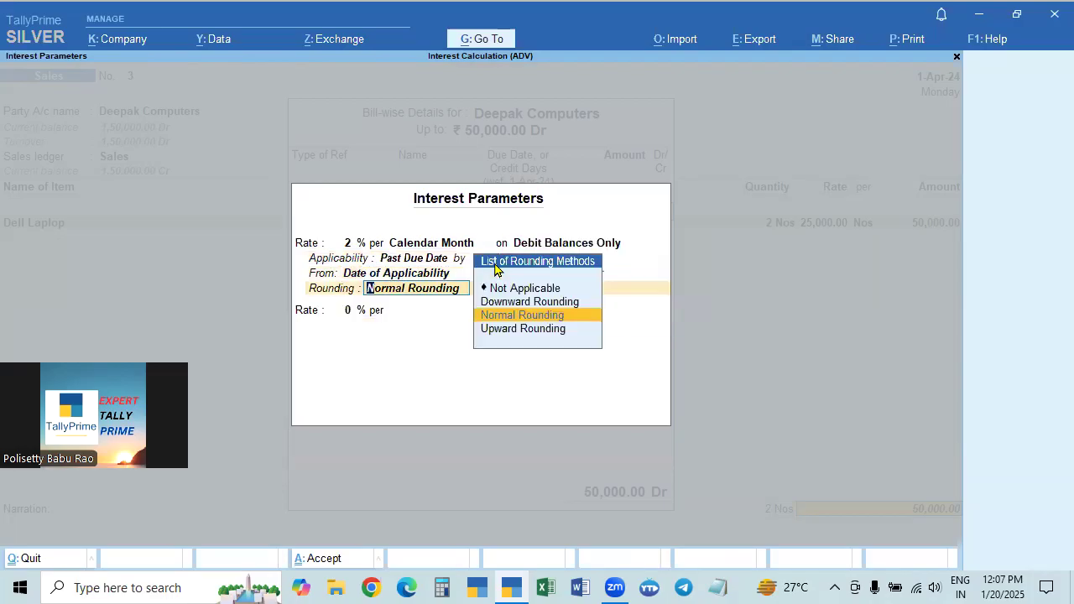
key(BackSpace)
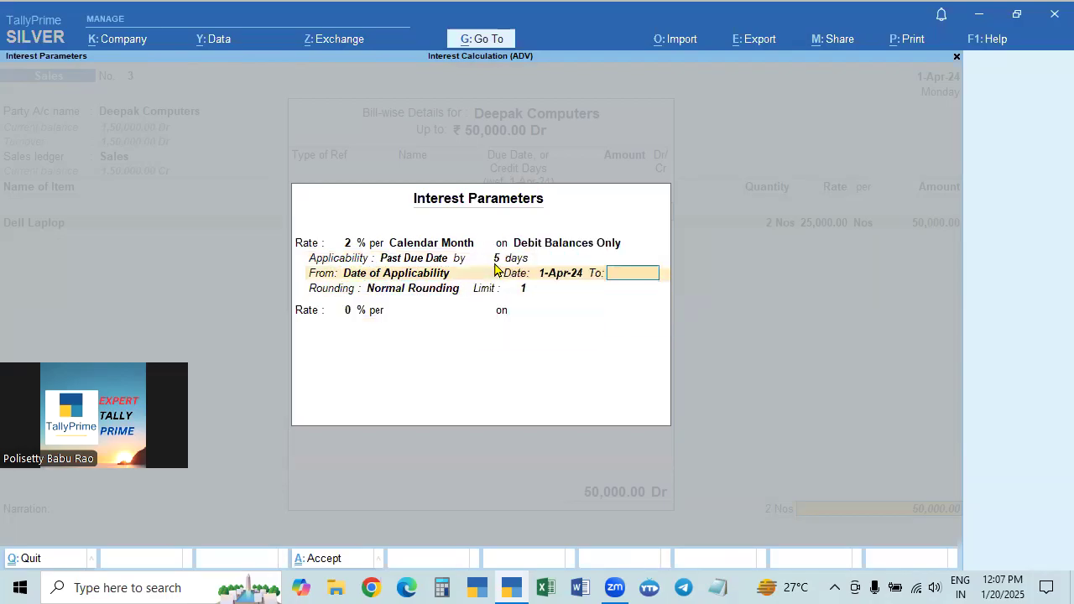
key(Return)
key(Return)
key(Return)
key(Return)
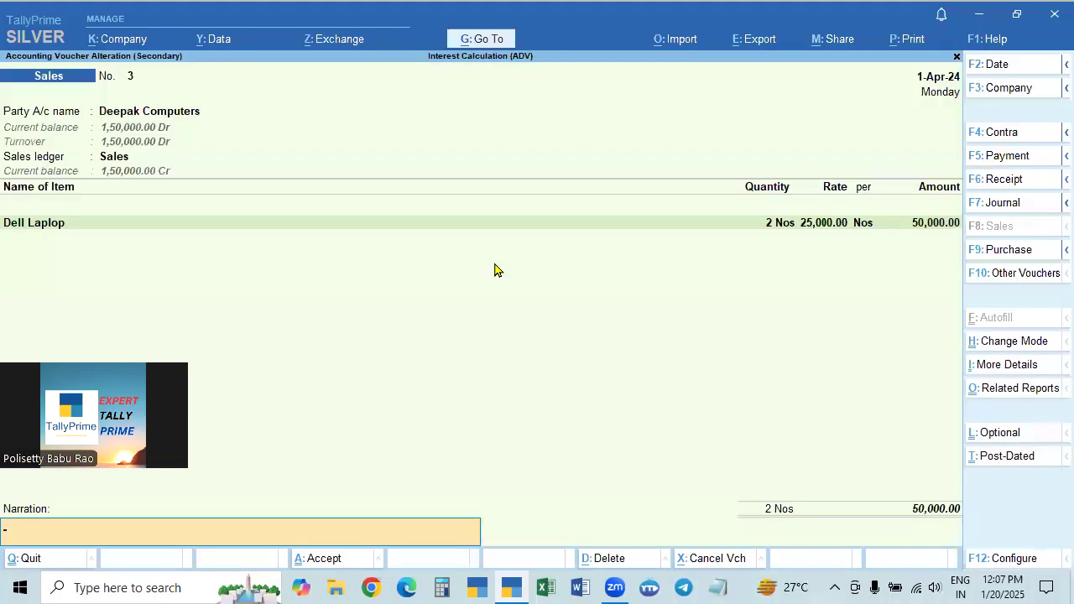
Step: Save sales voucher 3 and return to the ledger interest report
key(Return)
key(Return)
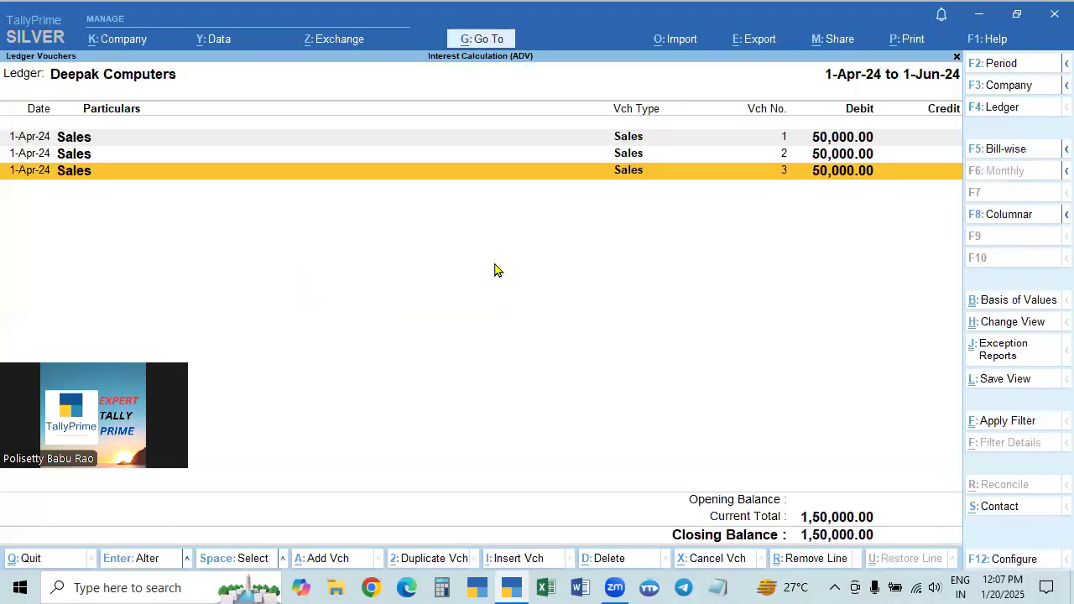
key(Escape)
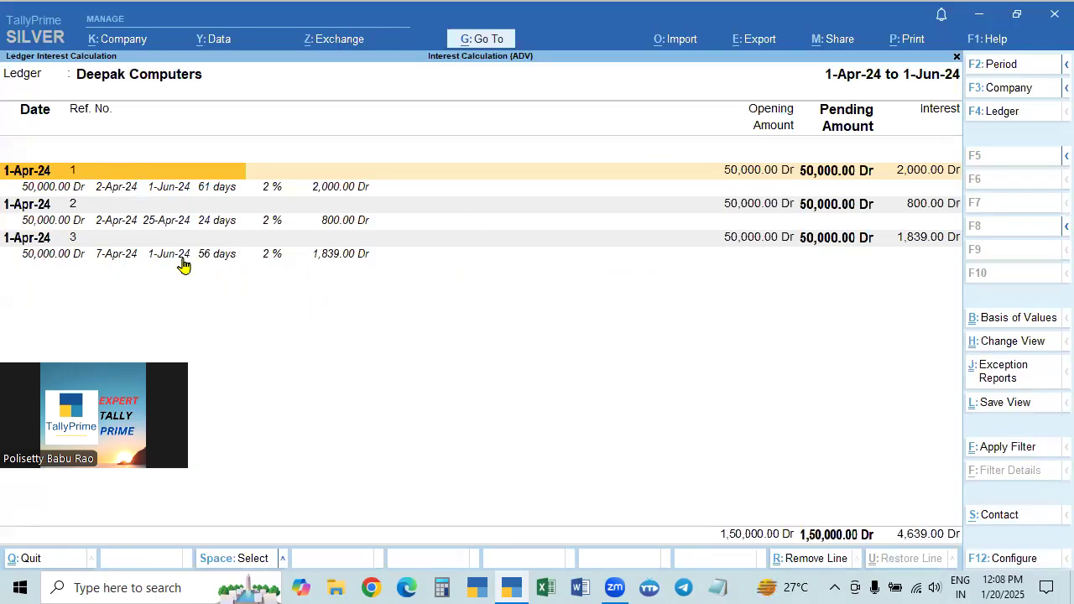
Step: Create a new sales voucher for Deepak Computers, accepting the party details and the Sales ledger
click(486, 39)
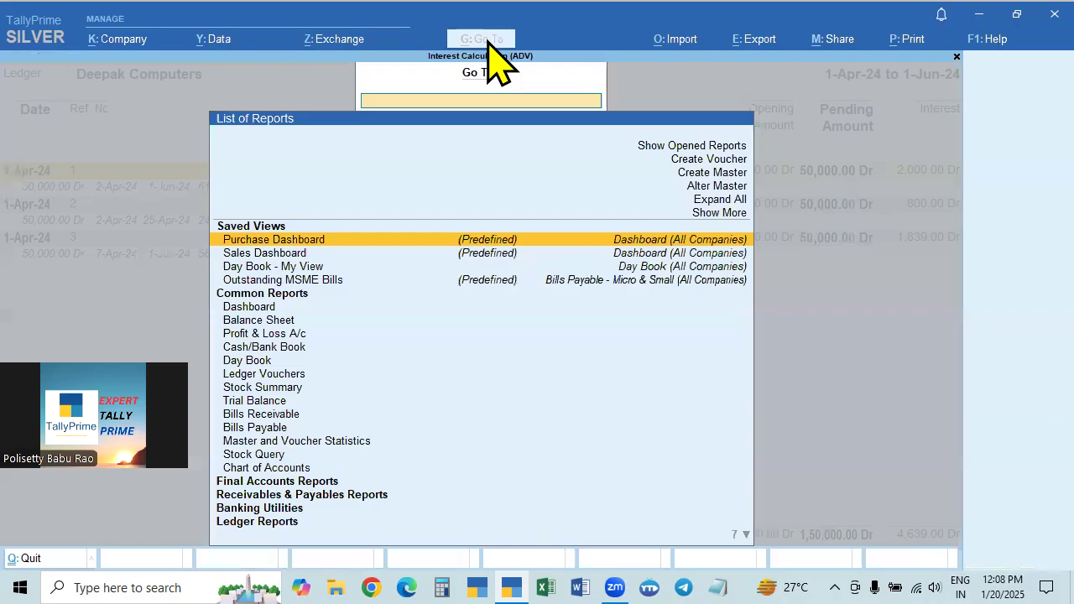
click(722, 161)
key(Down)
key(Return)
key(ctrl+a)
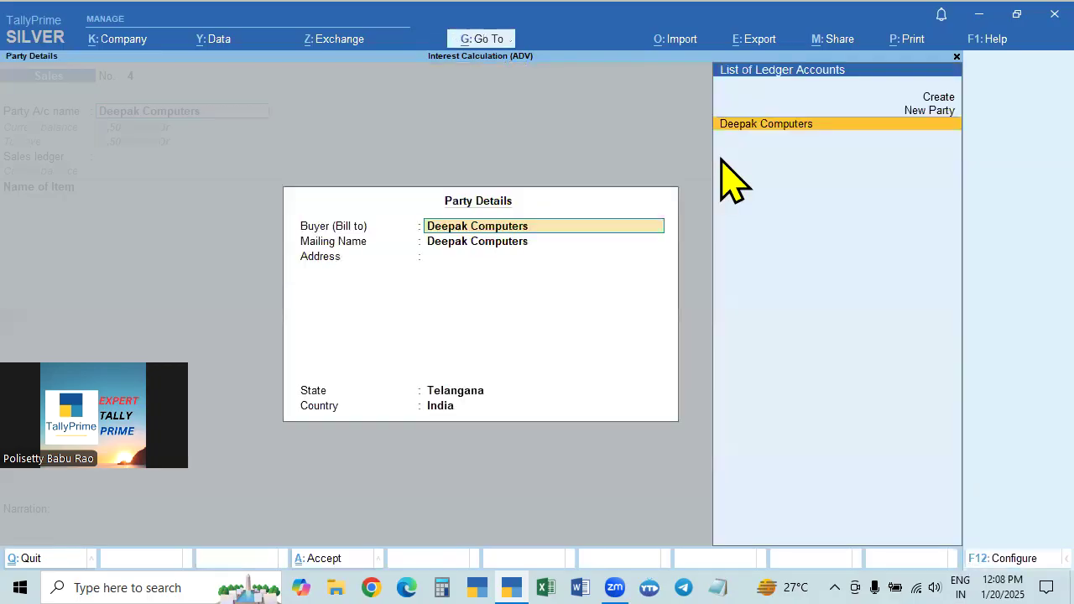
key(ctrl+a)
key(Return)
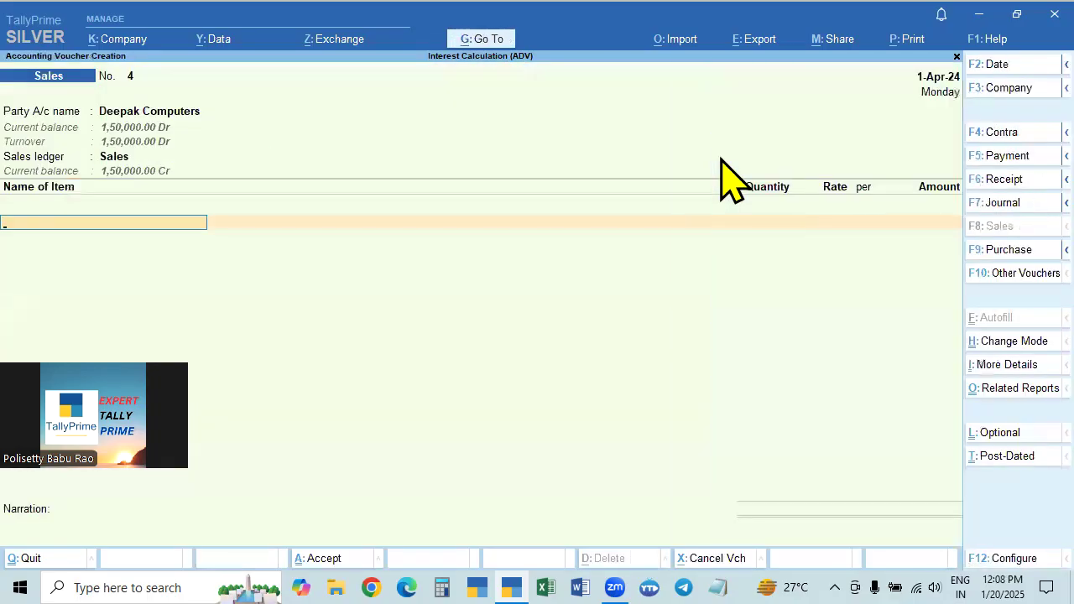
Step: Add 2 Nos of HP Computers at a rate of 25,000 and finish the item list
key(Down)
key(Down)
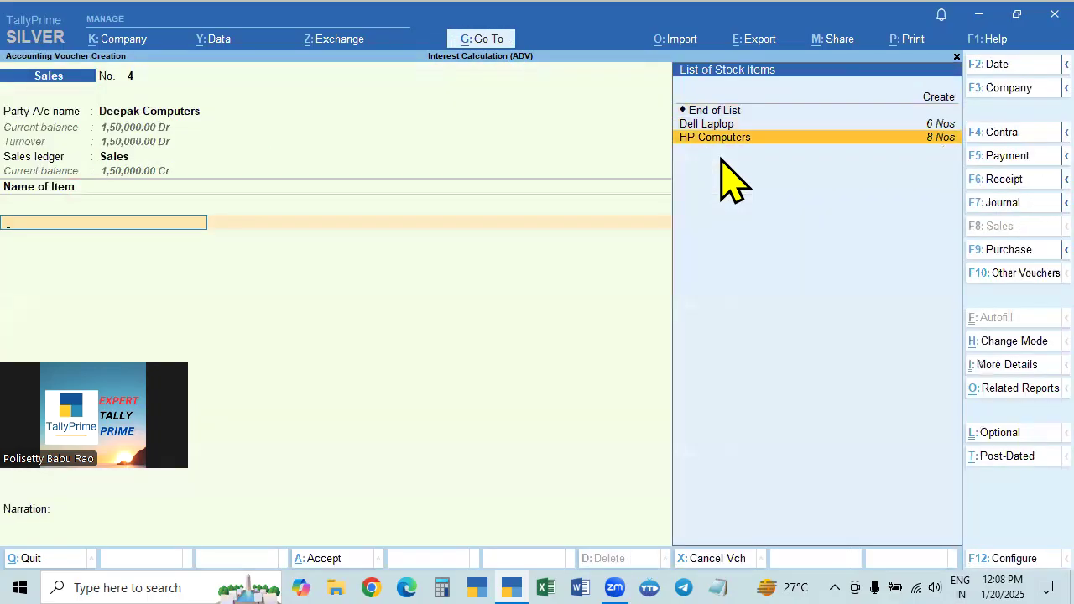
key(Return)
text(2)
key(Return)
key(Return)
key(Return)
key(Return)
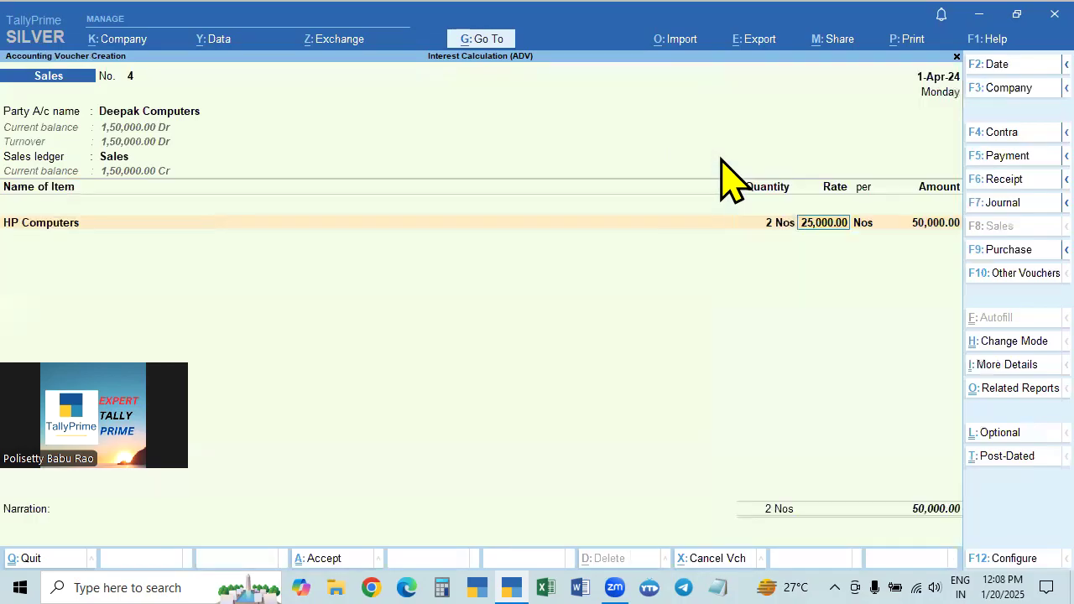
key(Return)
key(Return)
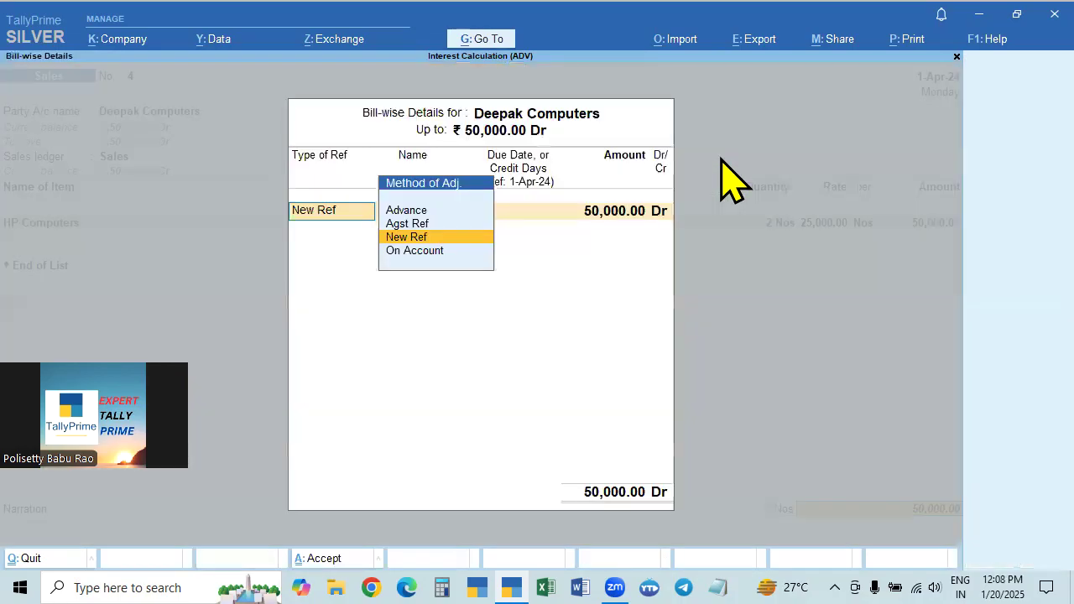
Step: Allocate the 50,000 Dr to New Ref 4 without a due date, keeping 2% interest per Calendar Month with Always applicability
key(Return)
key(Return)
key(Return)
key(Return)
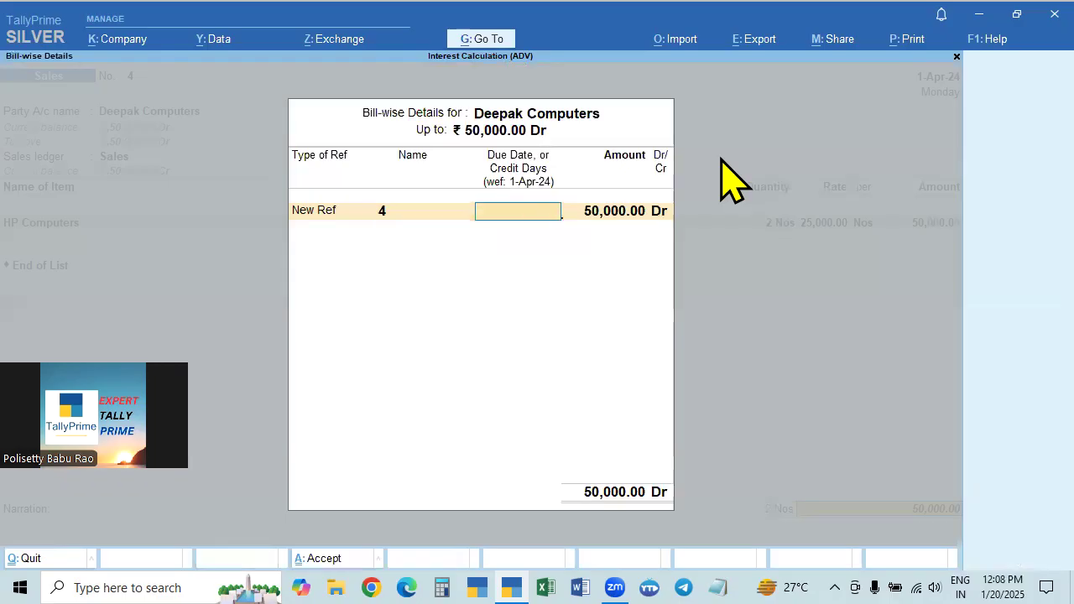
key(Return)
text(2)
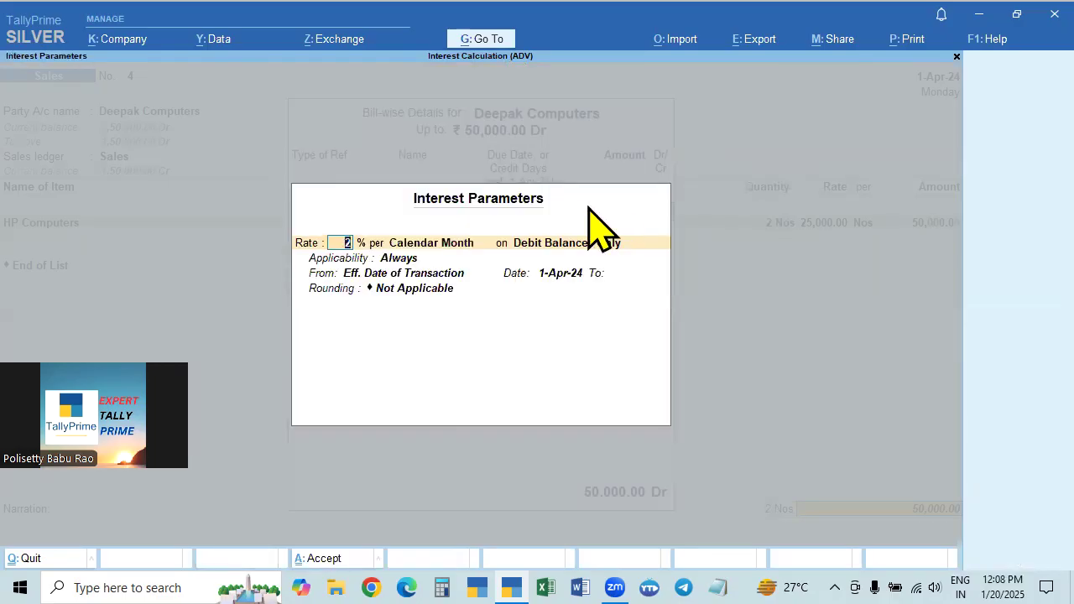
key(Return)
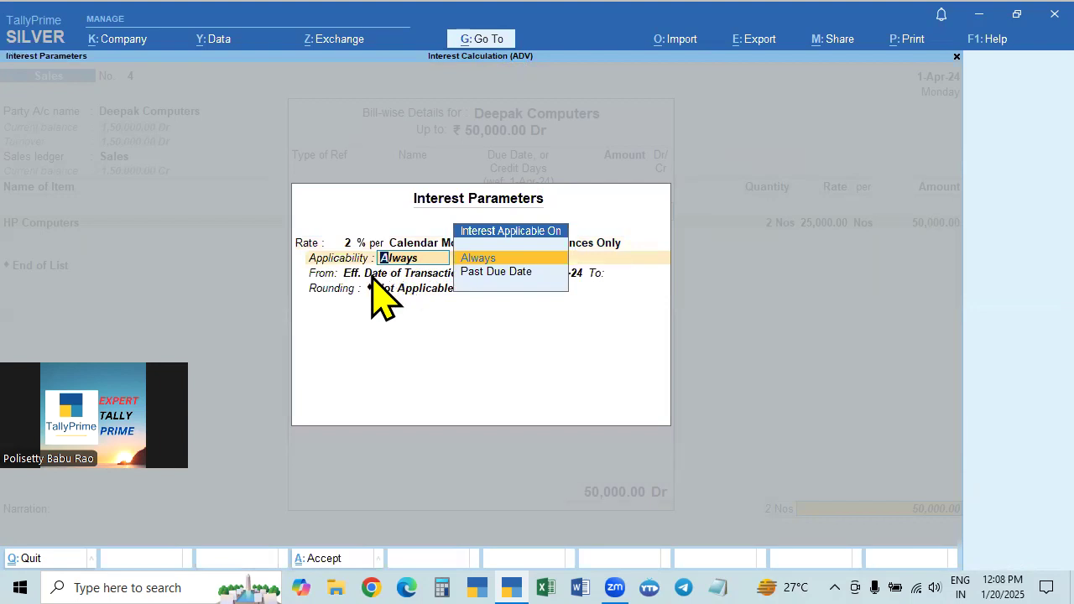
key(Return)
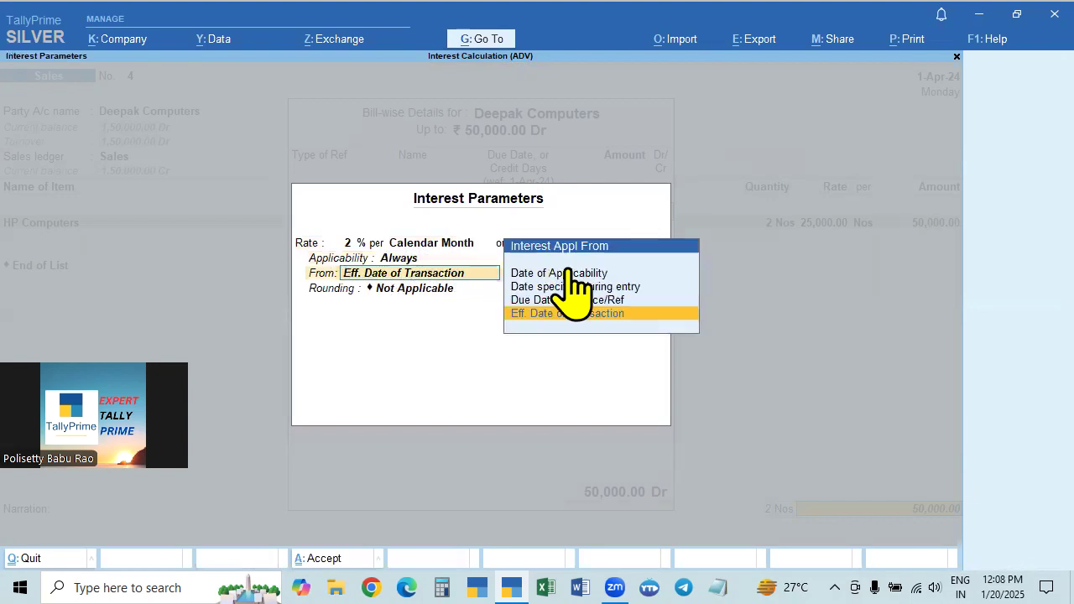
Step: Try Past Due Date as the interest applicability, compare the interest start options, and return the applicability to Always
click(401, 260)
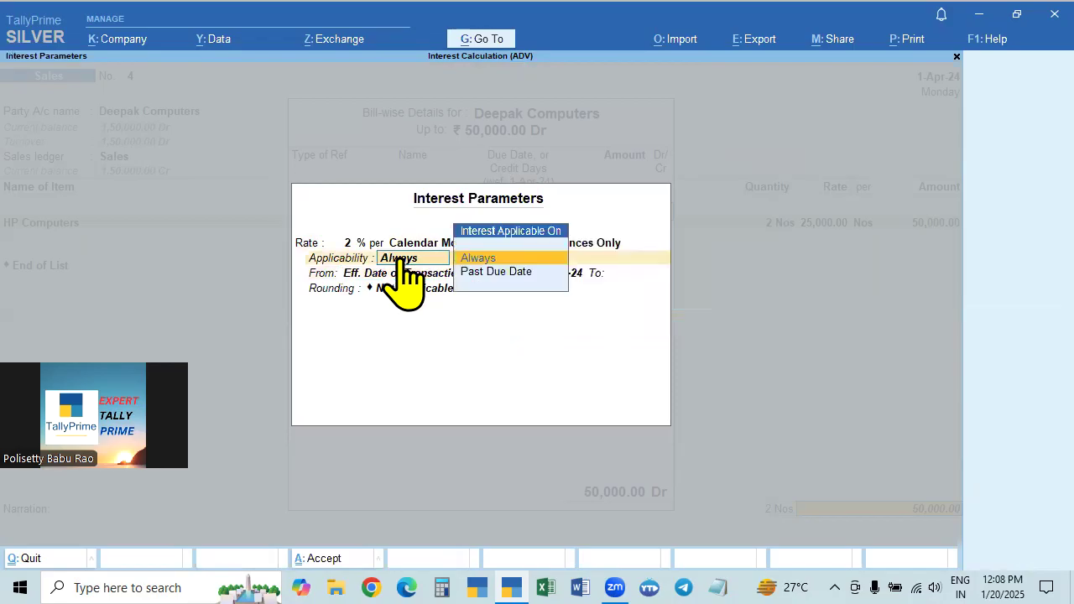
click(463, 272)
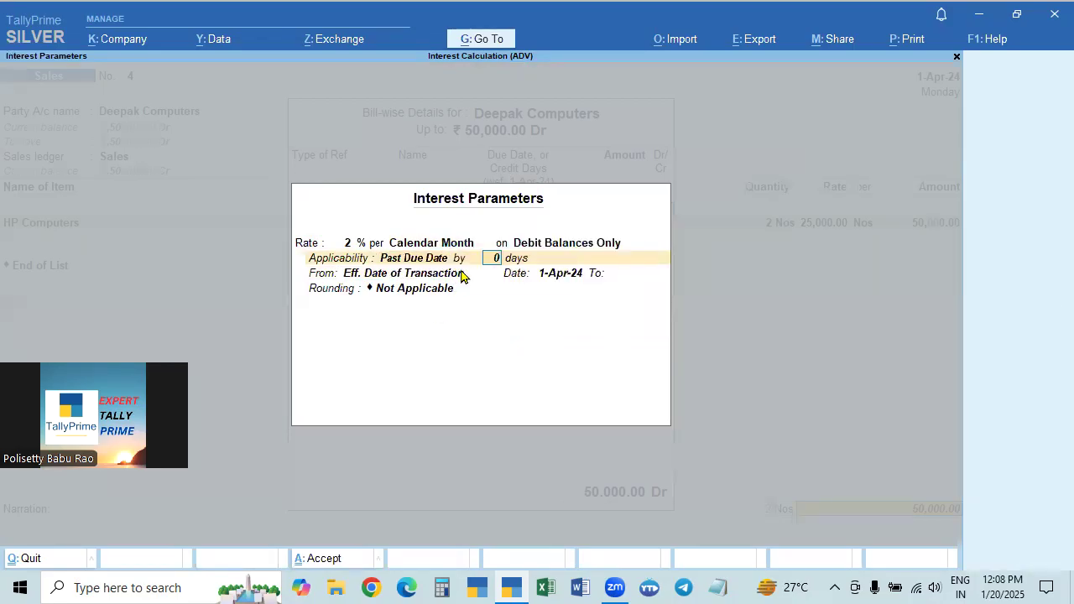
click(413, 278)
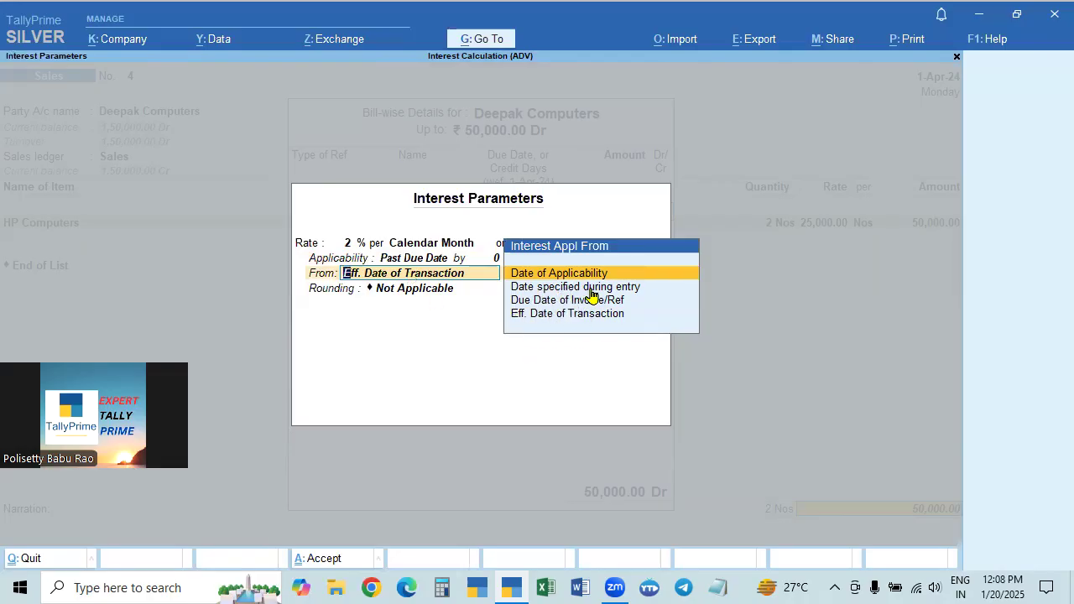
click(352, 260)
key(Up)
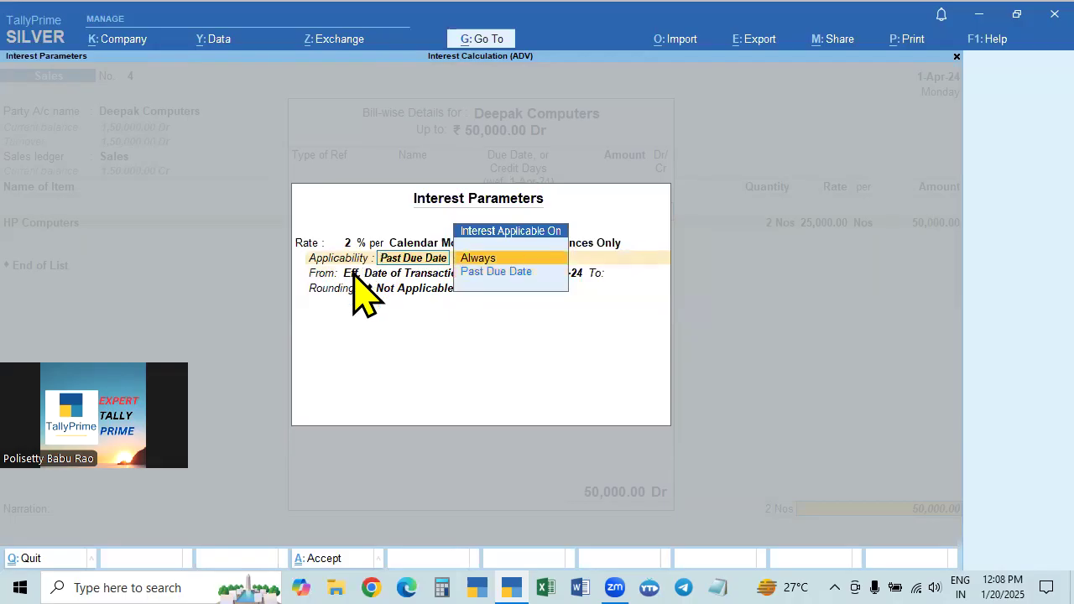
click(353, 273)
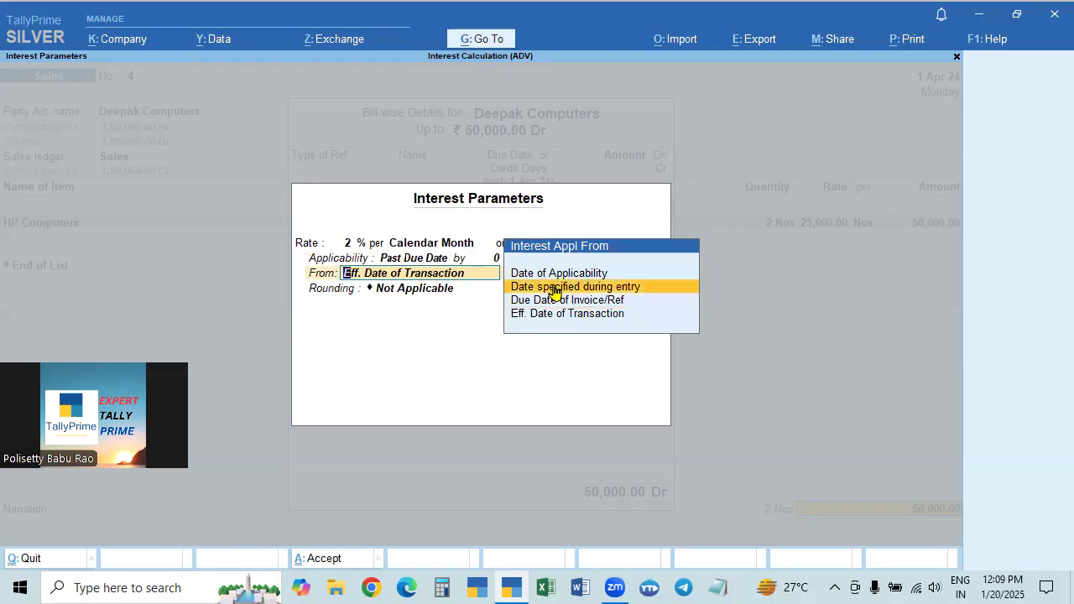
click(370, 256)
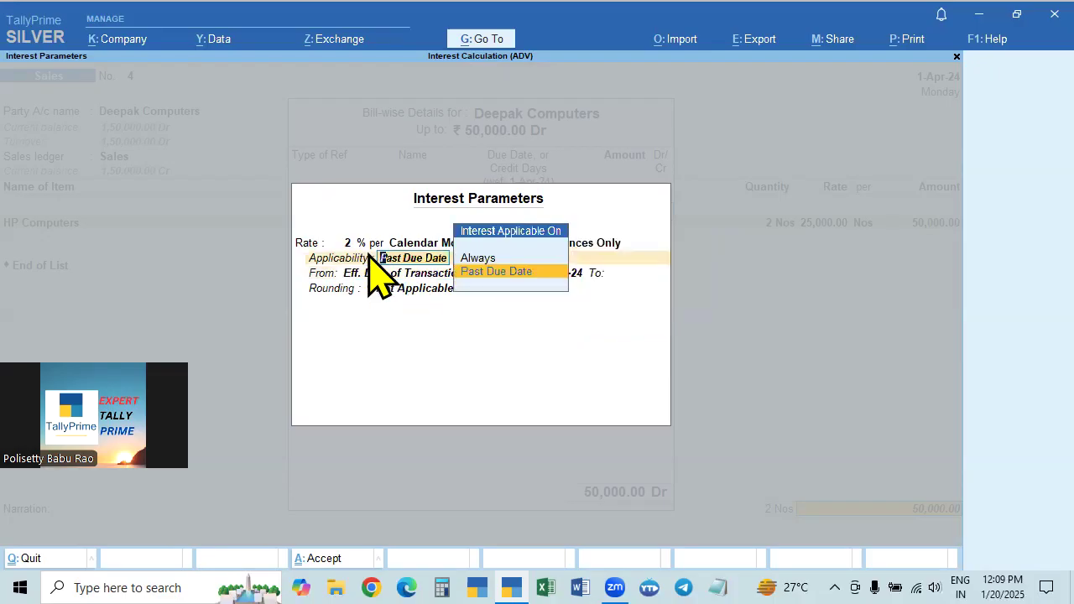
key(Up)
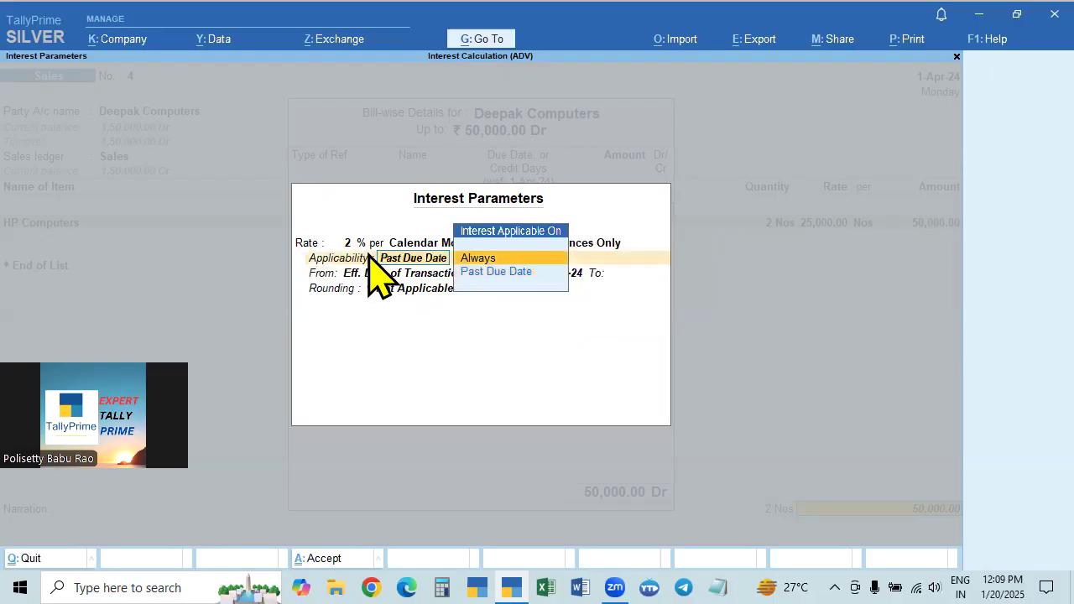
key(Return)
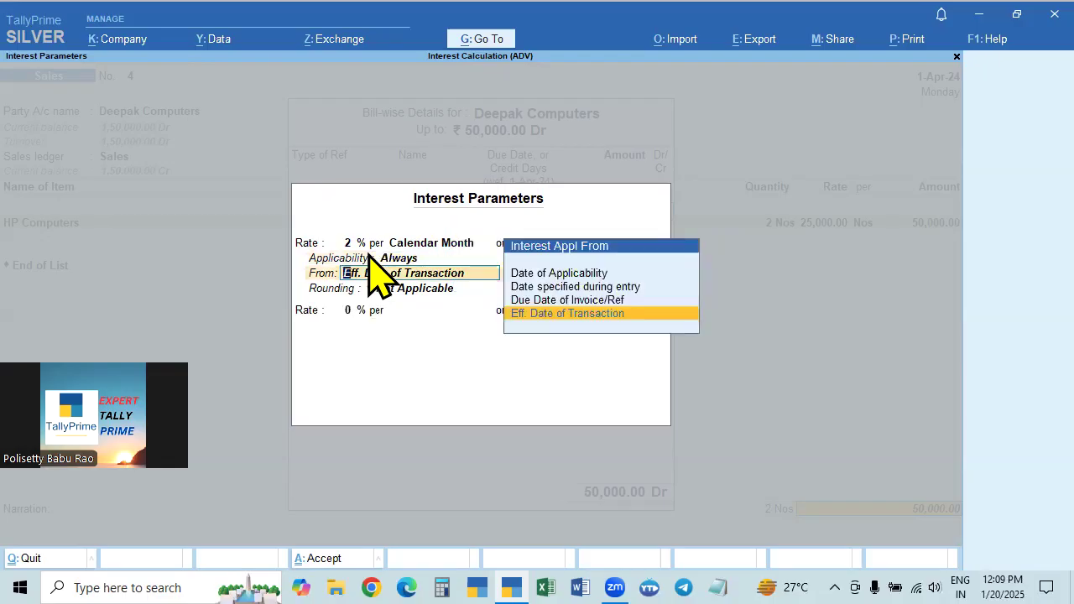
Step: Make the interest apply from the Date specified during entry
key(Up)
key(Up)
key(Up)
key(Down)
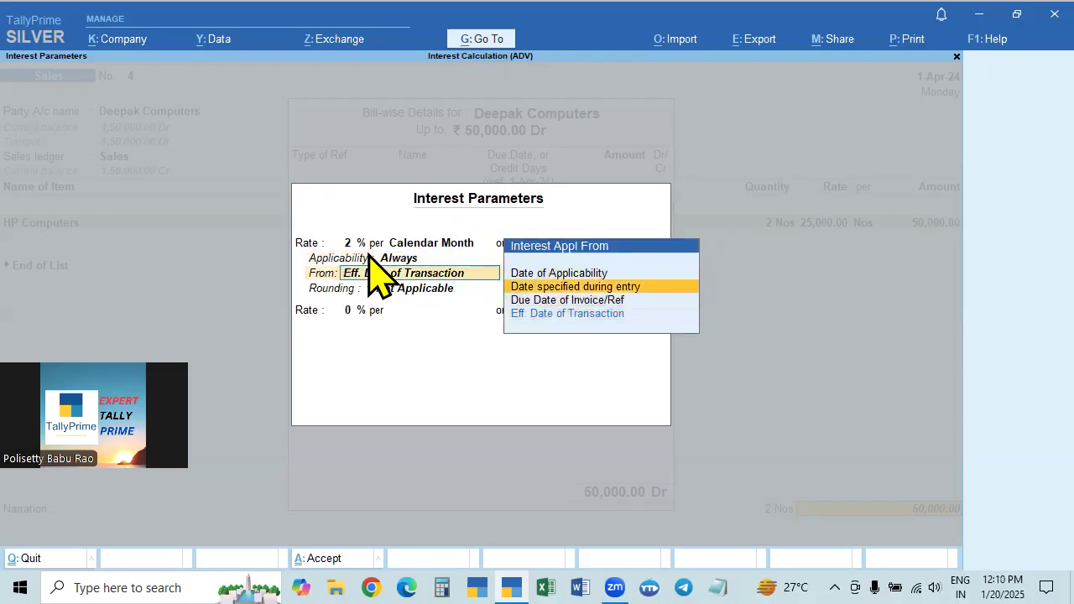
key(Return)
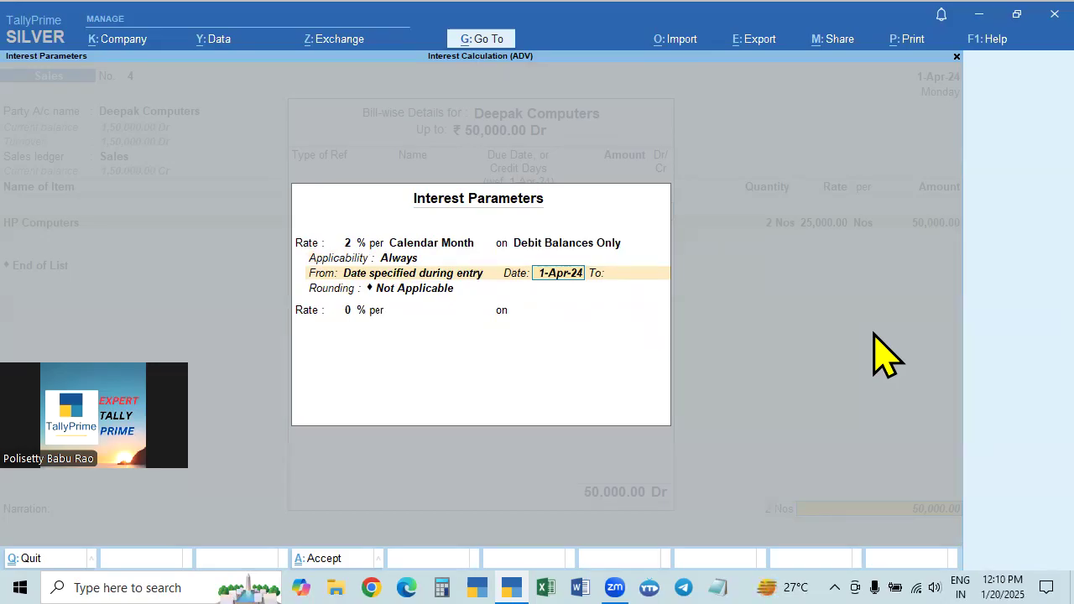
Step: Set the interest dates for the bill from 5-Apr-24 to 30-Apr-24
text(5)
key(Return)
key(BackSpace)
key(Return)
text(30.4)
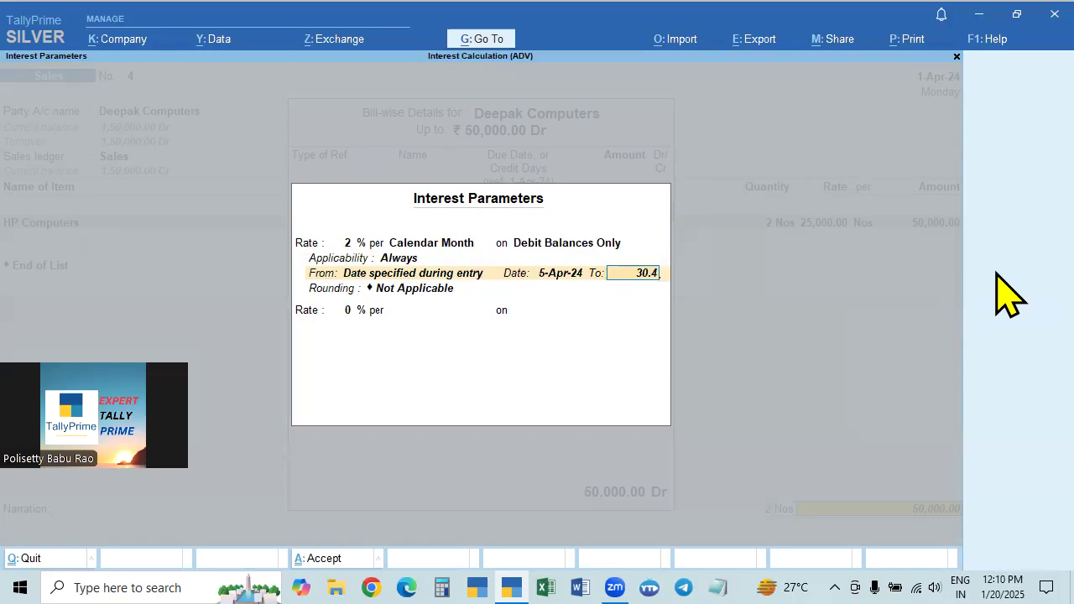
key(Return)
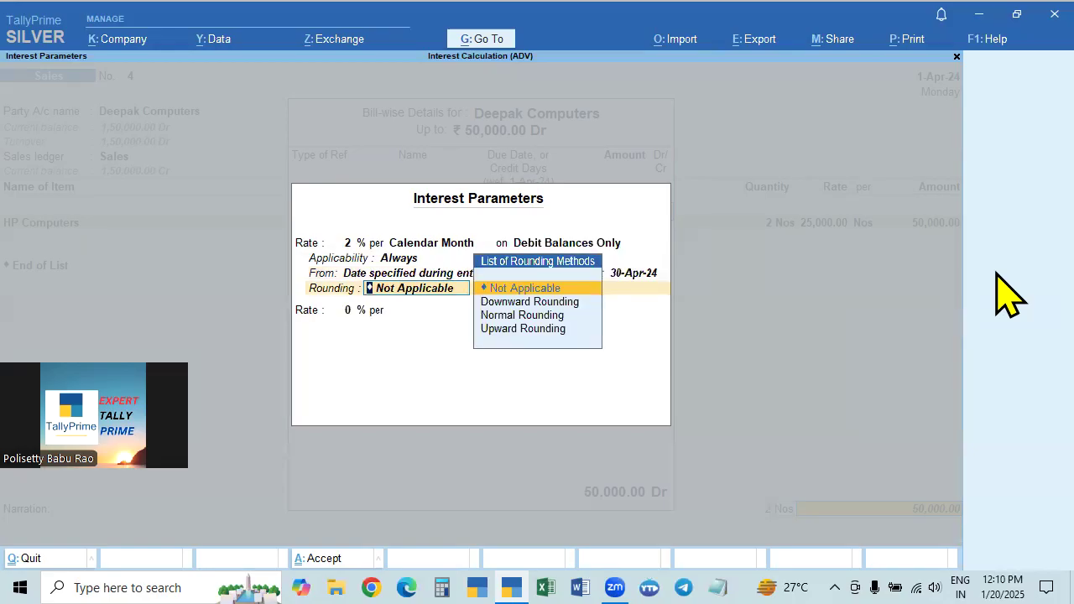
Step: Set the interest rounding to Normal Rounding with a limit of 1
key(Down)
key(Down)
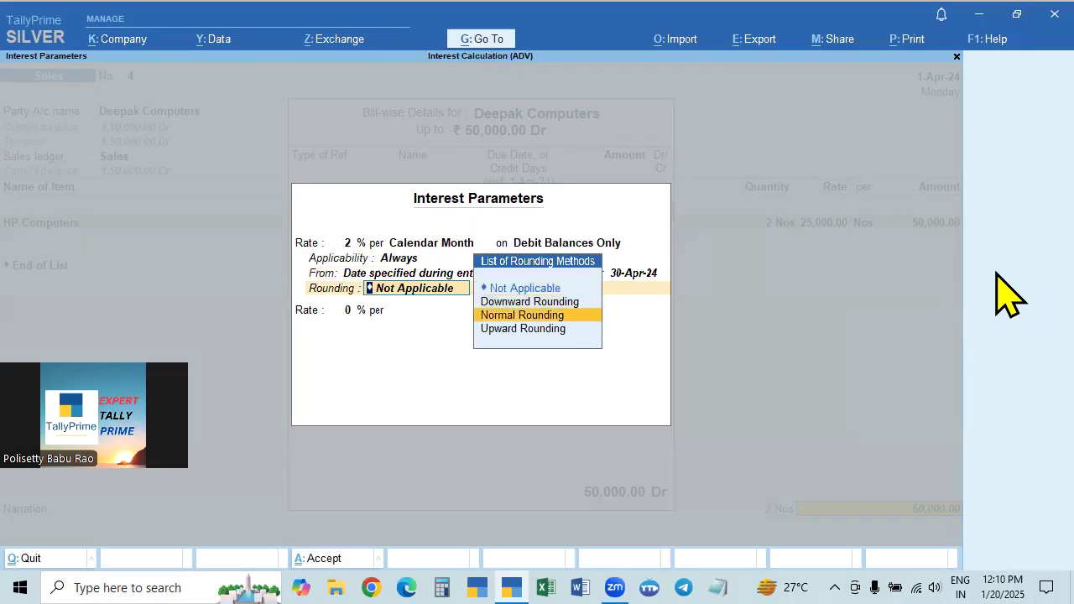
key(Return)
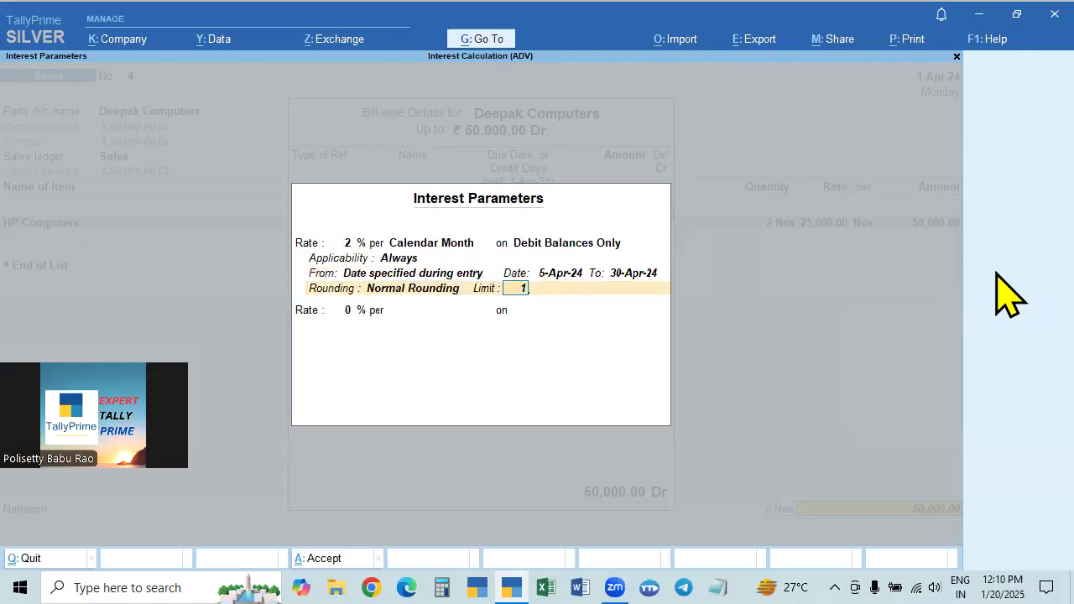
key(Return)
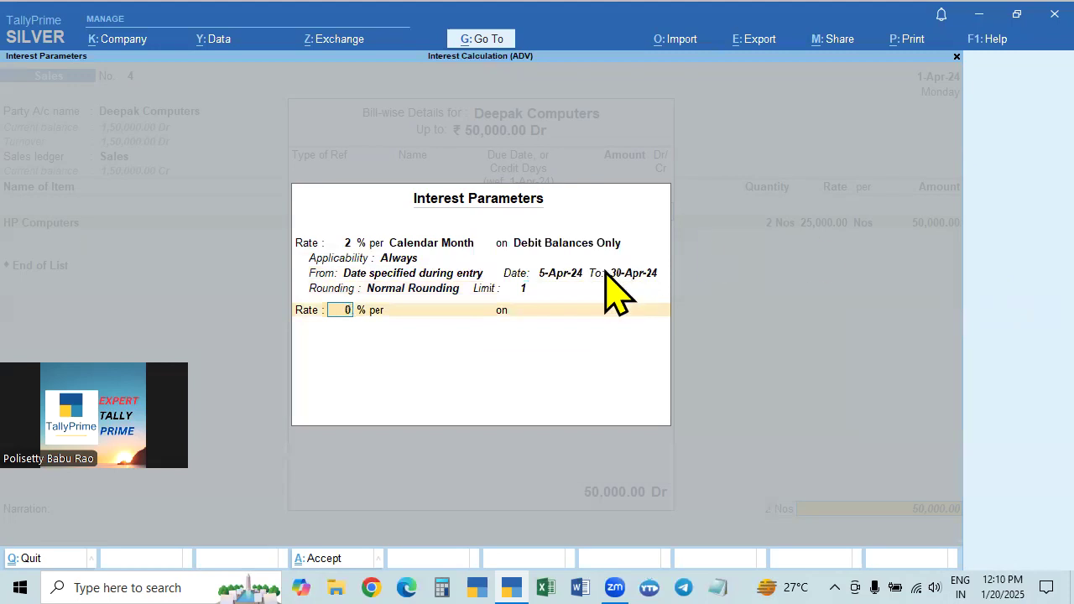
Step: Change the interest start date to 1-Apr-24, keeping the end date and Normal Rounding
click(545, 275)
text(1-4)
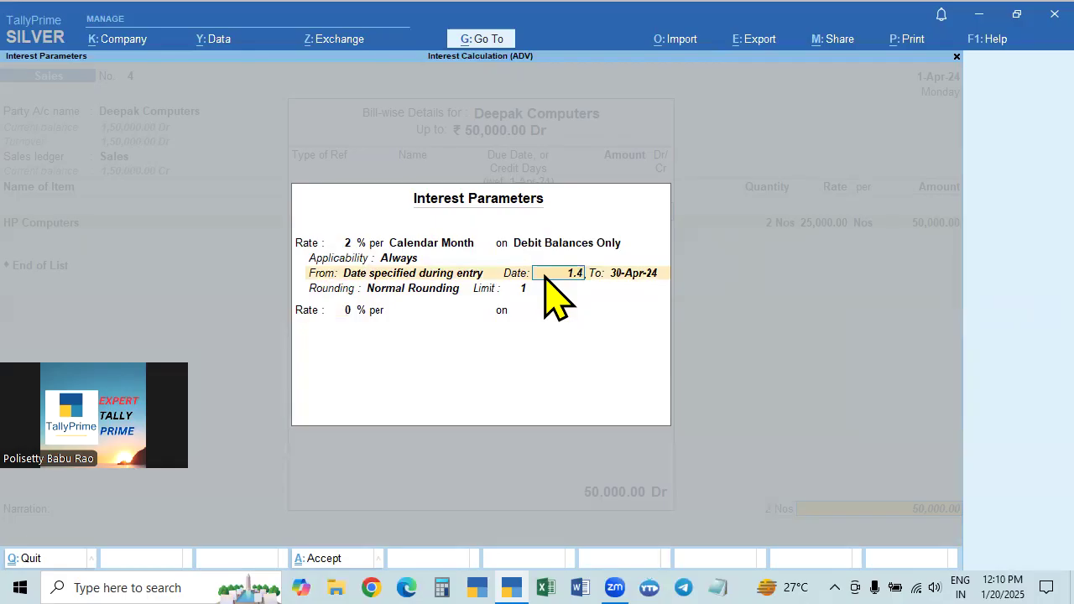
key(Return)
key(Return)
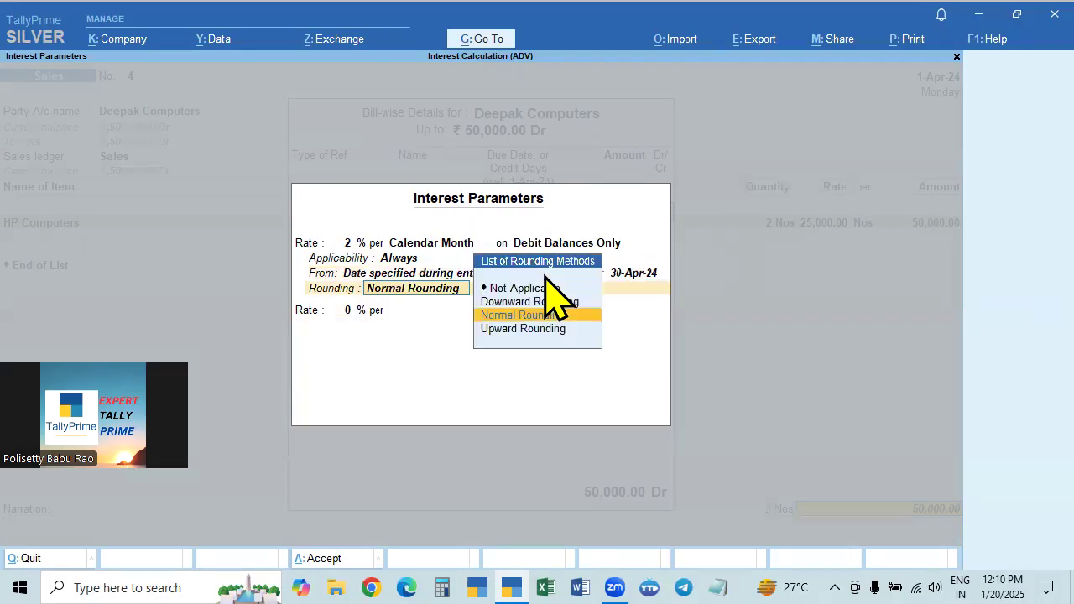
key(Return)
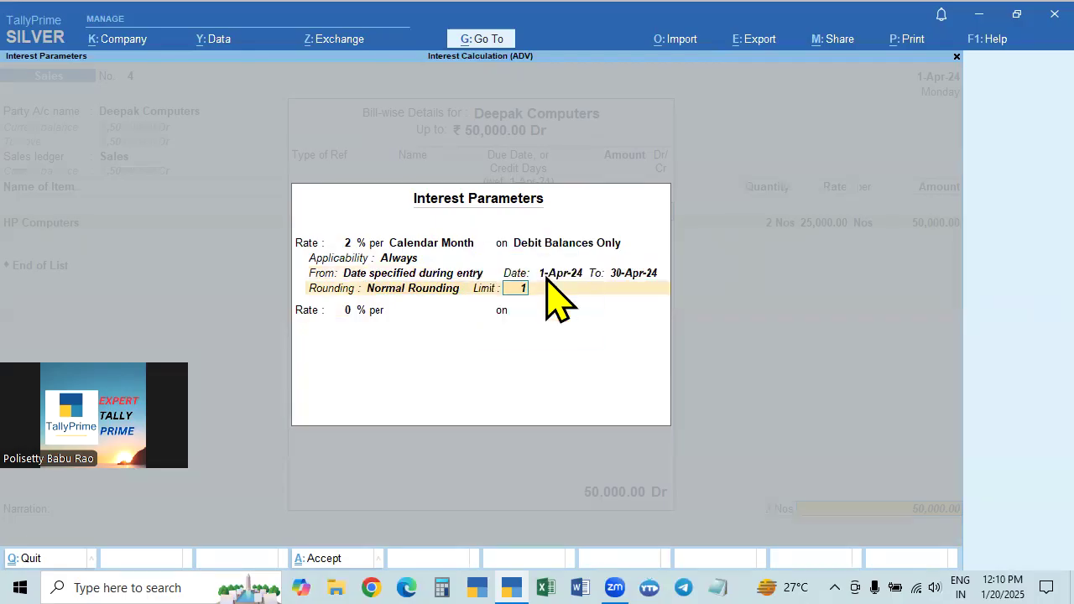
key(Return)
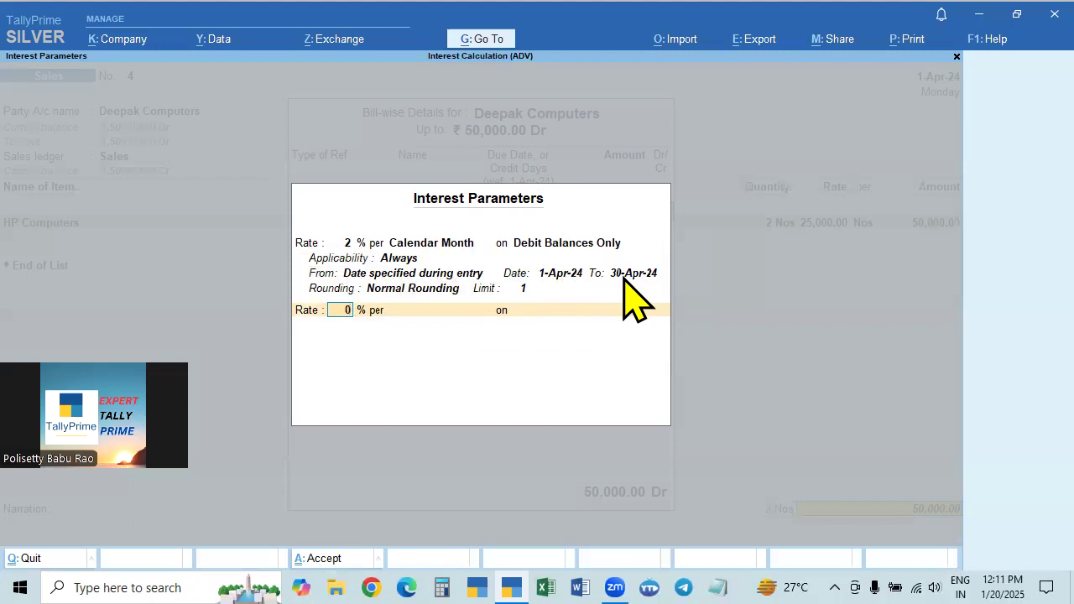
Step: Add a second interest rate of 3% per Calendar Month on Debit Balances Only
key(Return)
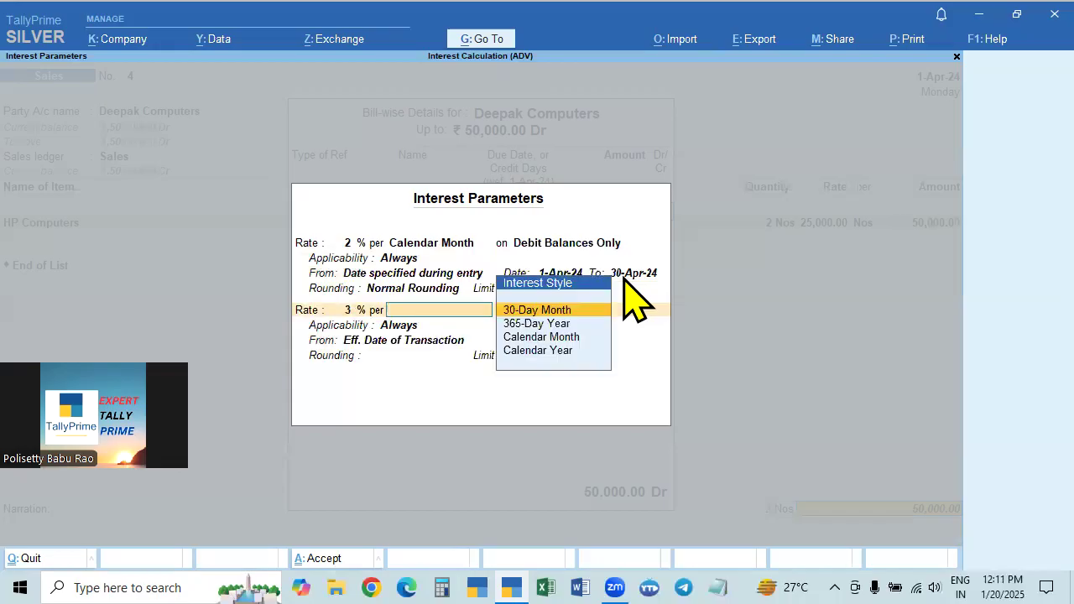
key(Down)
key(Down)
key(Return)
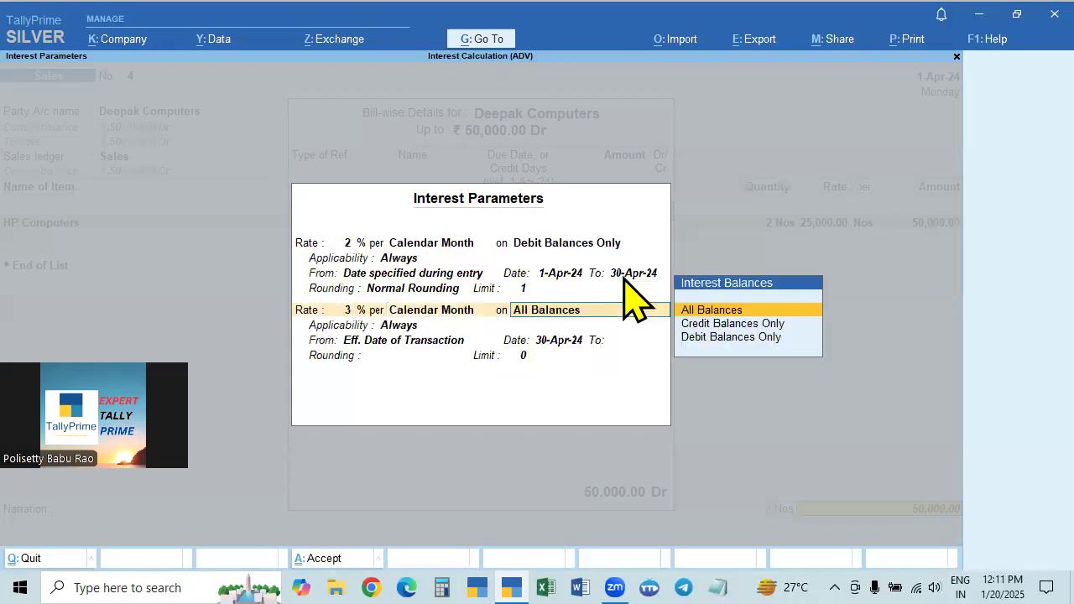
key(Down)
key(Down)
key(Return)
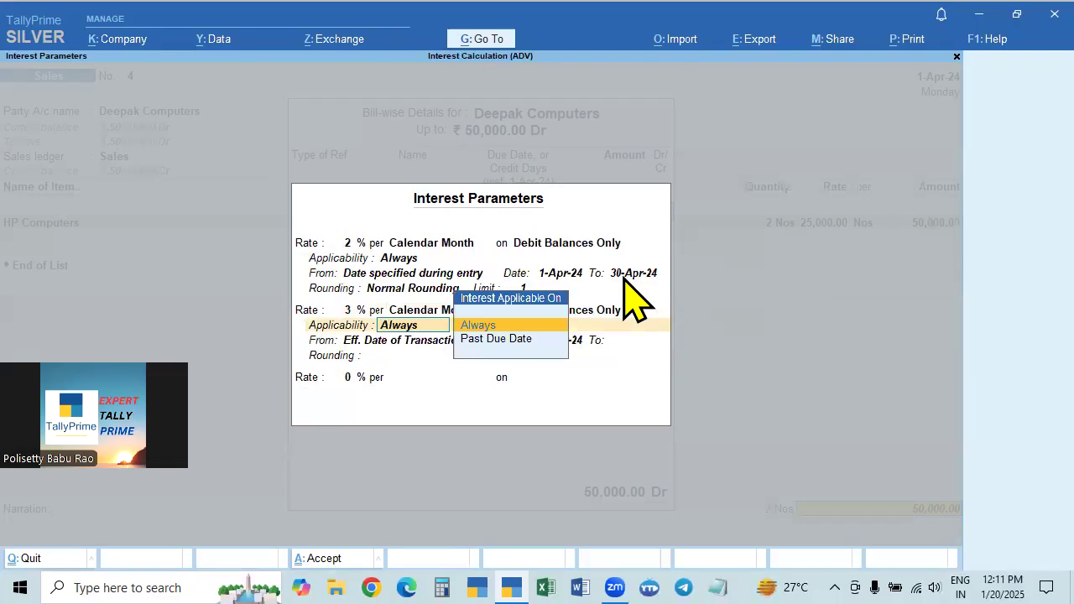
Step: Make the 3% rate always applicable from the Date specified during entry, 30-Apr-24 to 31-May-24
key(Return)
key(Up)
key(Up)
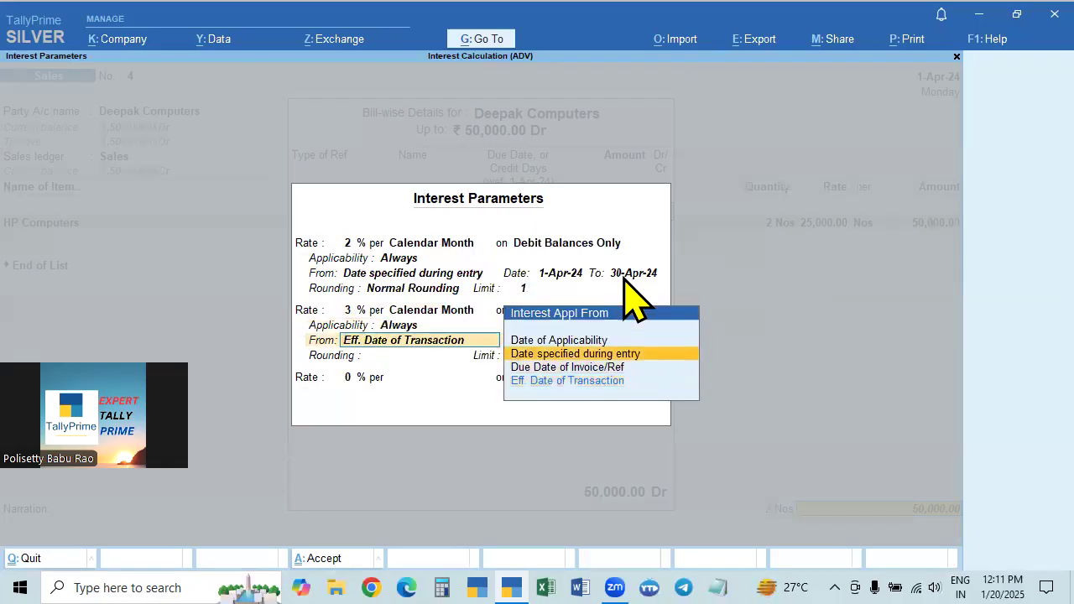
key(Return)
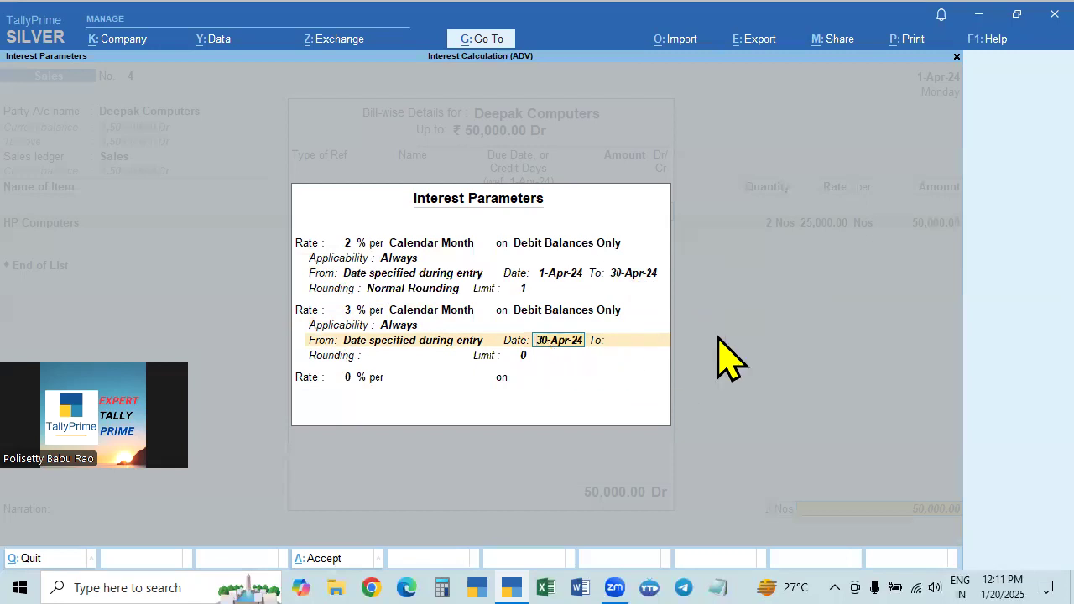
key(Return)
text(31.5)
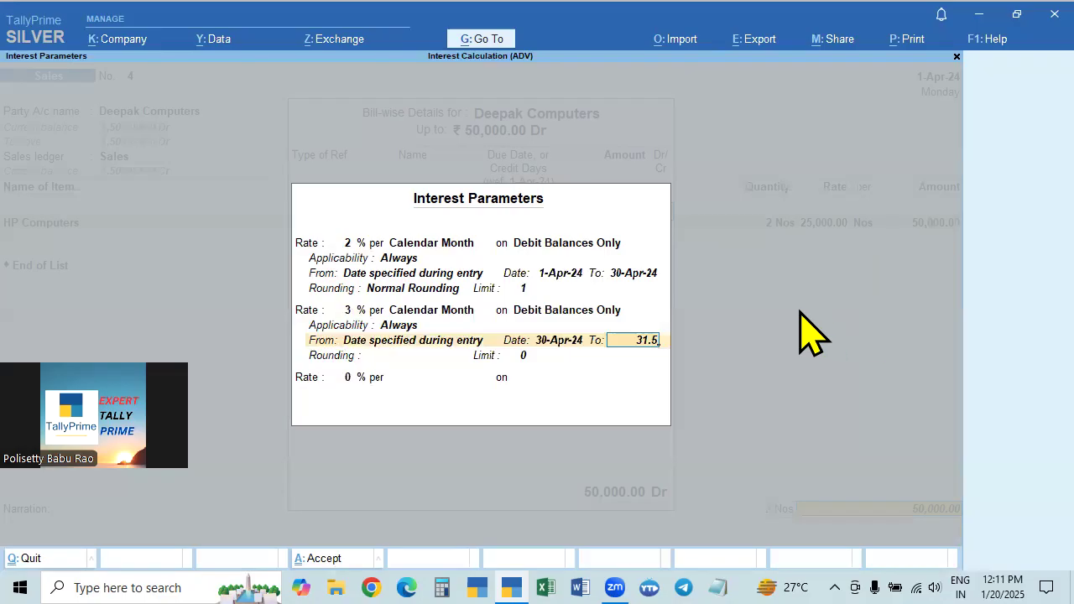
key(Return)
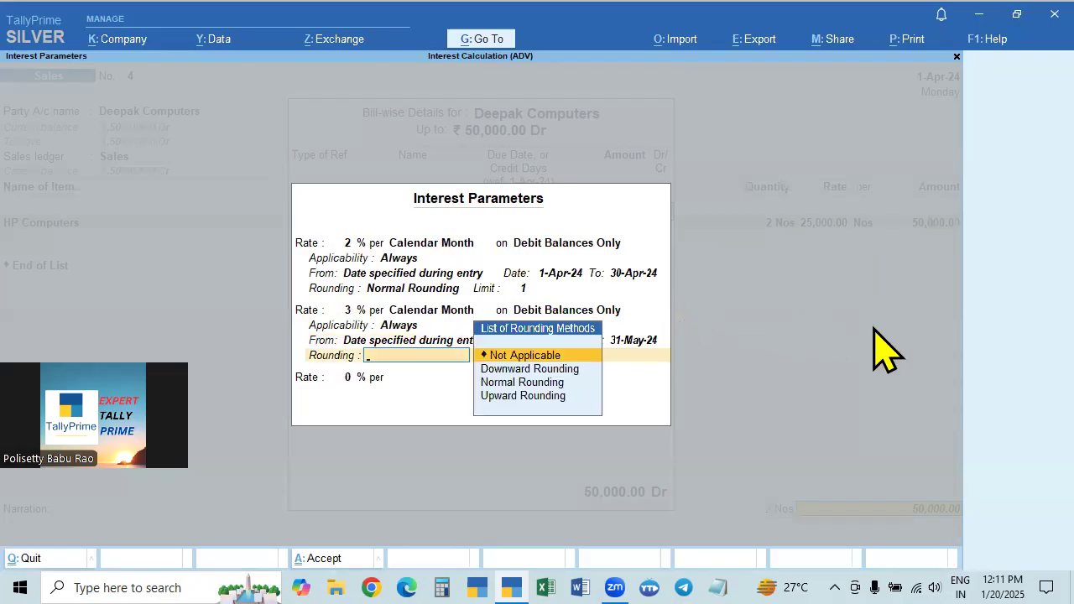
Step: Set the 3% rate's rounding to Normal Rounding with a limit of 1
key(Down)
key(Down)
key(Return)
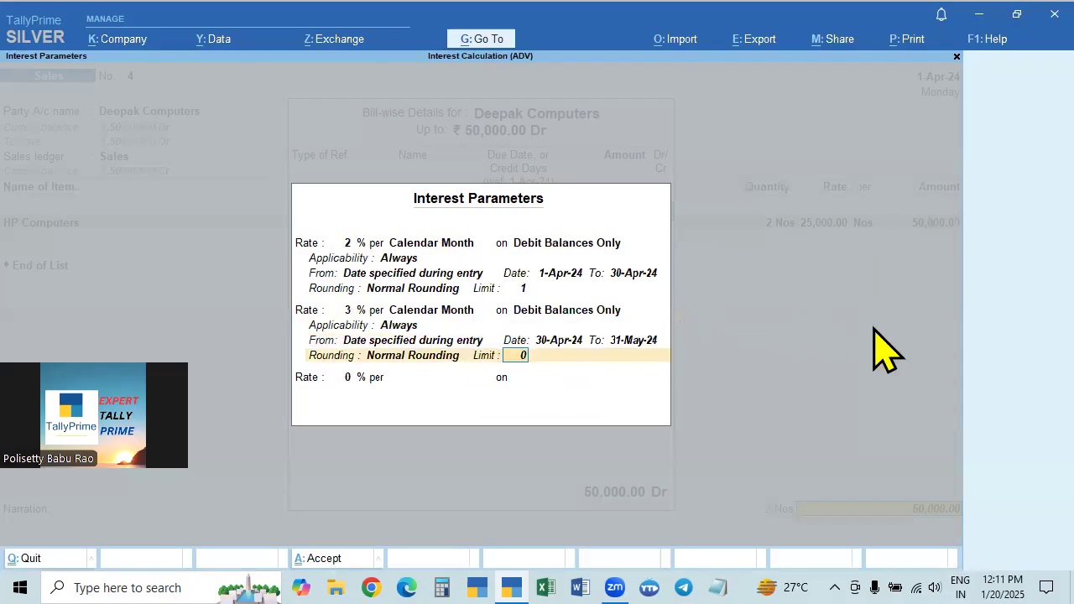
key(Return)
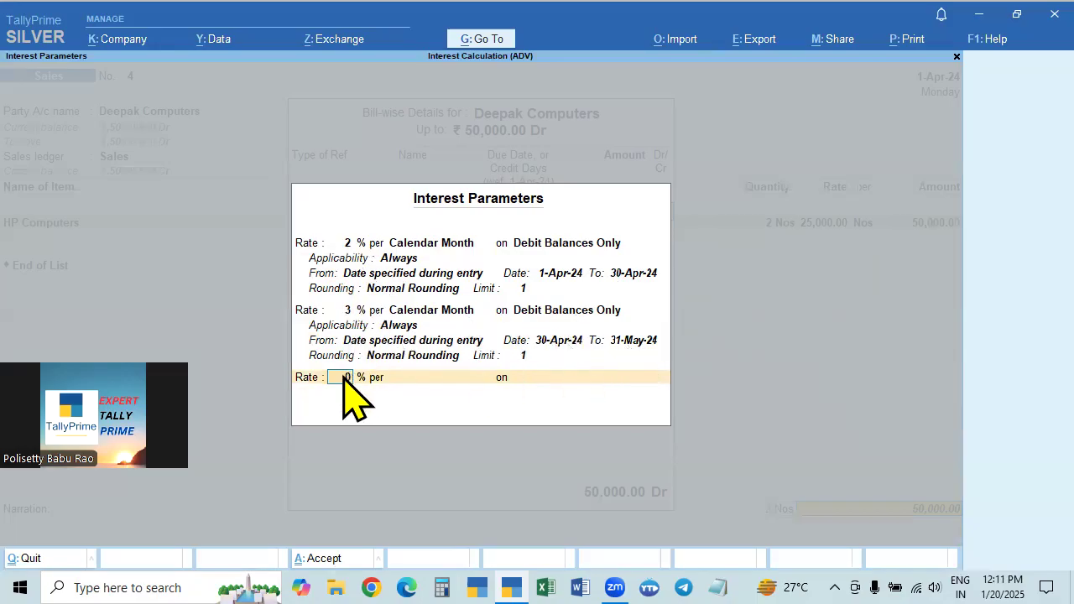
Step: Add a third interest rate of 4% per Calendar Month on Debit Balances Only
text(4)
key(Return)
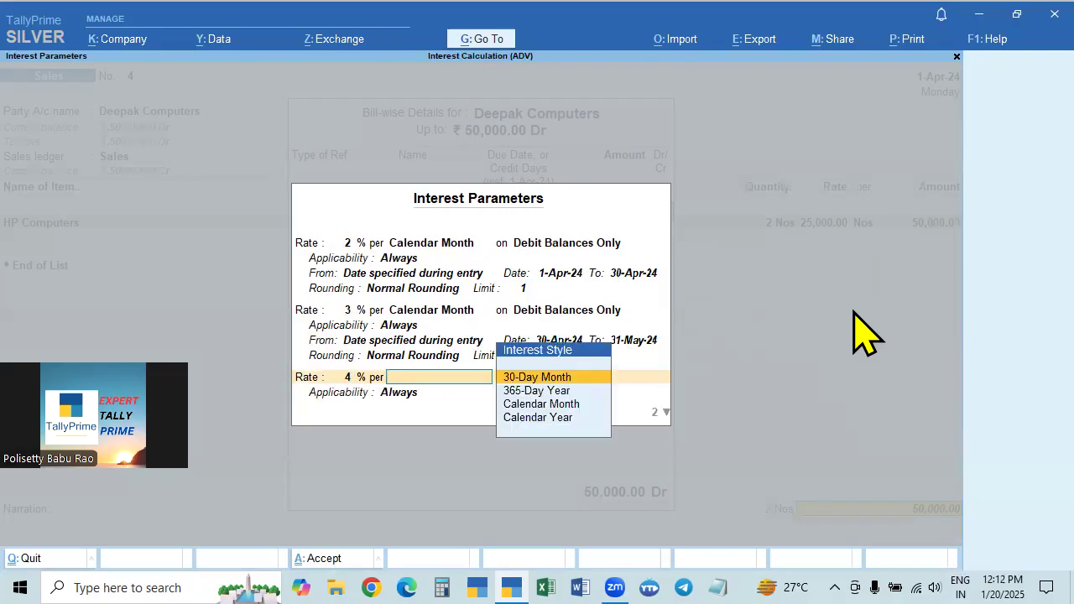
key(Down)
key(Down)
key(Return)
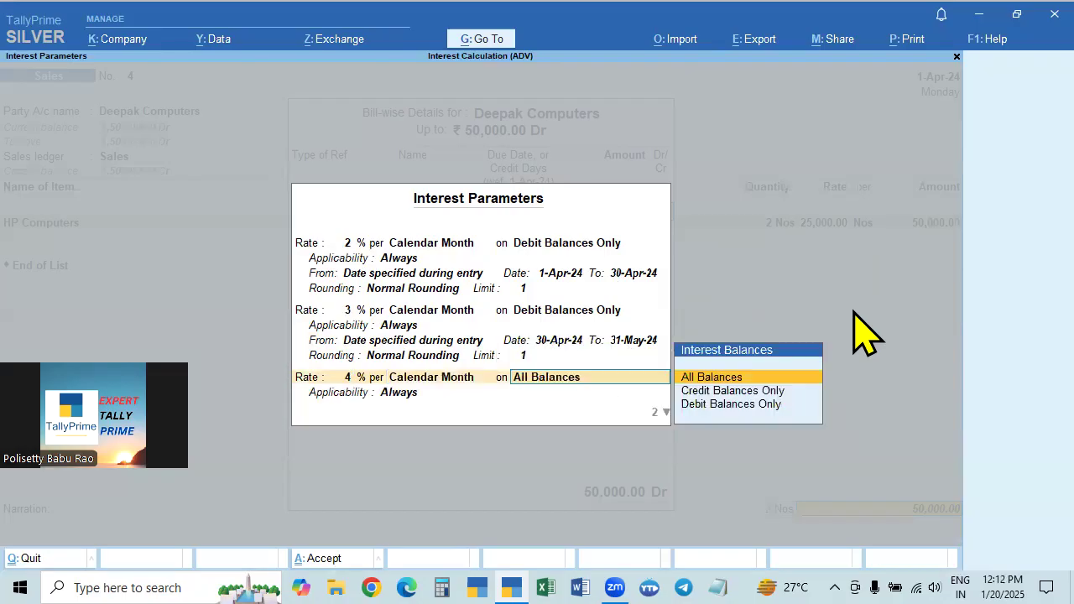
key(Down)
key(Down)
key(Return)
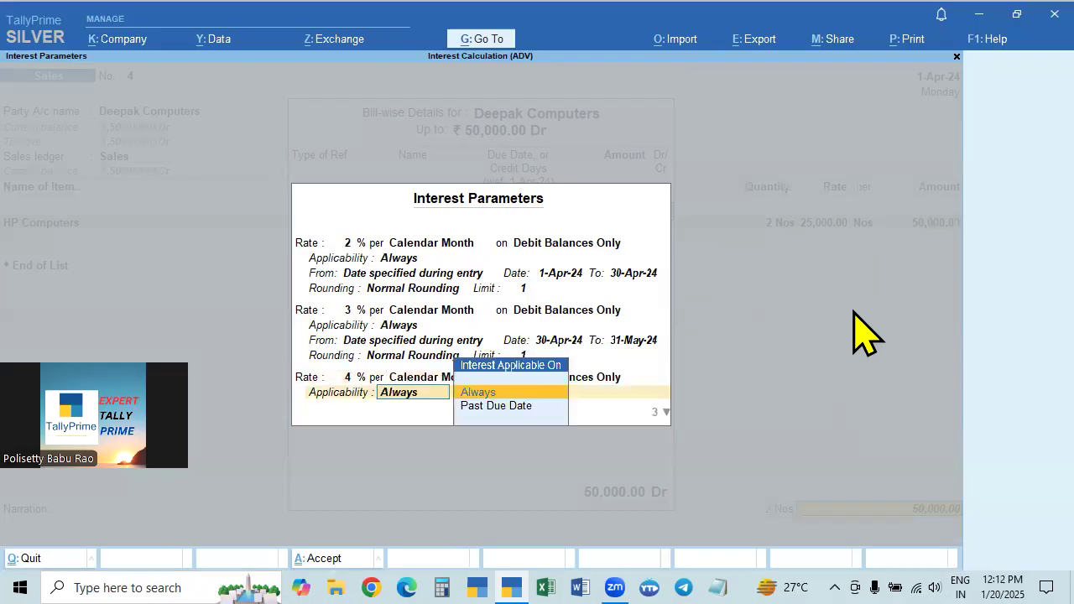
Step: Change the 4% rate to be calculated on All Balances
key(BackSpace)
key(BackSpace)
key(Up)
key(Up)
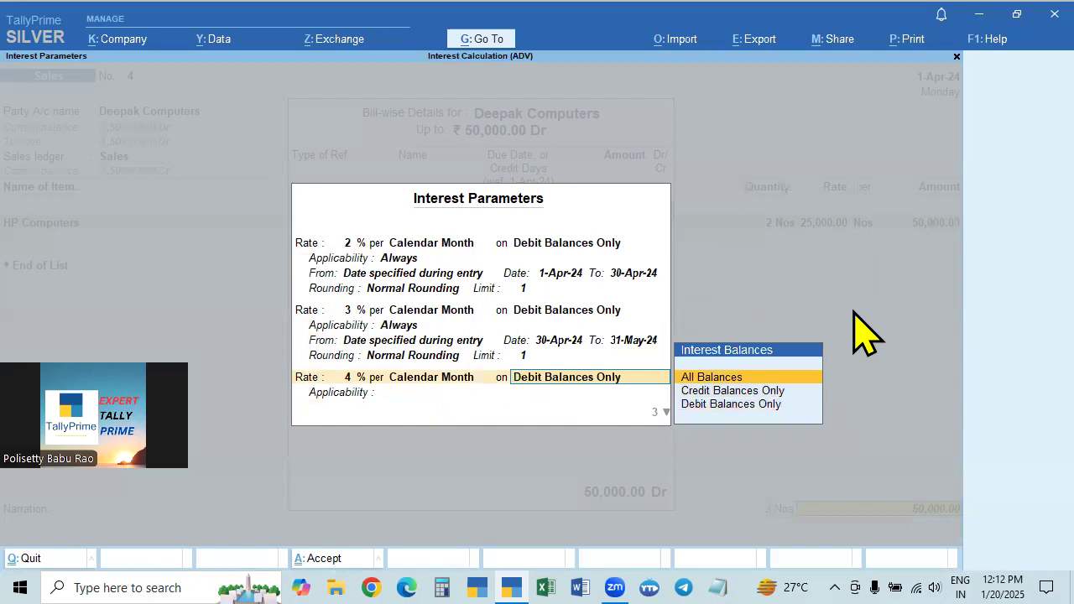
key(Return)
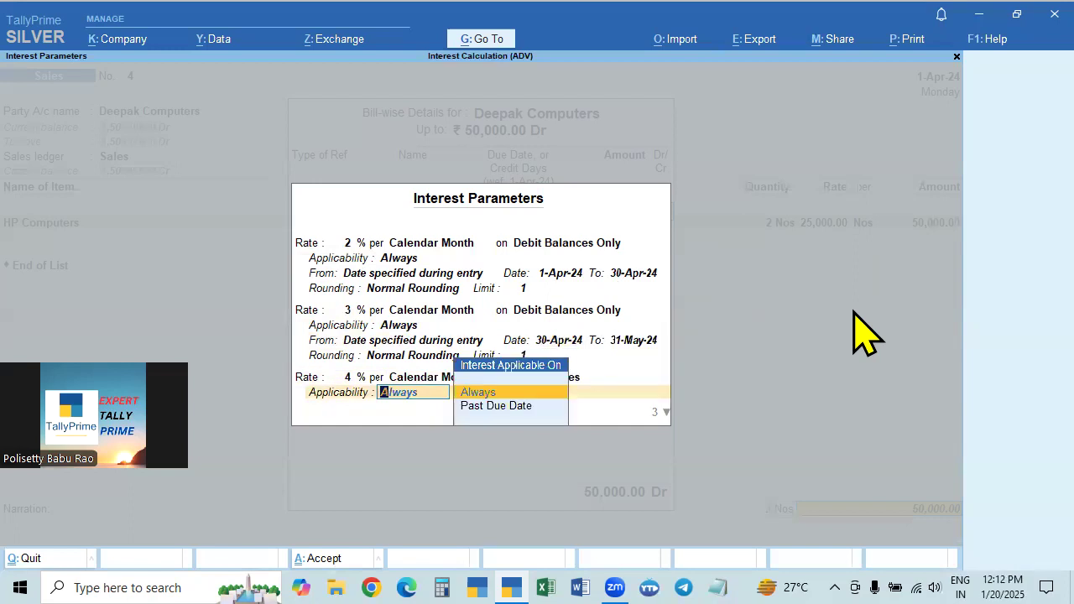
Step: Make the 4% rate always applicable from the Date specified during entry, 31-May-24, leaving the end date blank
key(Return)
key(Up)
key(Up)
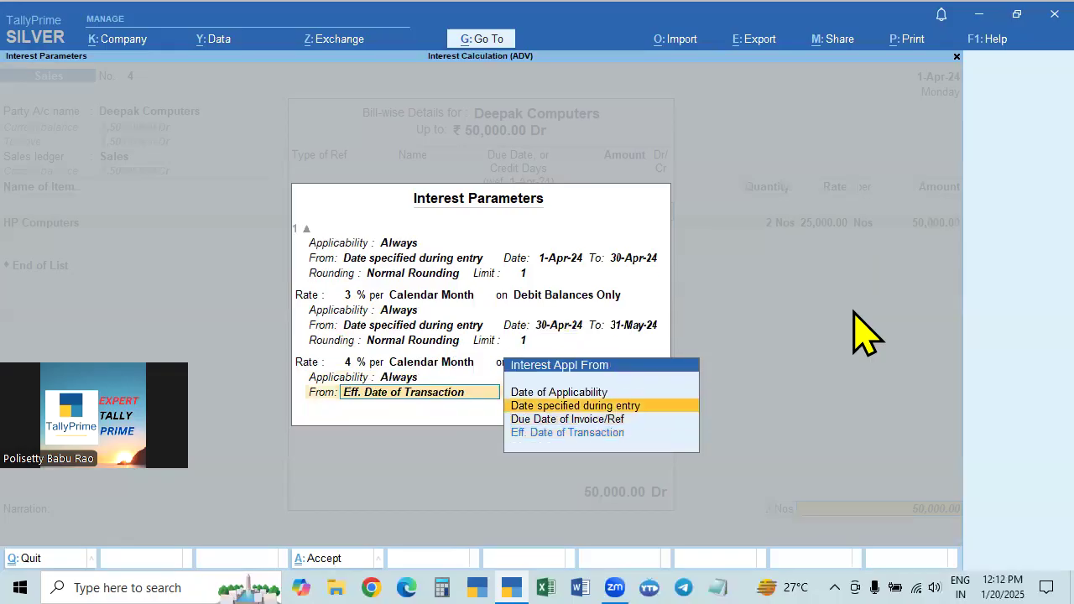
key(Return)
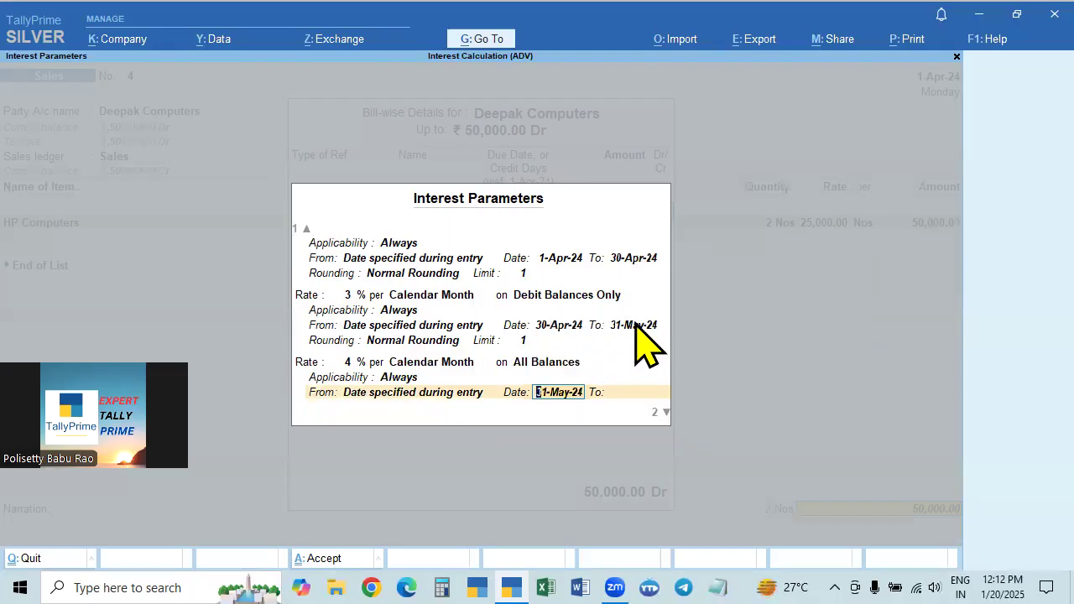
click(621, 394)
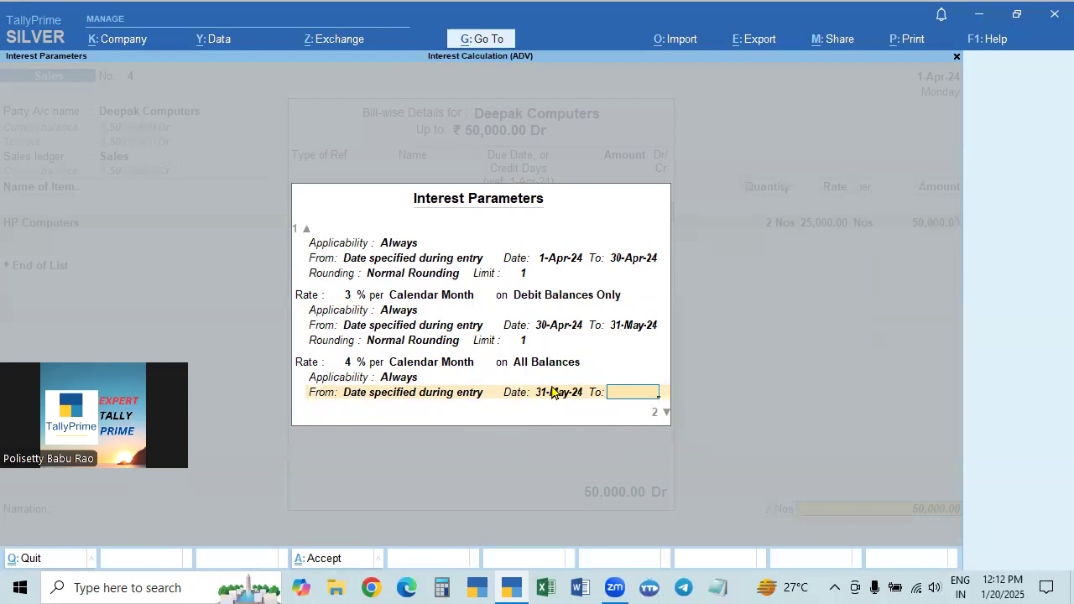
key(Return)
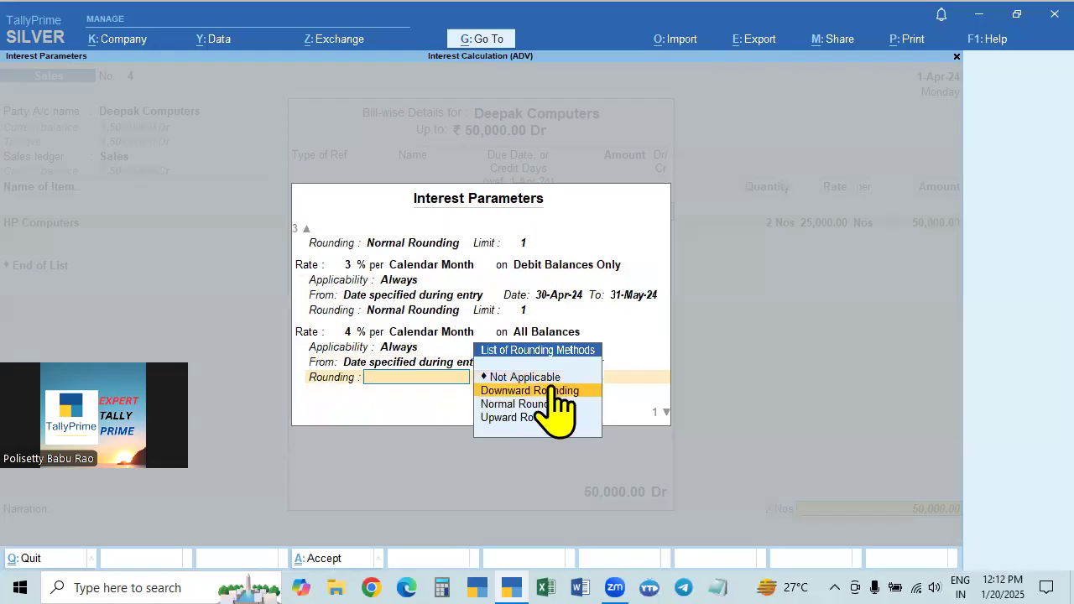
Step: Set the 4% rate's rounding to Normal Rounding with a limit of 1
key(Return)
text(1)
key(Return)
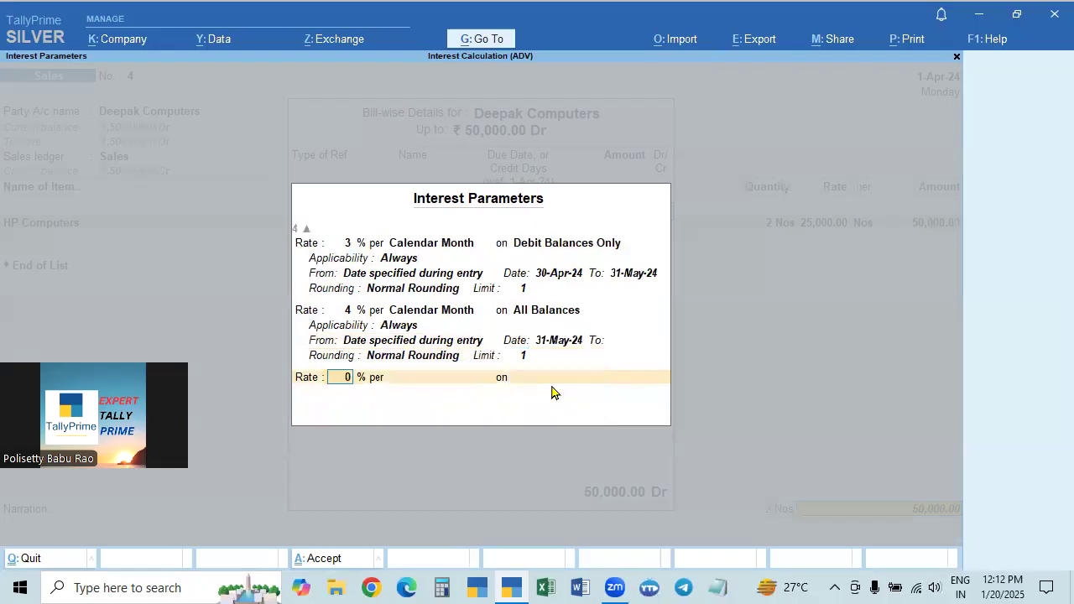
Step: Finish the interest parameters and save the sales voucher with an empty narration
key(Return)
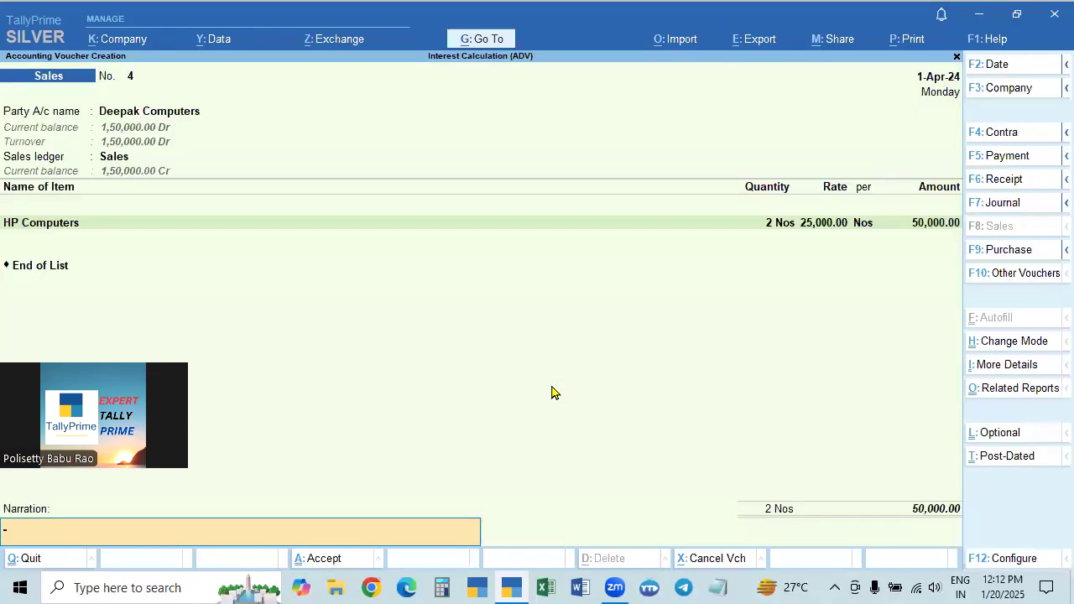
key(Return)
key(Return)
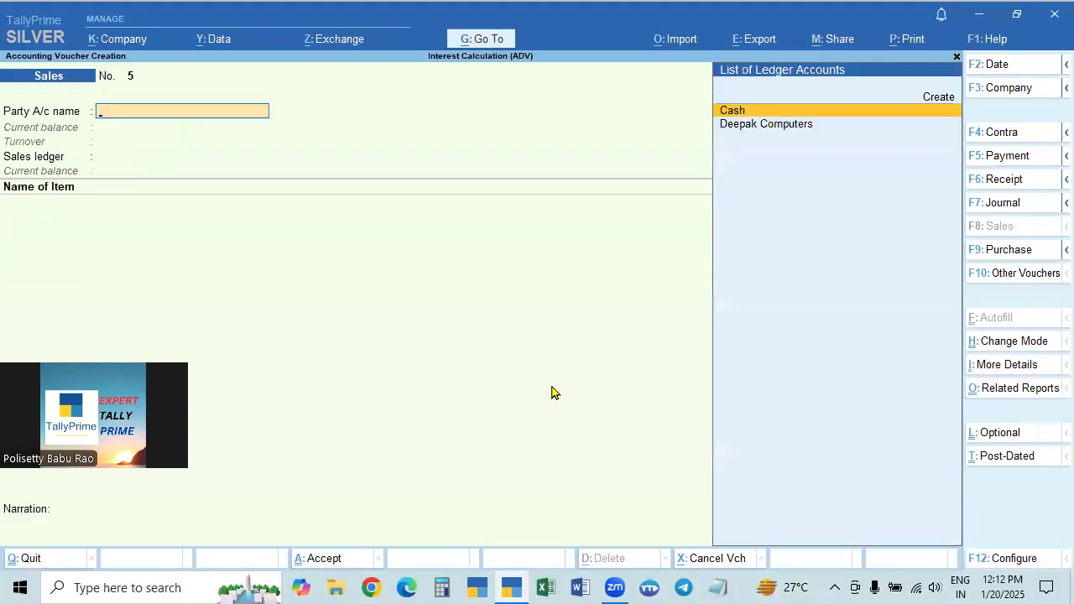
Step: Leave voucher entry for the Deepak Computers interest report and examine bill 4's 2% and 4% interest lines
key(Escape)
key(y)
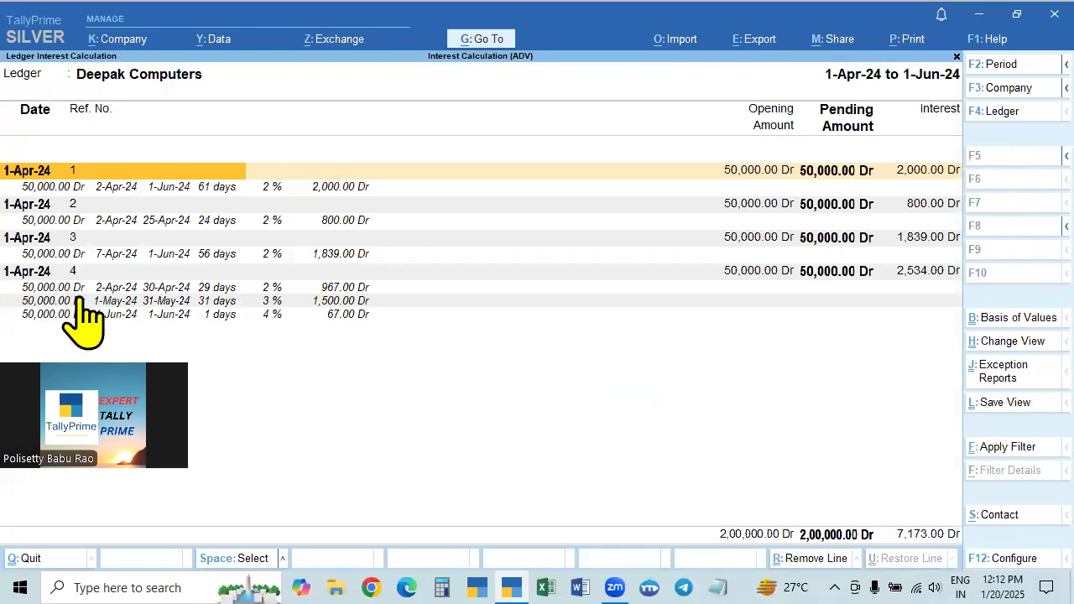
click(117, 291)
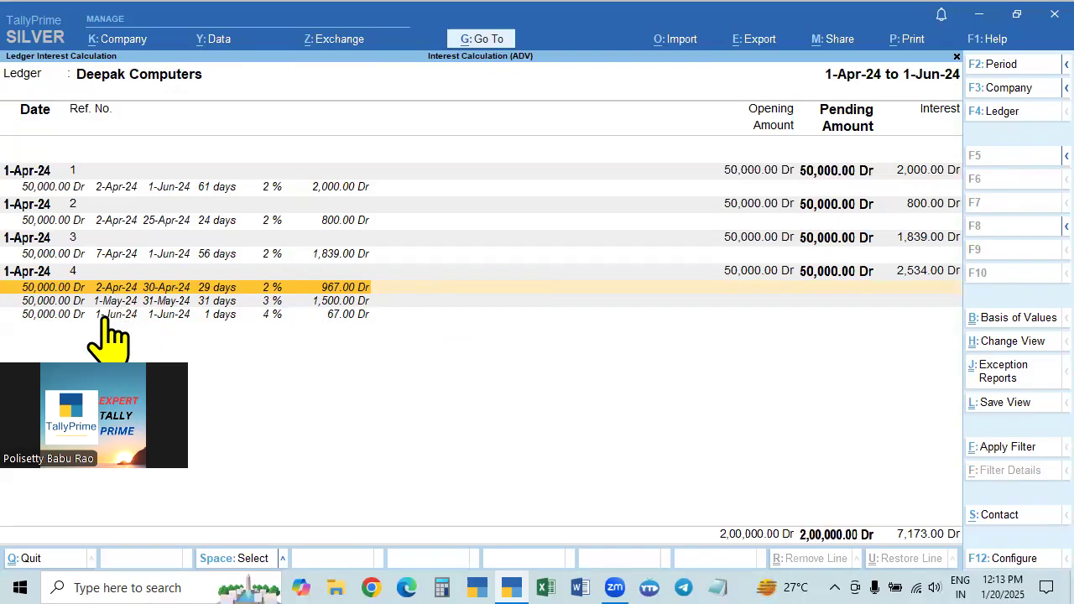
click(168, 317)
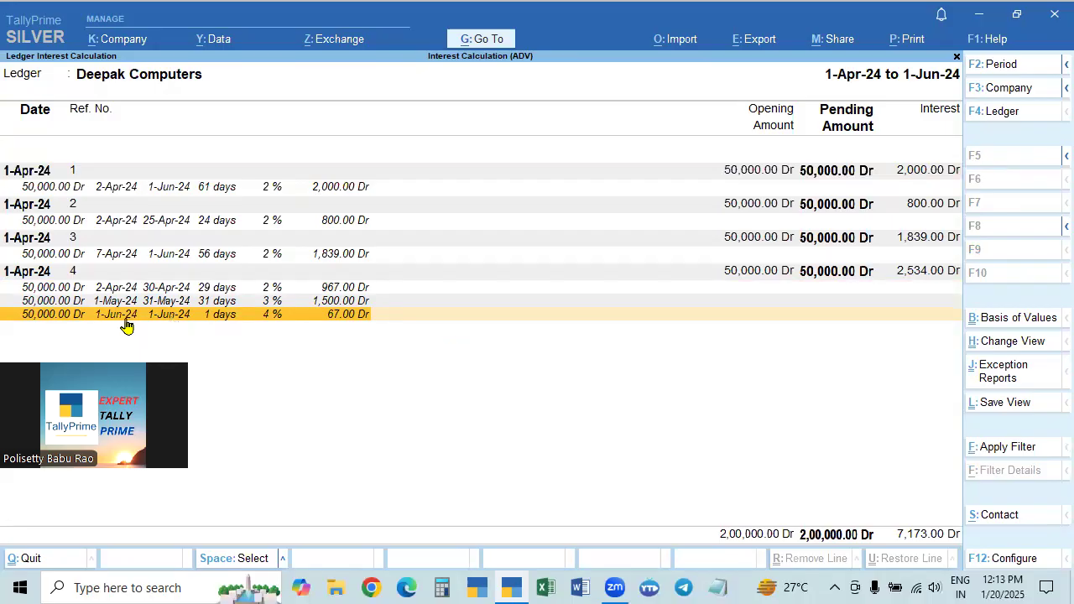
Step: View sales voucher 4 through the ledger vouchers of bill 4's interest line, and return to bill 4 in the interest report
click(48, 294)
click(48, 294)
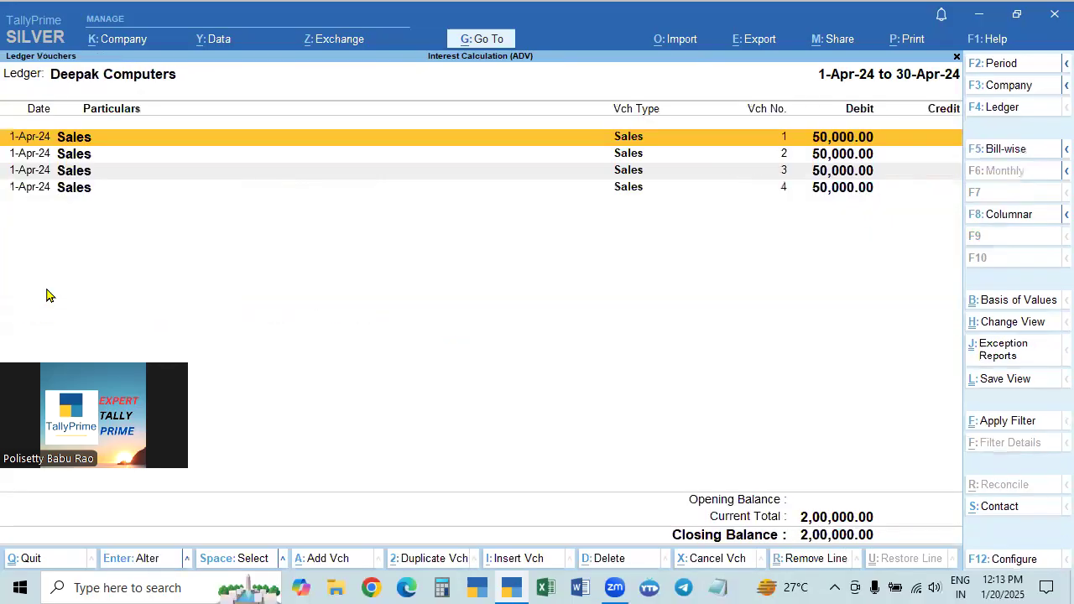
key(Down)
key(Down)
key(Down)
key(Return)
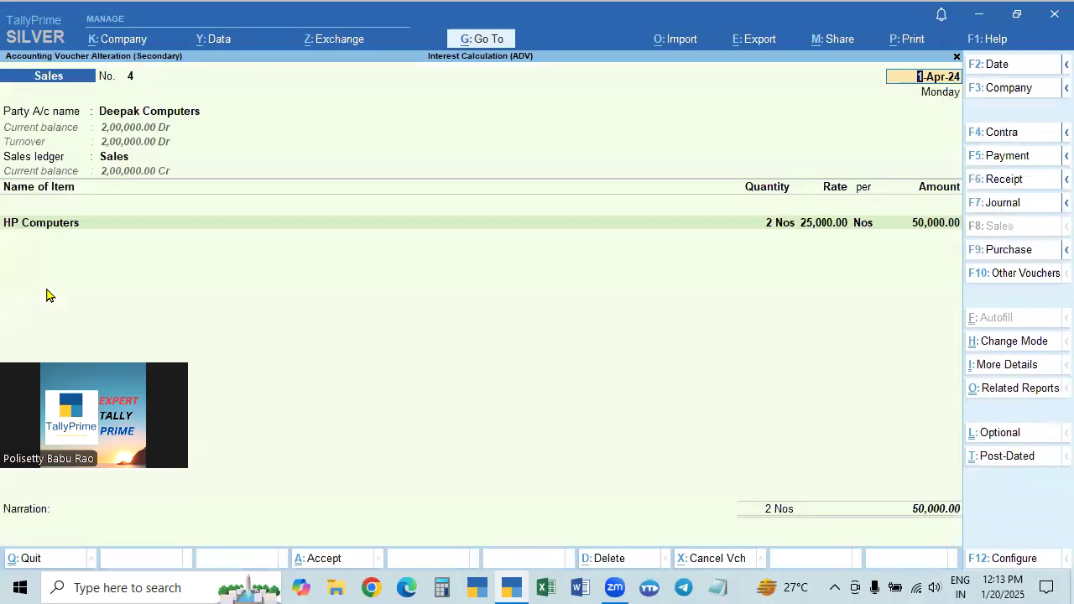
key(Escape)
key(Escape)
click(88, 270)
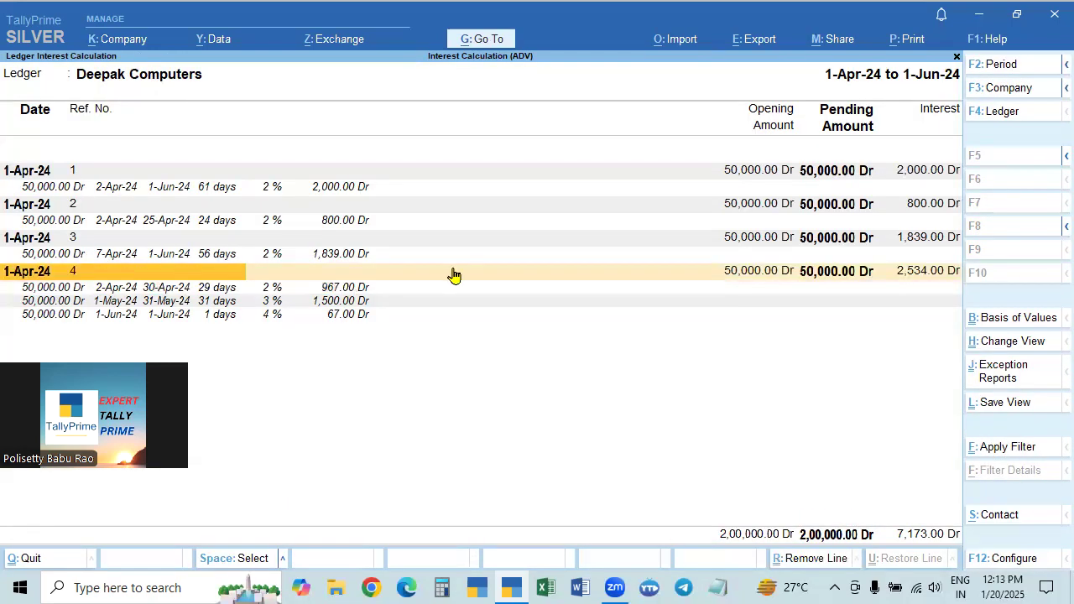
Step: Extend the interest report period to 1-Aug-24 and check bill 4's interest lines
click(199, 316)
key(F1)
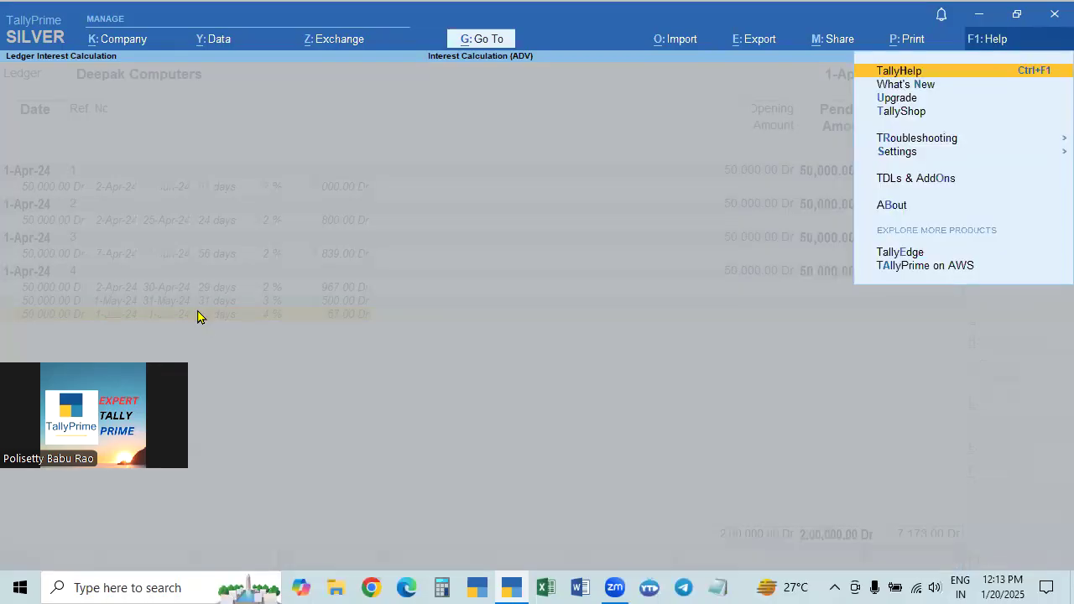
key(Escape)
key(F2)
key(Return)
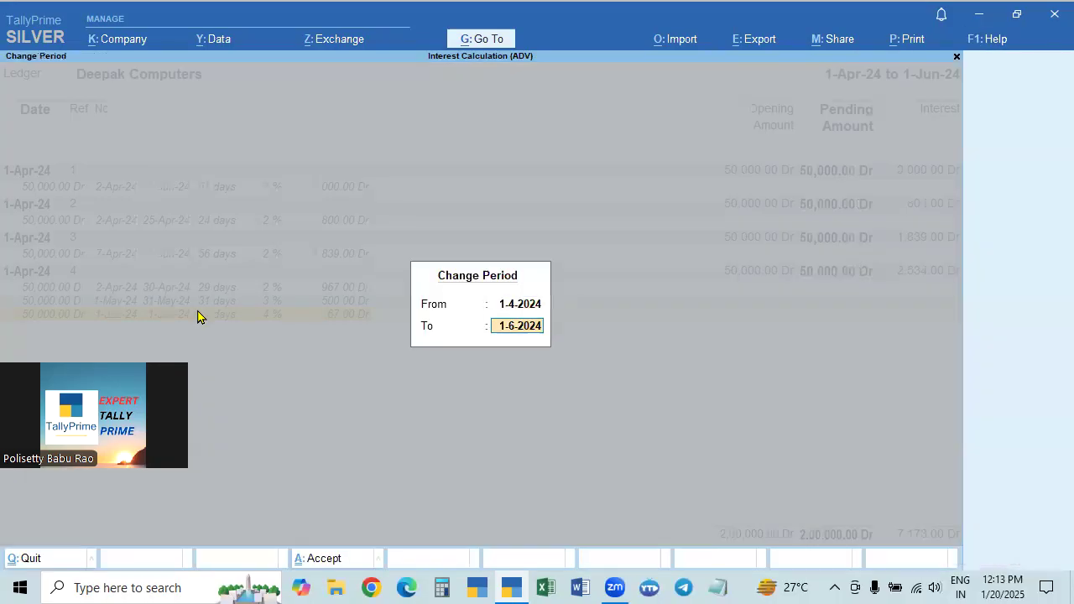
text(1.8)
key(Return)
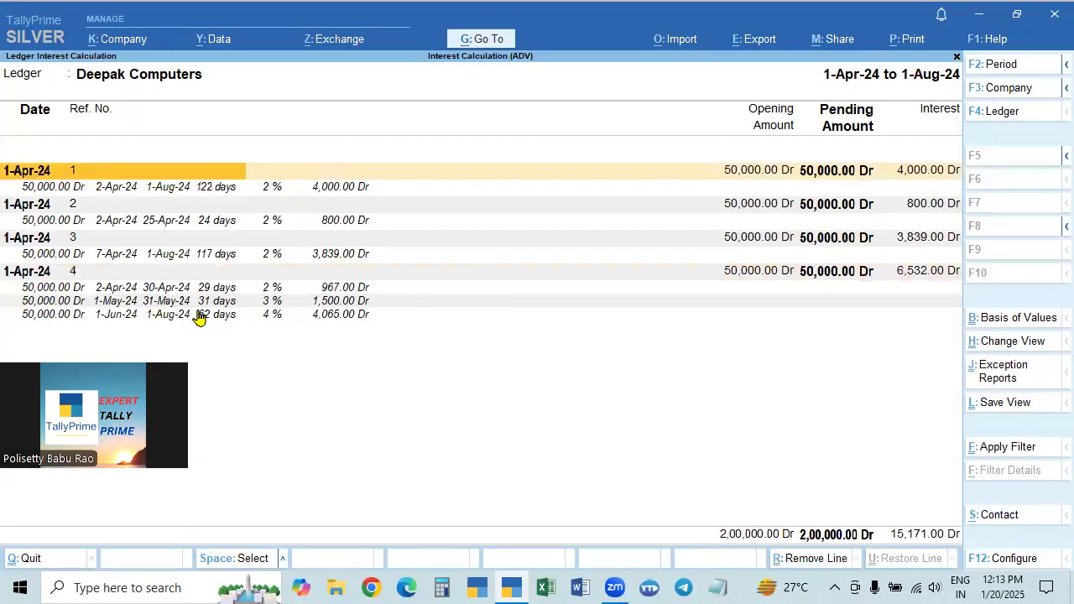
click(103, 287)
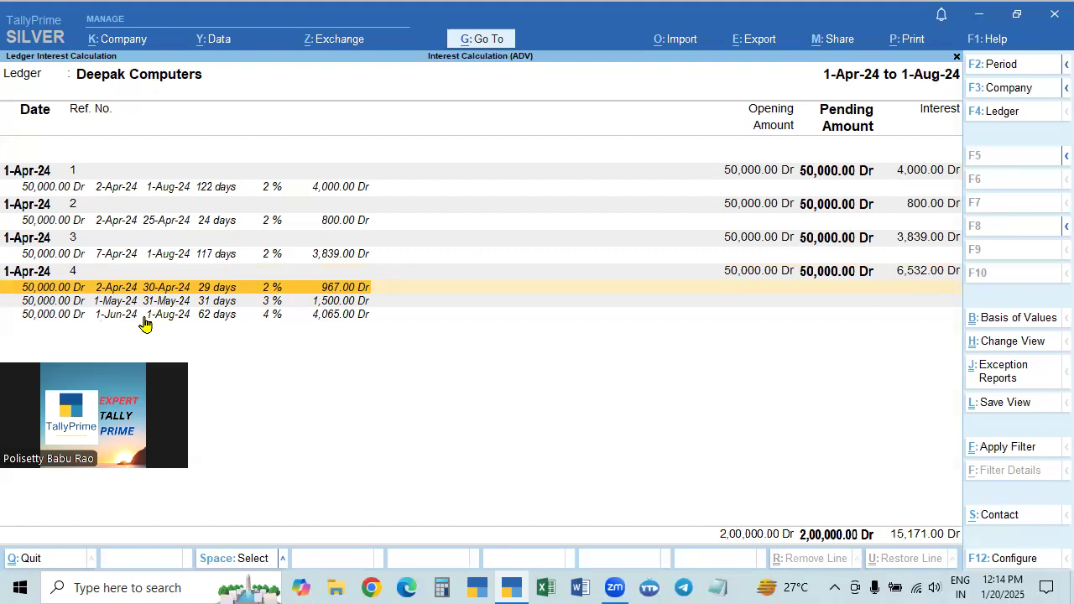
Step: Set the end date of the interest report period to 31-Jul-24
key(F2)
key(Return)
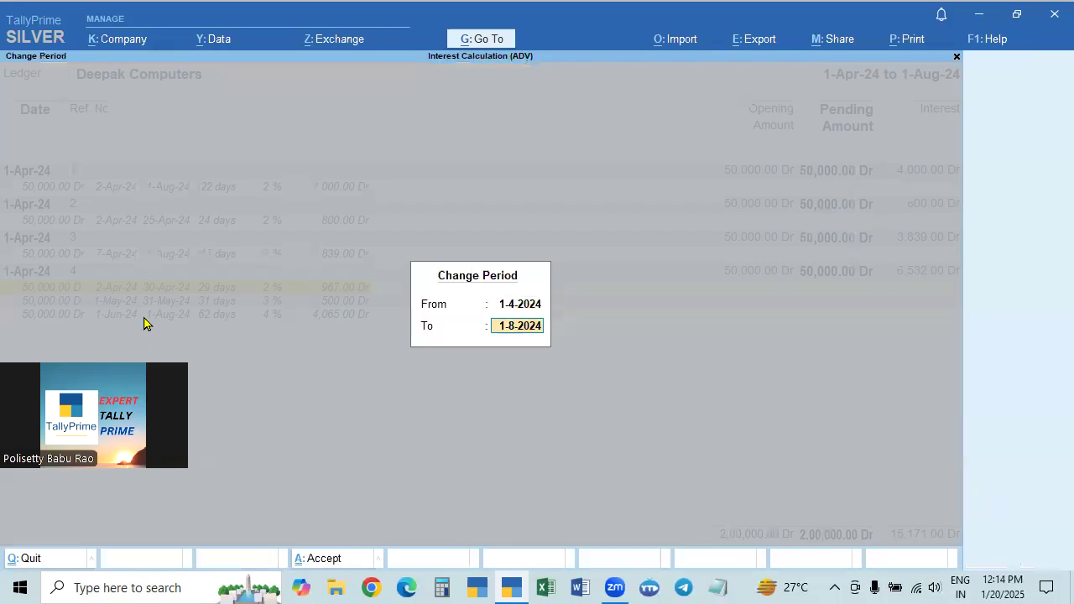
text(1)
key(BackSpace)
text(31.7)
key(Return)
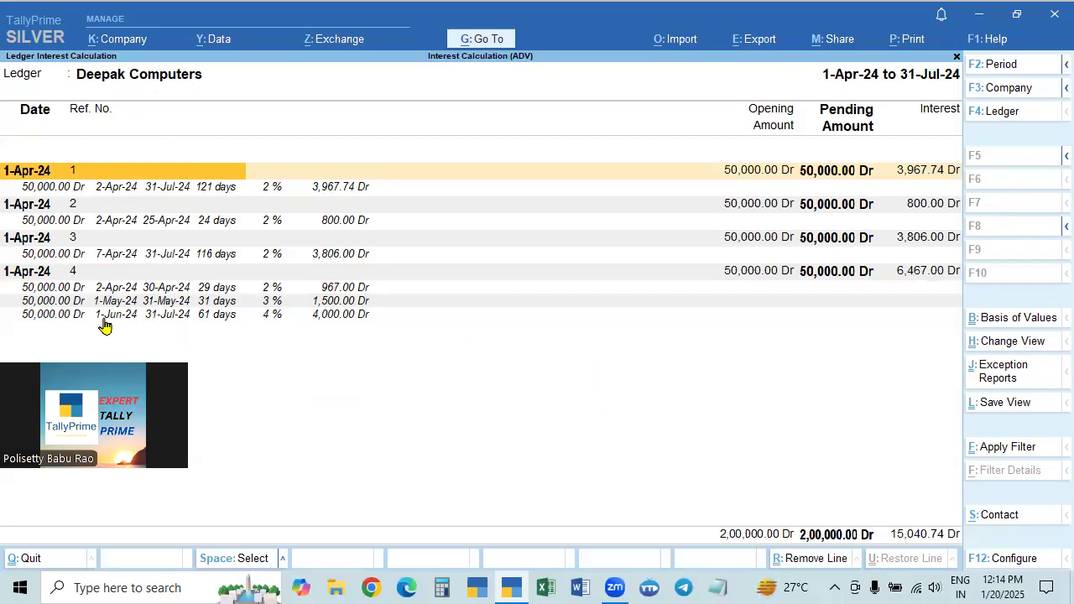
Step: Open sales voucher 4 from bill 4's 4% interest line and bring up its interest parameters
click(163, 317)
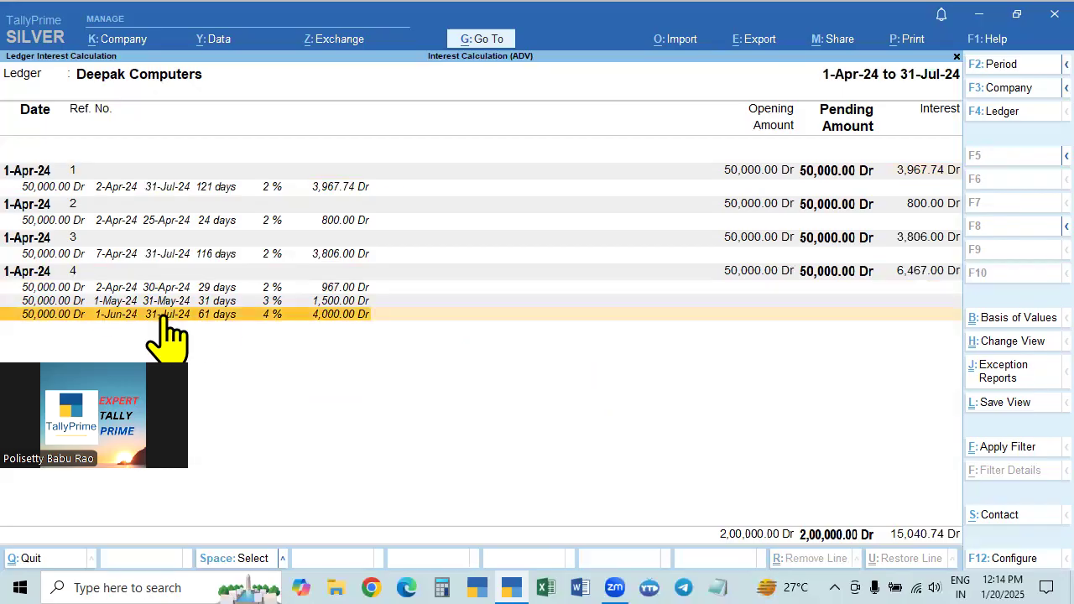
click(162, 316)
key(Down)
key(Down)
key(Down)
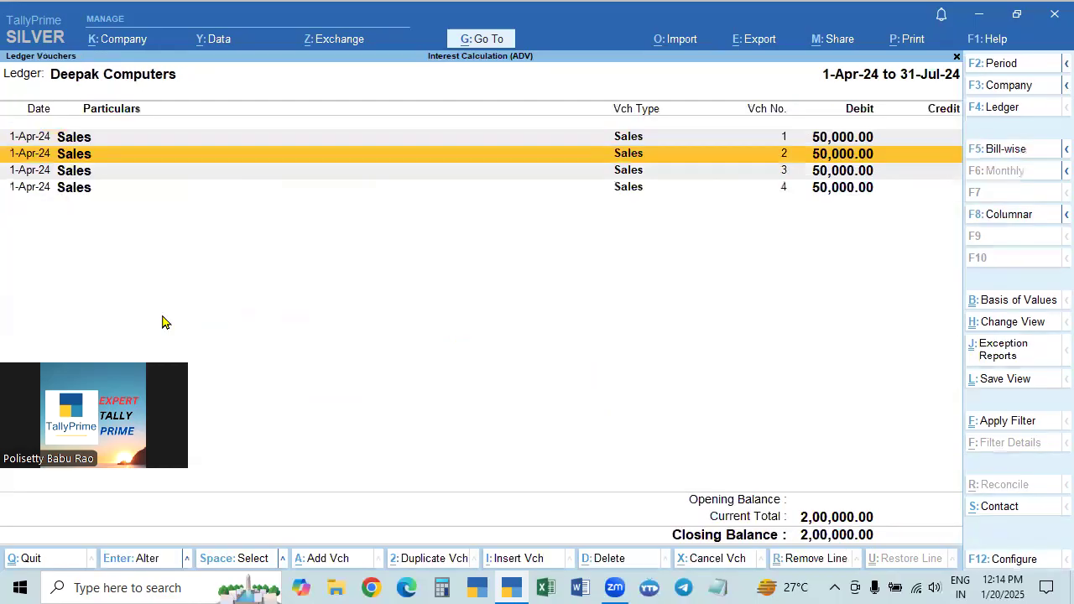
key(Return)
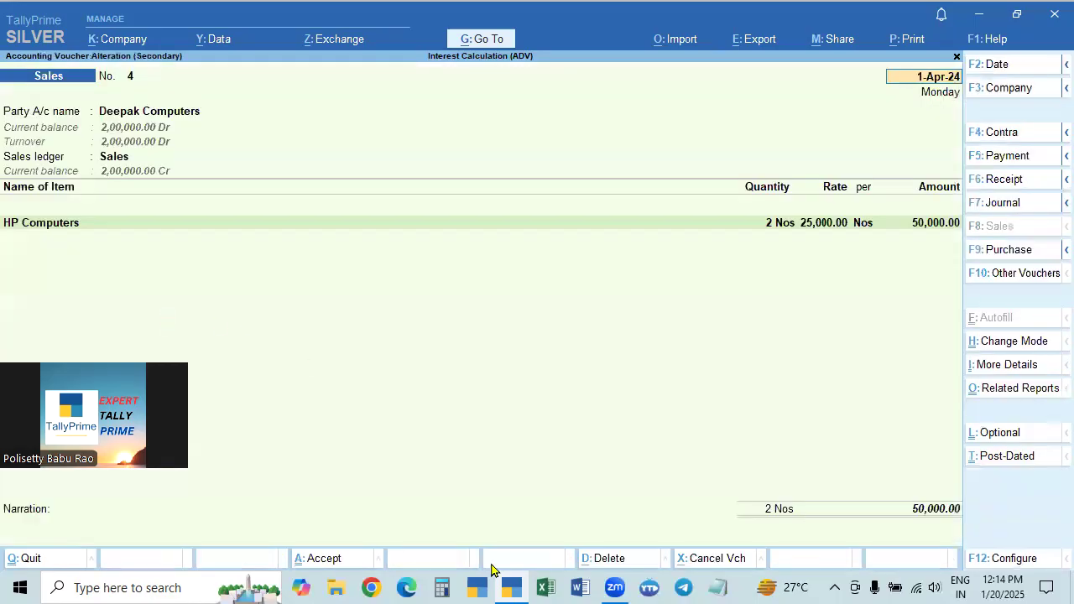
click(926, 516)
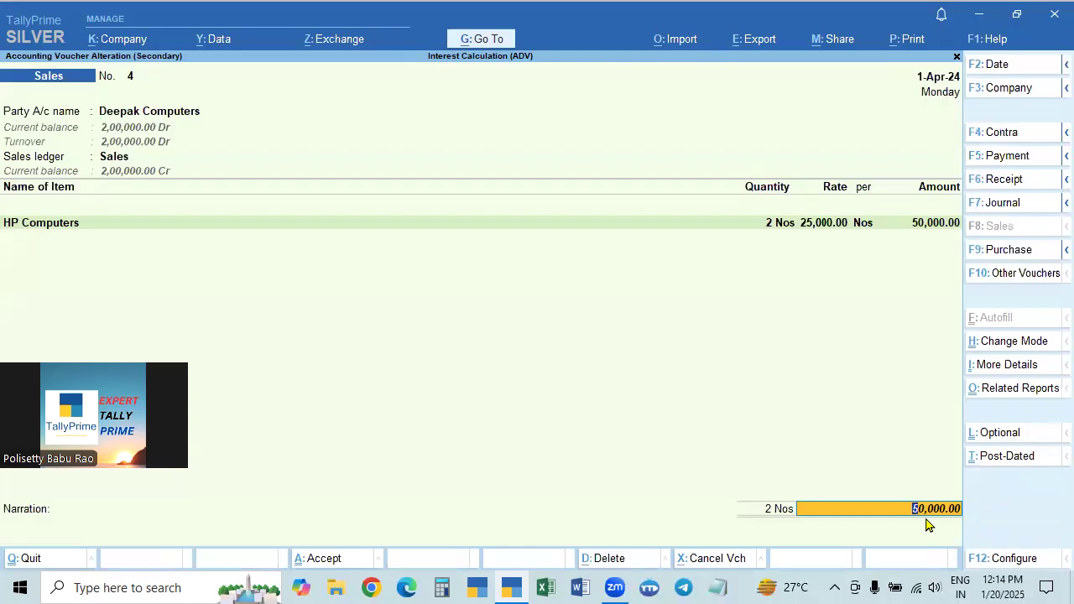
key(Return)
key(Return)
key(Return)
key(Return)
key(Return)
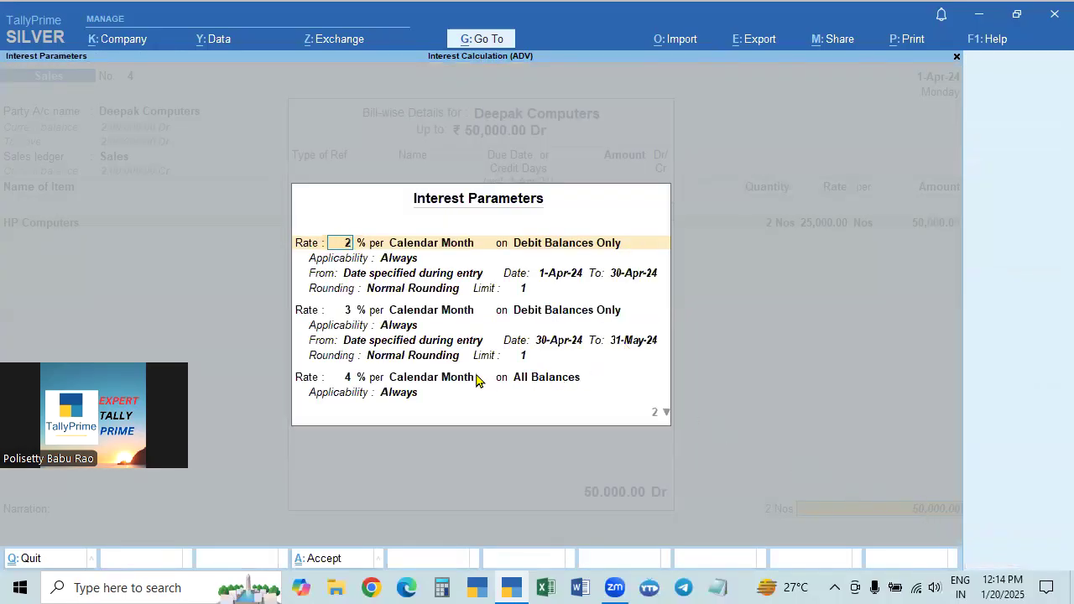
Step: Check voucher 4's 4% interest slab, leave its end date blank, and save the voucher to return to the interest report
click(361, 378)
key(Return)
key(Return)
key(Return)
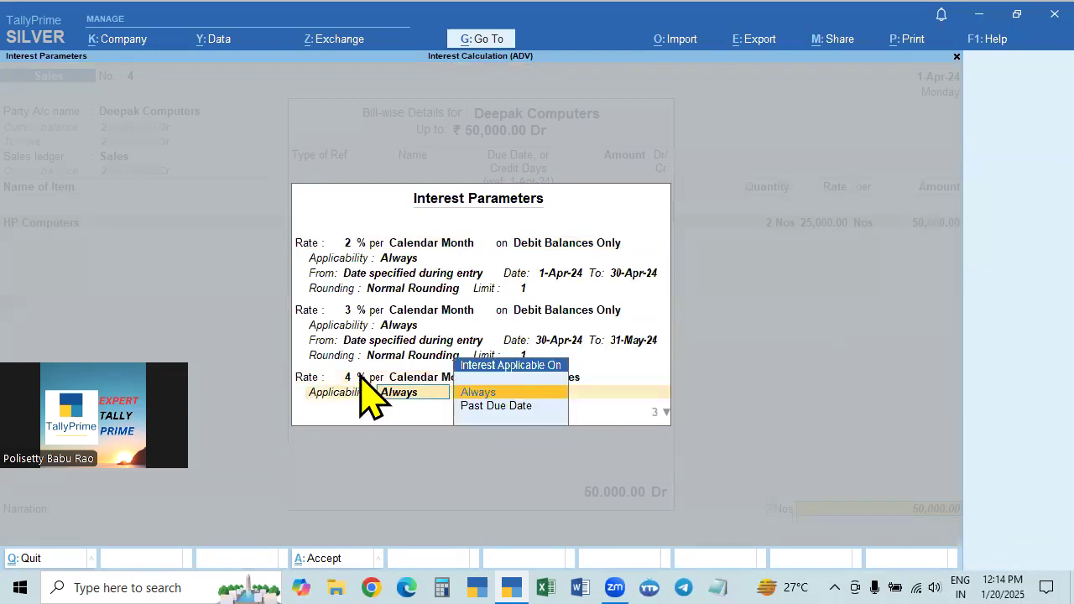
key(Return)
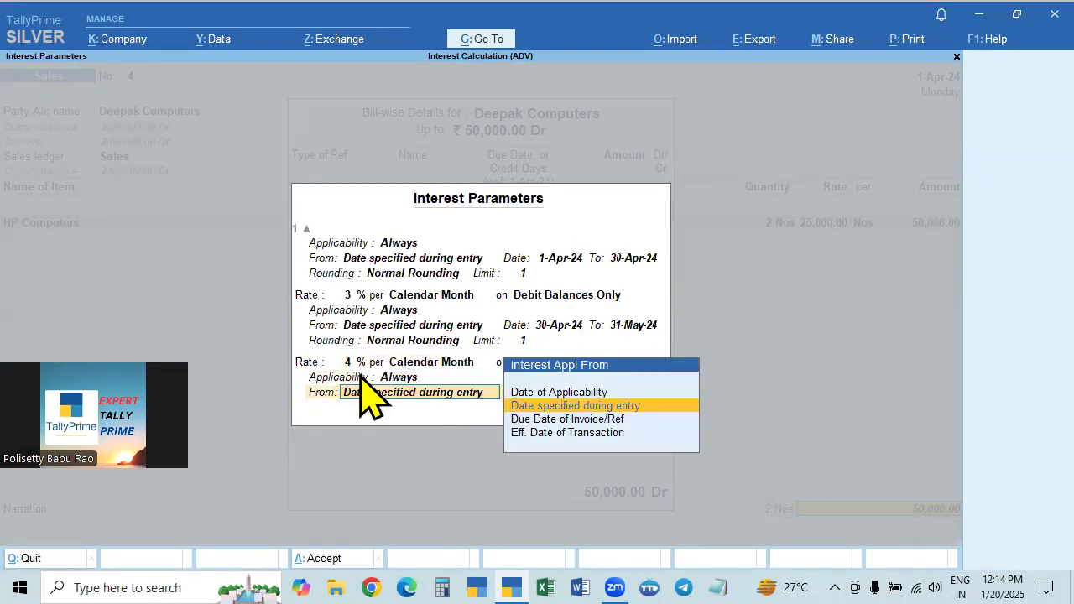
key(Return)
key(Return)
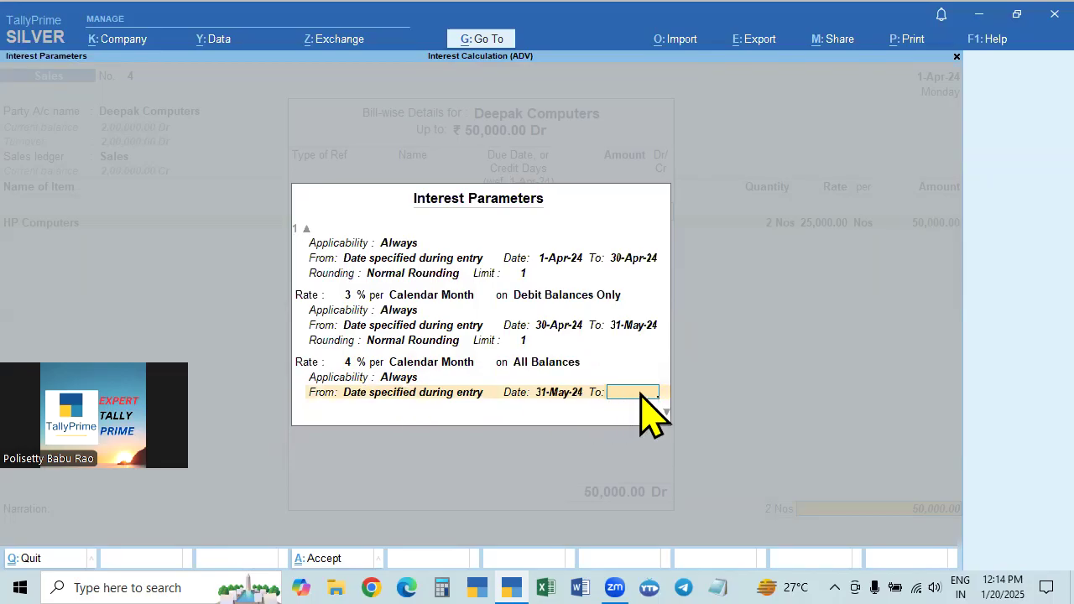
key(Return)
key(Return)
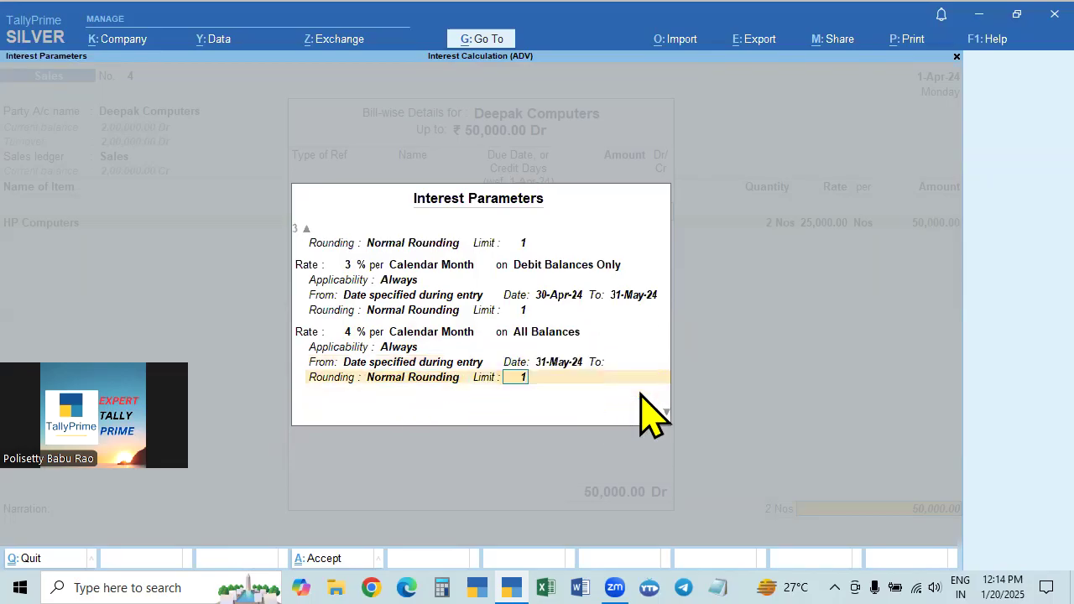
key(Return)
key(Return)
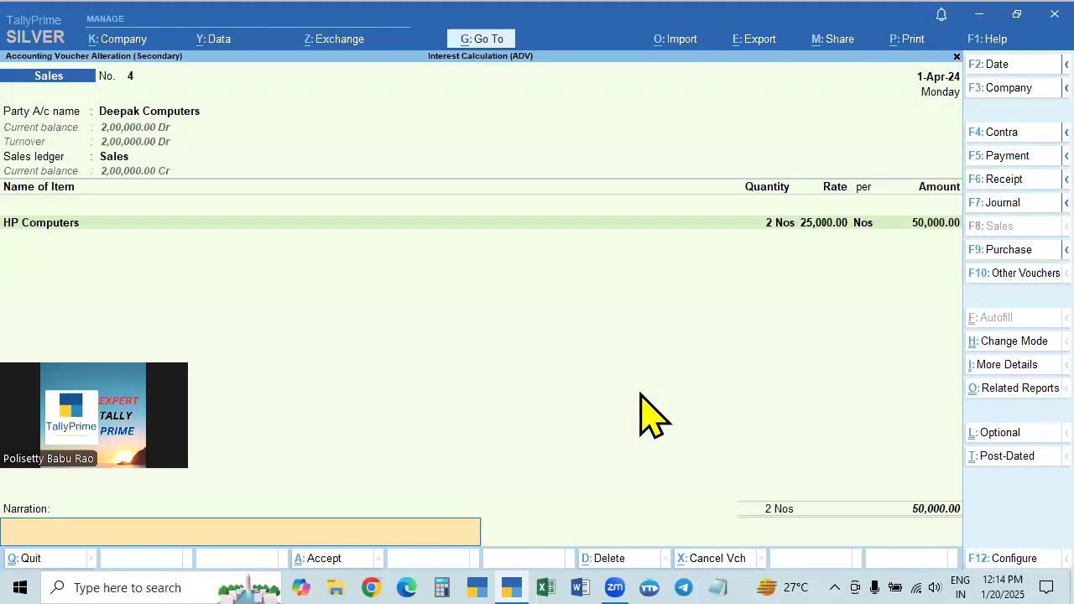
key(ctrl)
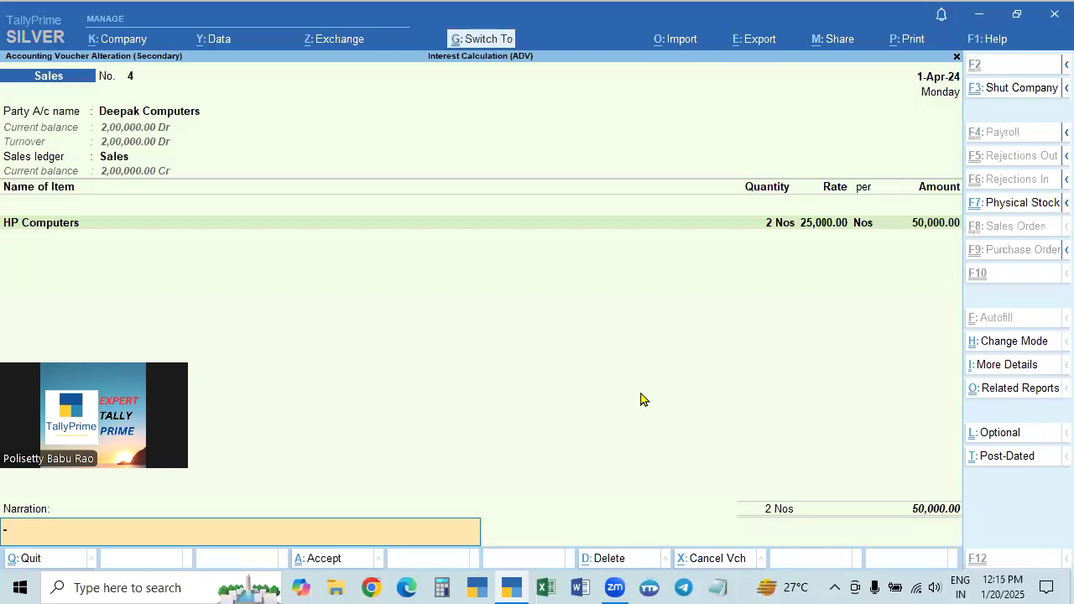
key(ctrl+a)
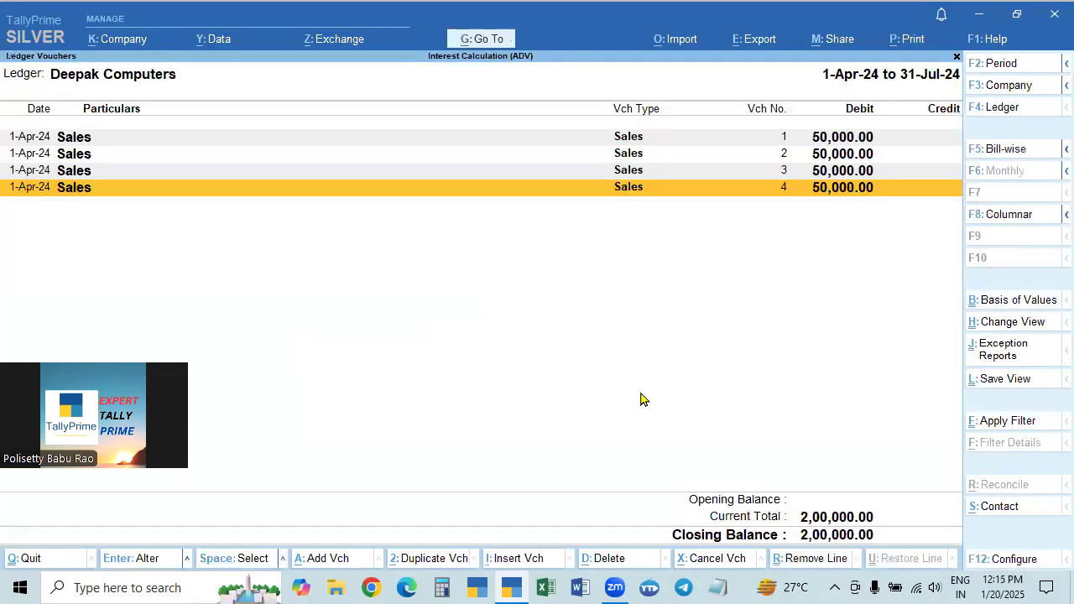
key(Escape)
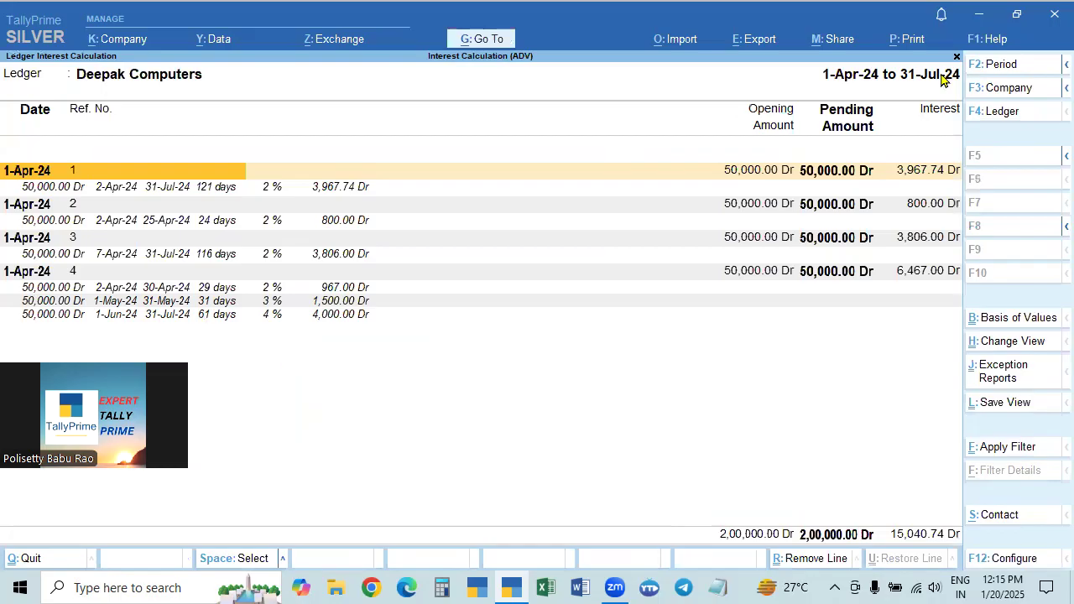
Step: Set the end date of the interest report period to 31-Aug-24 and check bill 4's 4% interest line
key(F2)
key(Return)
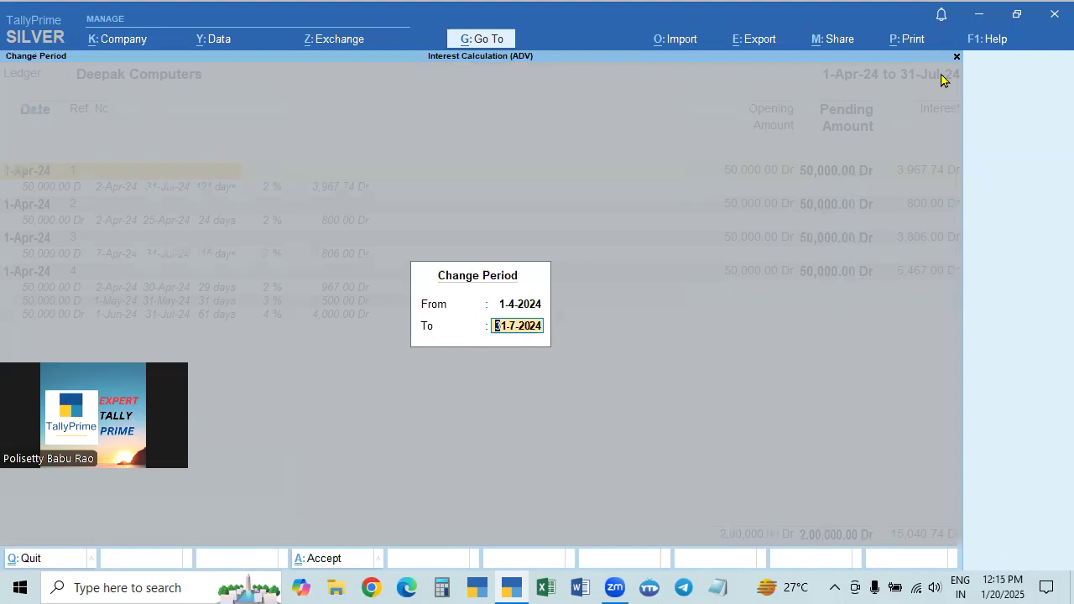
text(31-8)
key(Return)
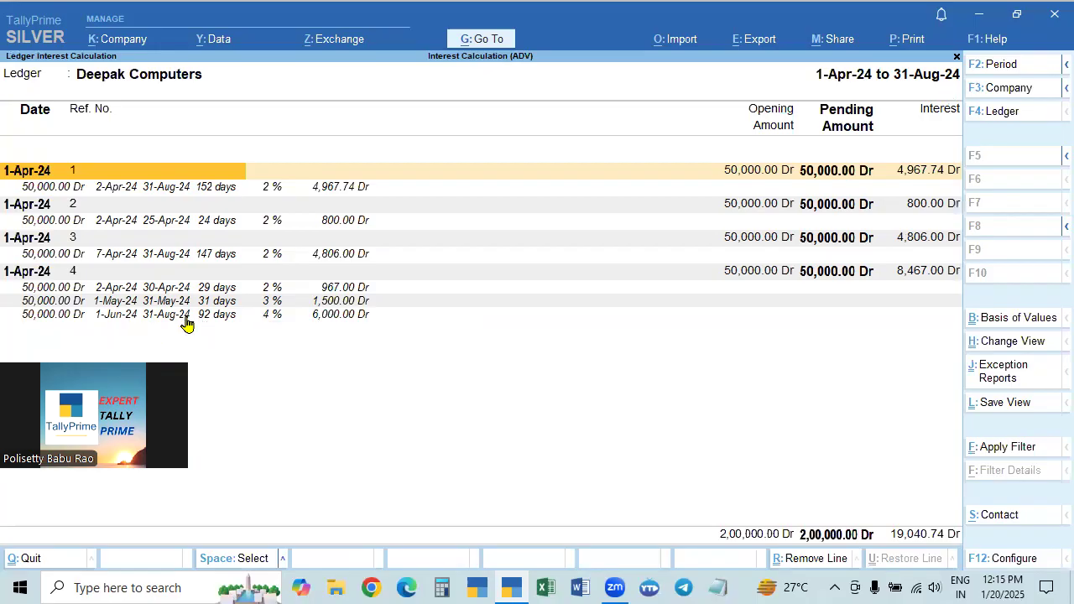
click(228, 314)
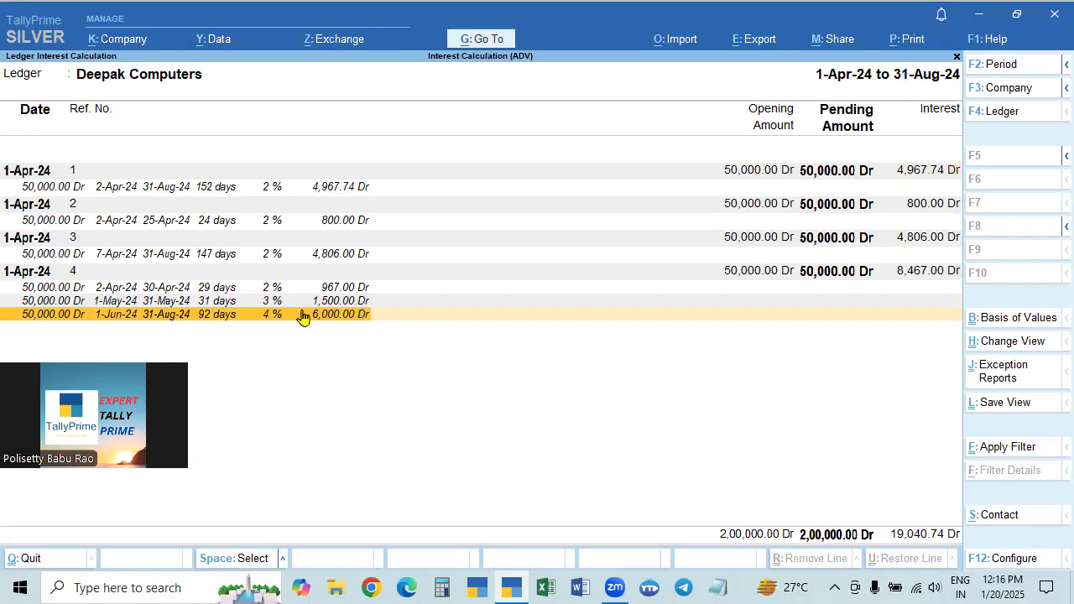
key(Escape)
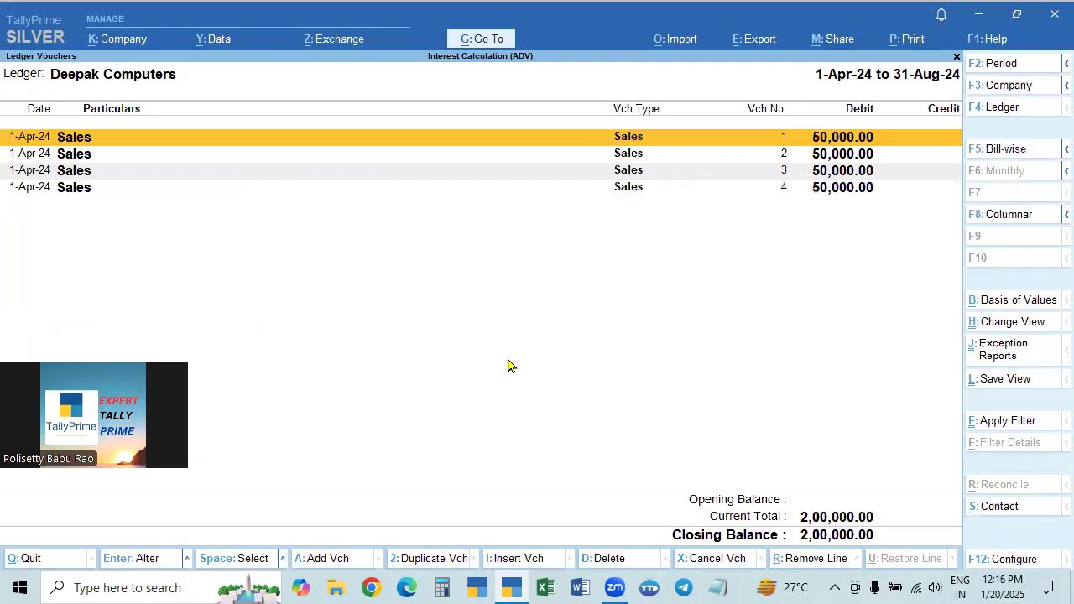
key(Escape)
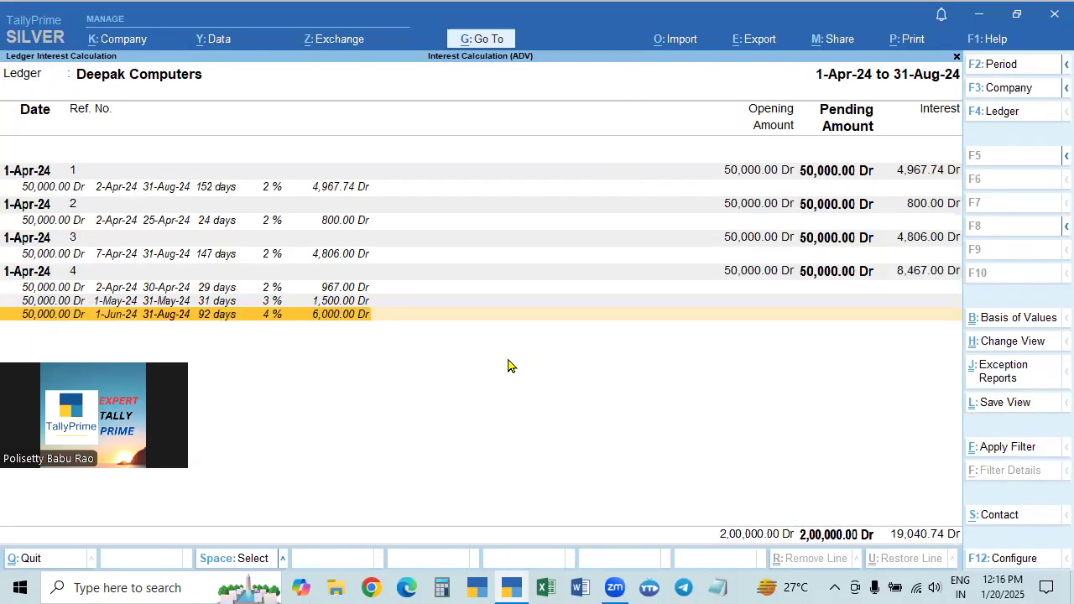
click(484, 39)
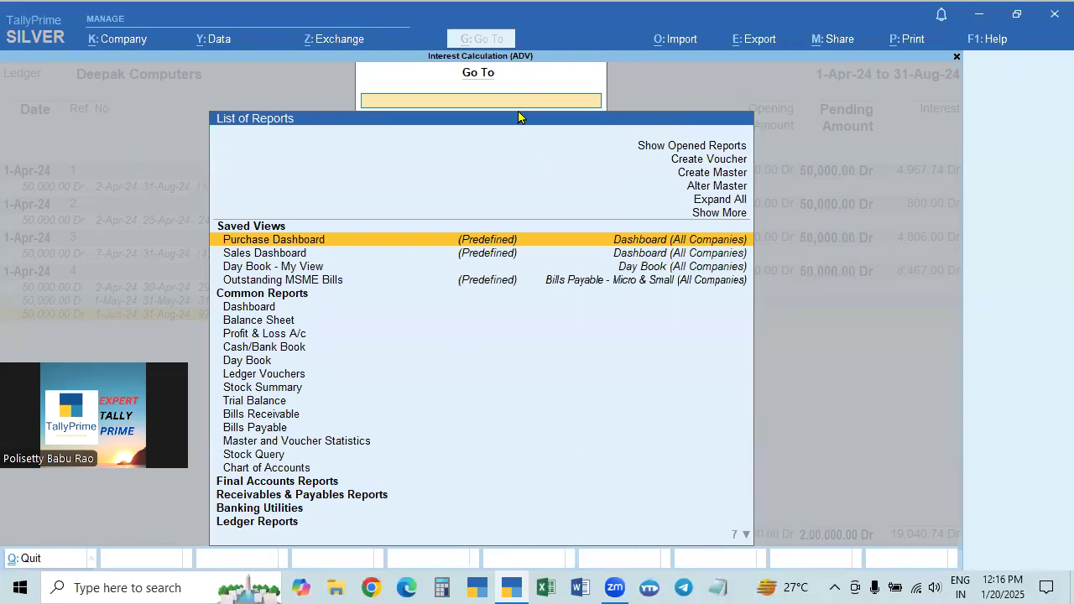
click(244, 98)
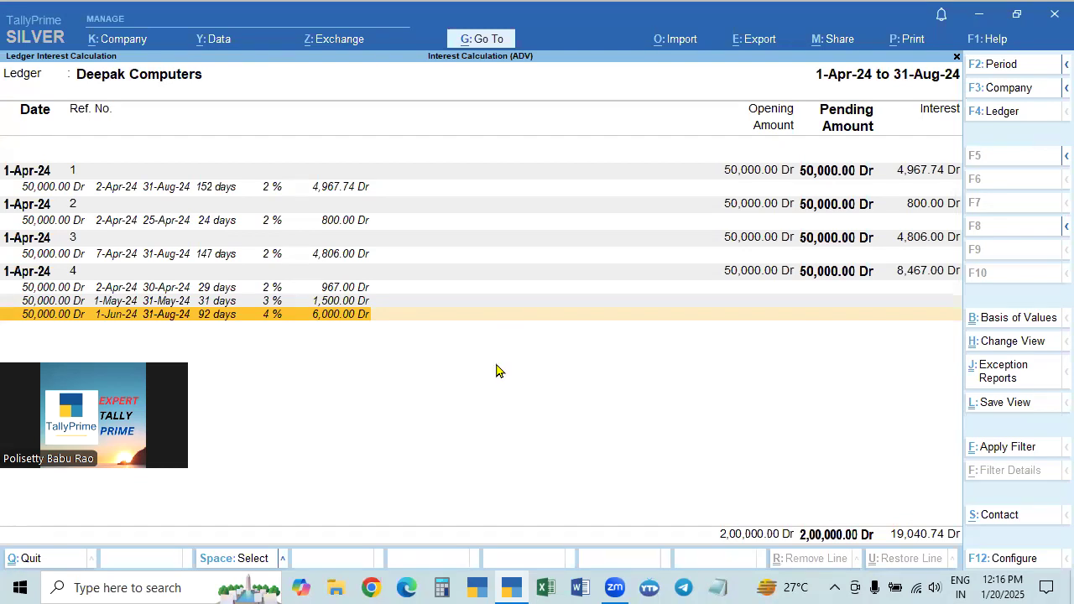
key(Escape)
key(Return)
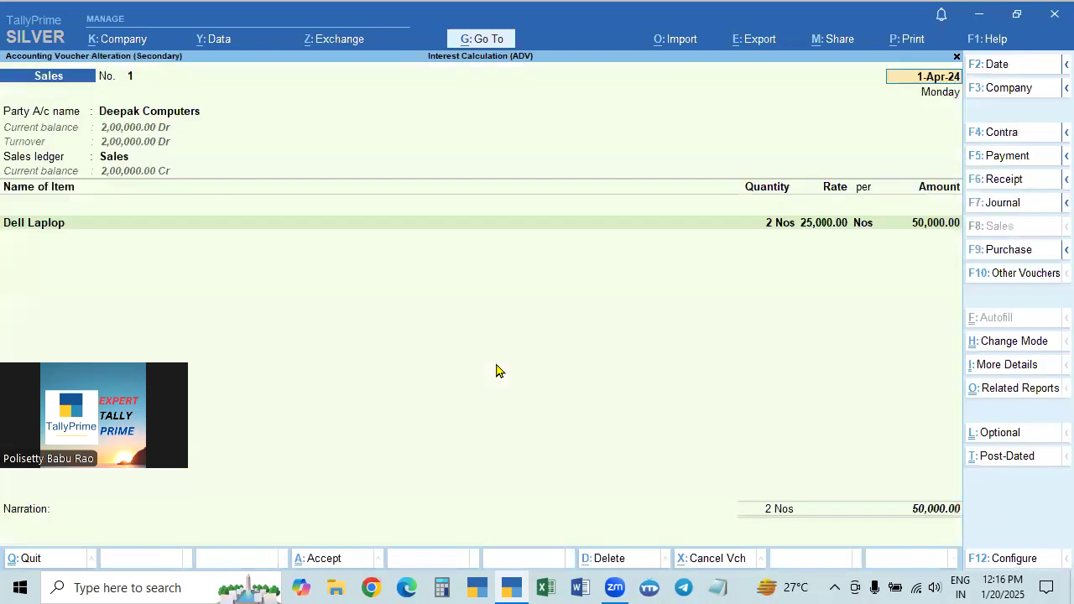
key(Escape)
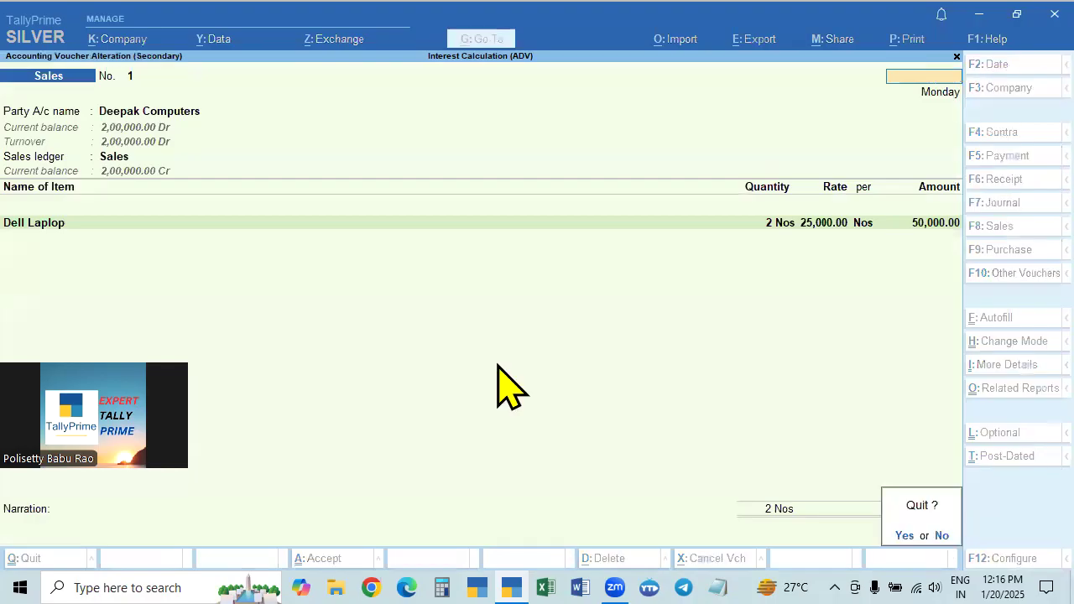
key(y)
key(Escape)
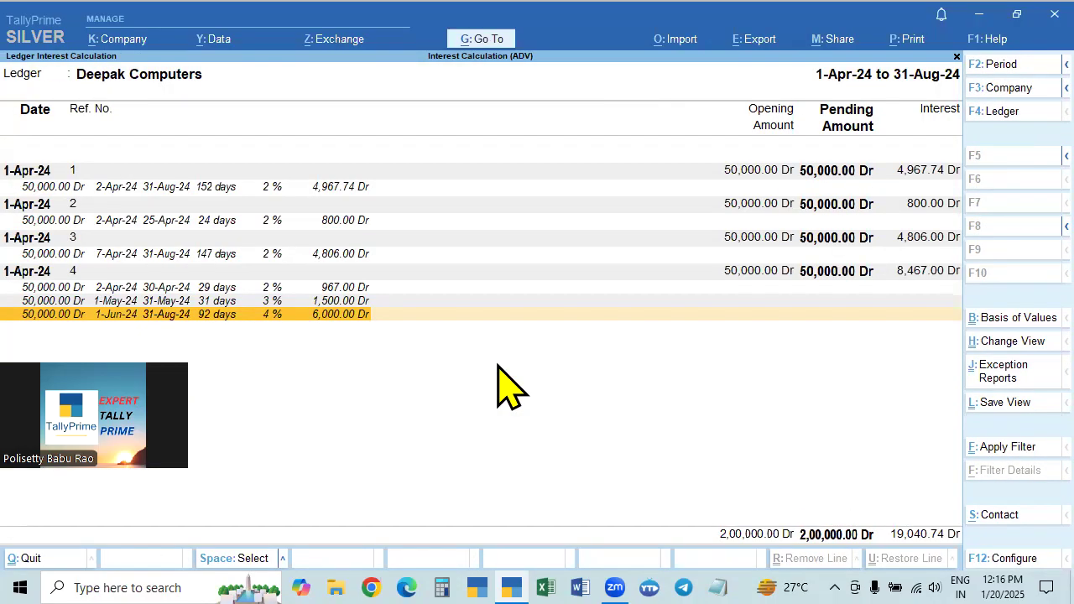
Step: Open sales voucher 4 from bill 4's 2% interest line and examine the date-wise rates in its interest parameters
click(175, 291)
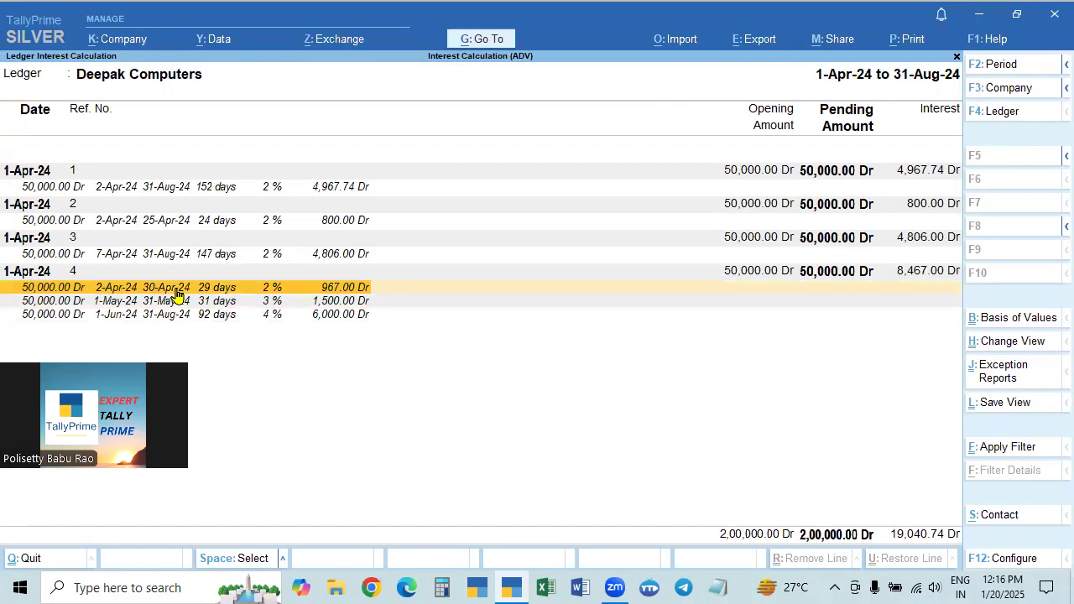
key(Return)
click(816, 192)
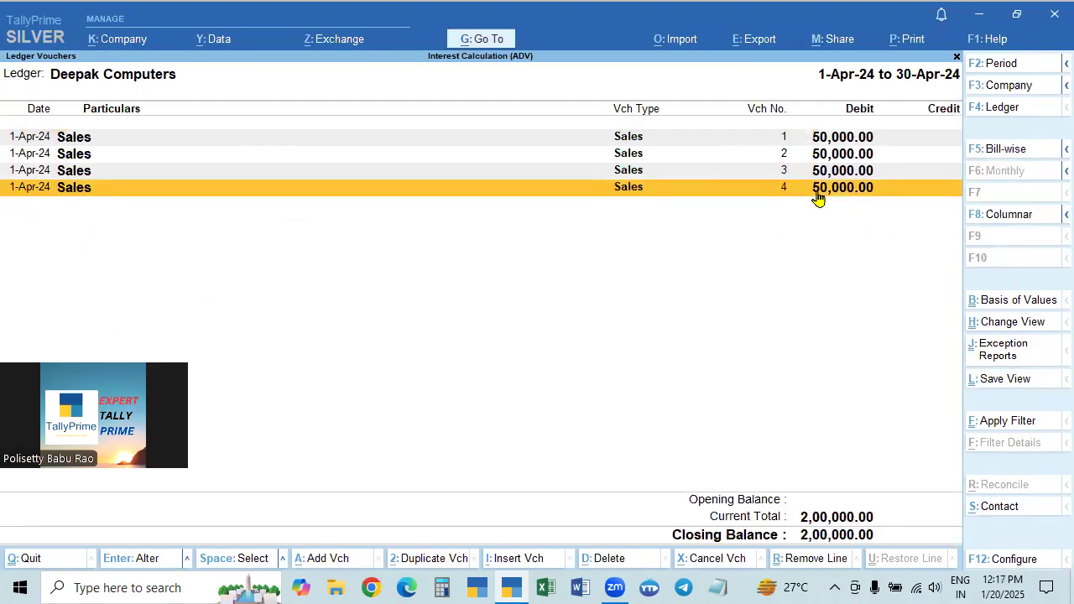
click(818, 192)
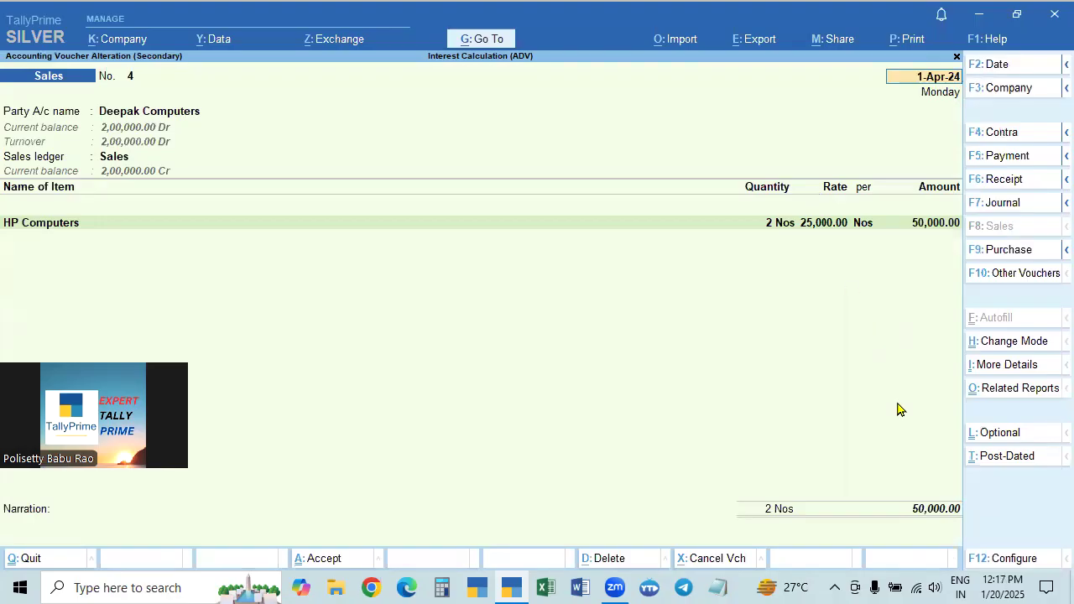
click(940, 508)
key(Return)
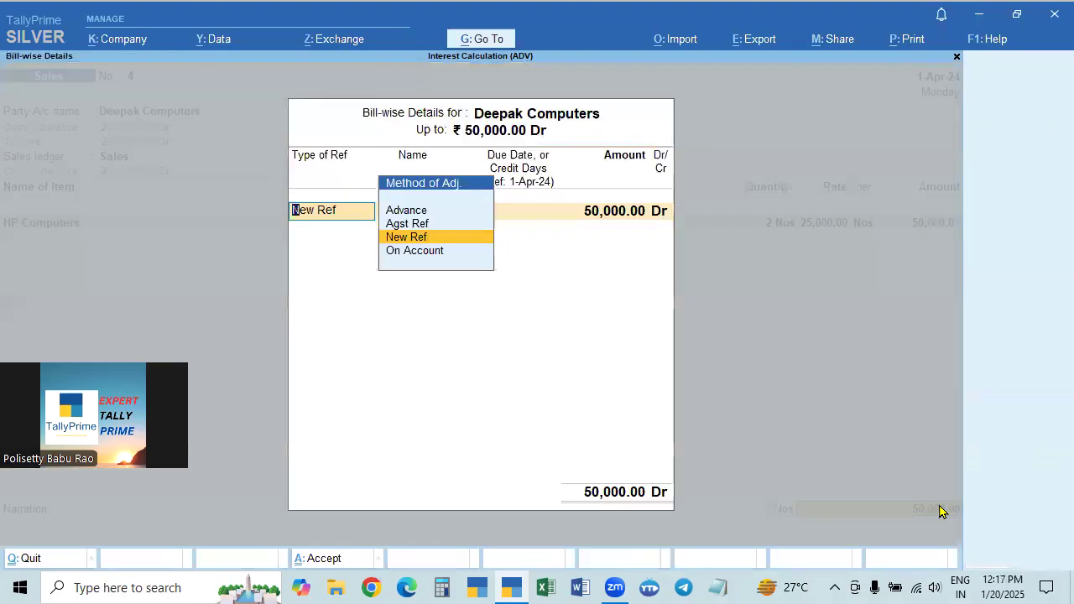
key(Return)
key(Return)
key(Return)
key(Return)
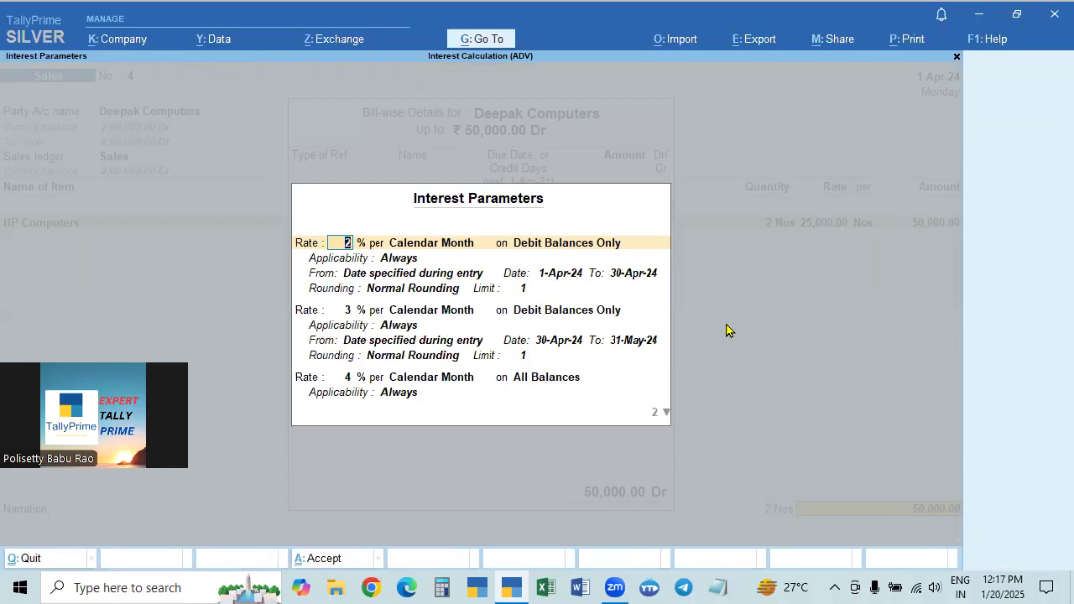
Step: Quit sales voucher 4 without saving and leave the Deepak Computers interest report for the ledger selection
key(Escape)
key(y)
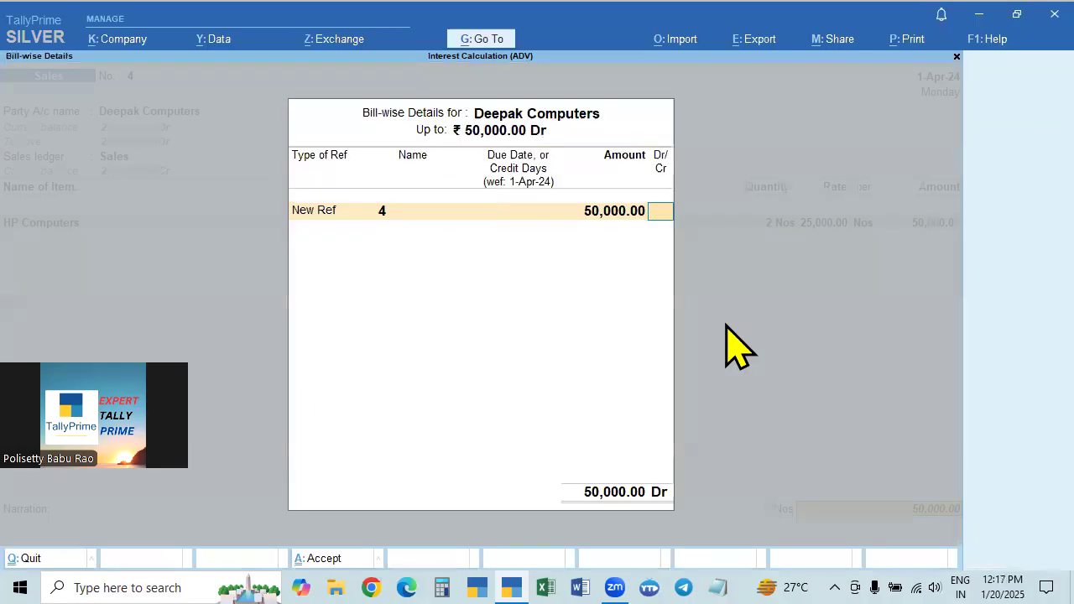
key(Escape)
key(y)
key(Escape)
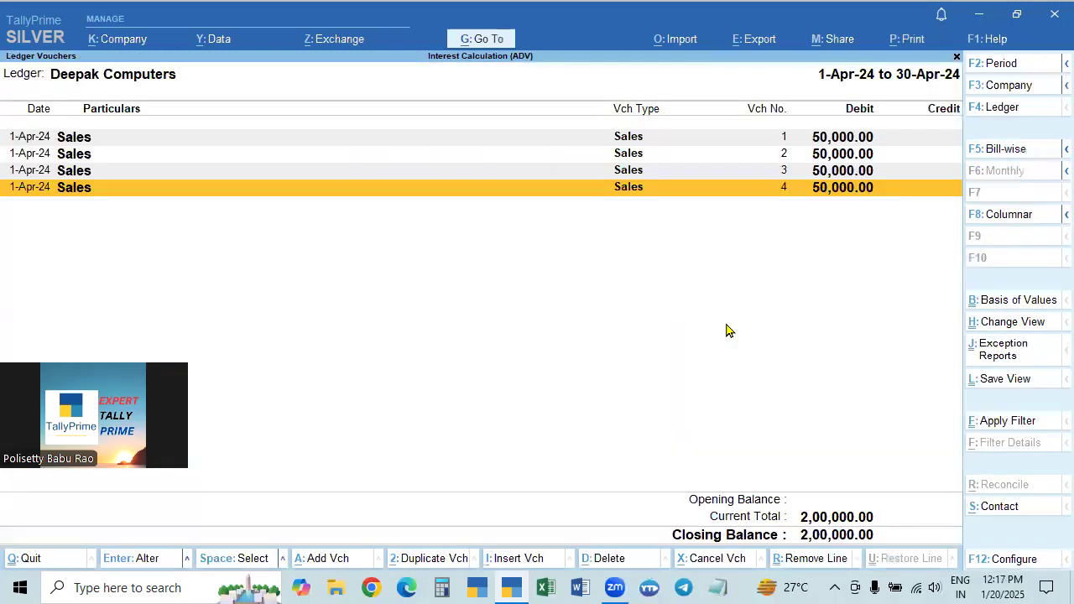
key(Escape)
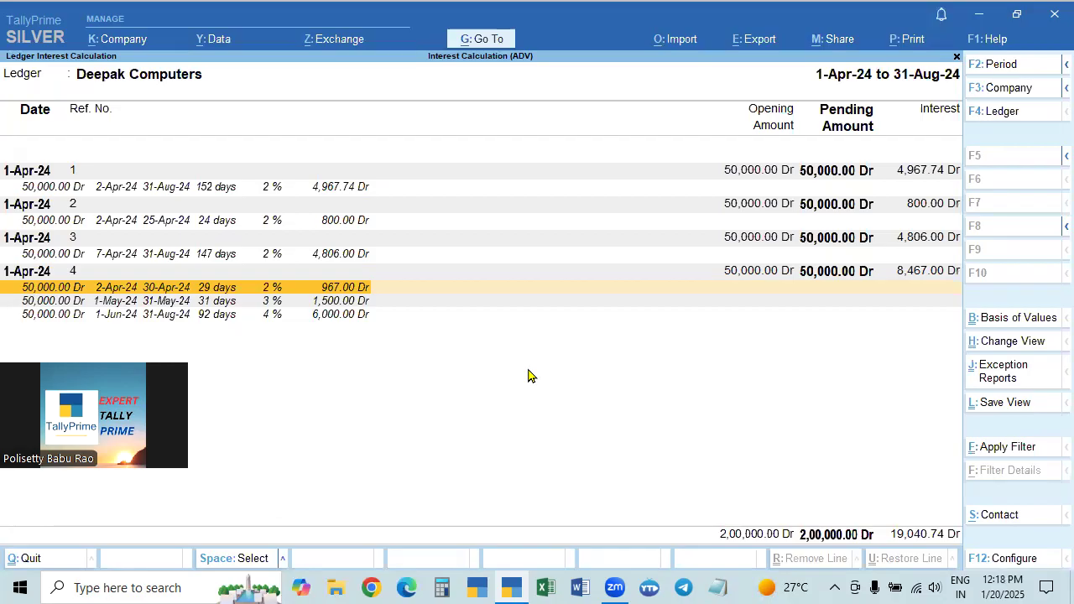
key(Escape)
key(BackSpace)
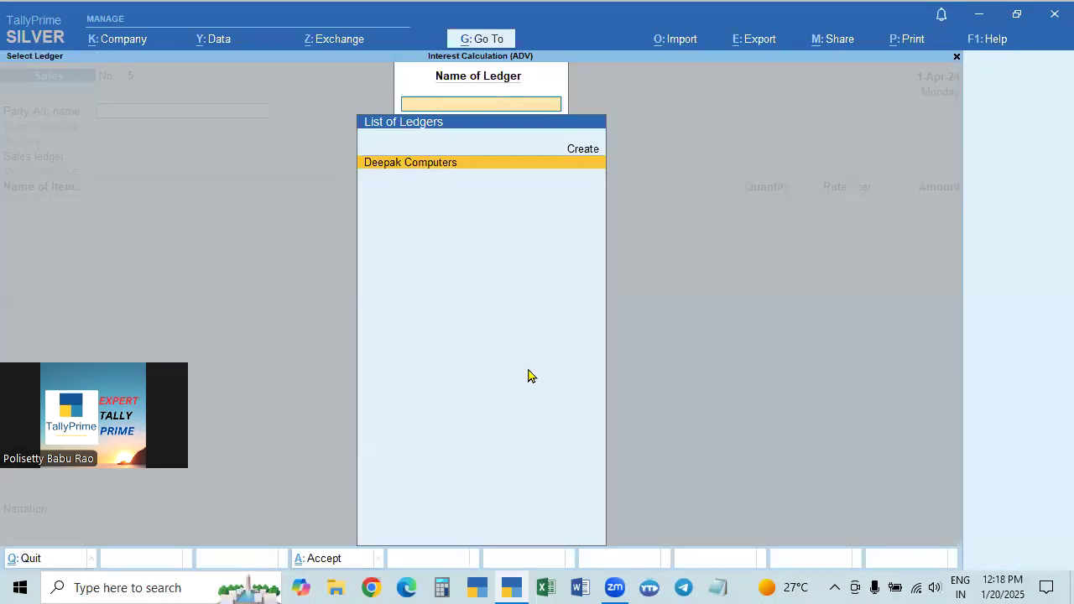